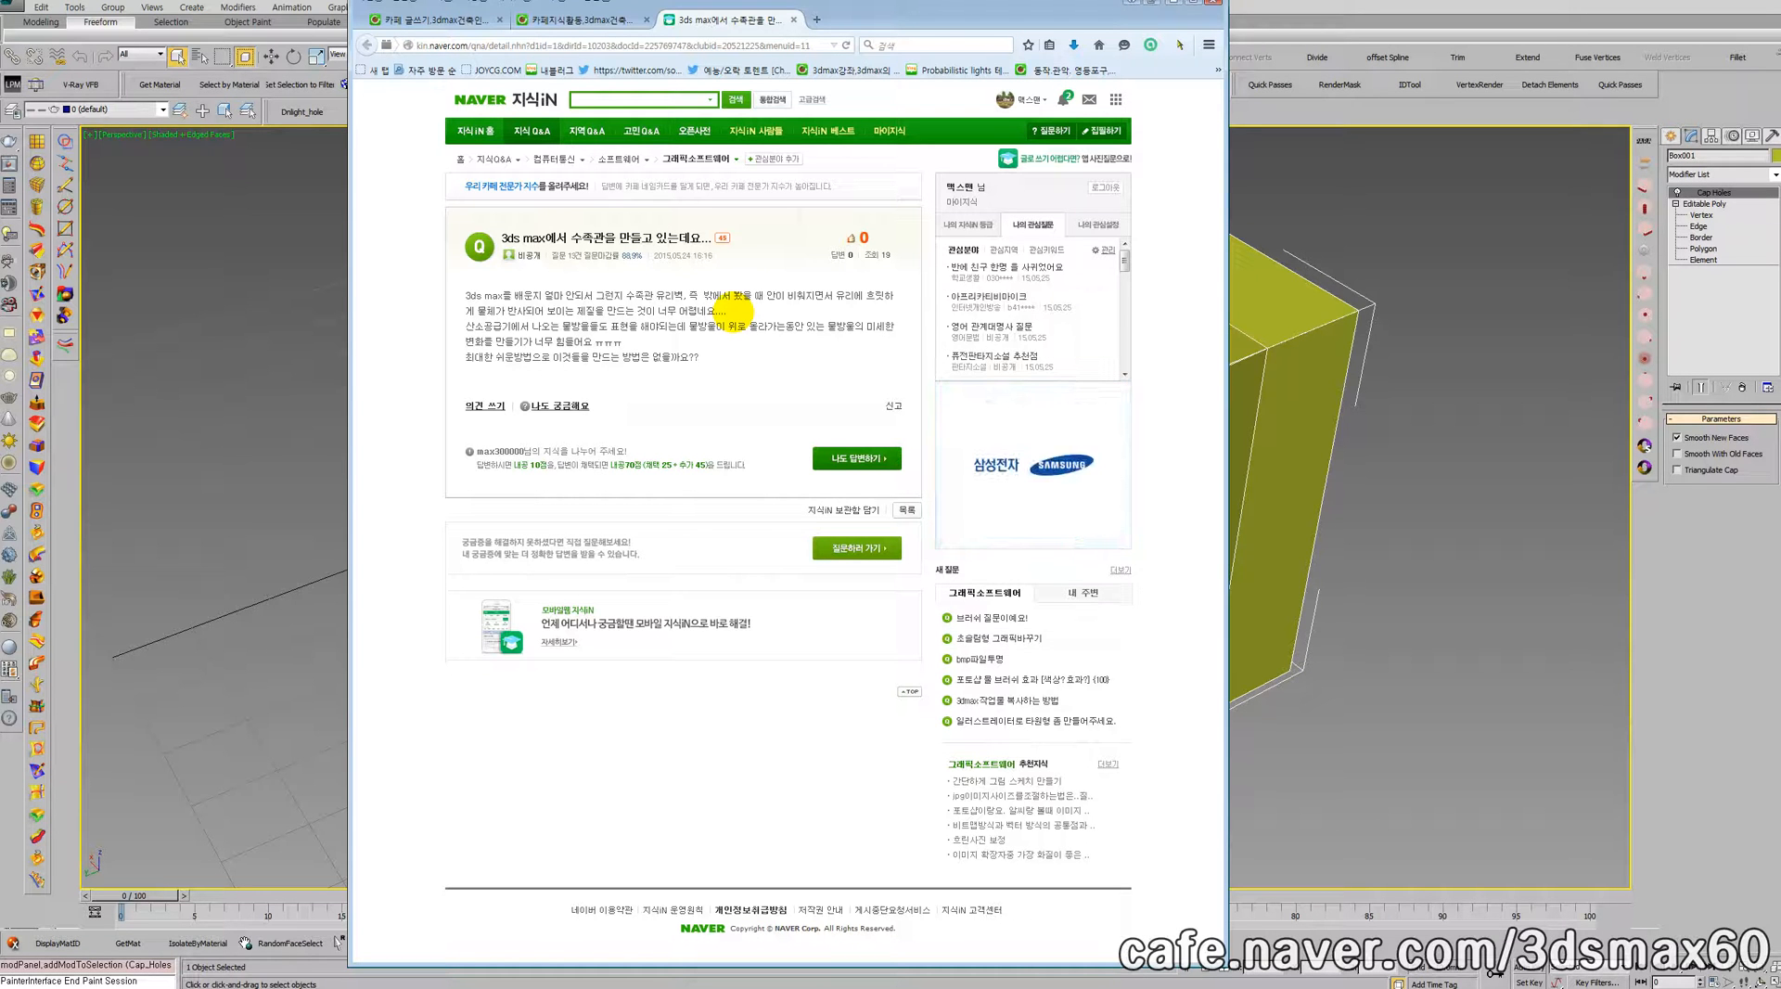
Step: Read the Naver question about making a fish tank with rising bubbles in 3ds Max, highlighting its key sentences
drag(607, 327, 680, 326)
click(722, 350)
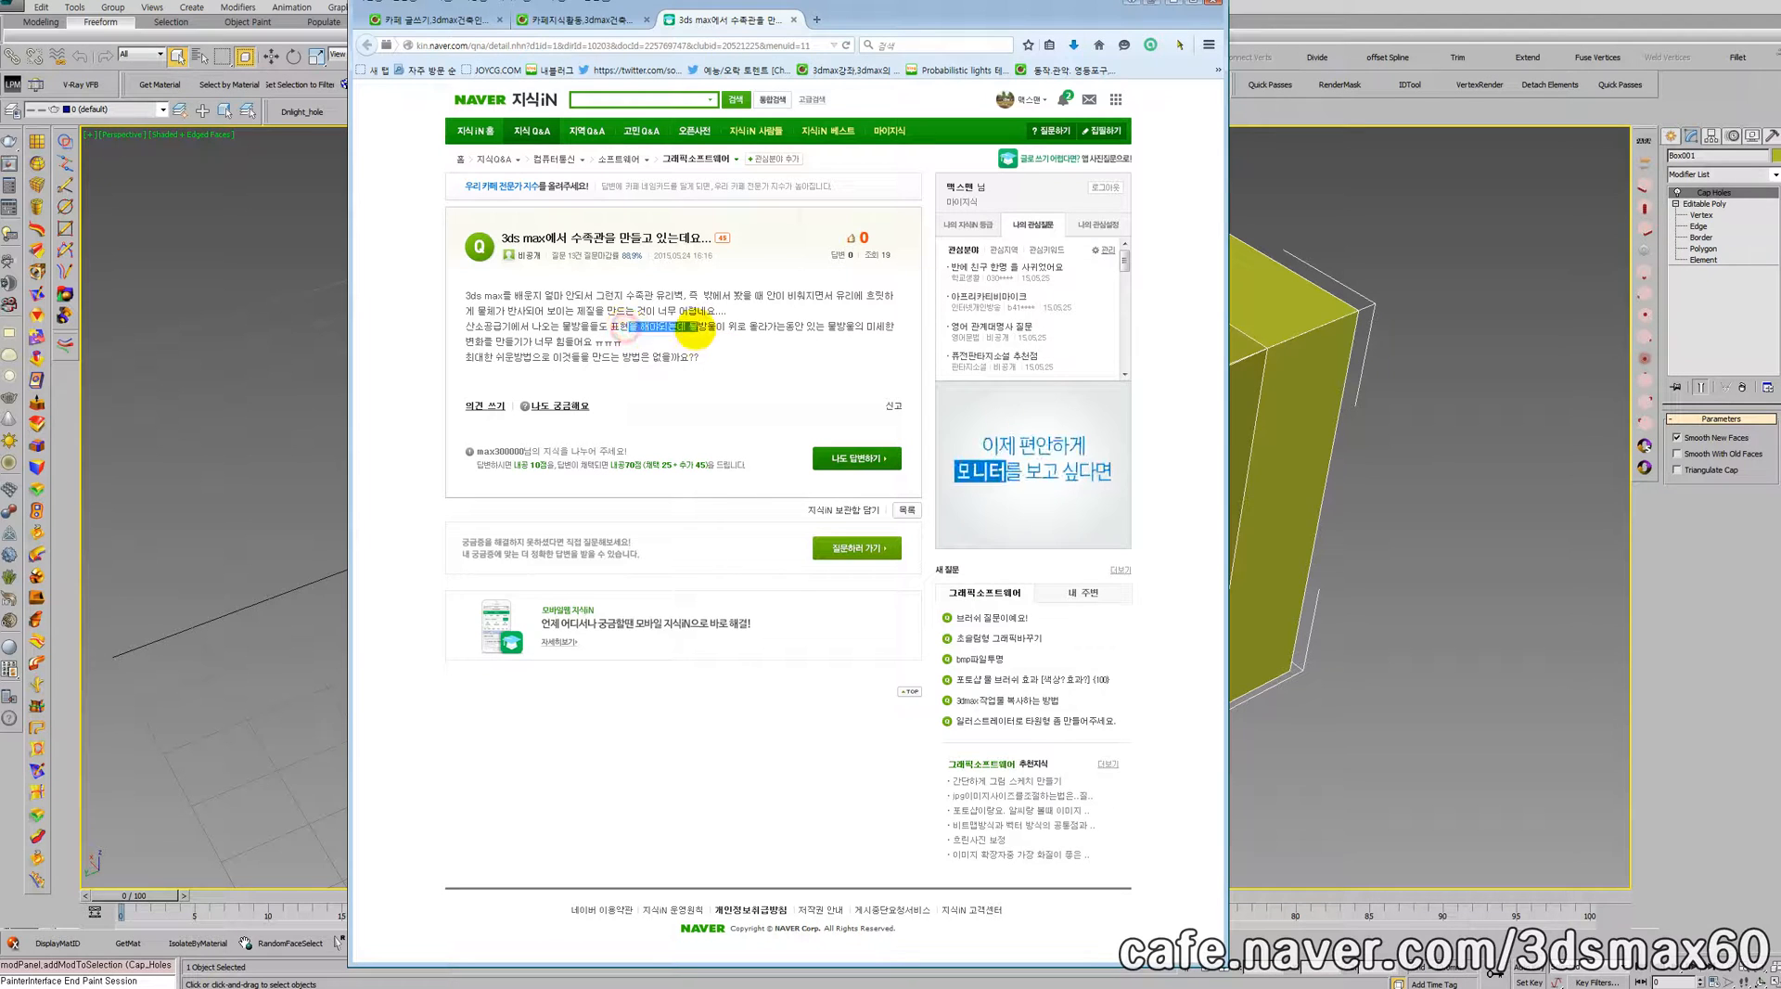
drag(581, 327, 463, 329)
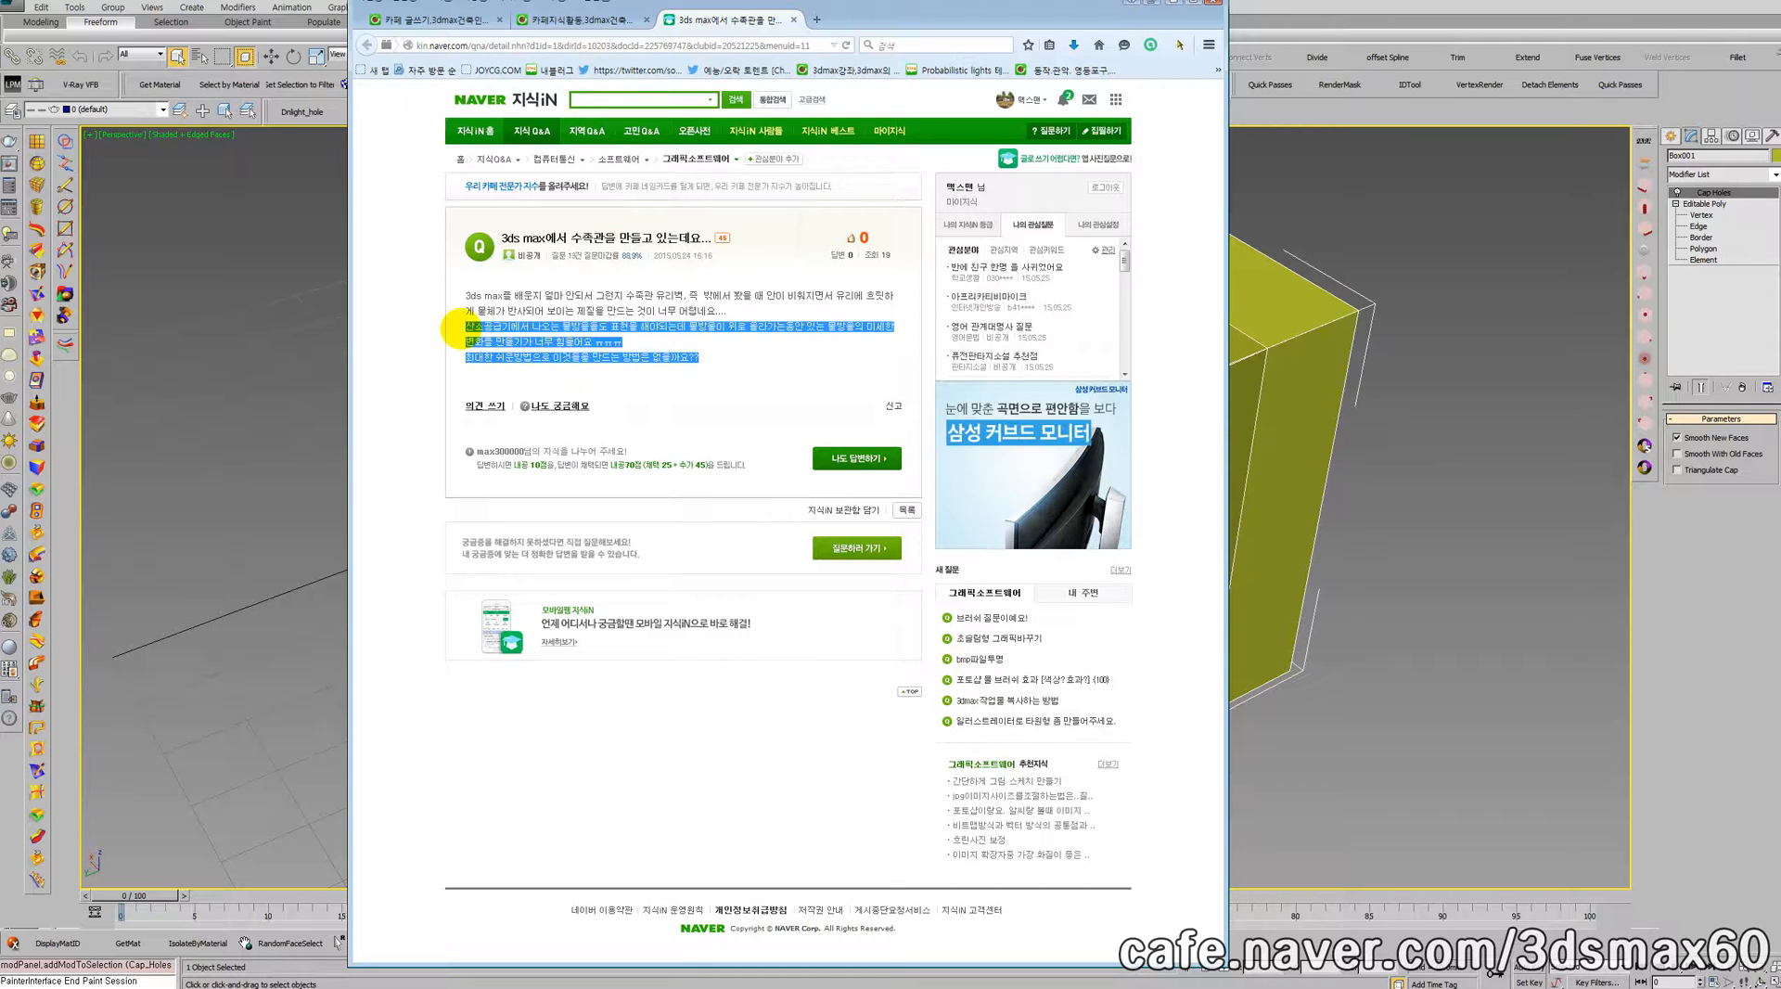
click(604, 360)
drag(694, 361, 464, 325)
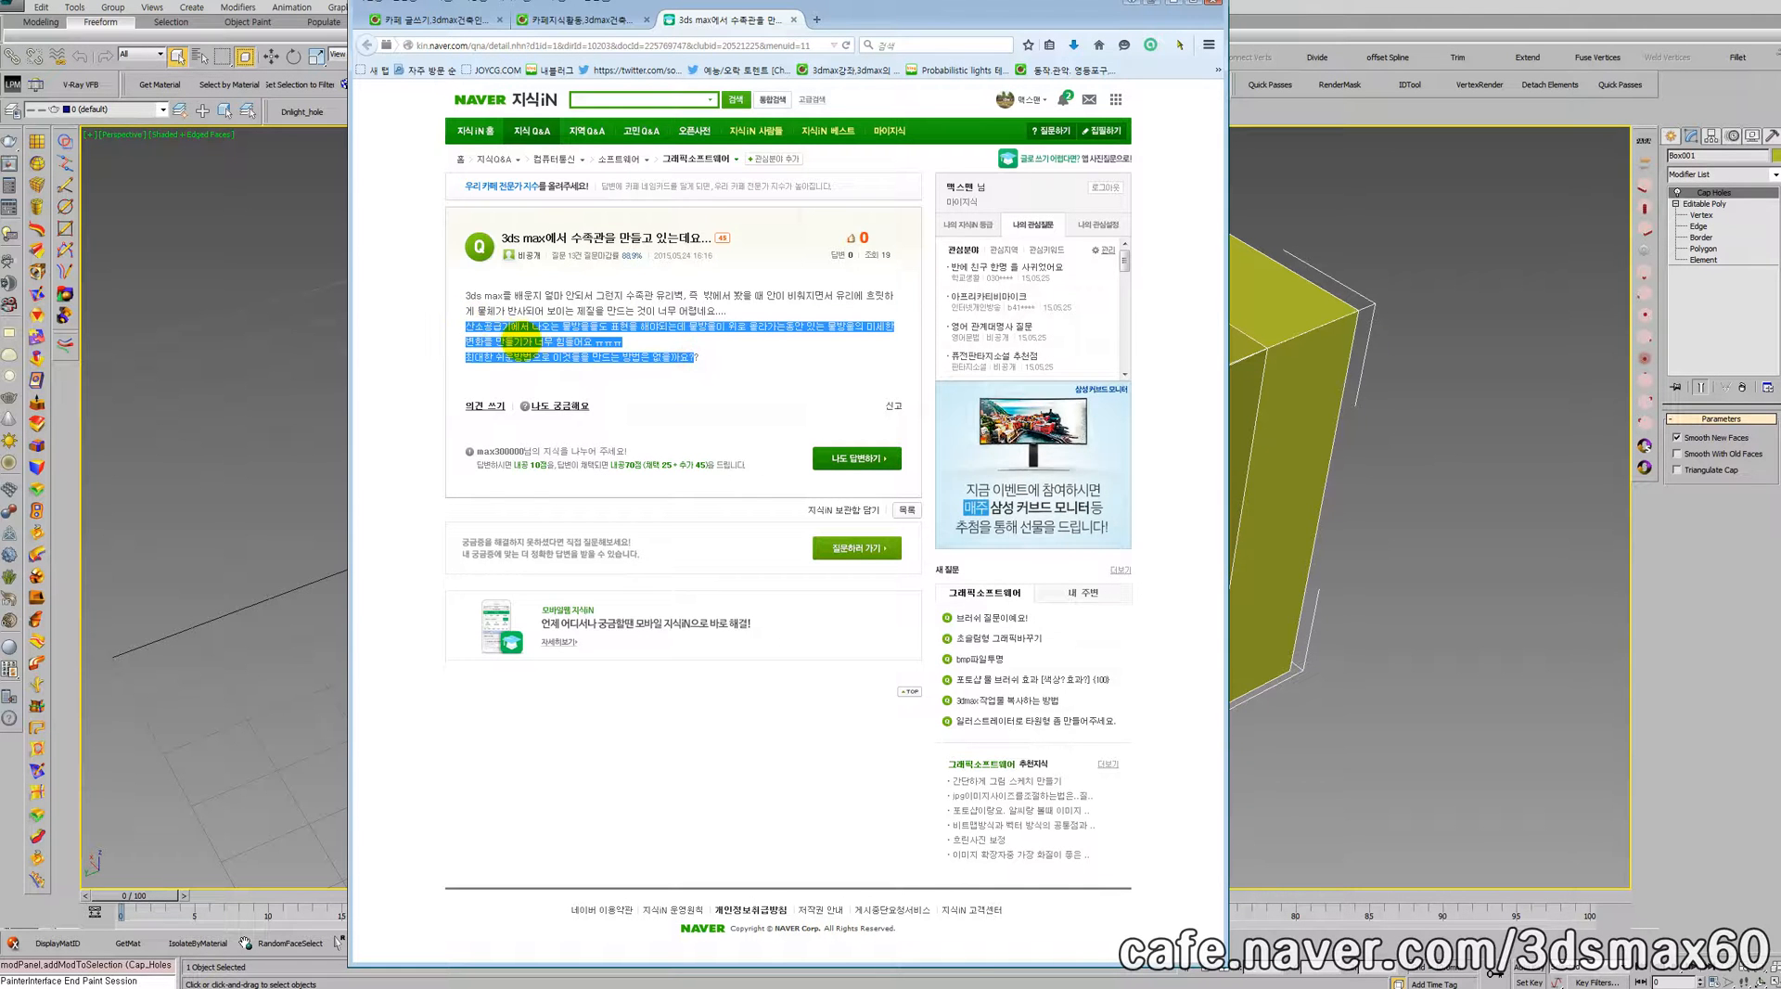
click(674, 379)
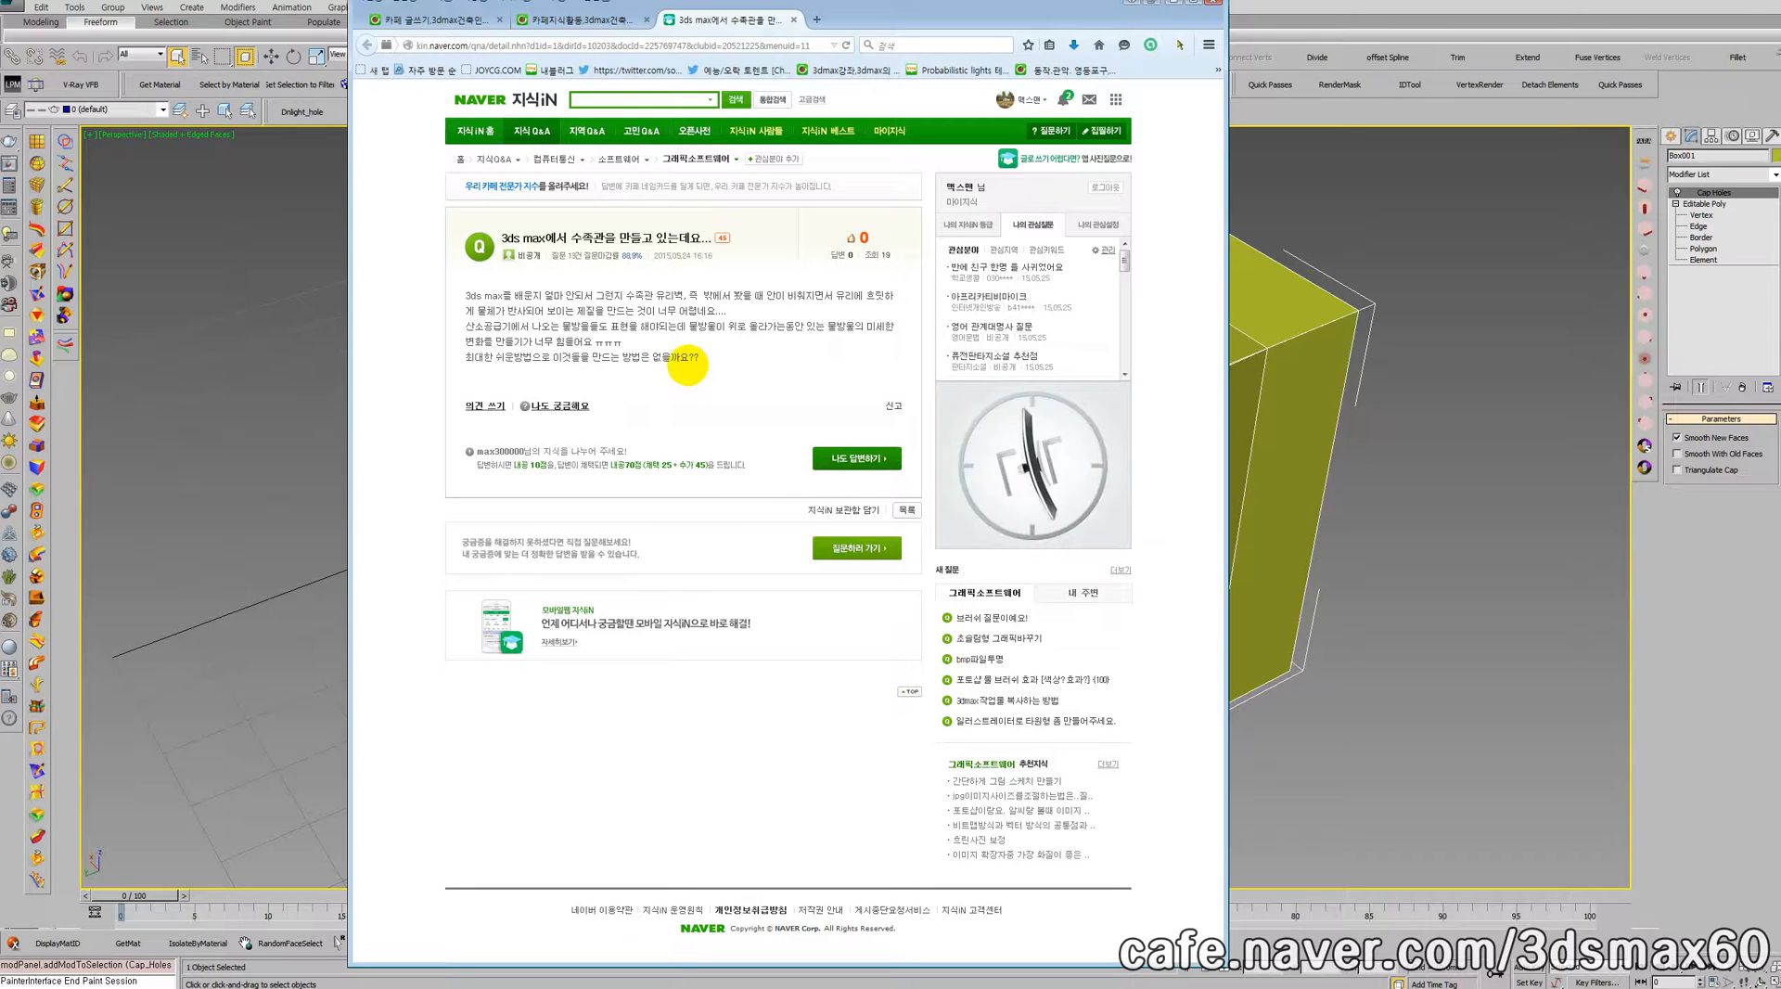
drag(700, 358, 454, 342)
click(663, 380)
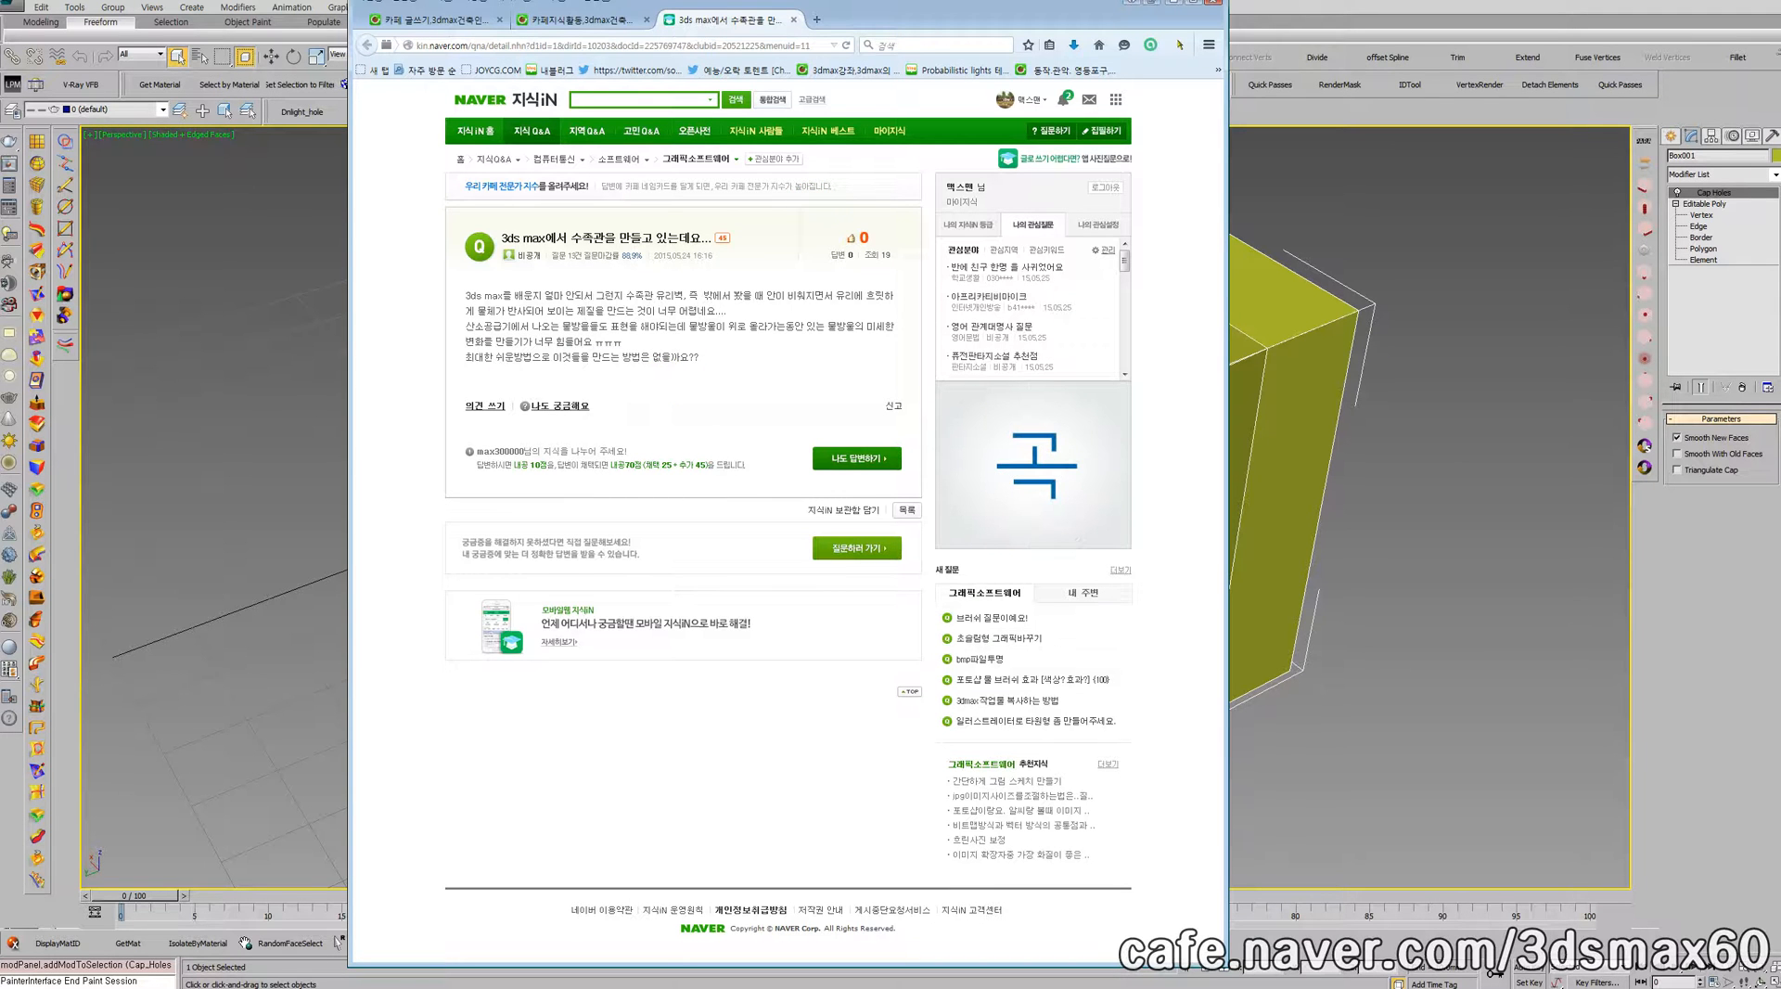
Step: Switch to 3ds Max, delete the existing box model and reset the perspective view to the empty grid
key(alt+Tab)
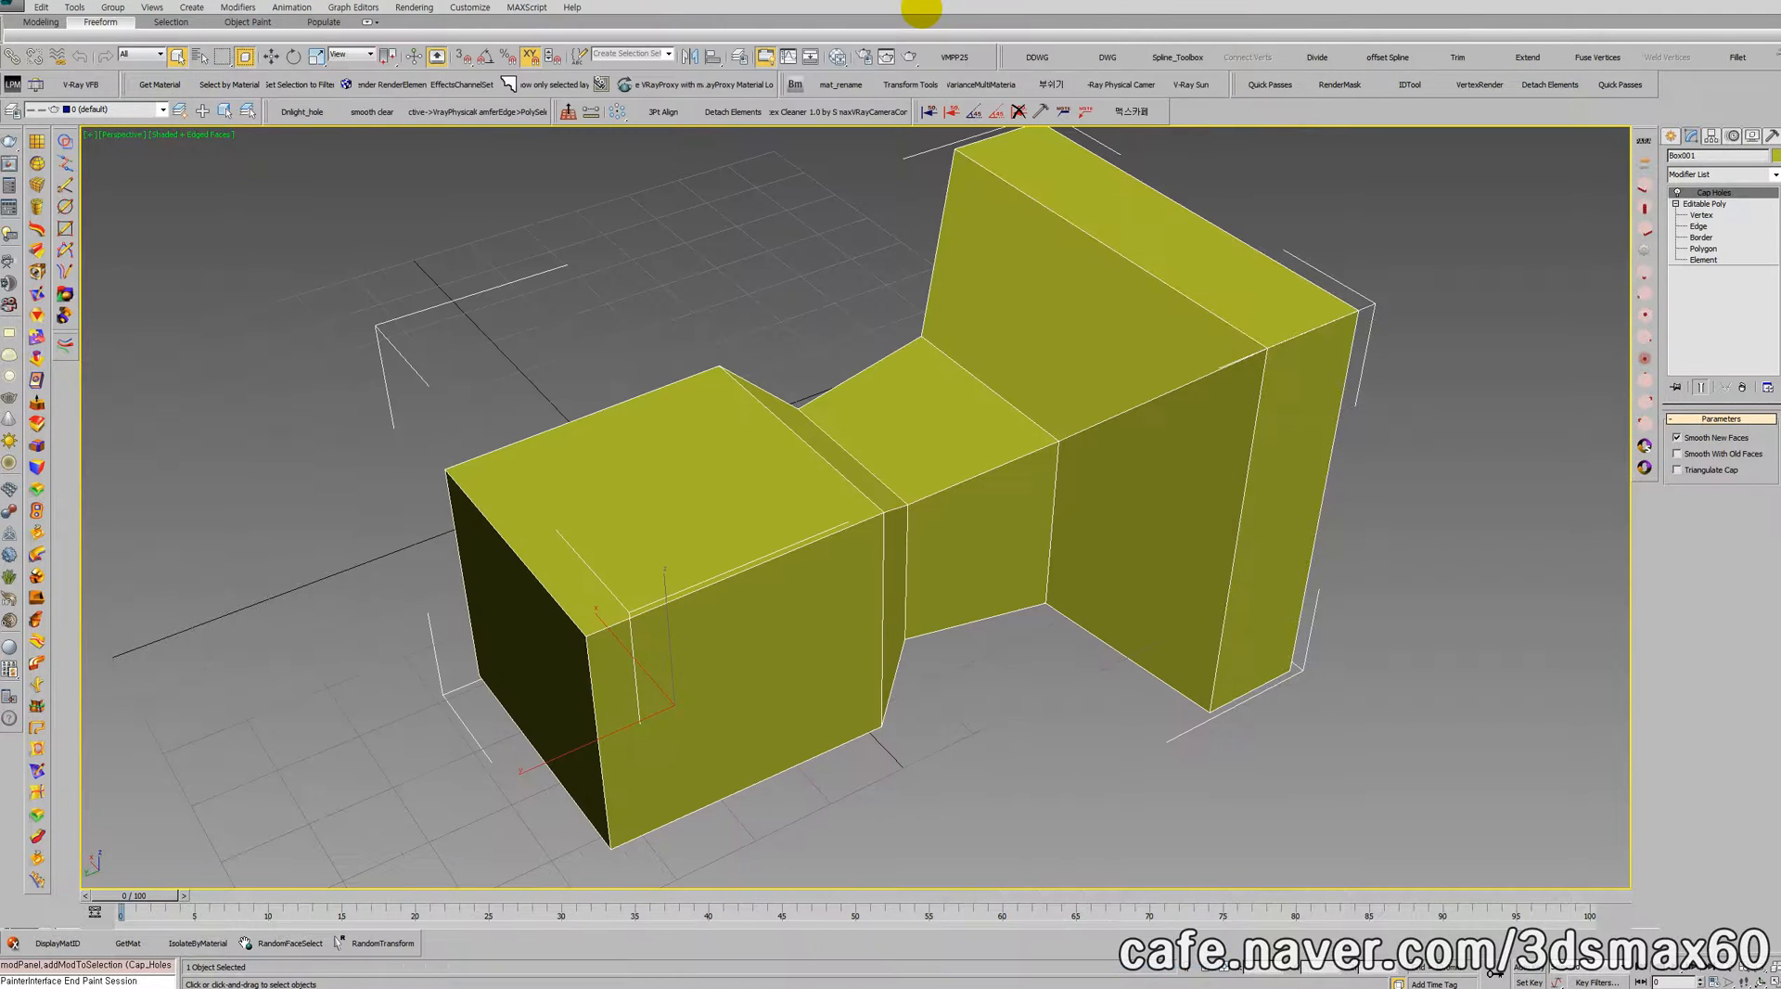
scroll(1161, 415, up, 5)
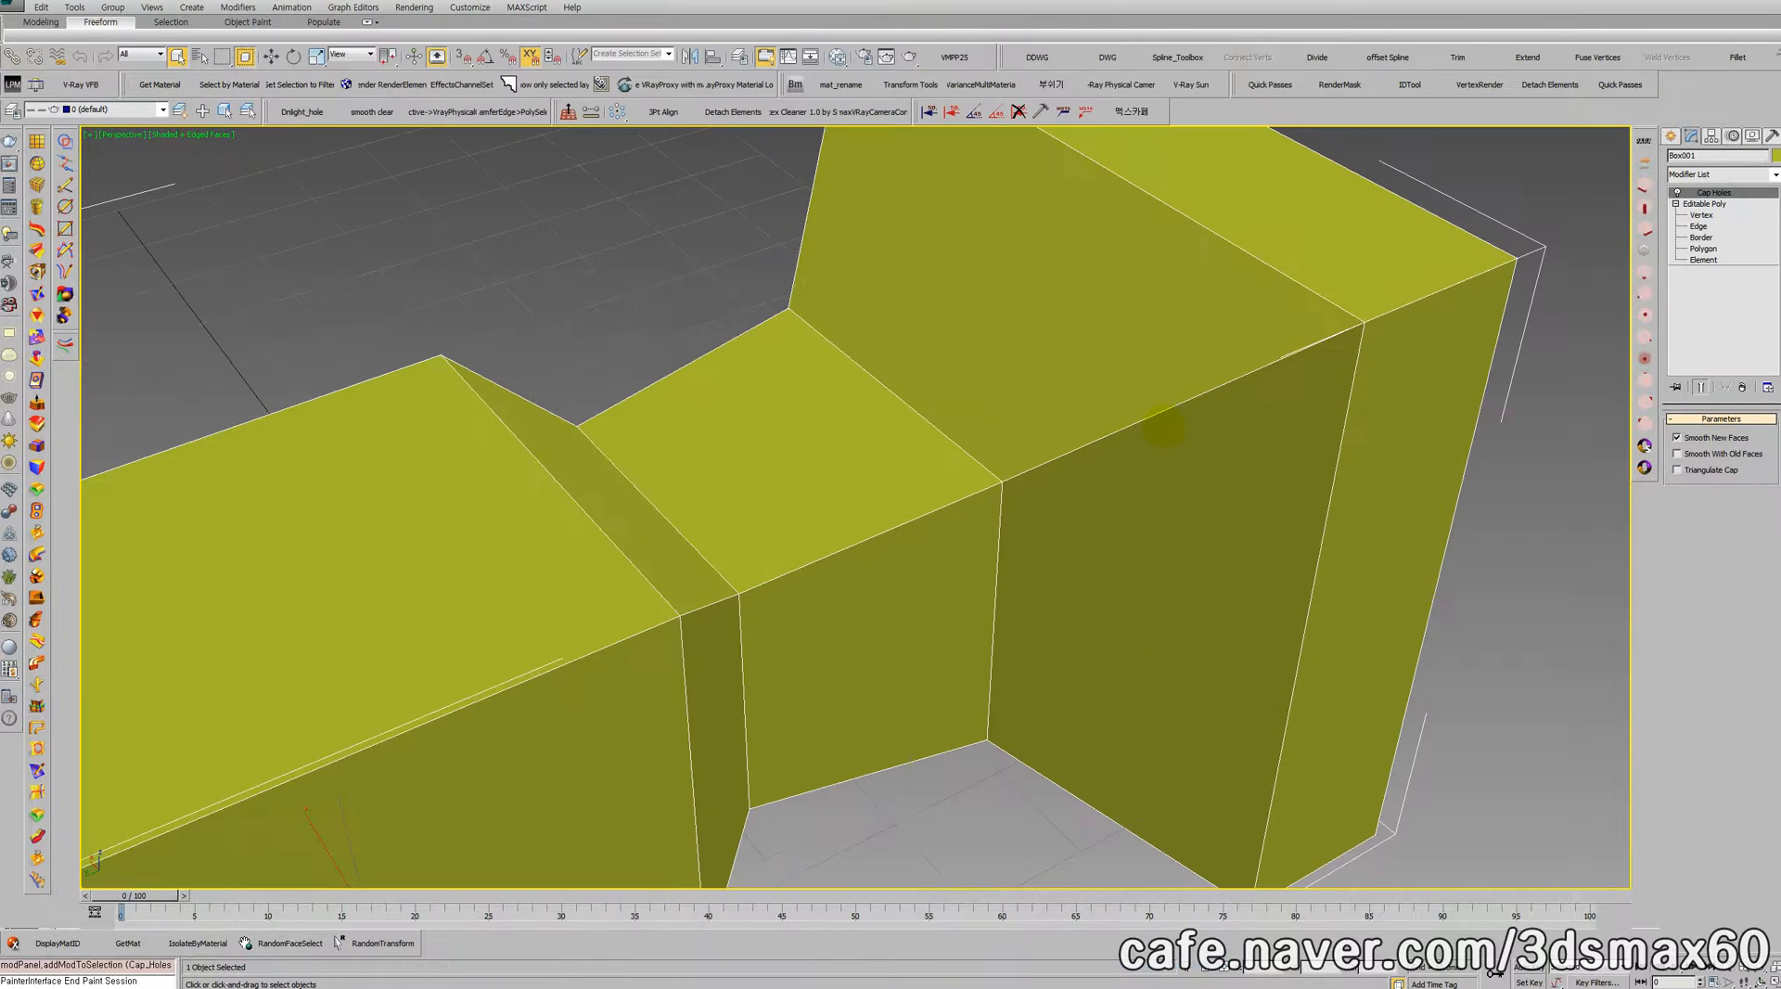
key(Delete)
key(z)
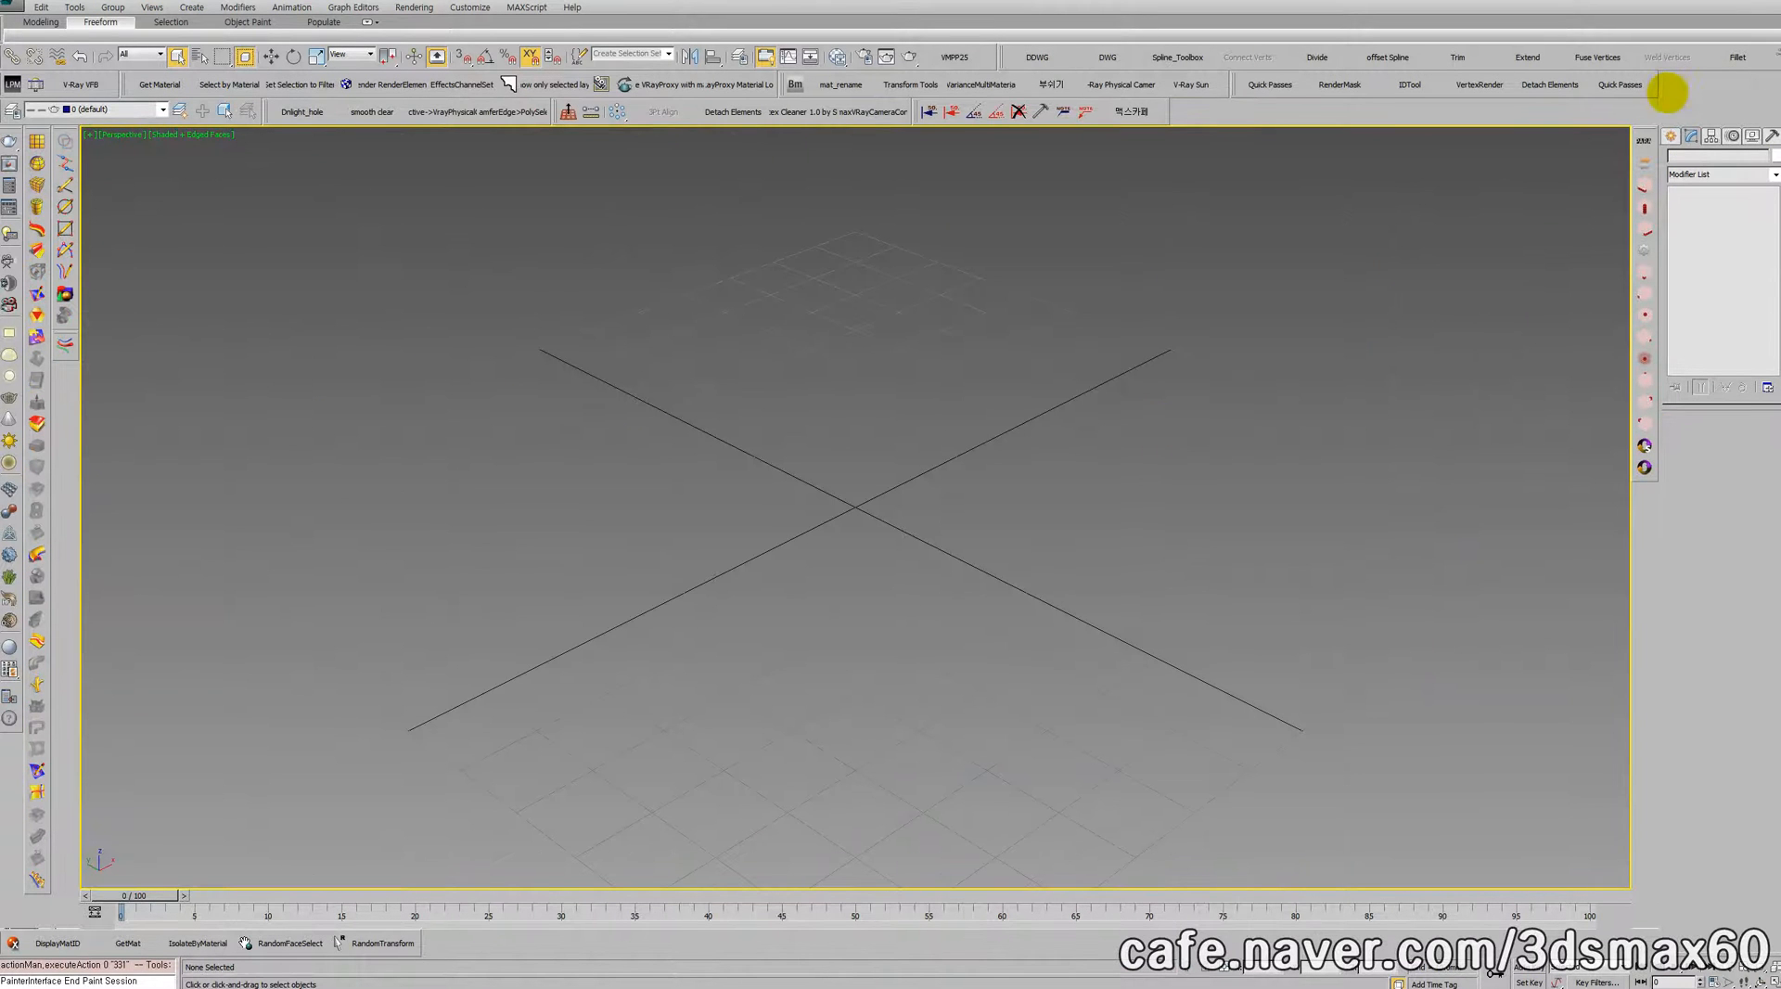
Step: Create a Super Spray particle system at the grid origin with an icon size of about 16.4 mm
click(1669, 135)
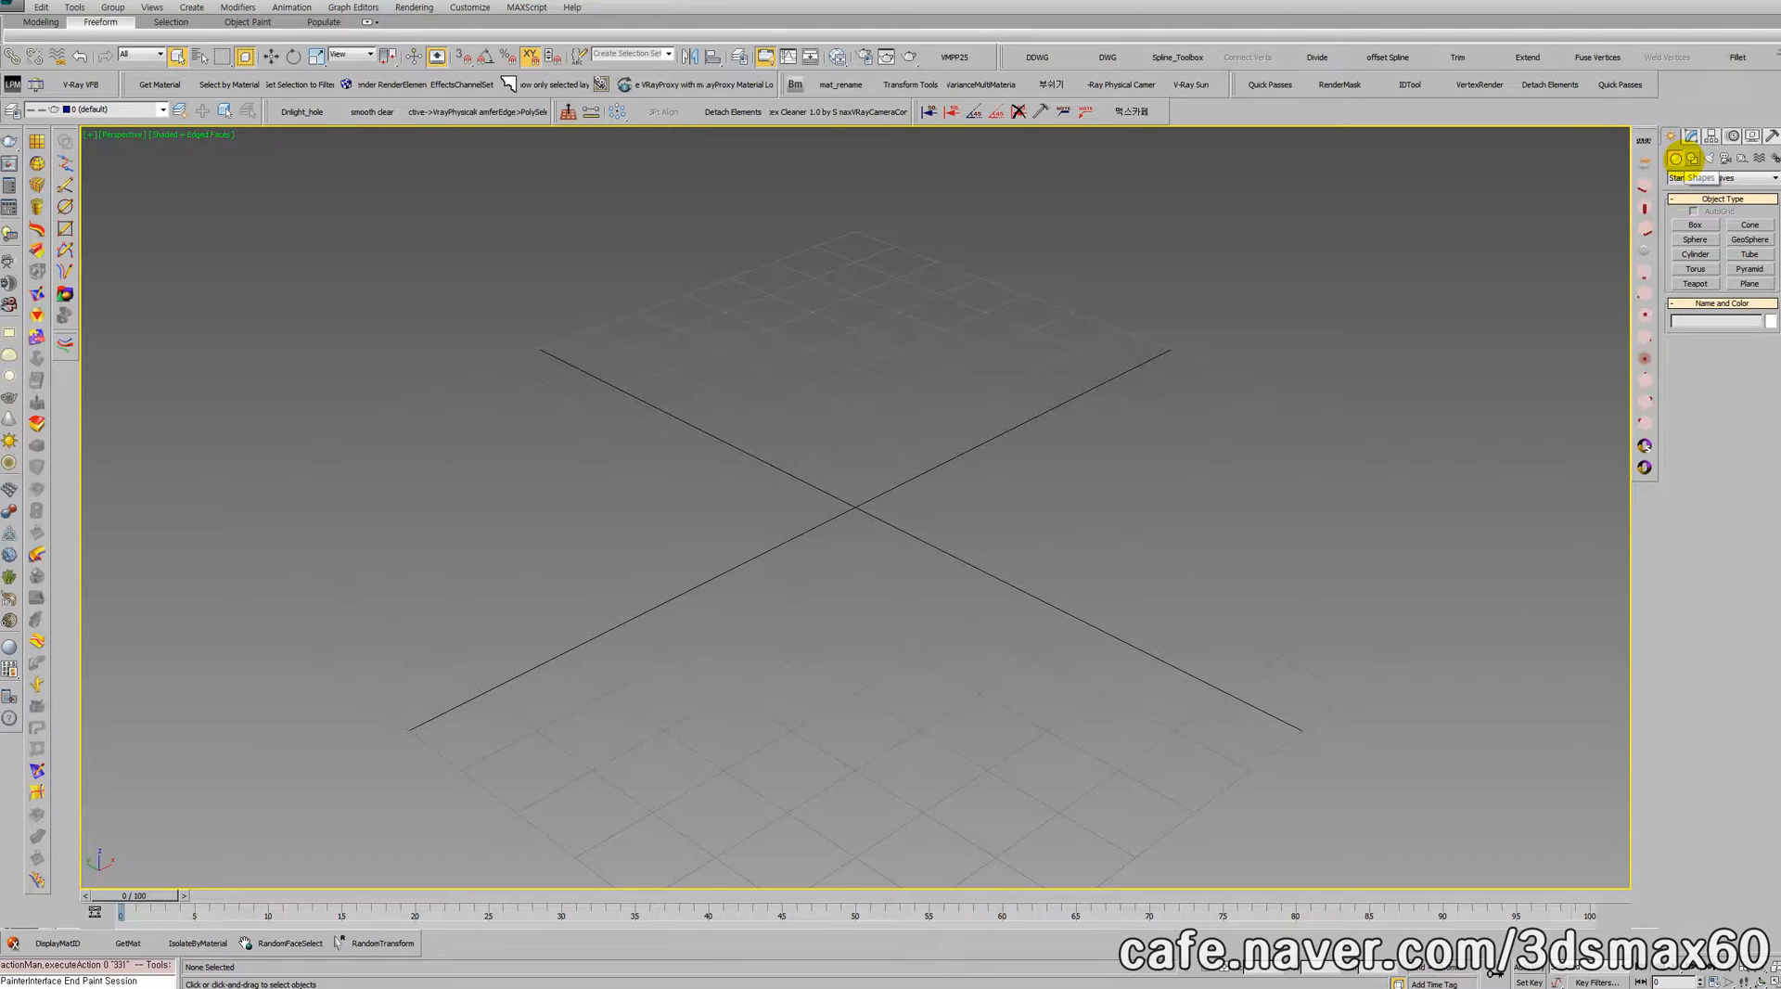
click(1690, 176)
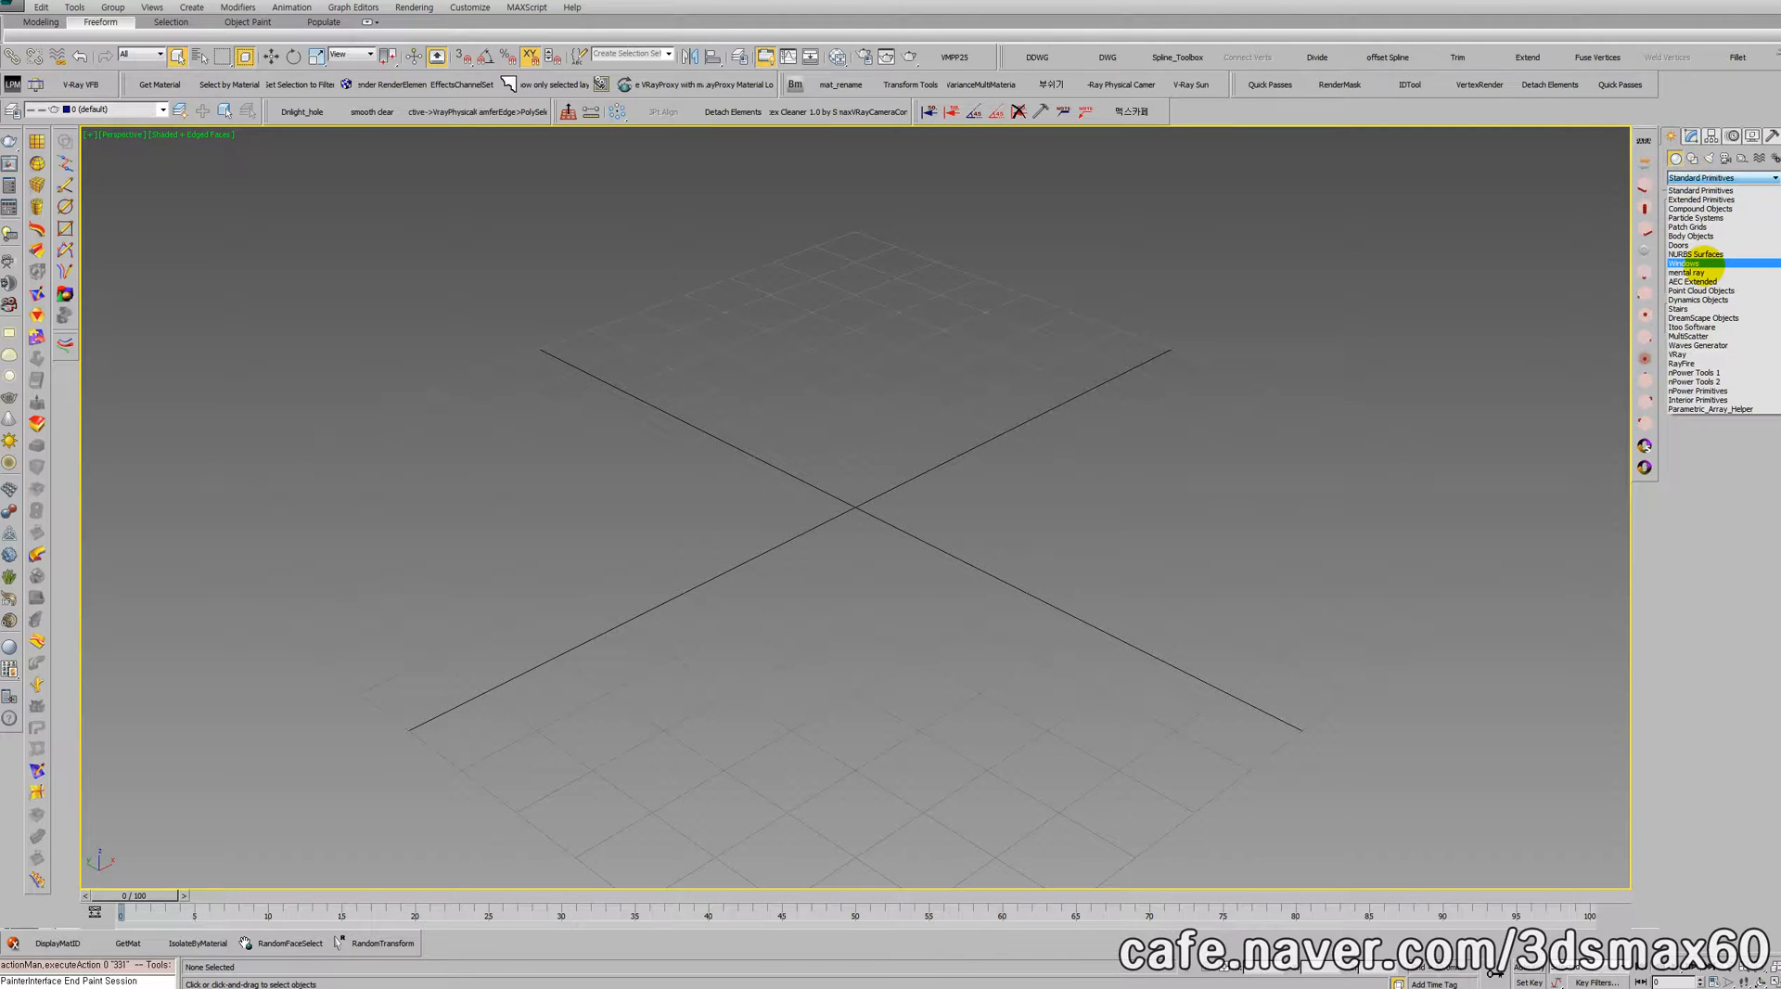
click(1463, 314)
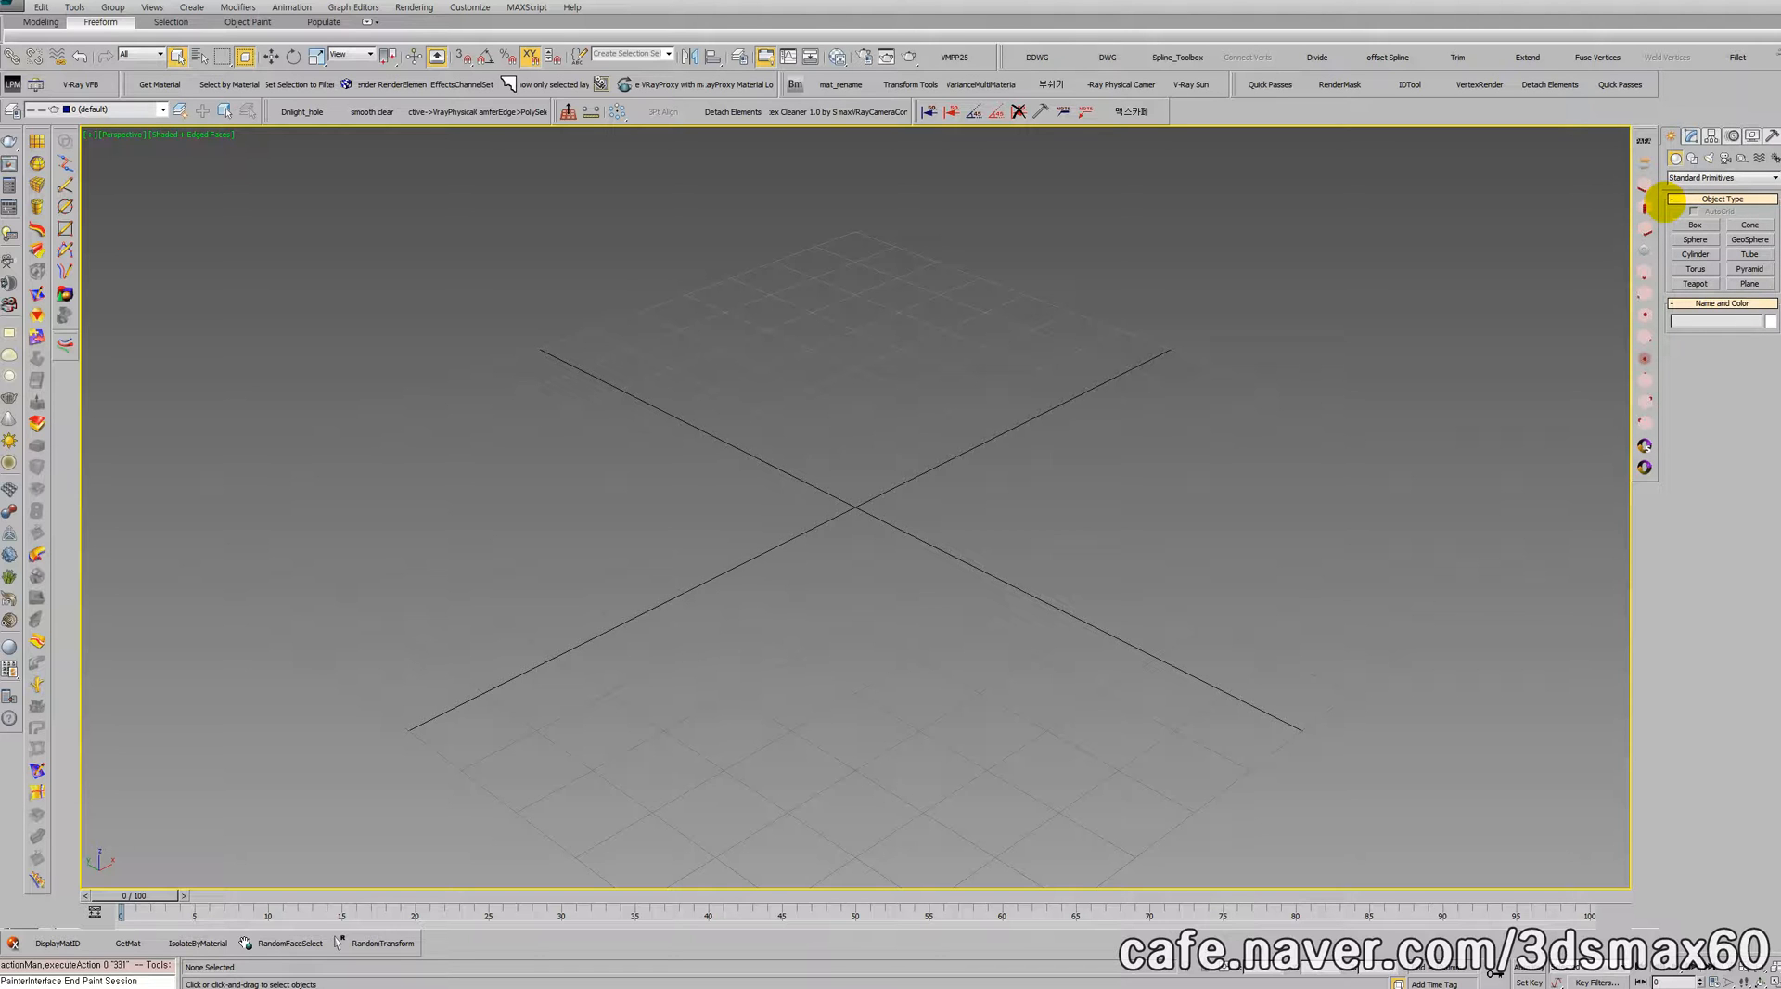
click(1700, 177)
click(1699, 177)
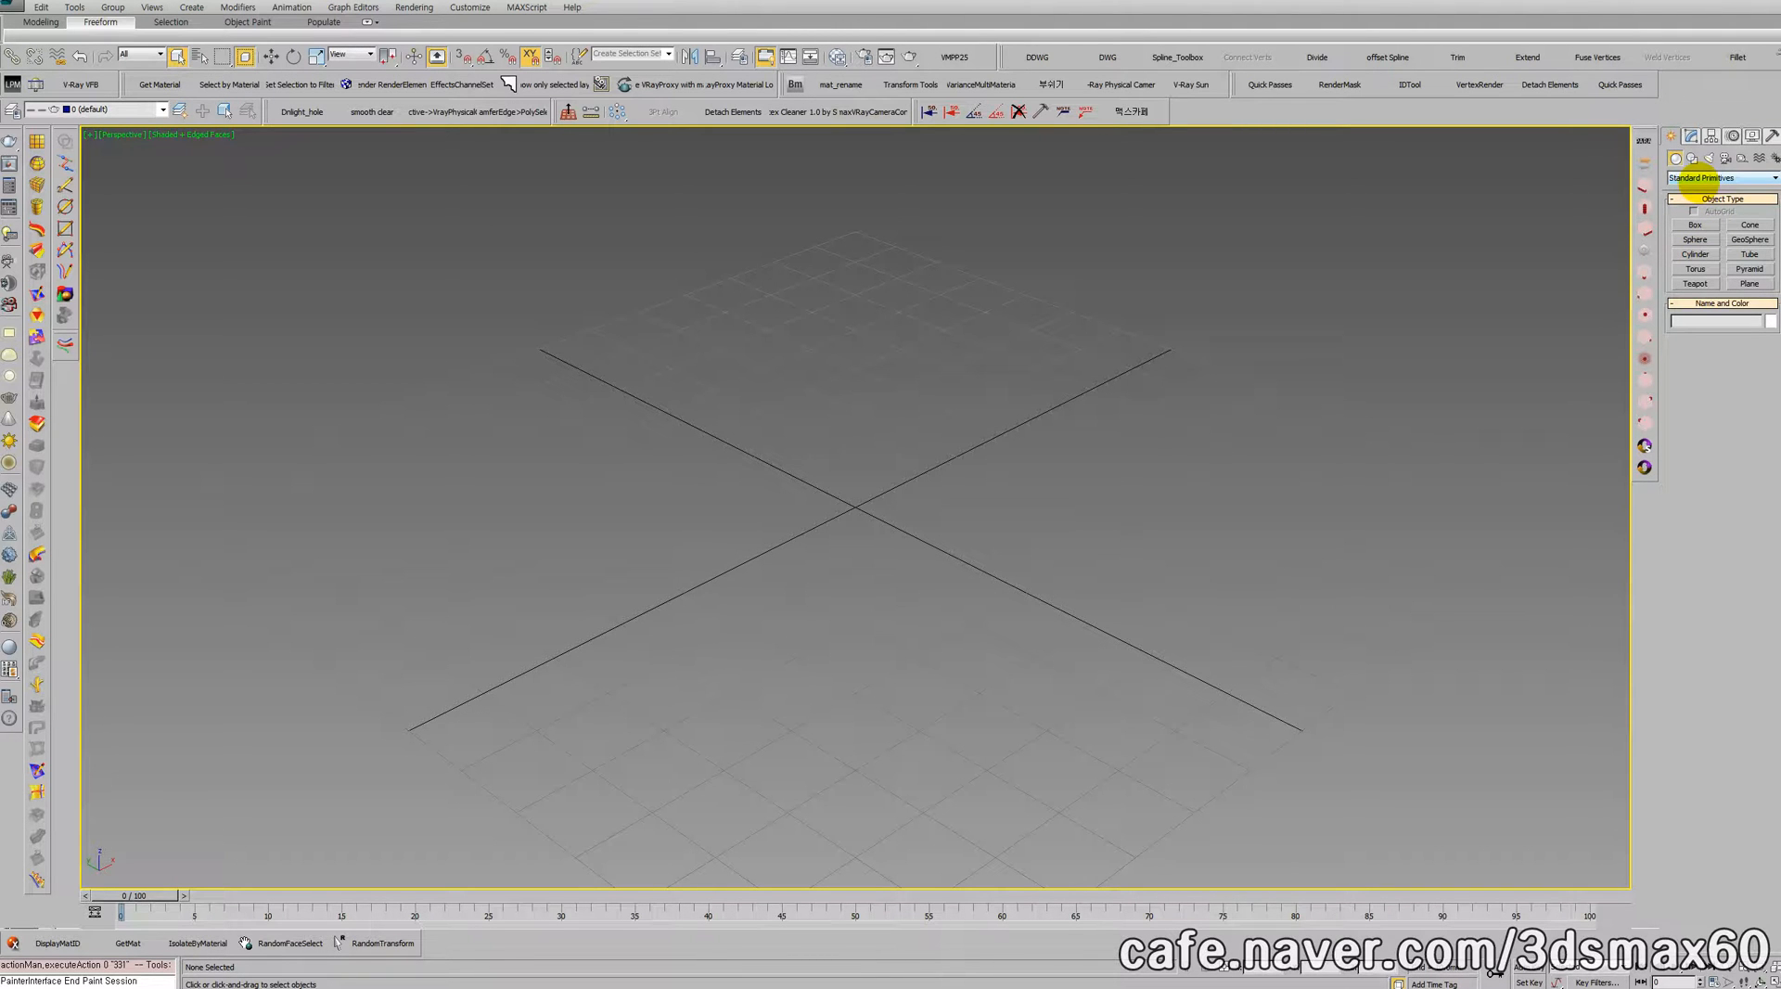
click(1699, 178)
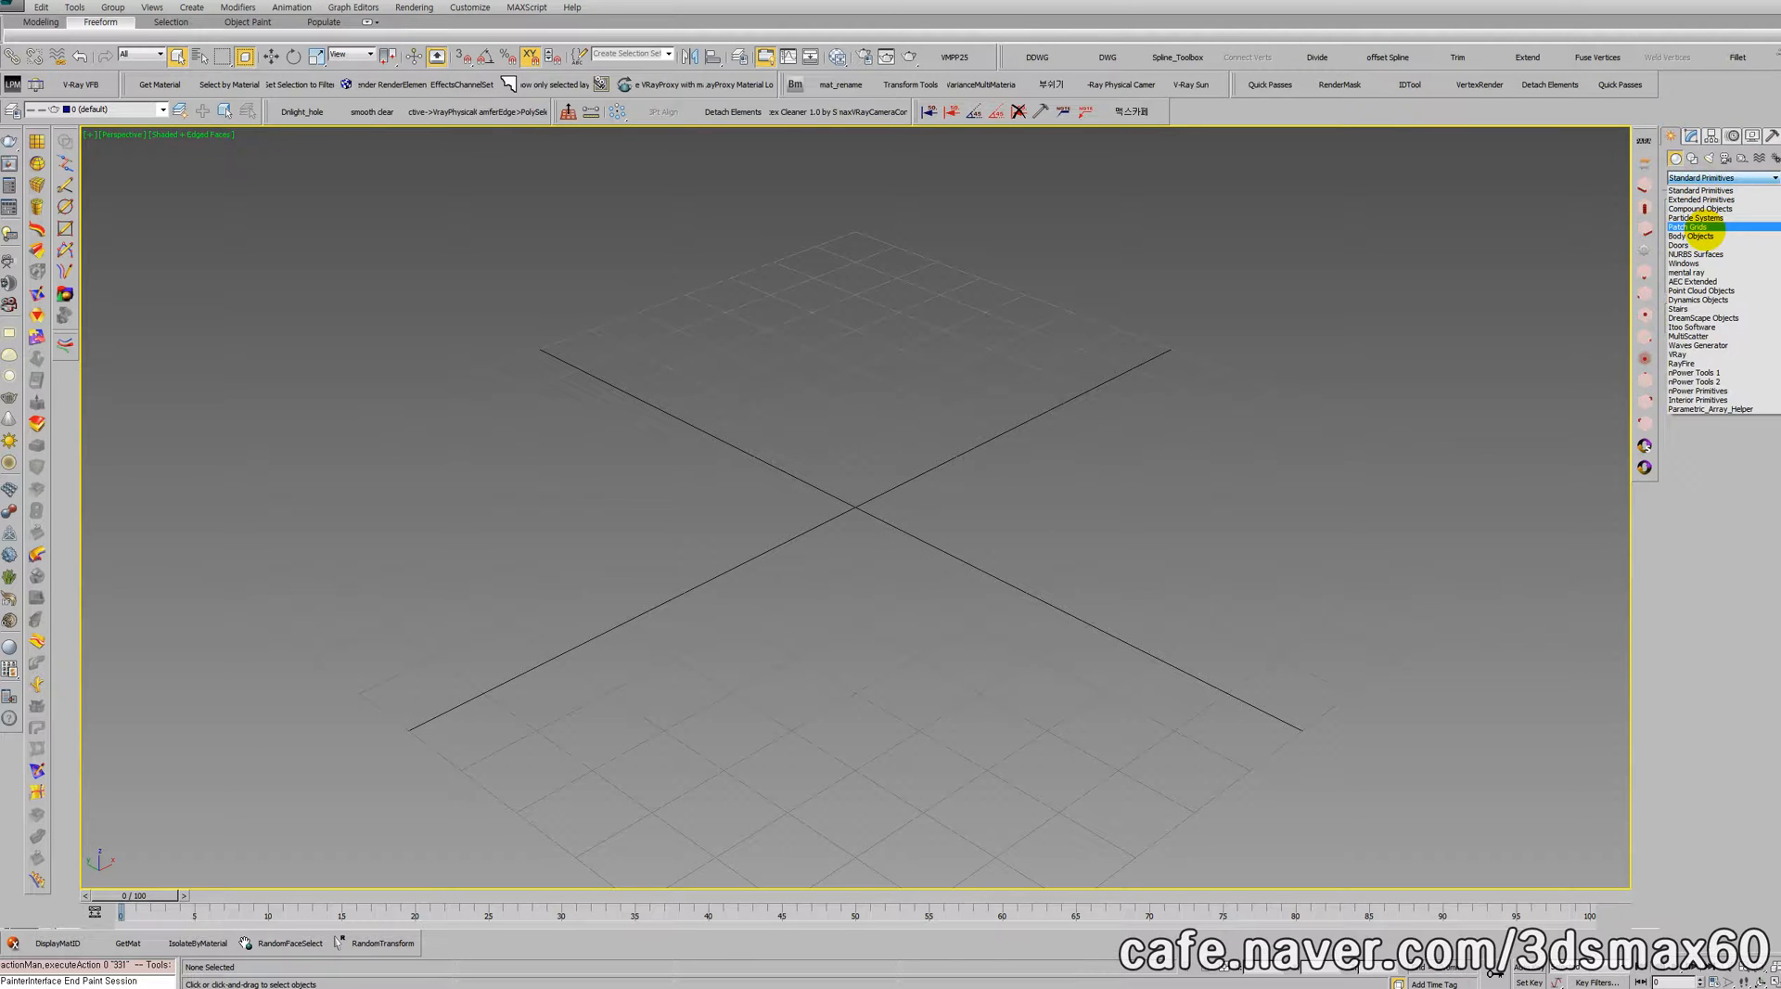
click(1695, 217)
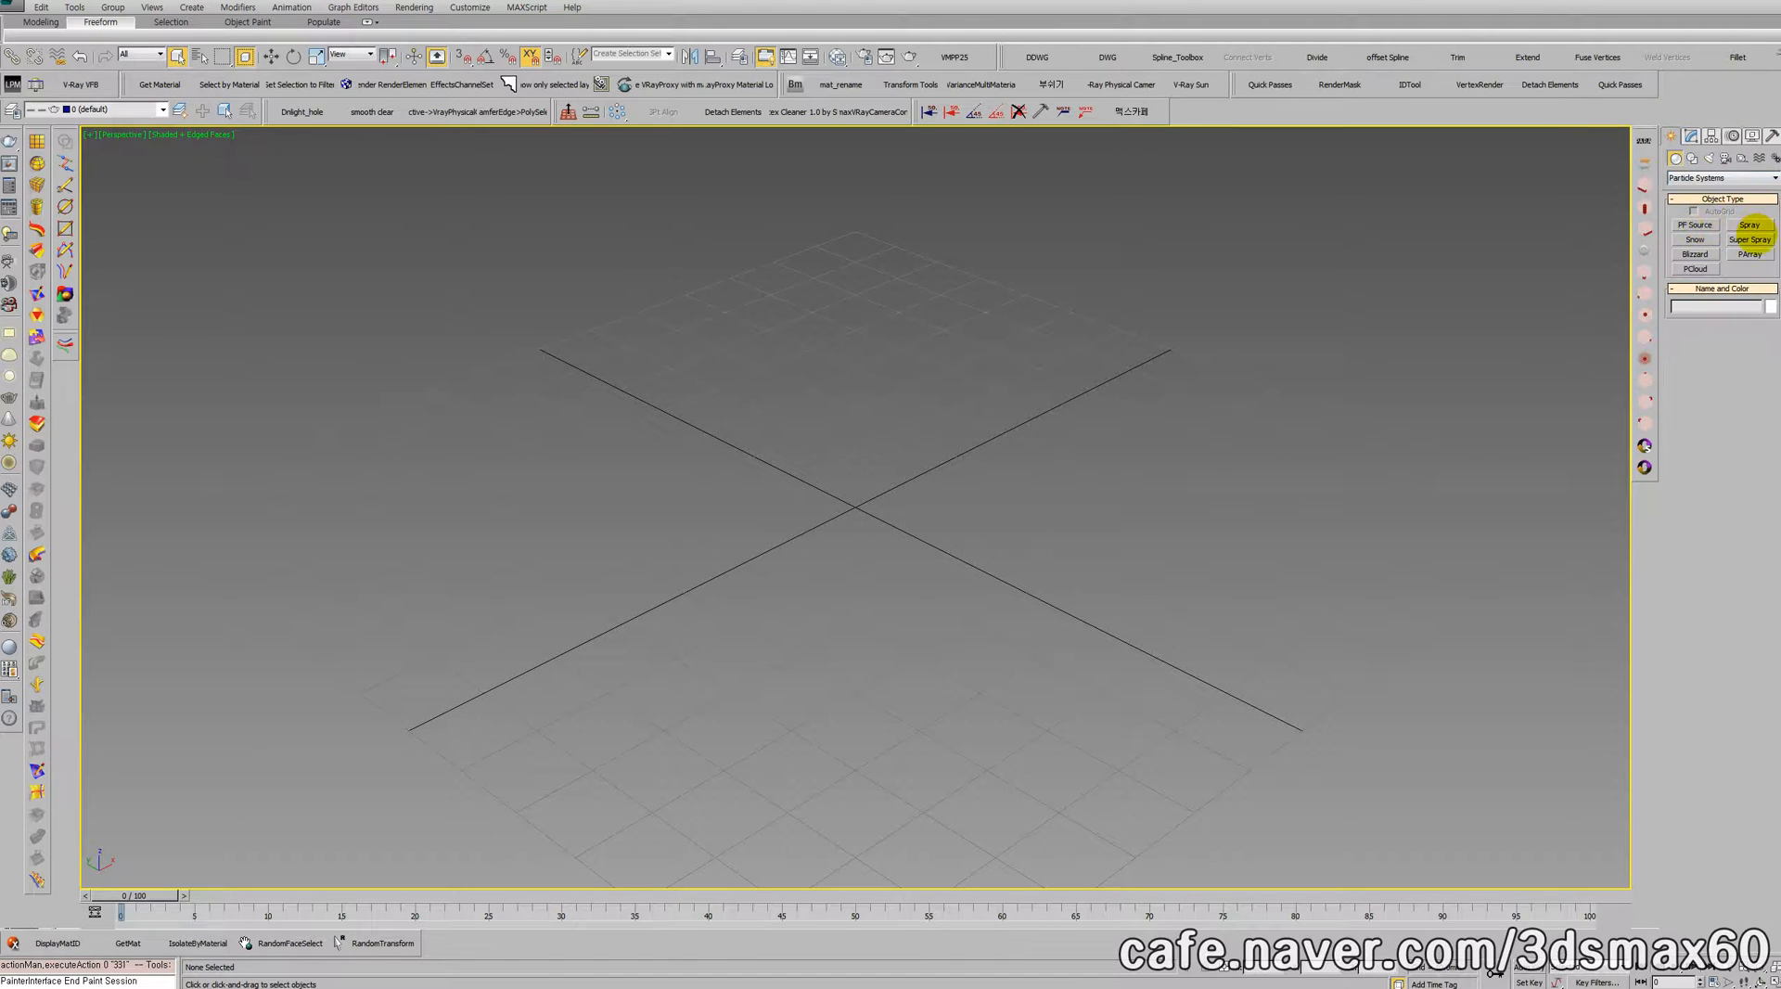
click(1749, 240)
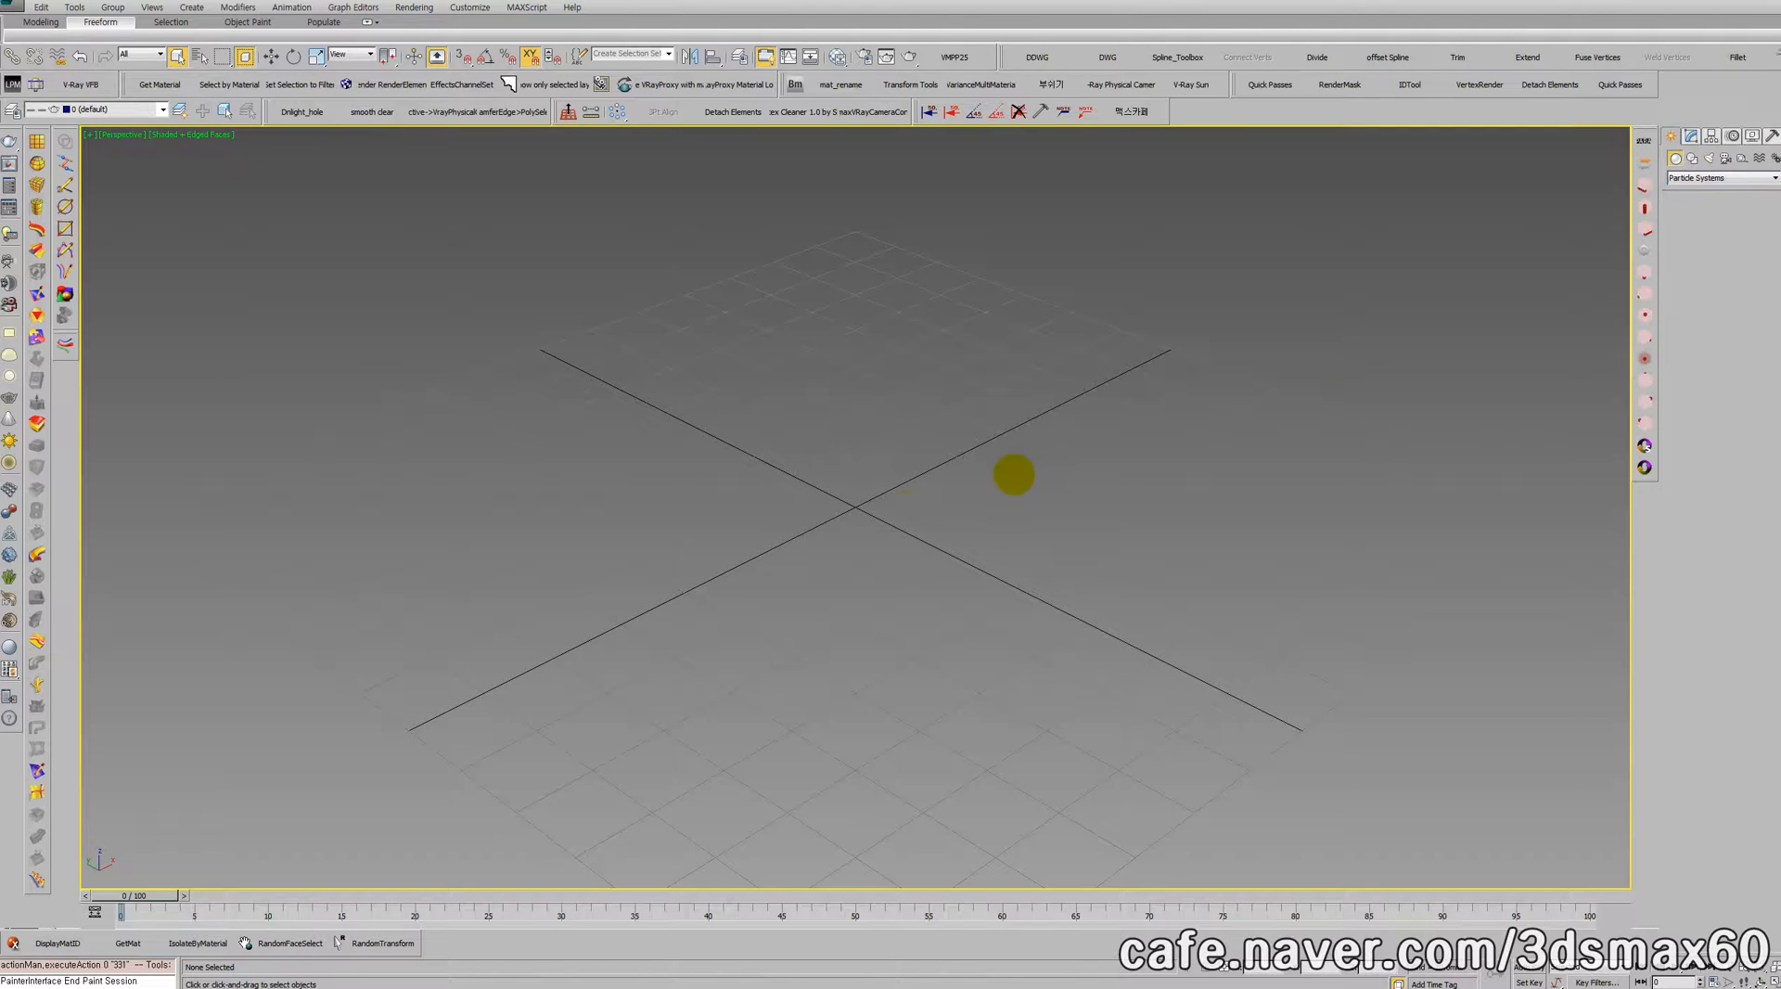
drag(854, 509, 854, 576)
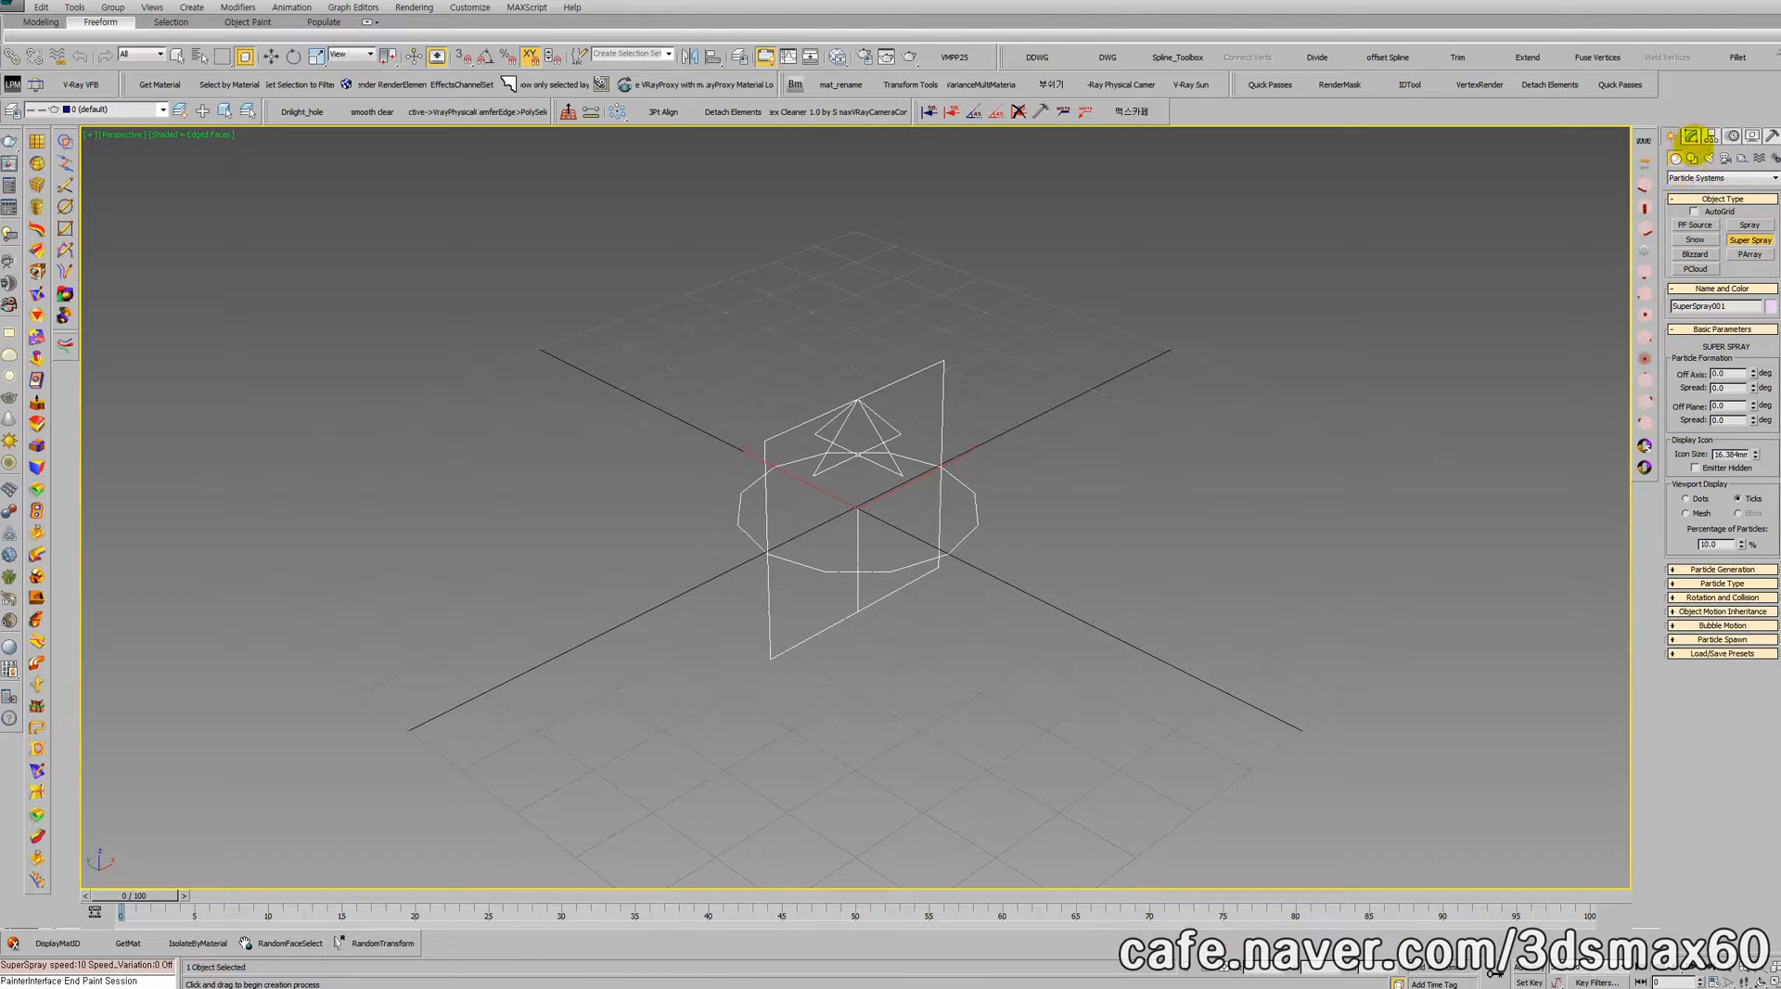
Step: Load the saved Bubbles preset into the Super Spray emitter
click(1690, 135)
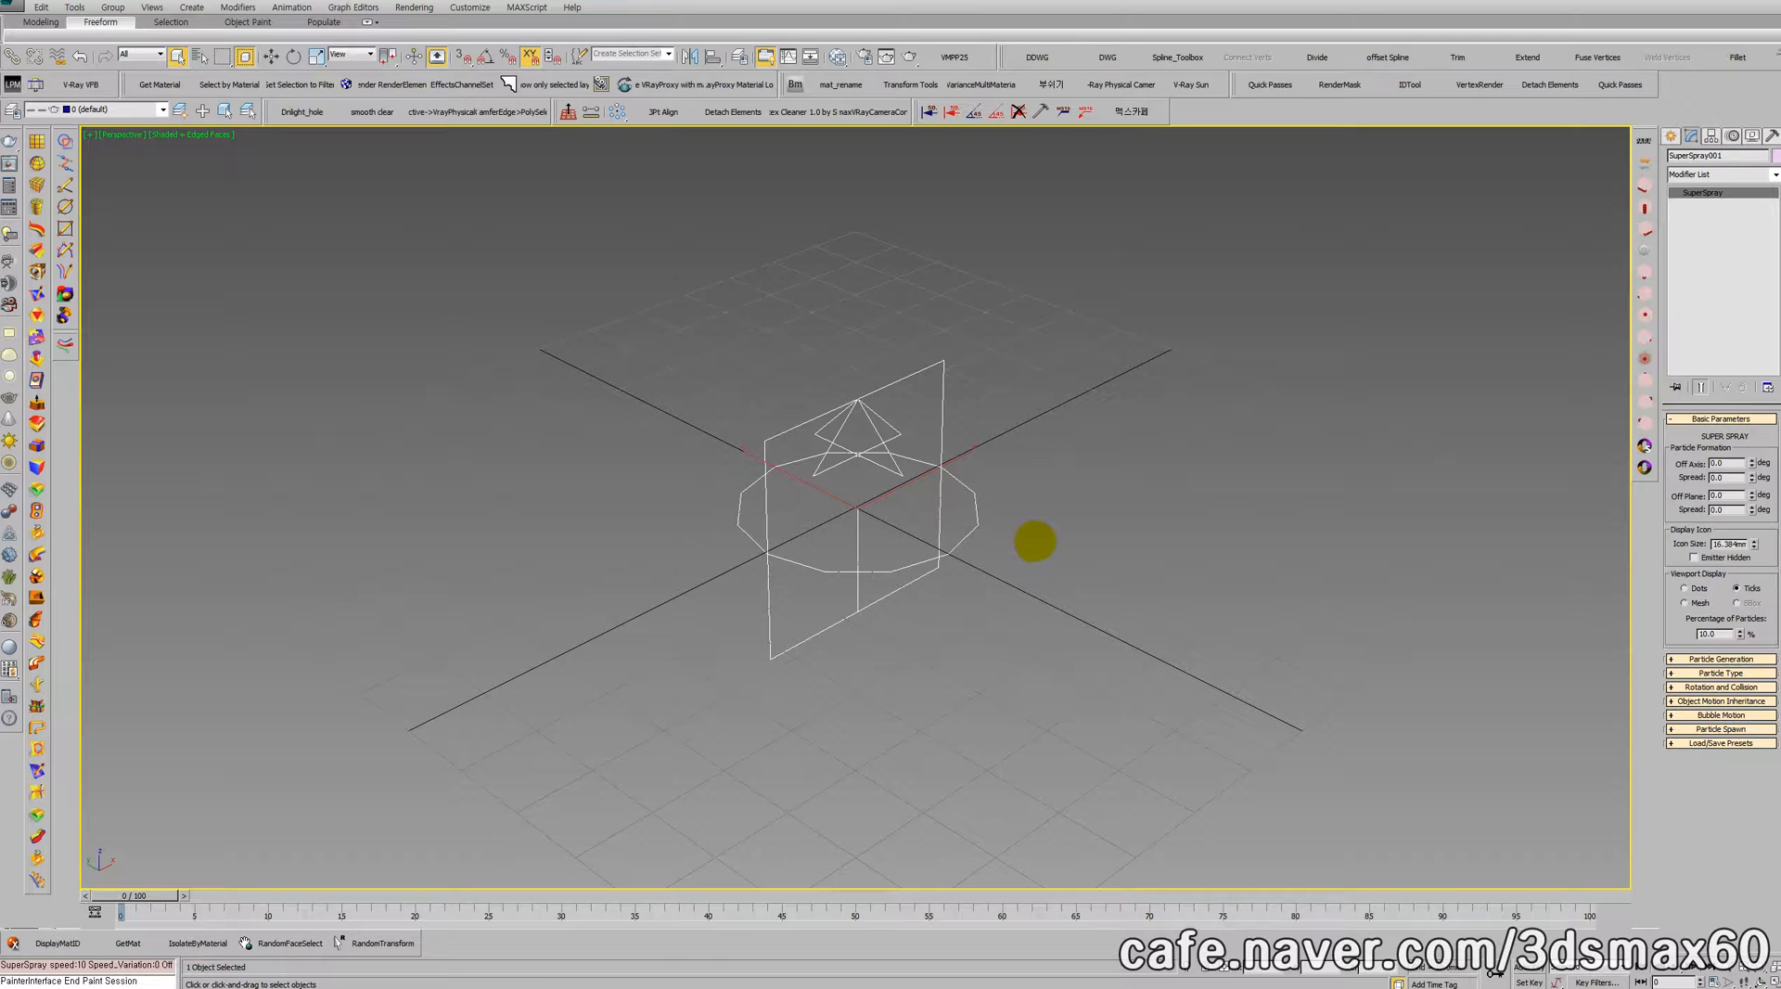
scroll(1103, 607, down, 5)
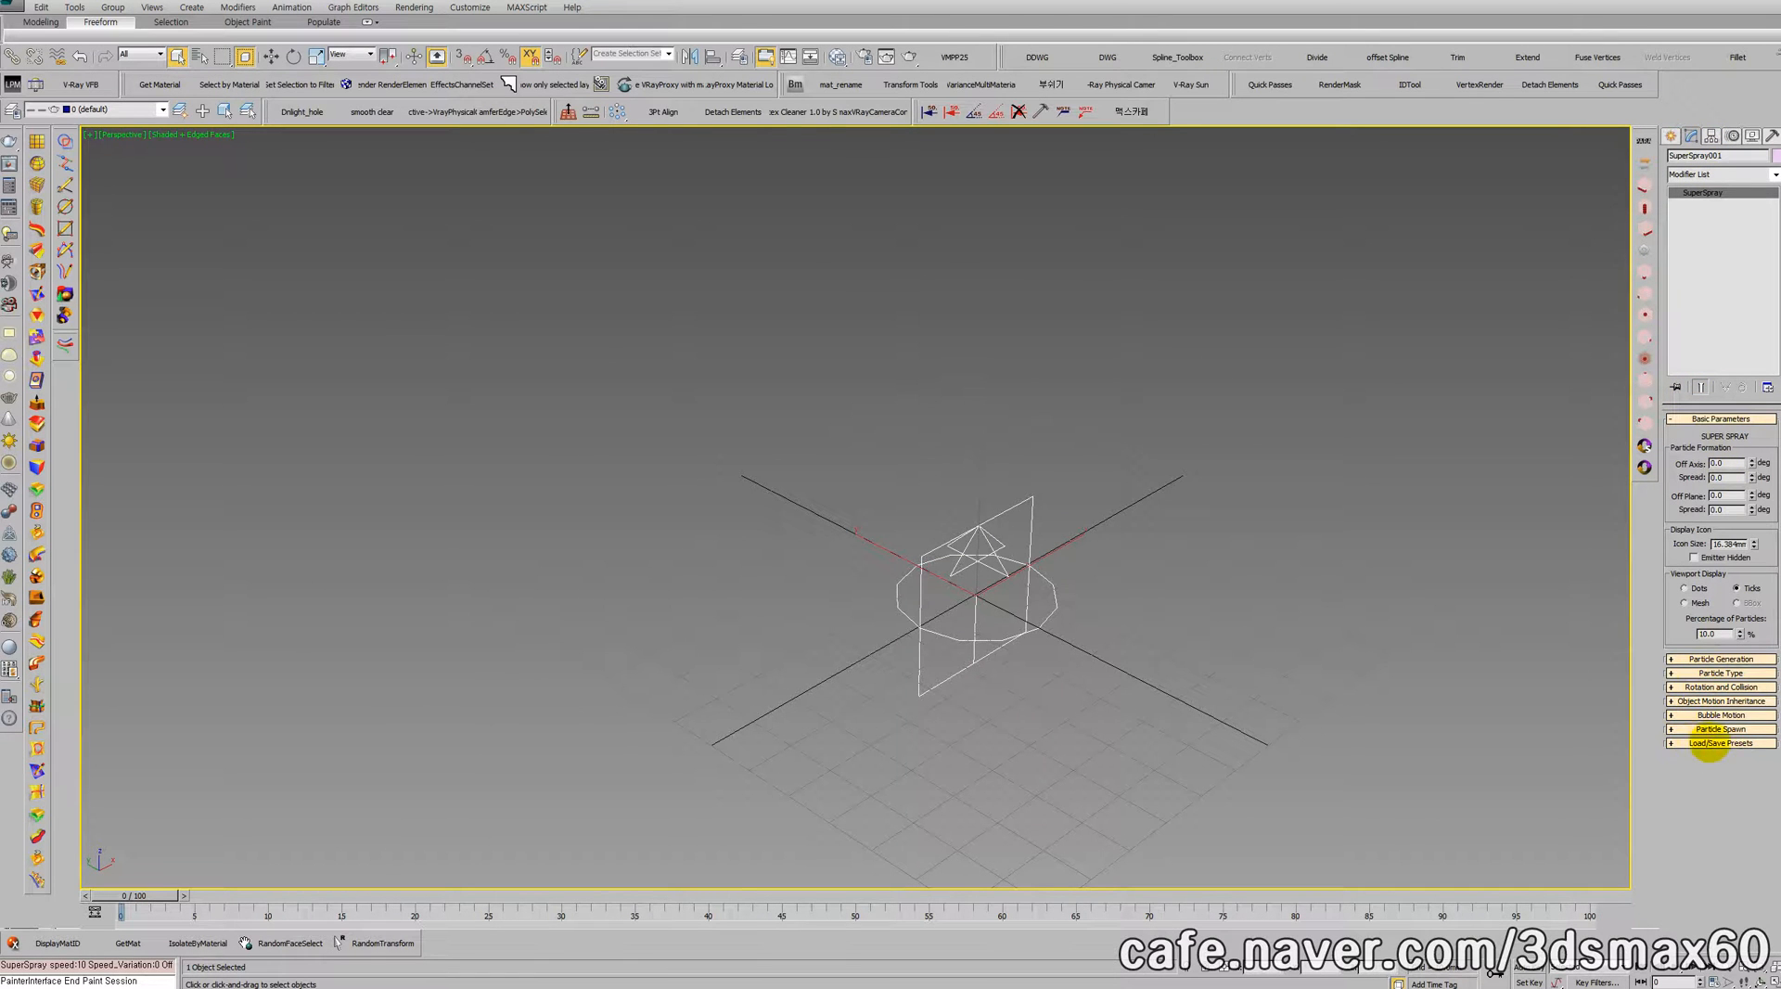
click(1749, 744)
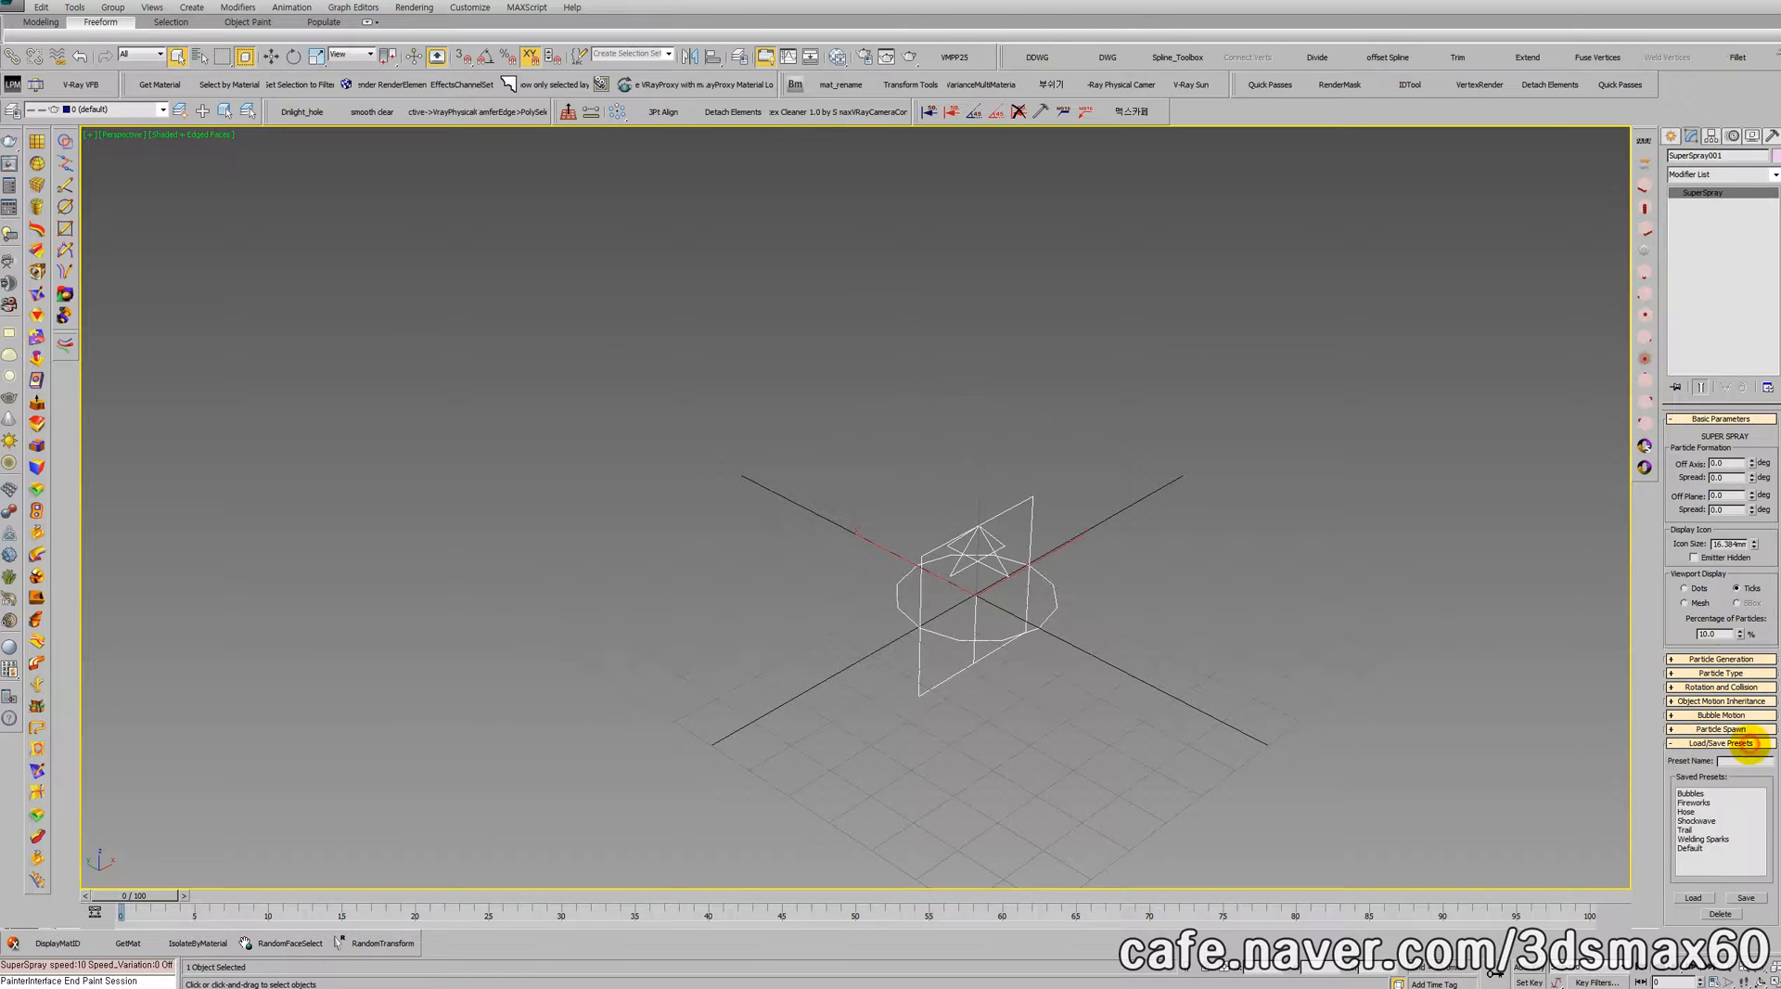
click(1691, 794)
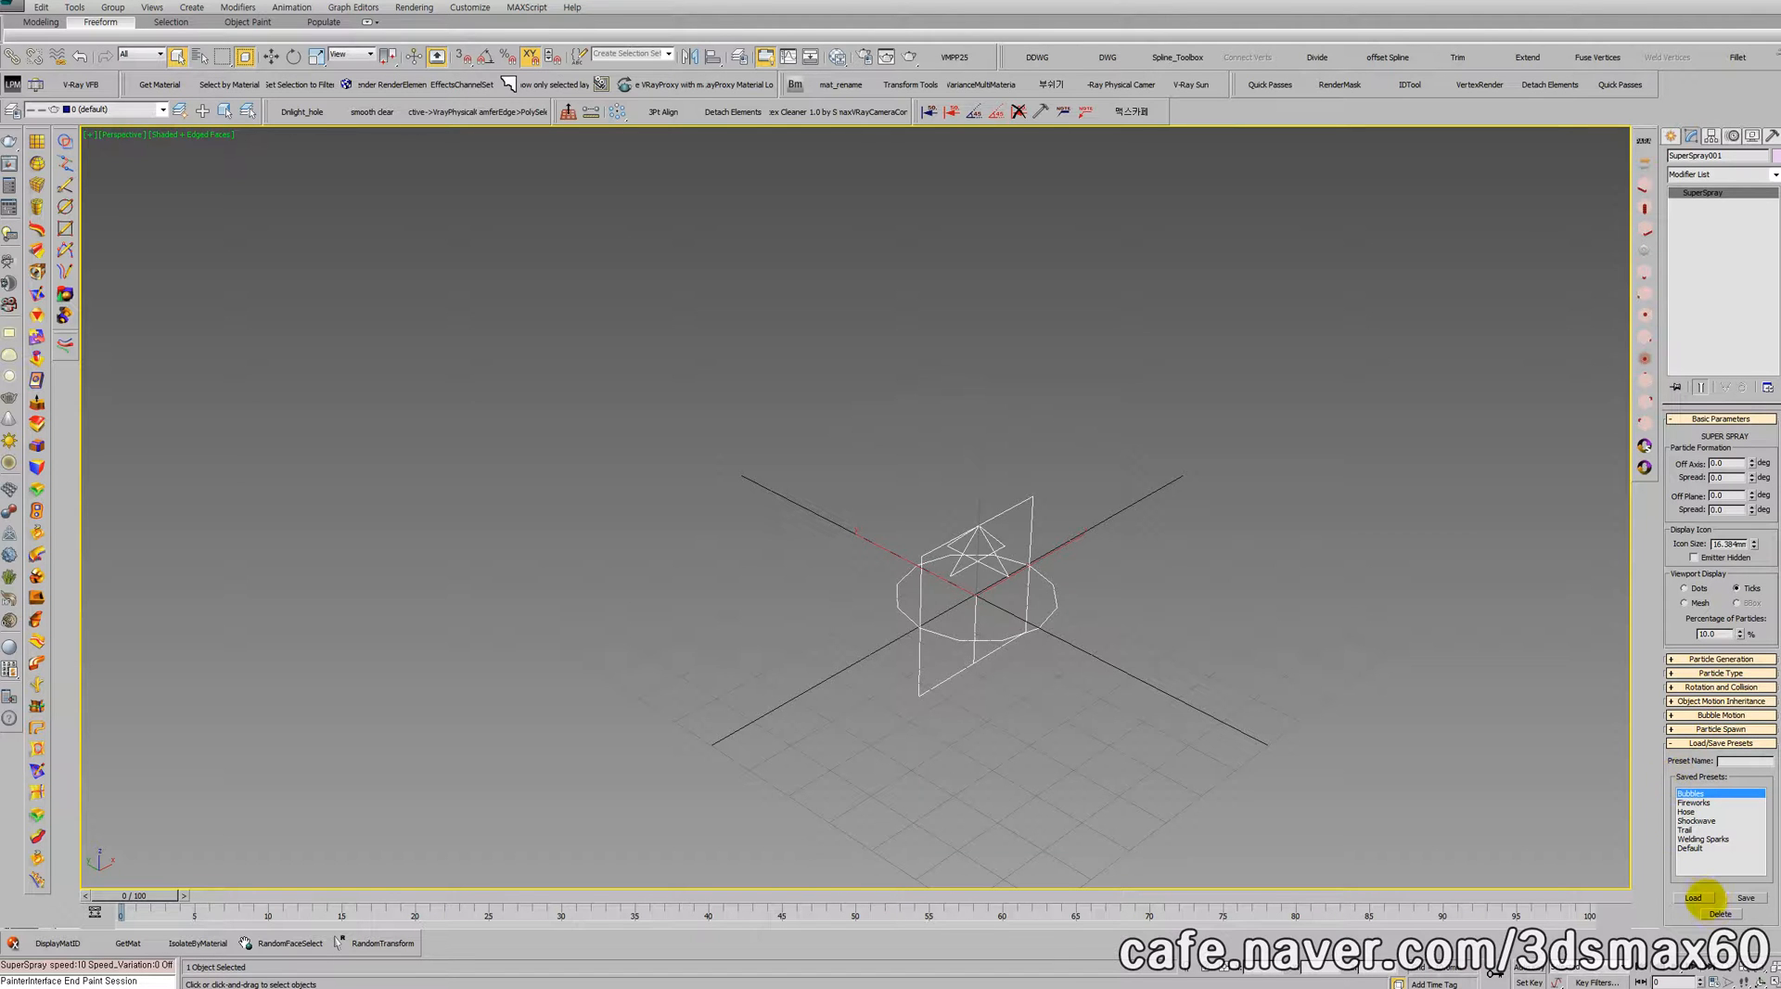
click(1694, 898)
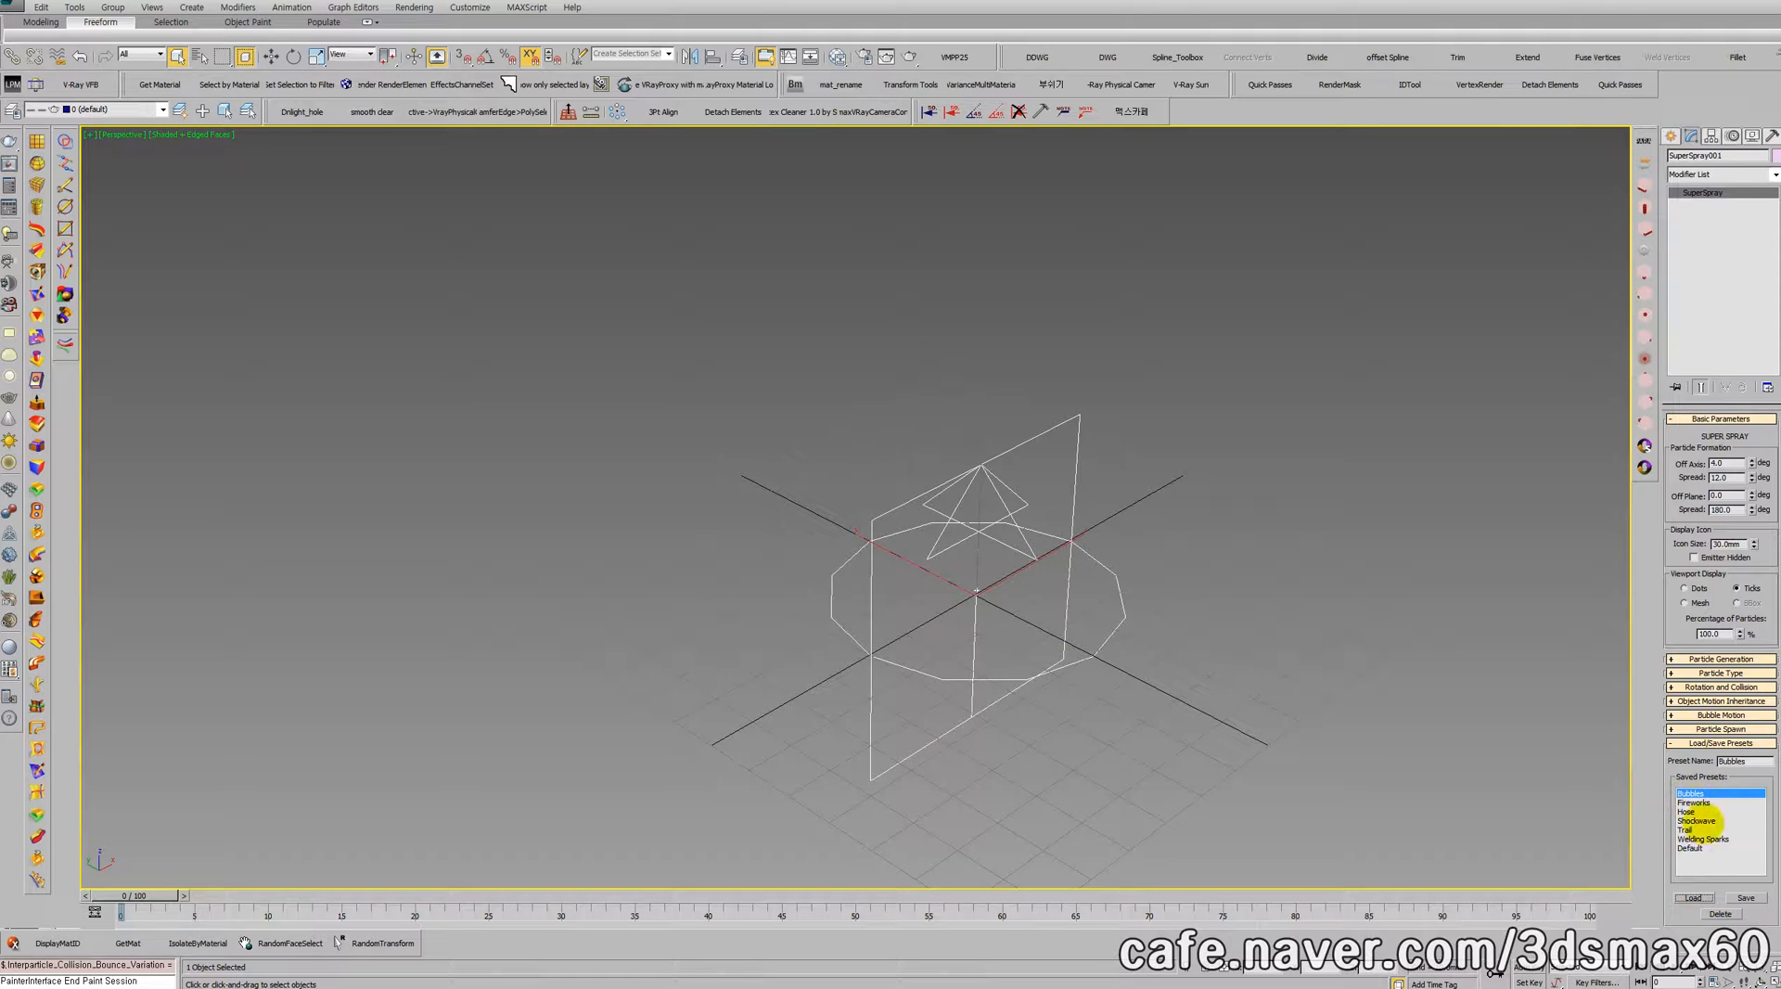
Step: Play the bubble animation to examine the particle stream and halt it at frame 83
click(1693, 969)
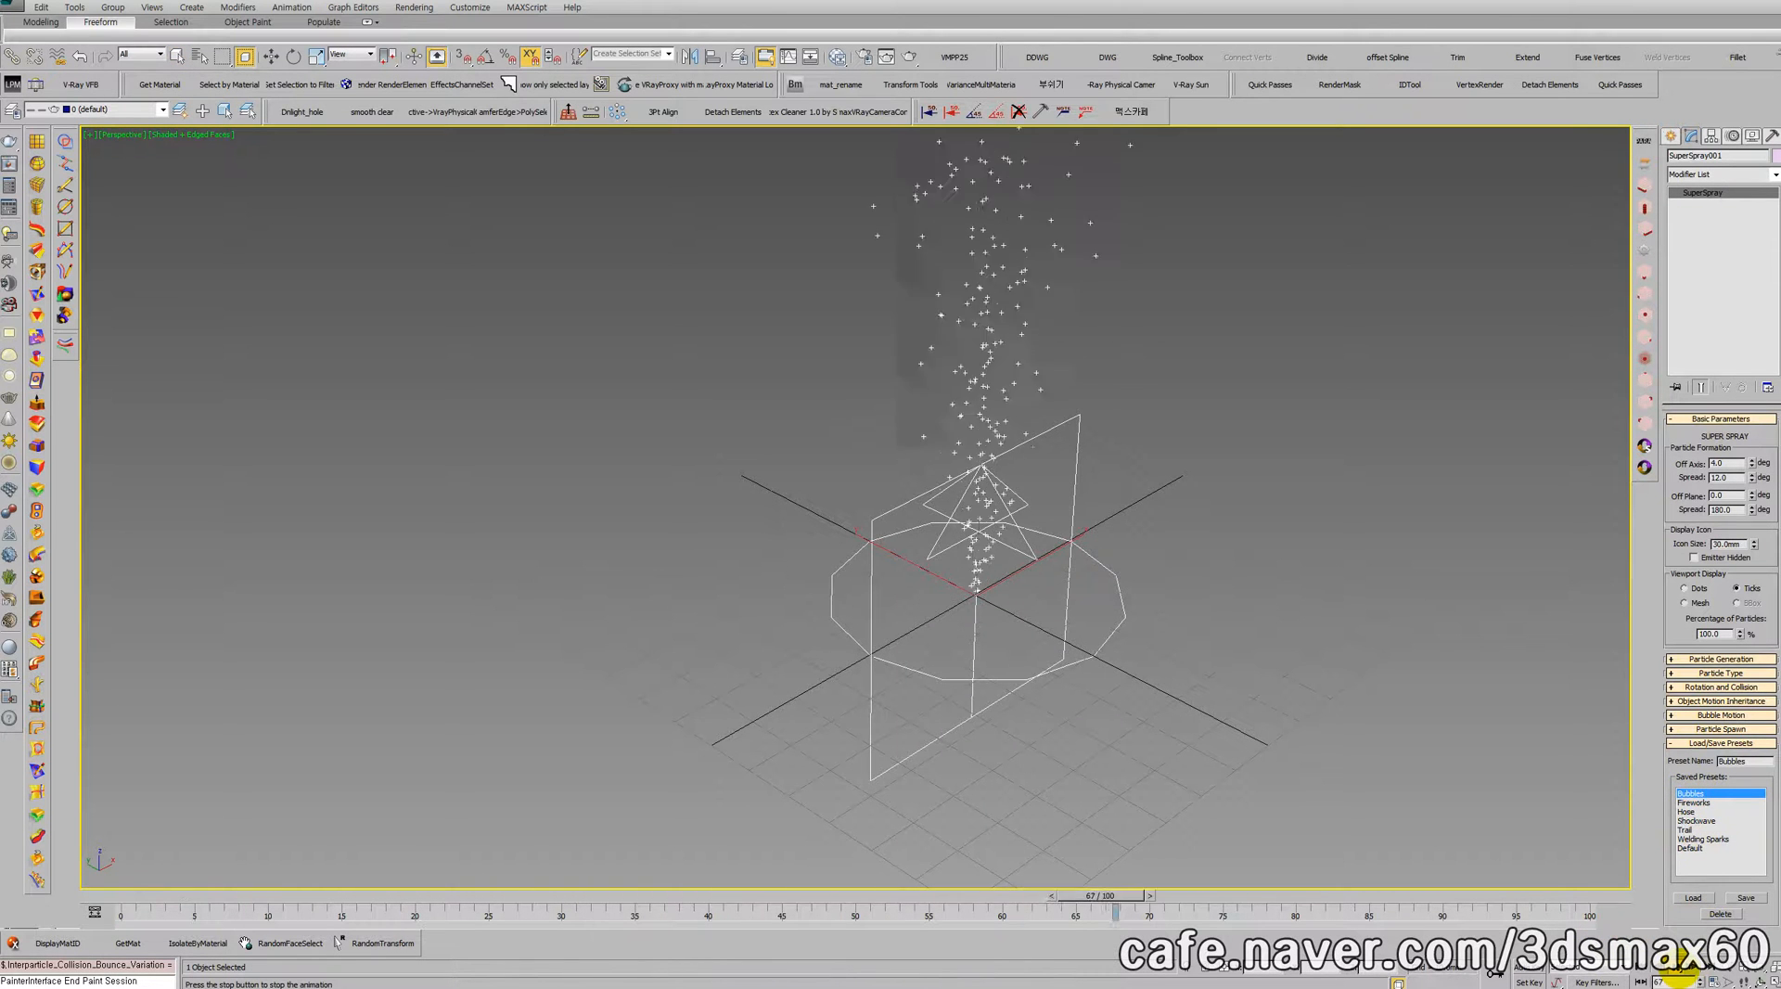
click(1679, 969)
middle_drag(1052, 427, 1073, 554)
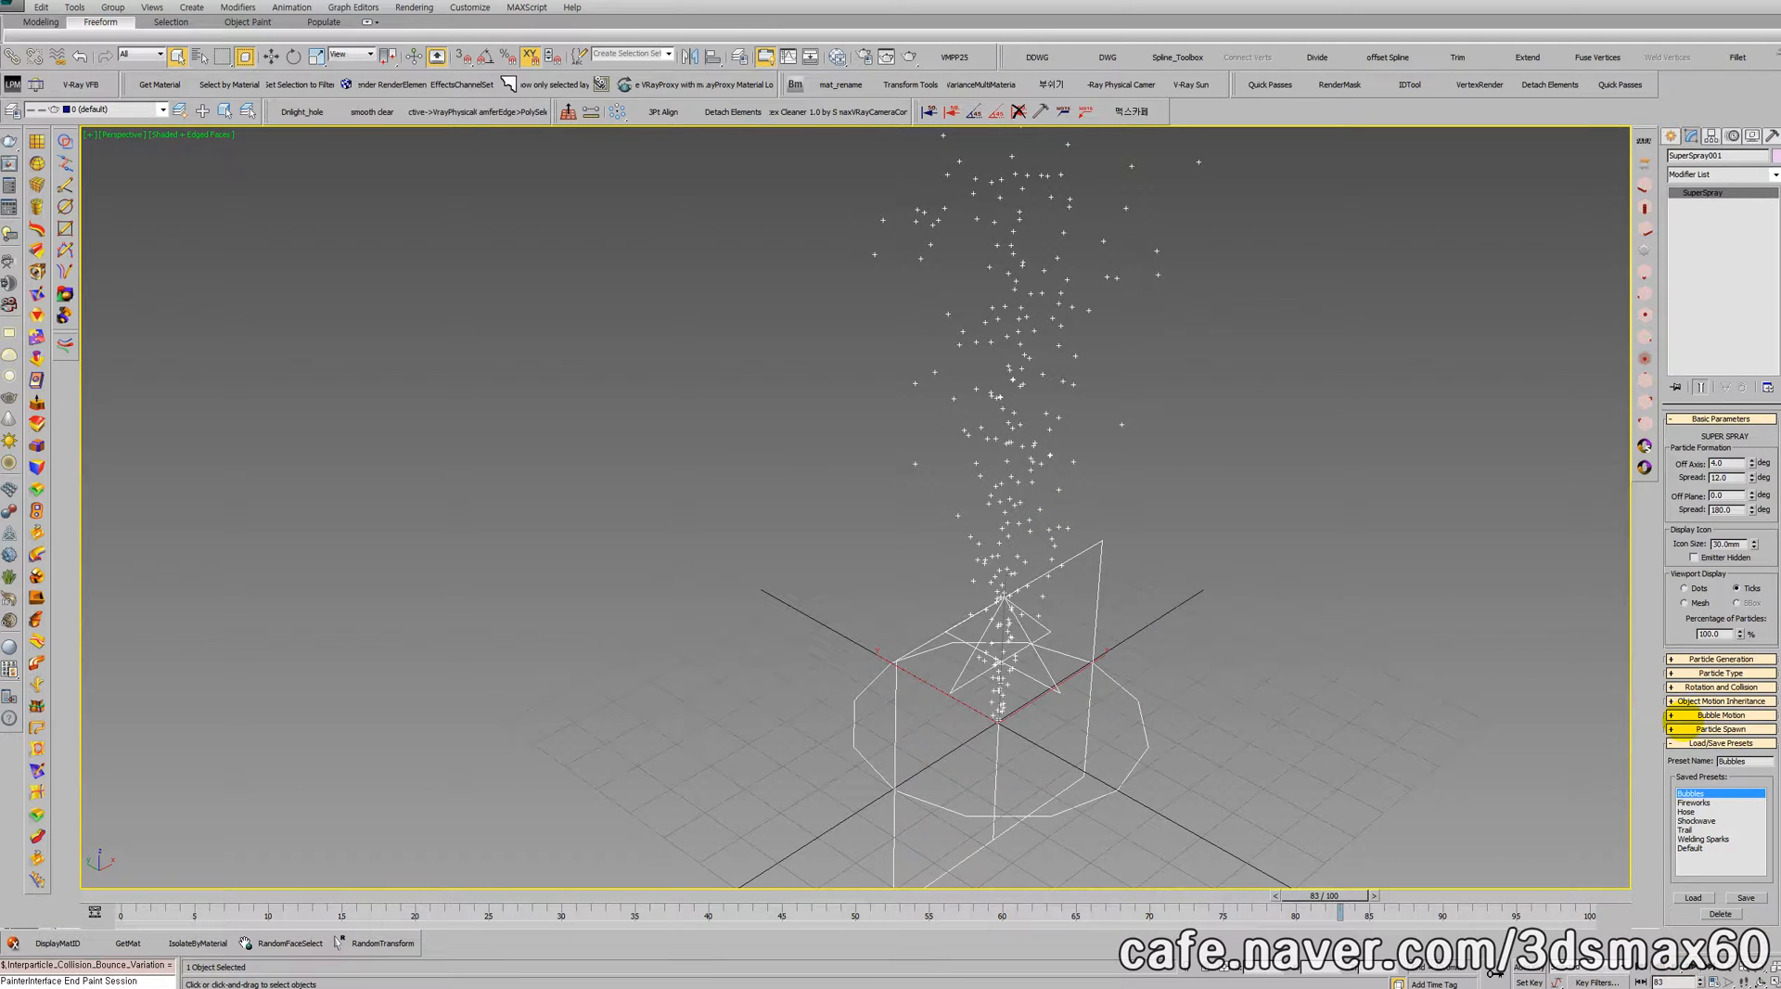
Step: Try different Bubble Motion amplitudes with playback, settling on about 1.6 mm with a 10% amplitude variation
click(1683, 715)
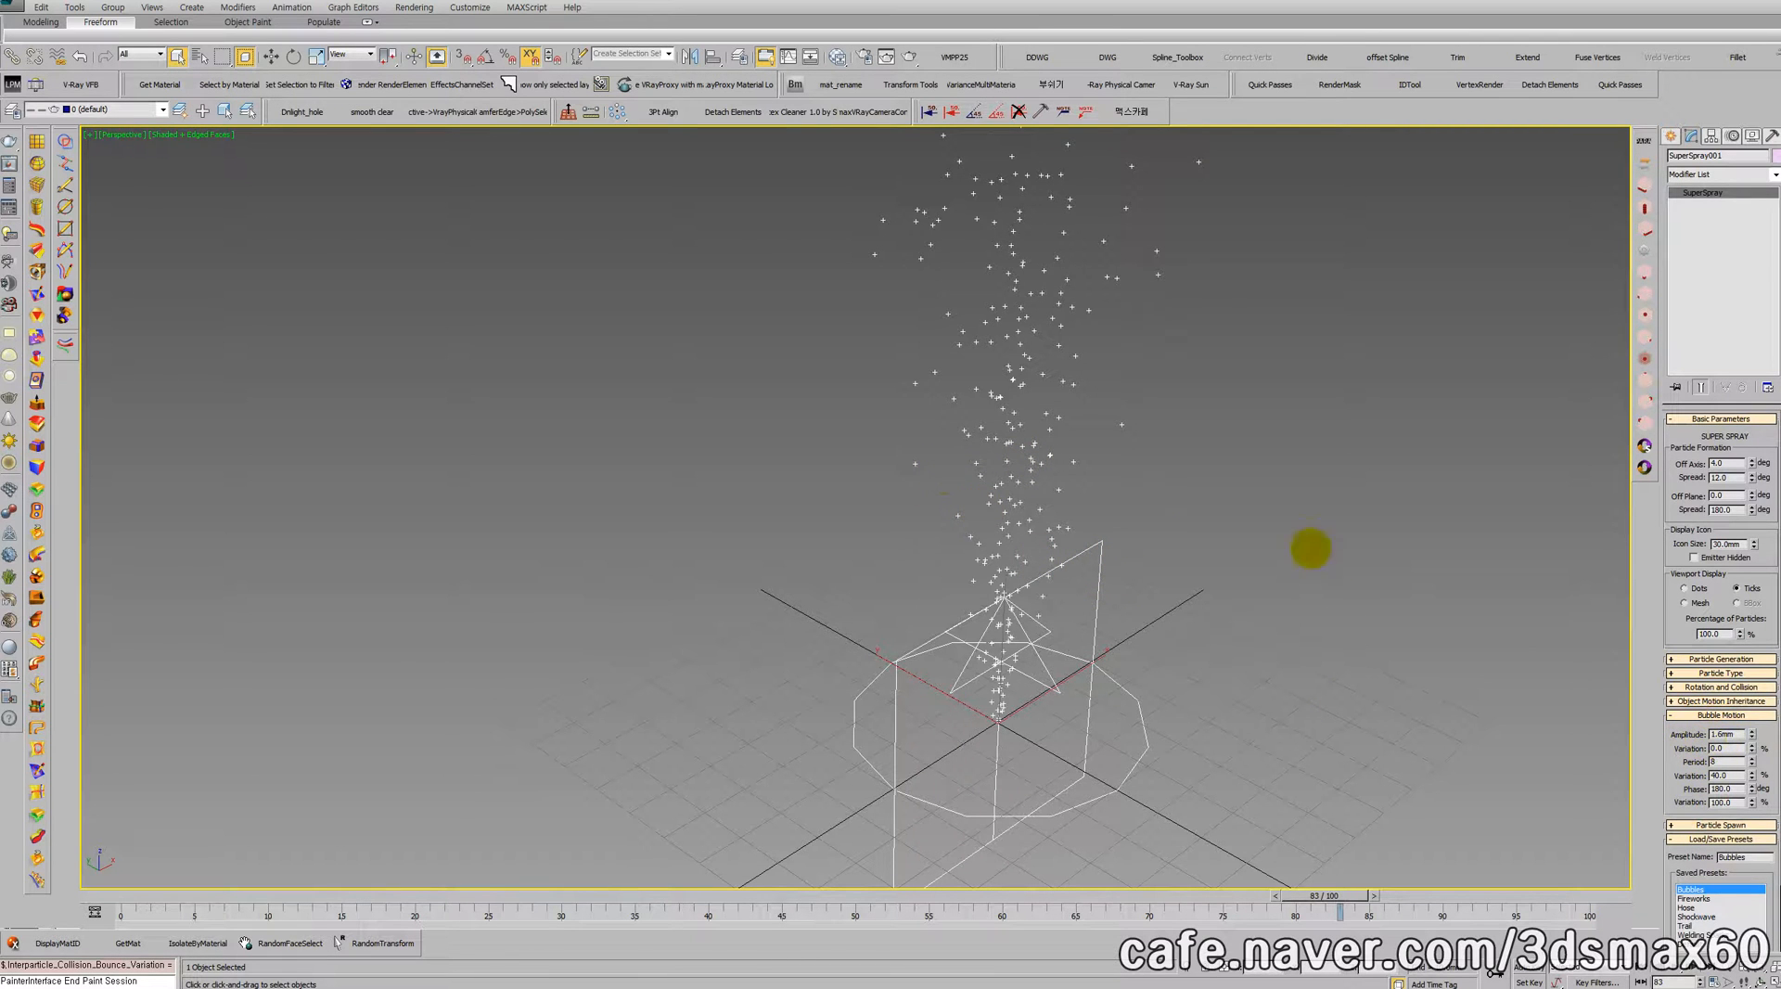
drag(1751, 733, 1689, 409)
click(1674, 969)
click(1674, 968)
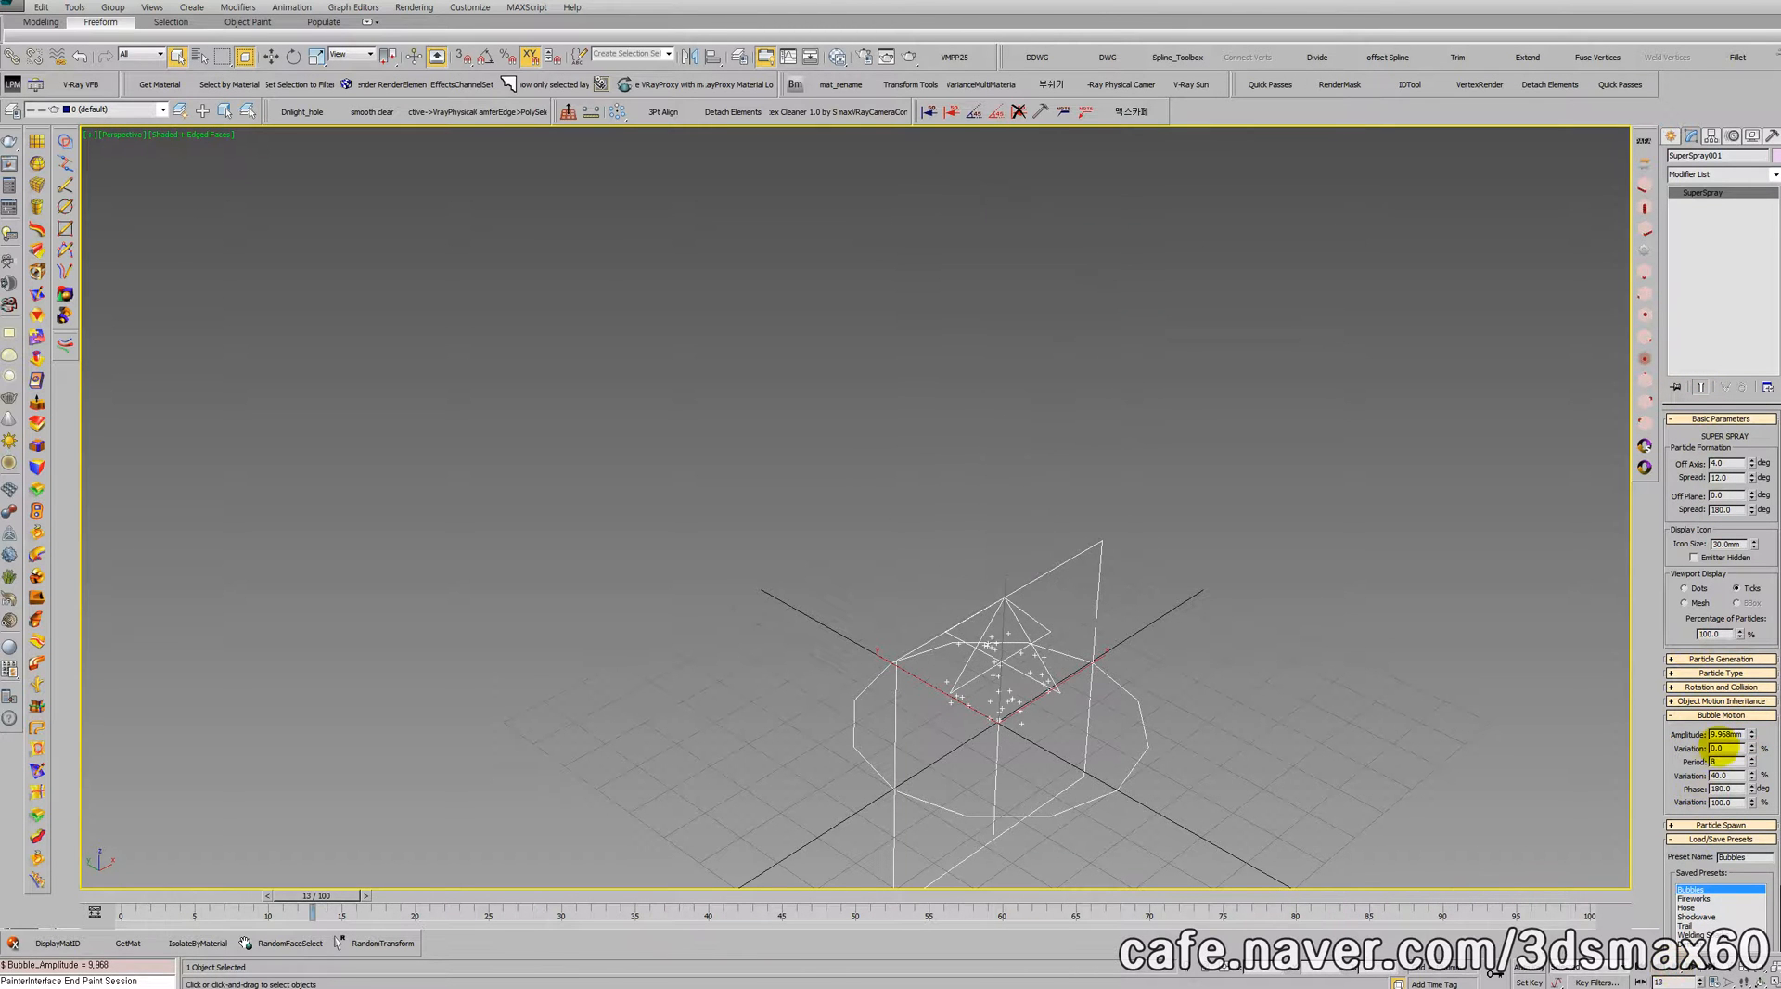
drag(1751, 733, 1749, 800)
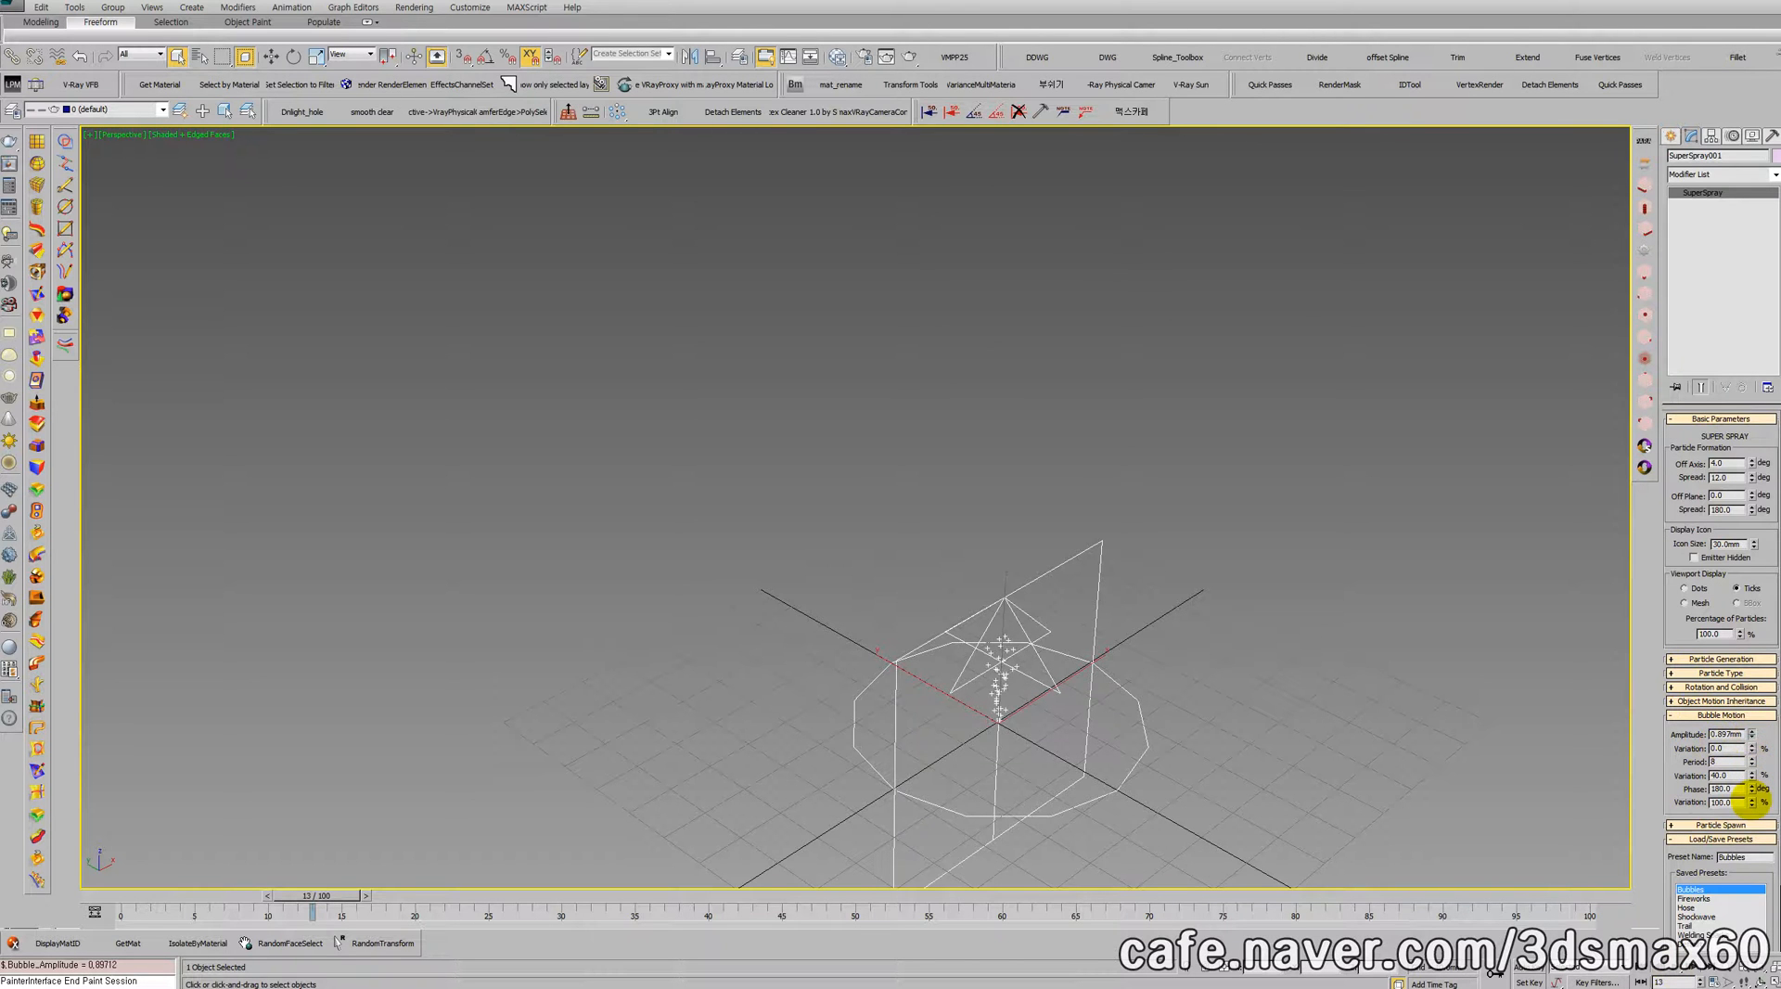
click(1674, 969)
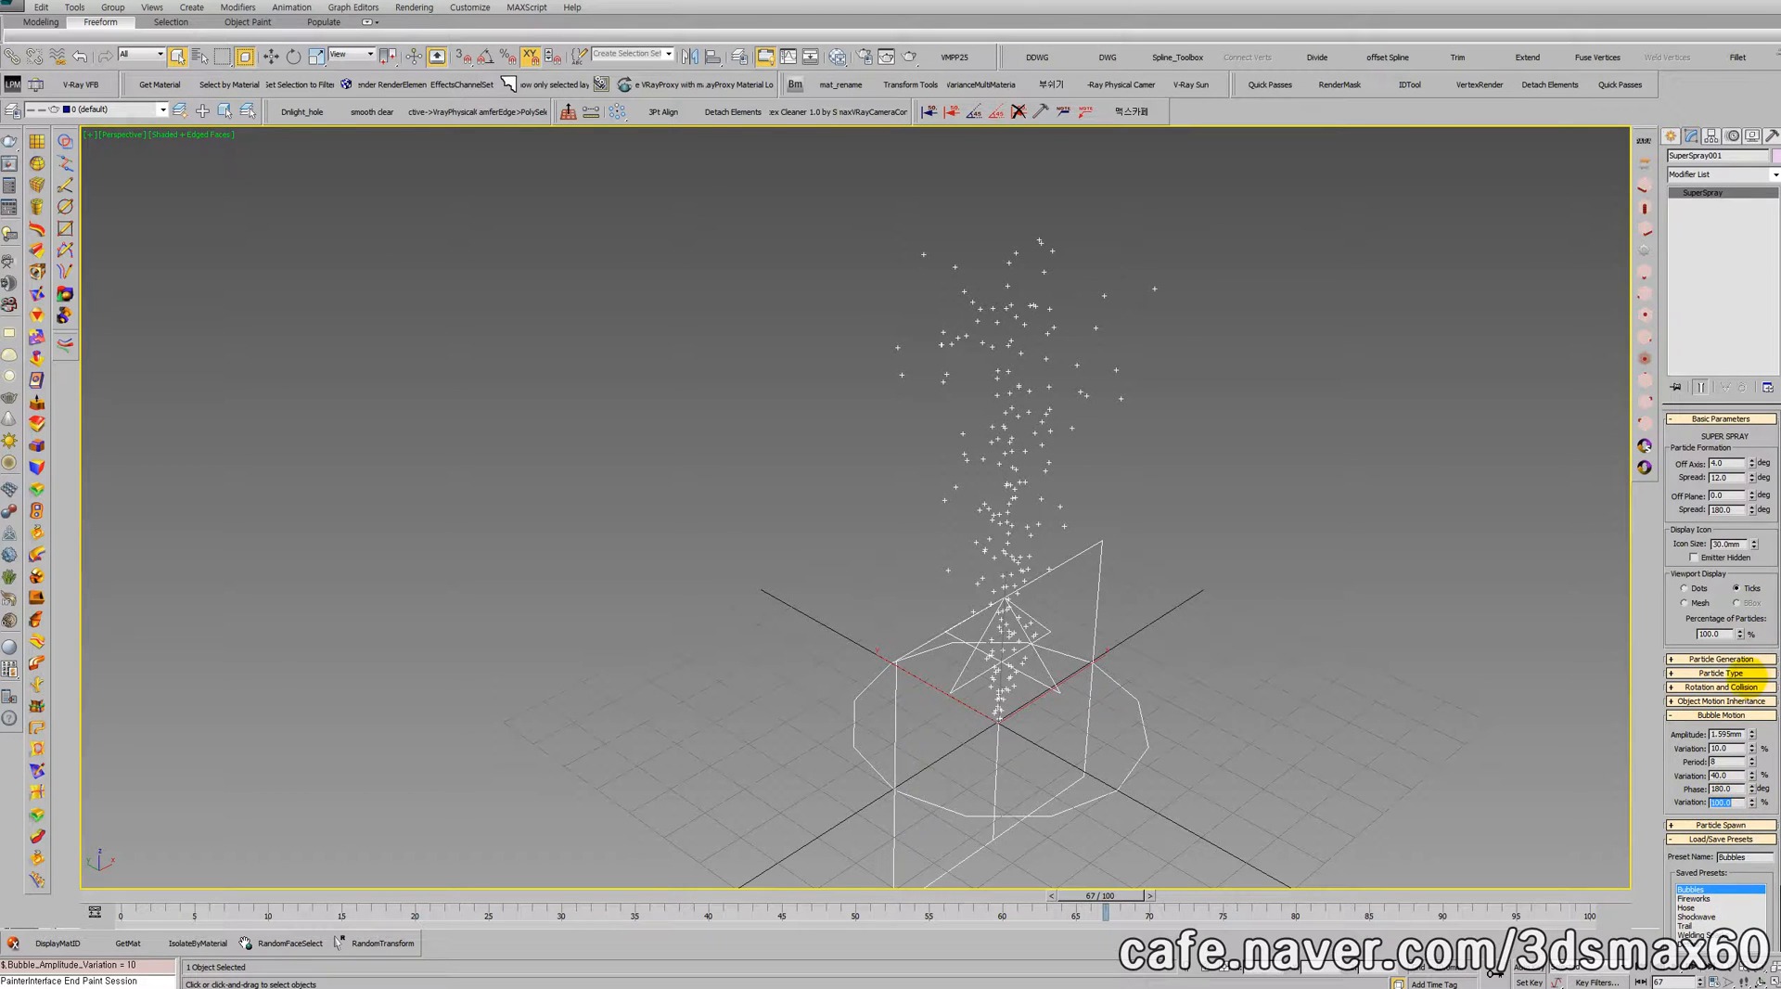
Step: Expand the emitter's Particle Type and Particle Generation settings and set its viewport display to Mesh
click(1741, 671)
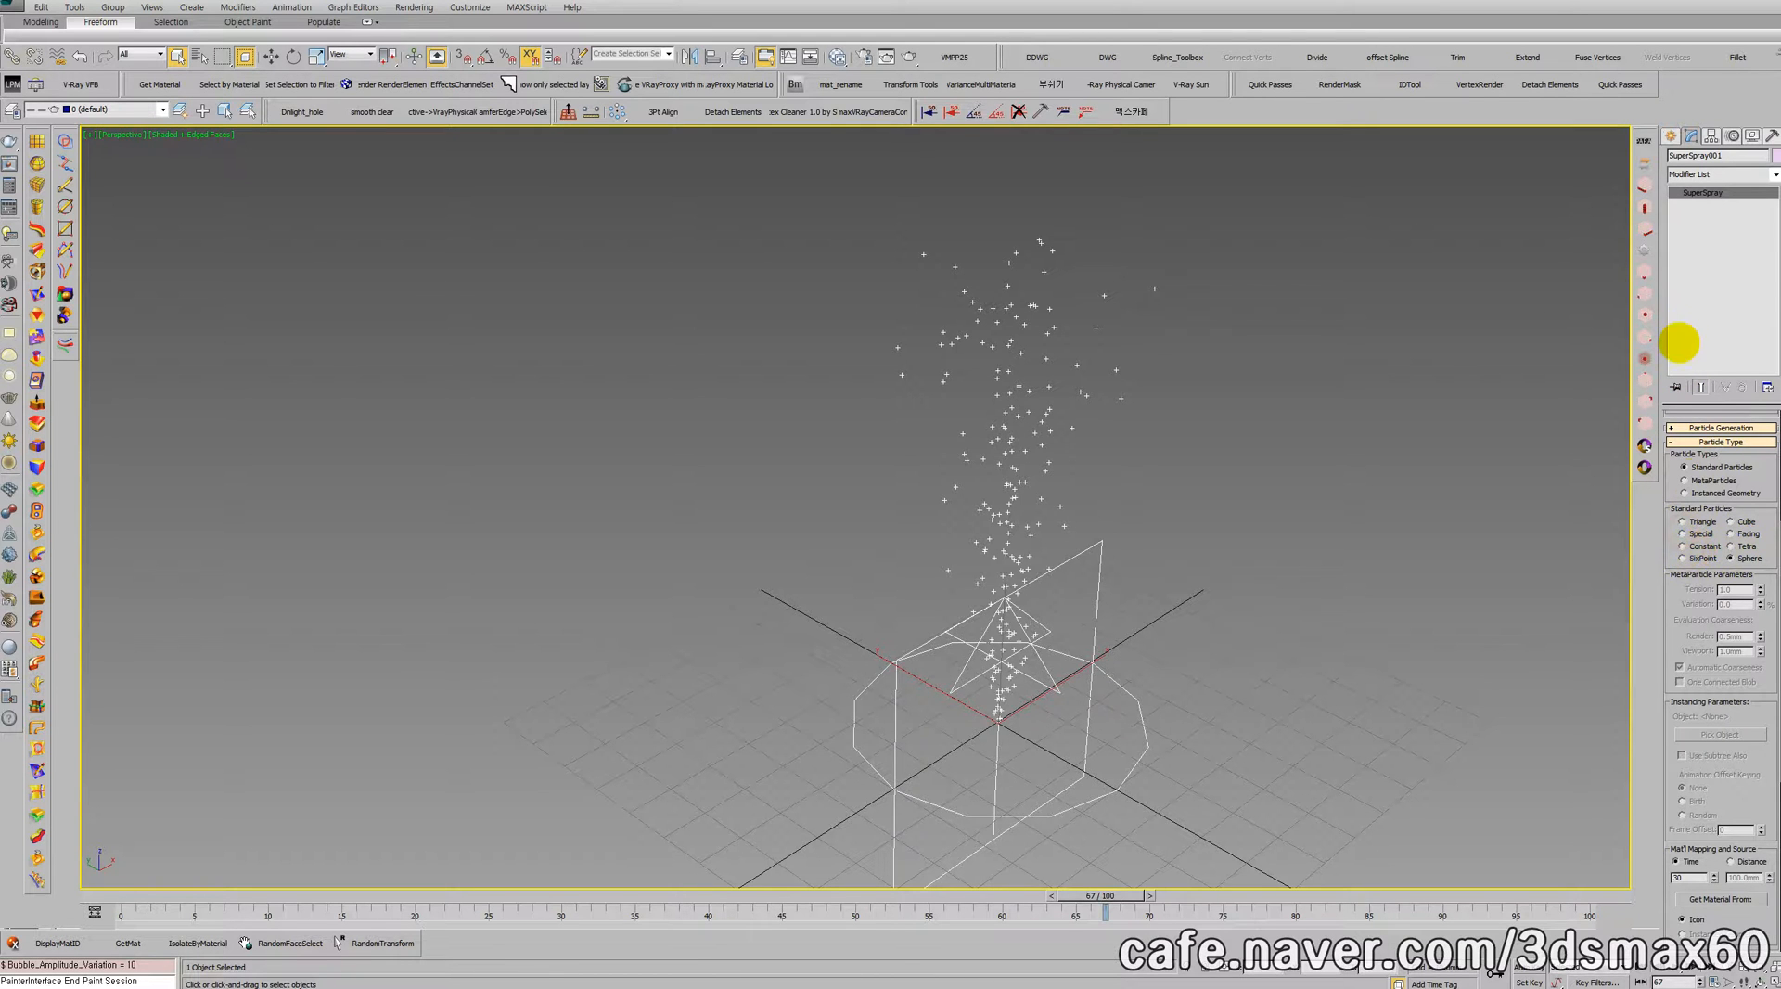
drag(1697, 705, 1682, 324)
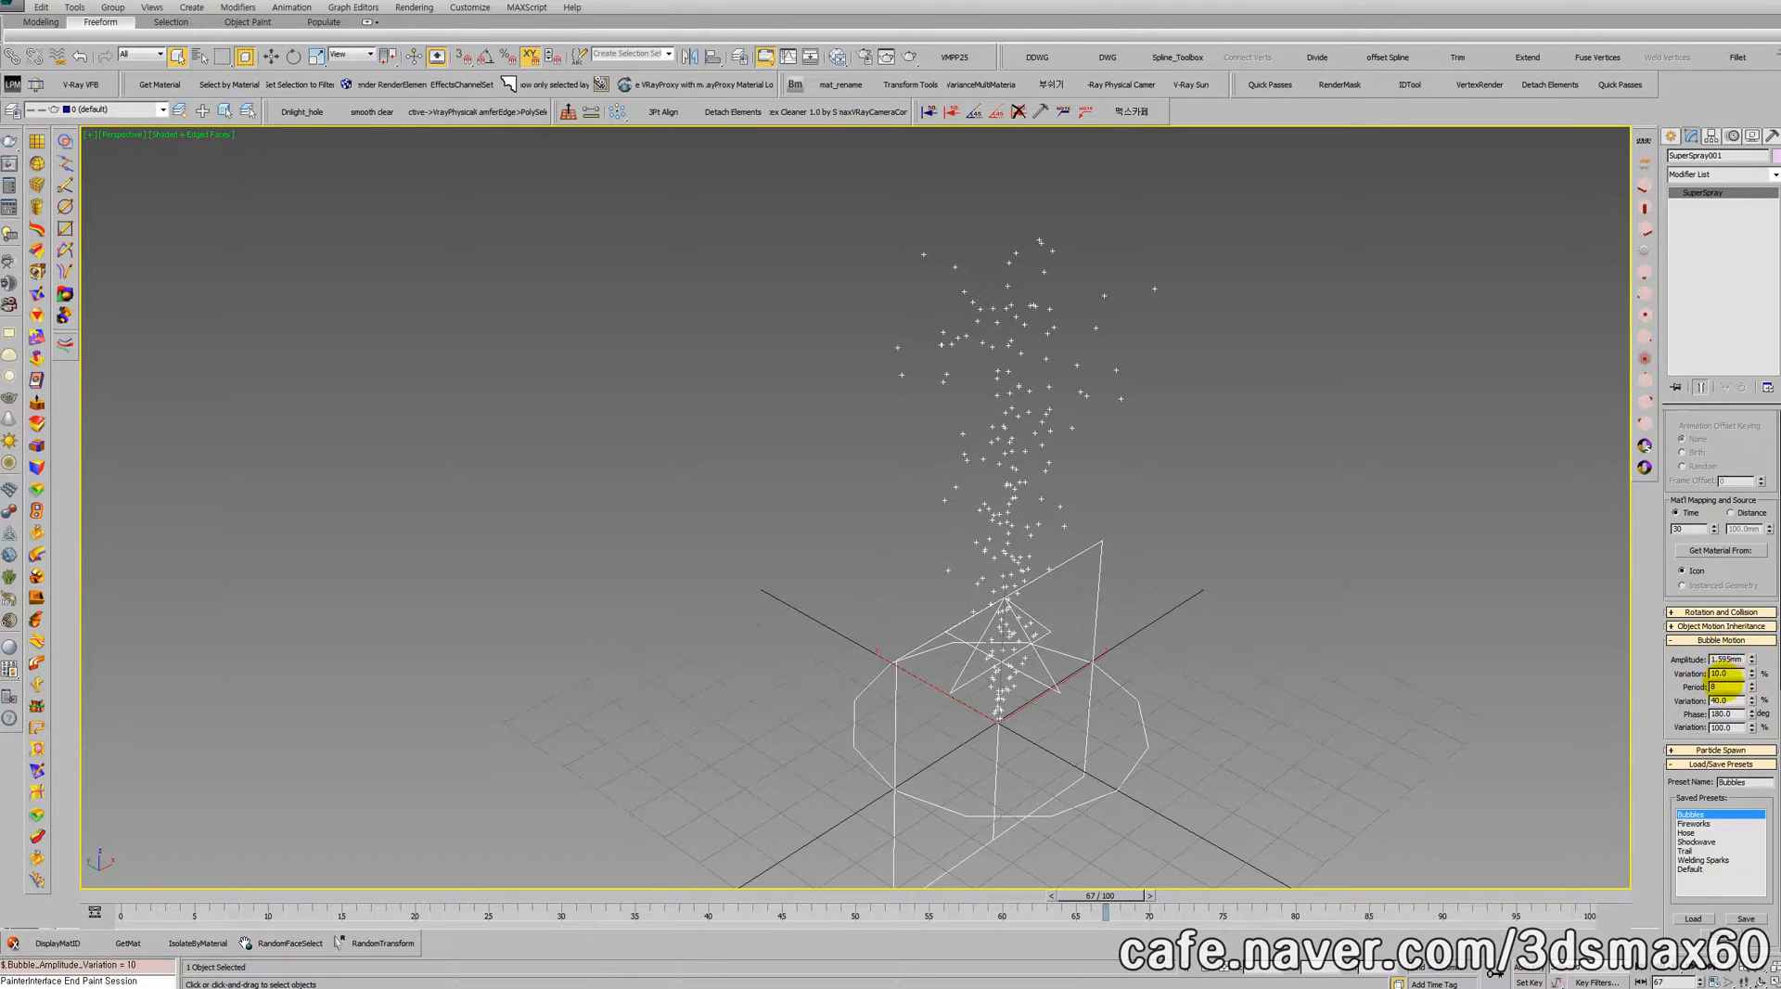
drag(1684, 547, 1720, 982)
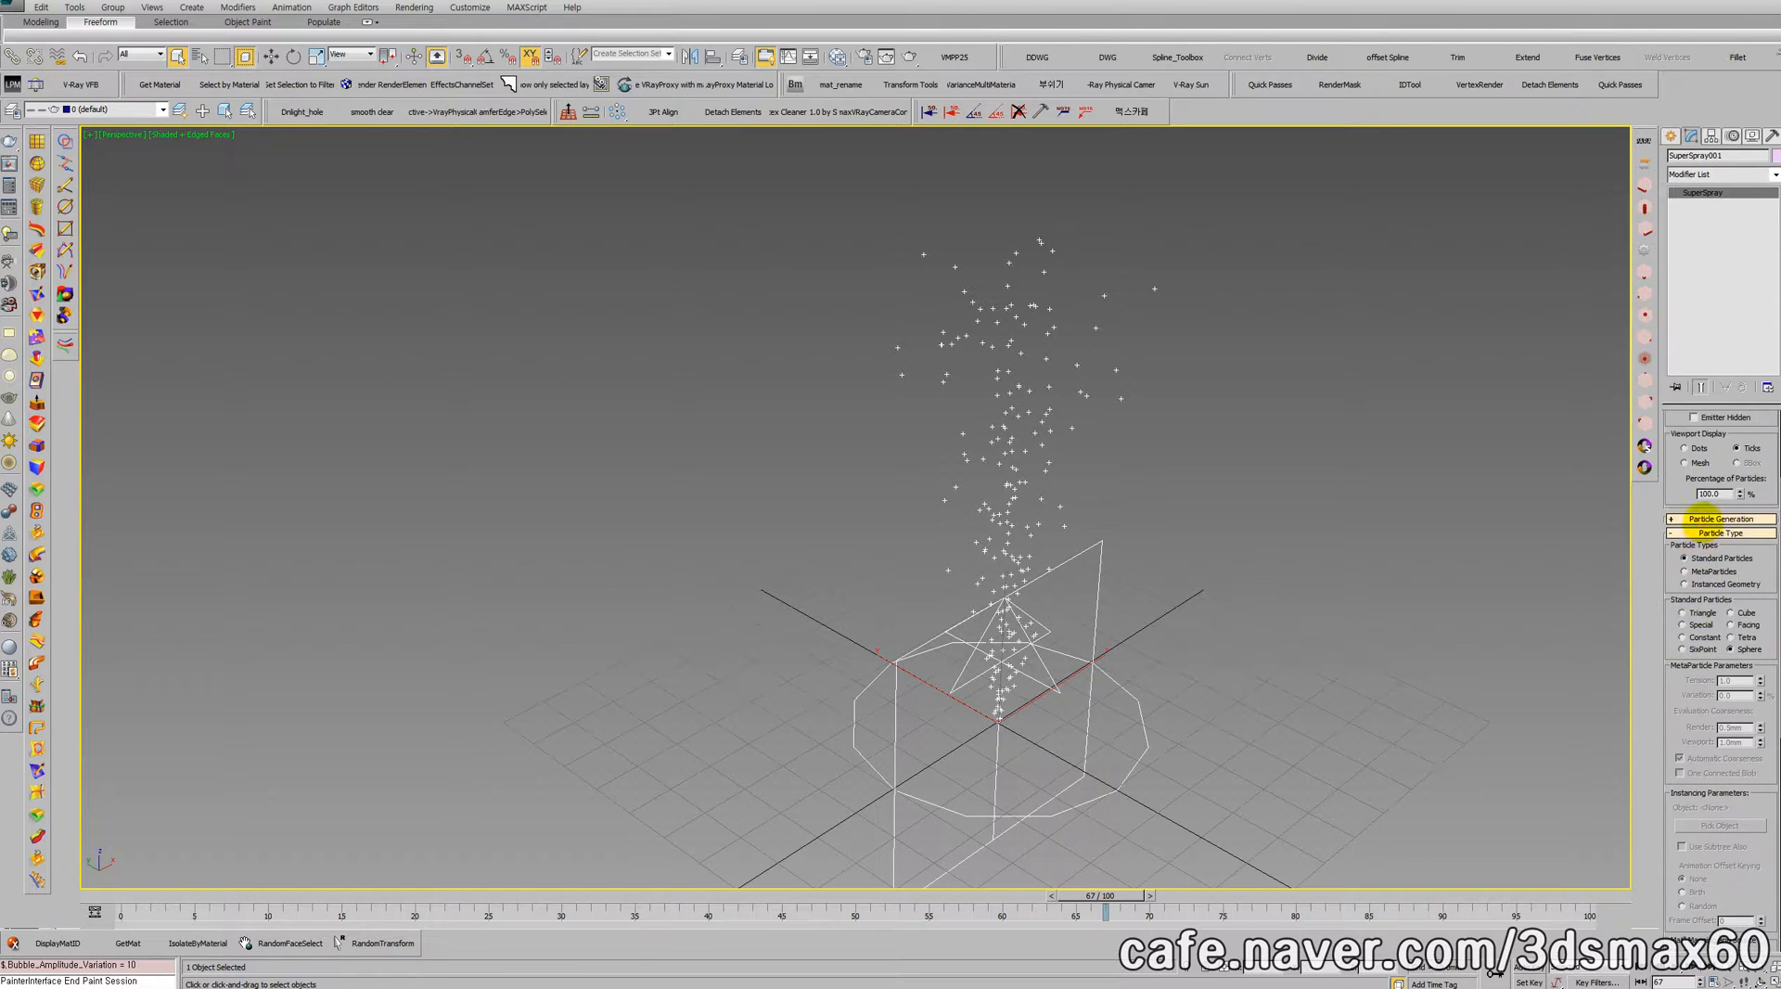
click(1697, 520)
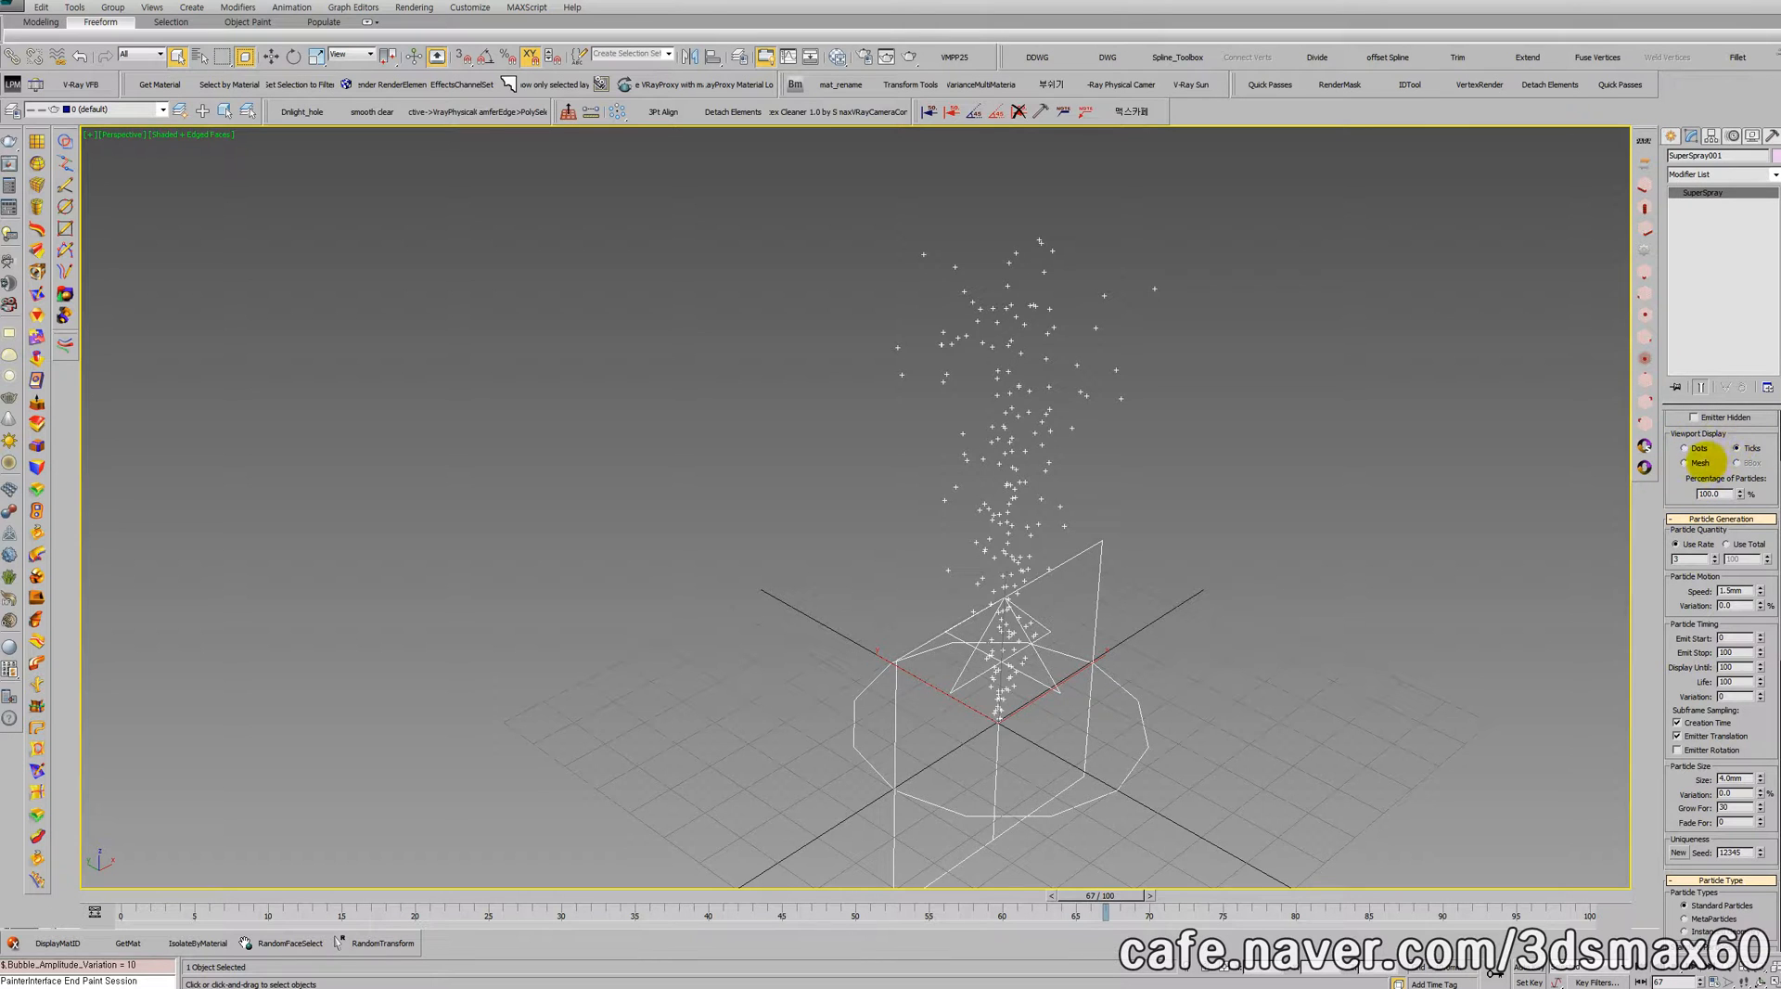
click(1685, 462)
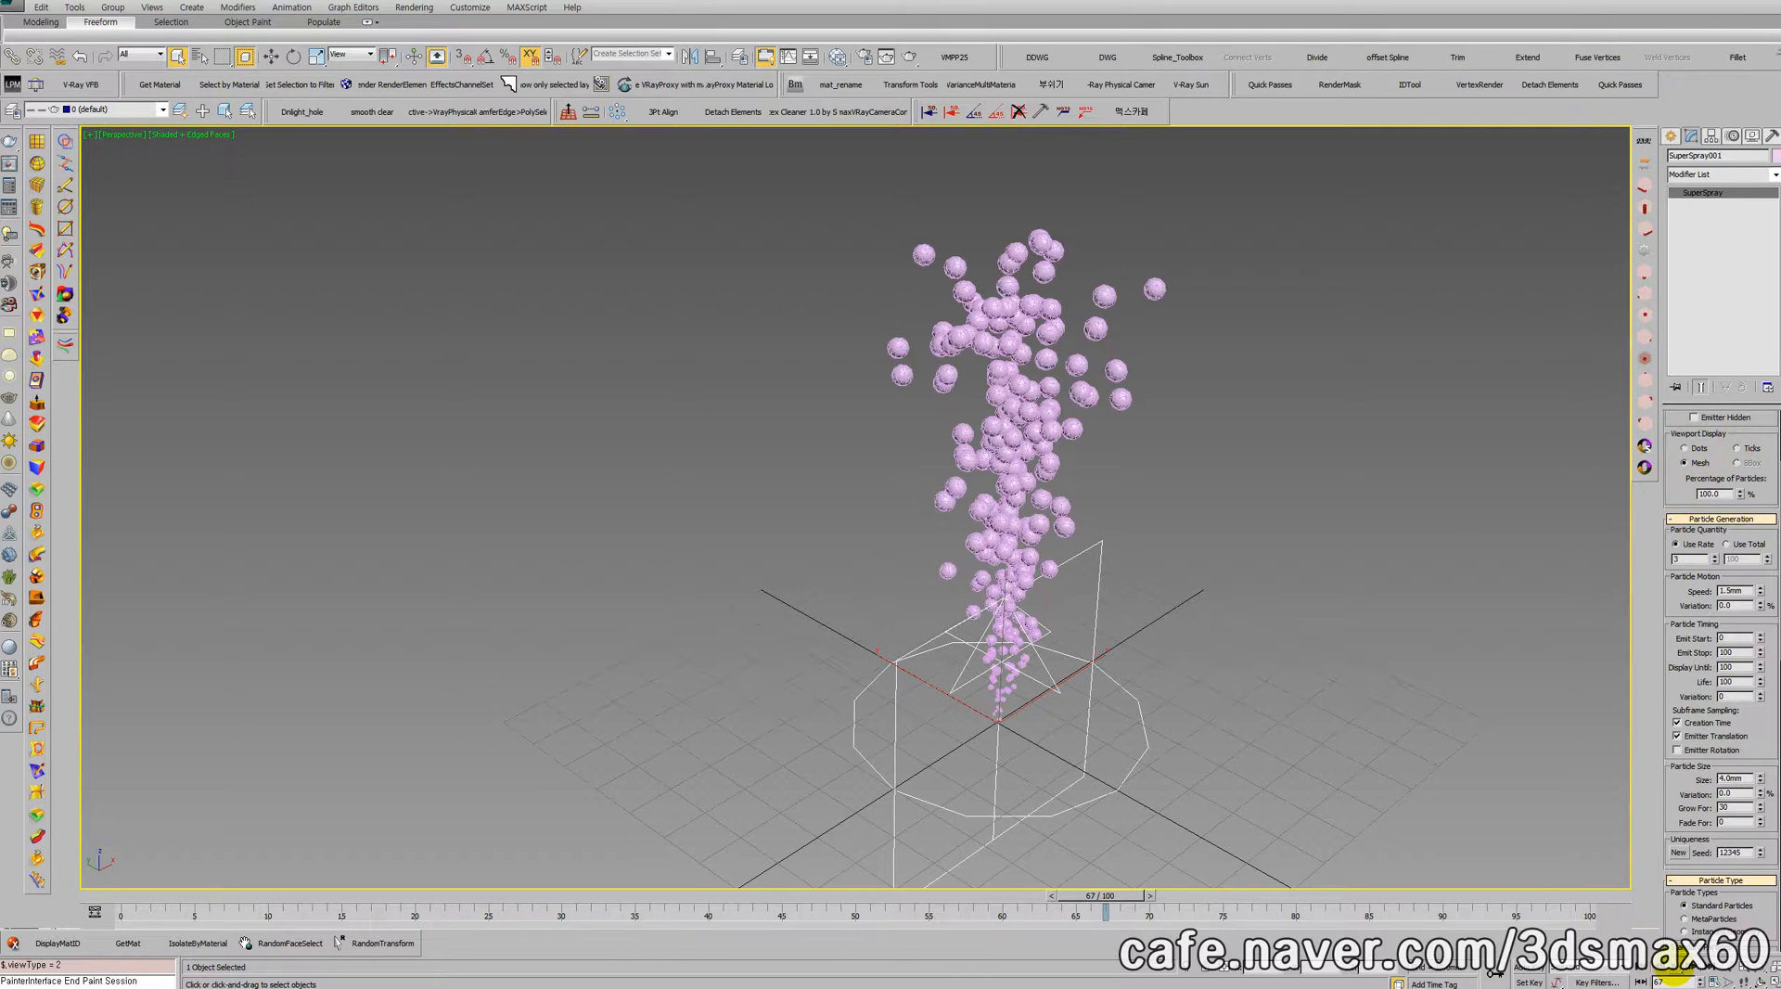
Step: Play the mesh bubble animation in a closer view and render the perspective view at frame 86
click(1675, 968)
middle_drag(1144, 578, 1269, 696)
scroll(1186, 590, up, 4)
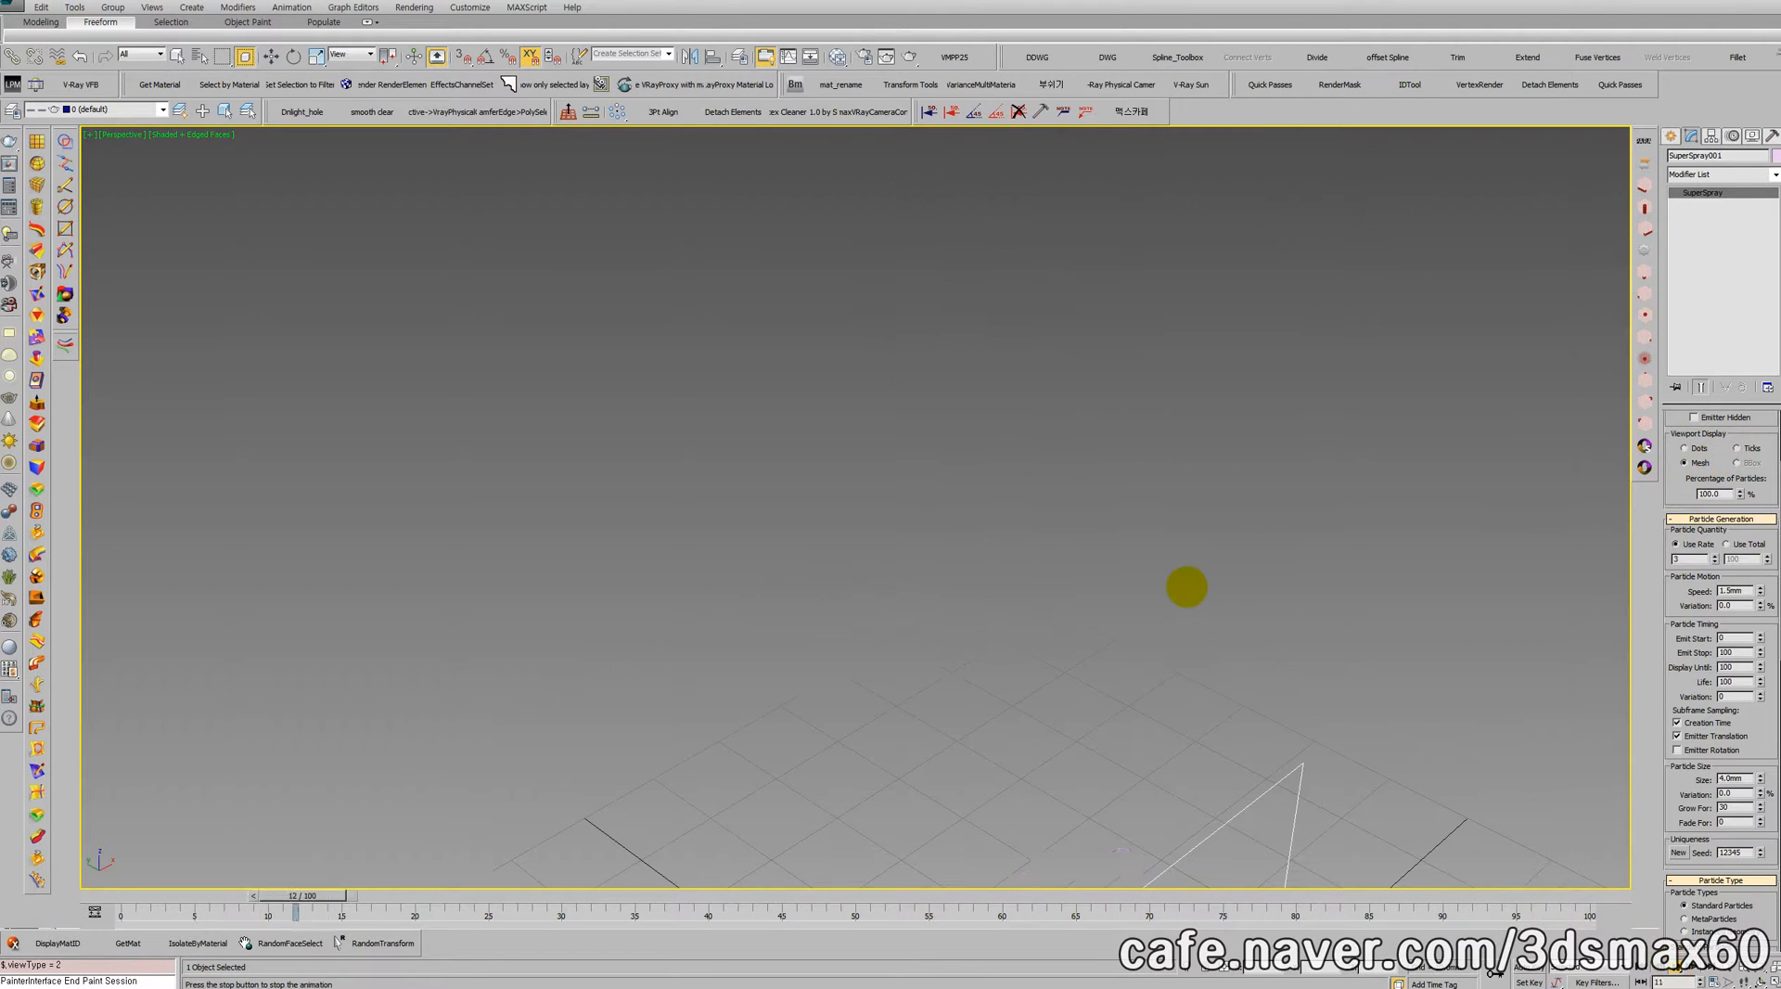
middle_drag(1181, 616, 1095, 438)
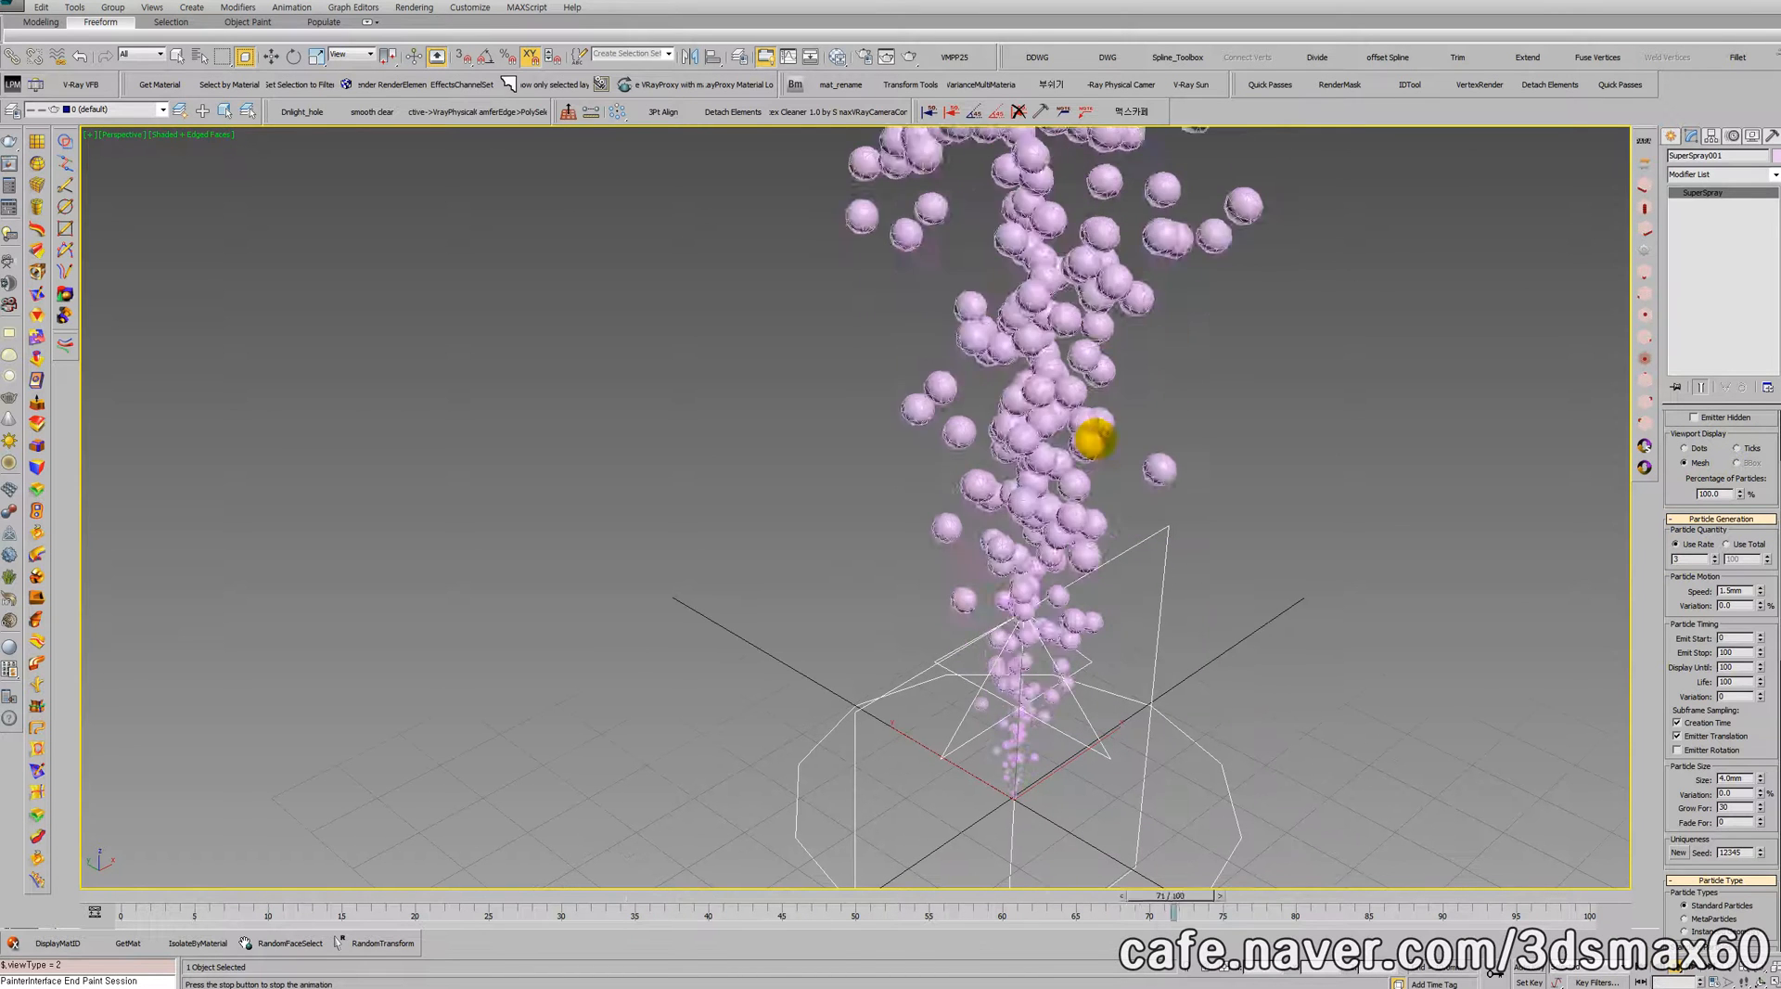
key(shift+q)
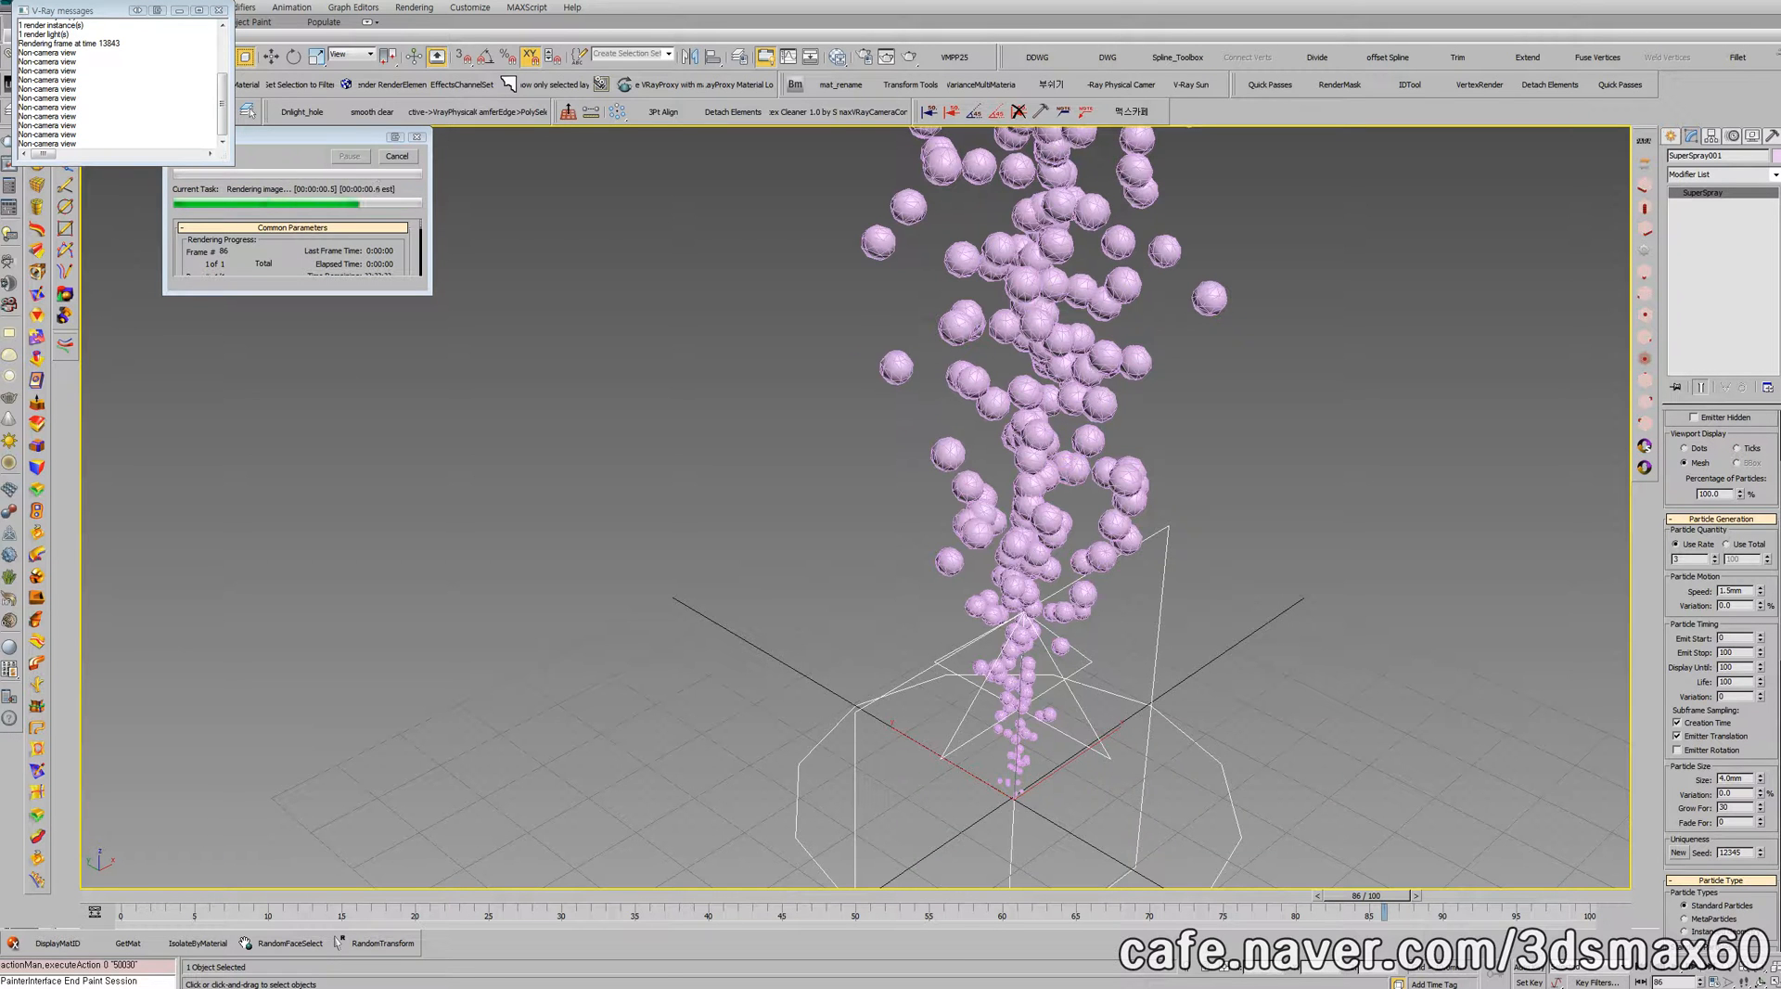
Step: Turn off V-Ray global illumination in the render setup and render the perspective view again
scroll(879, 518, down, 3)
middle_drag(899, 463, 908, 566)
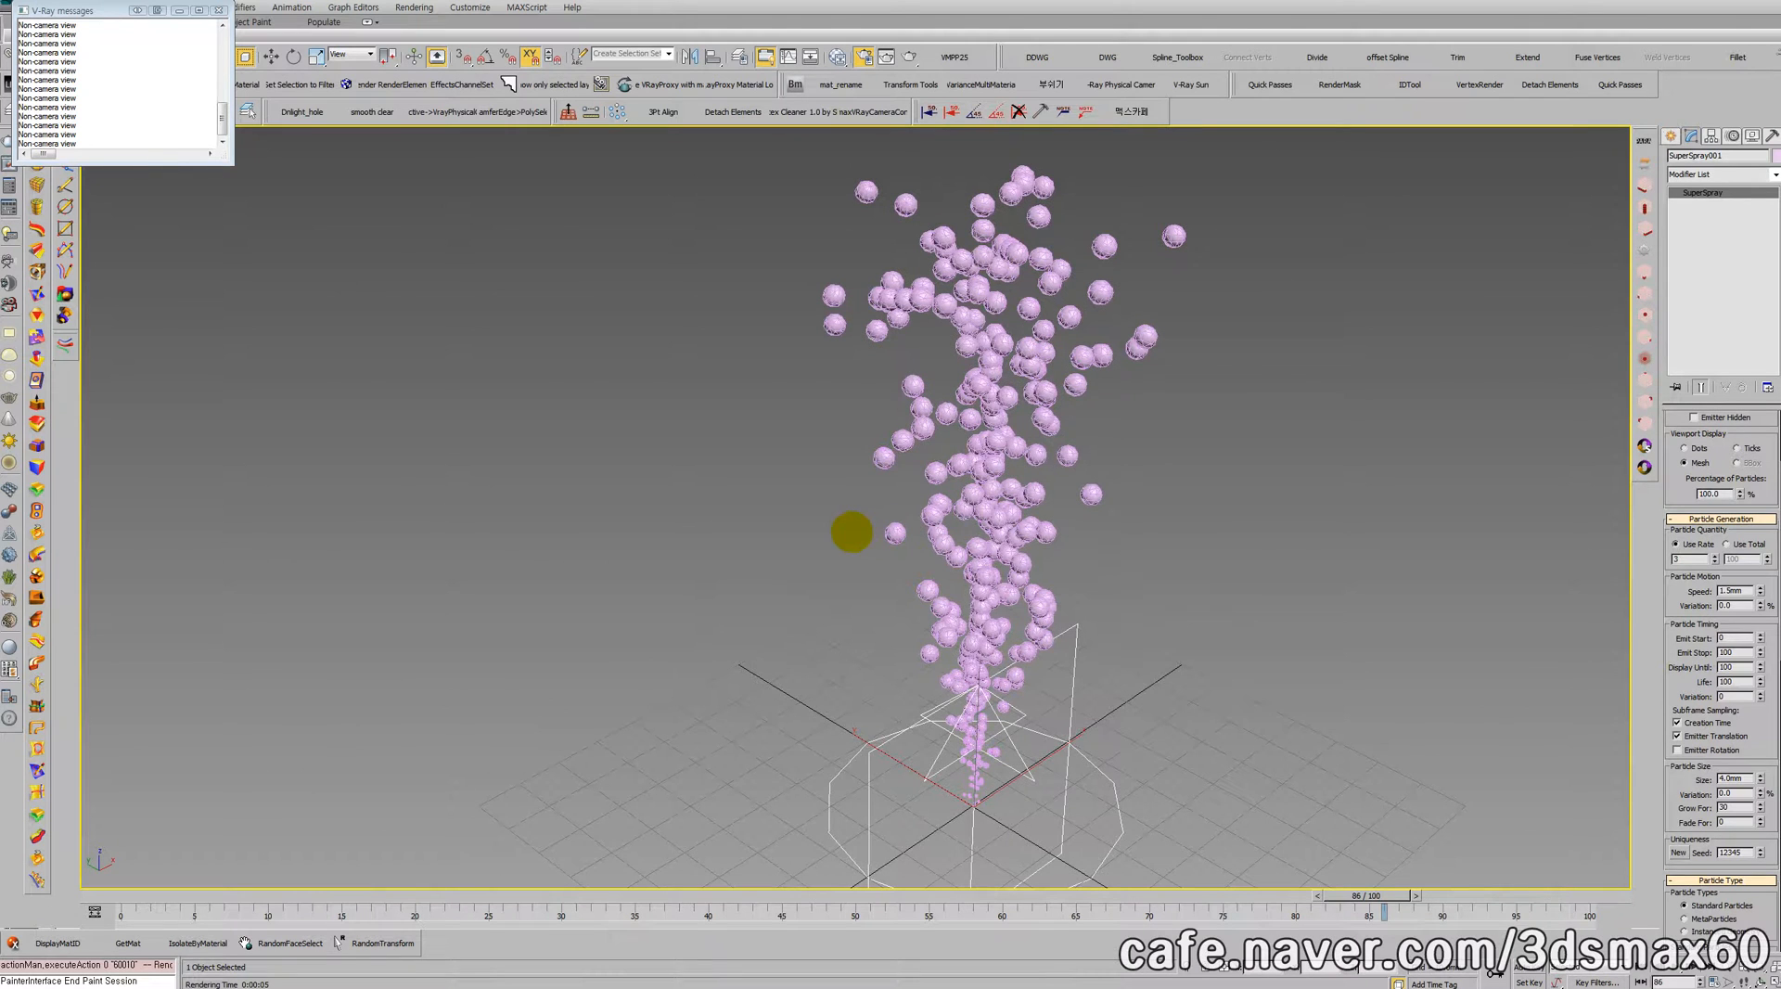
key(F10)
scroll(713, 482, up, 3)
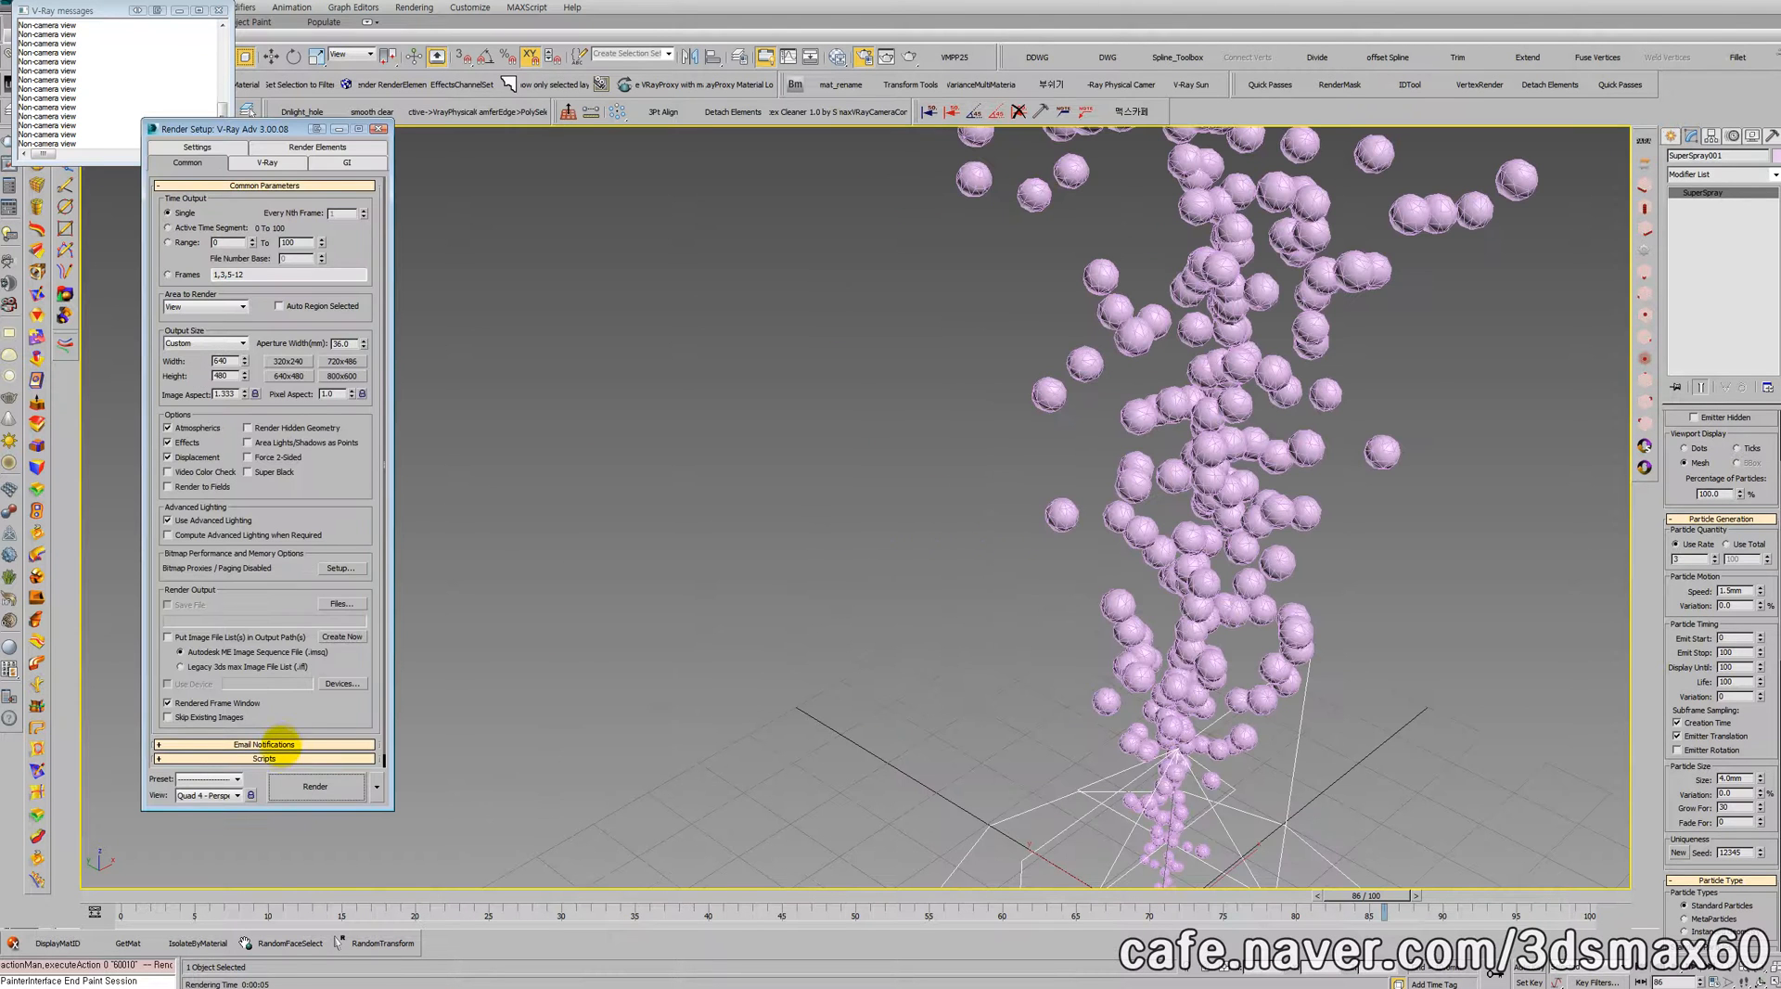
scroll(292, 728, down, 1)
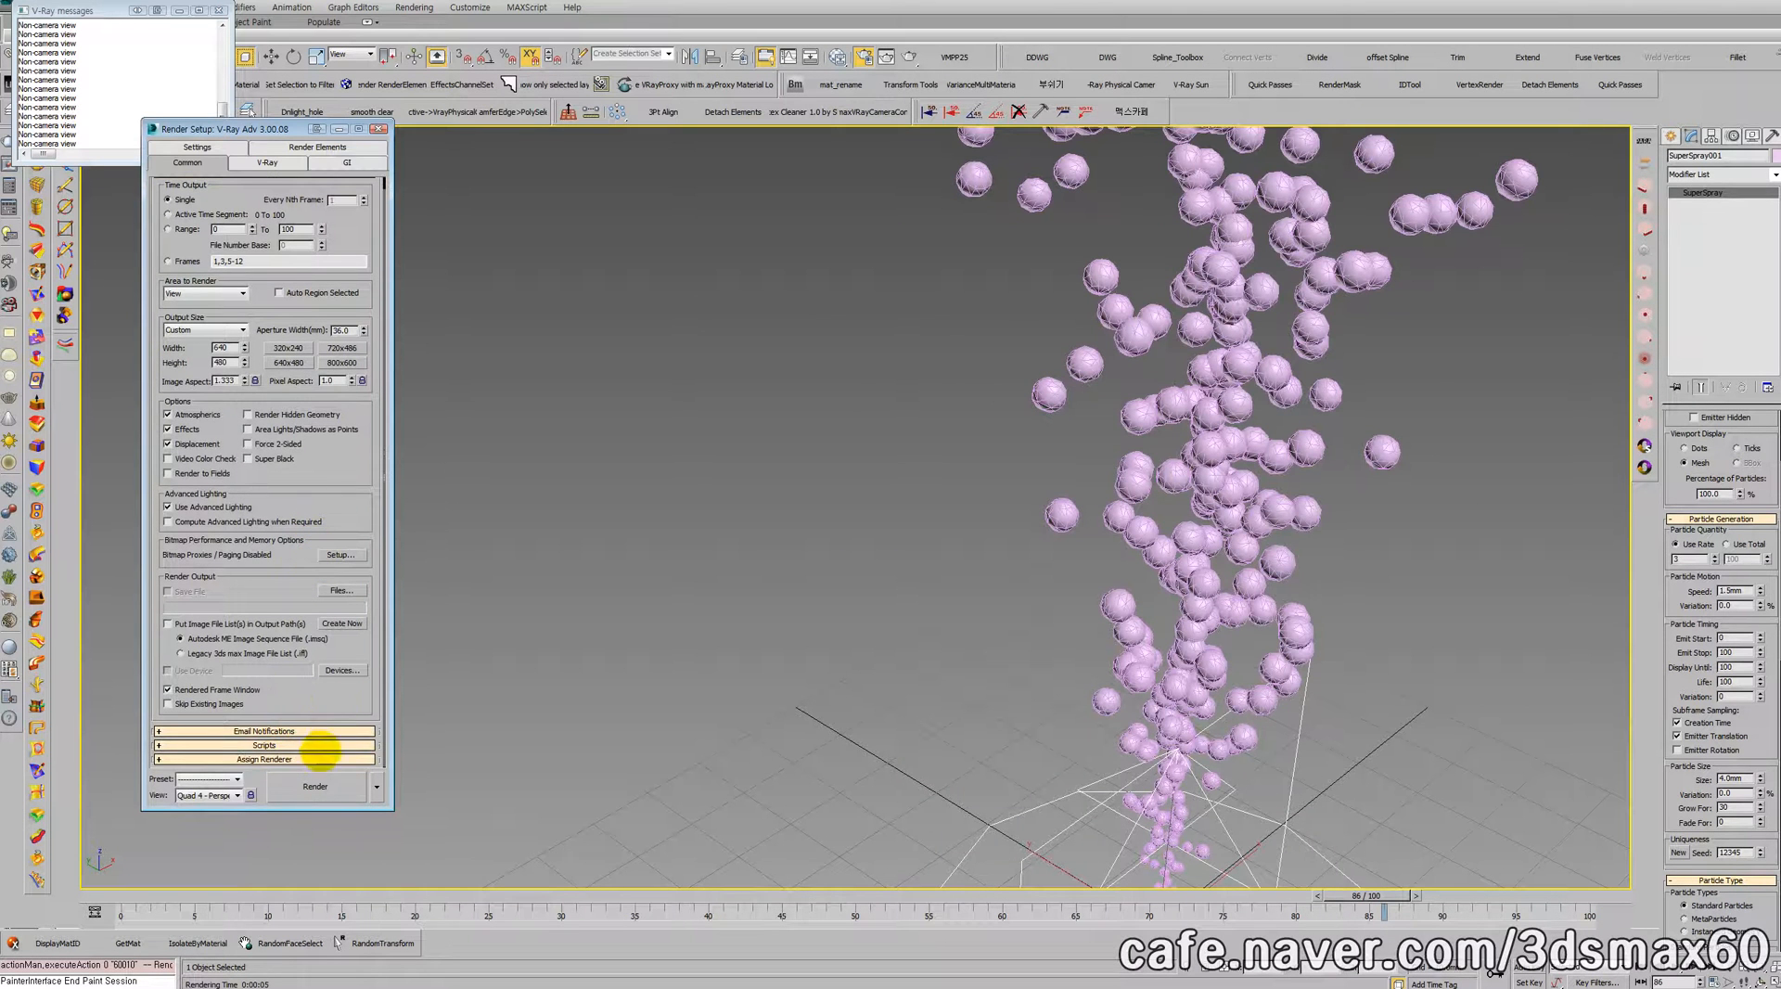
click(341, 159)
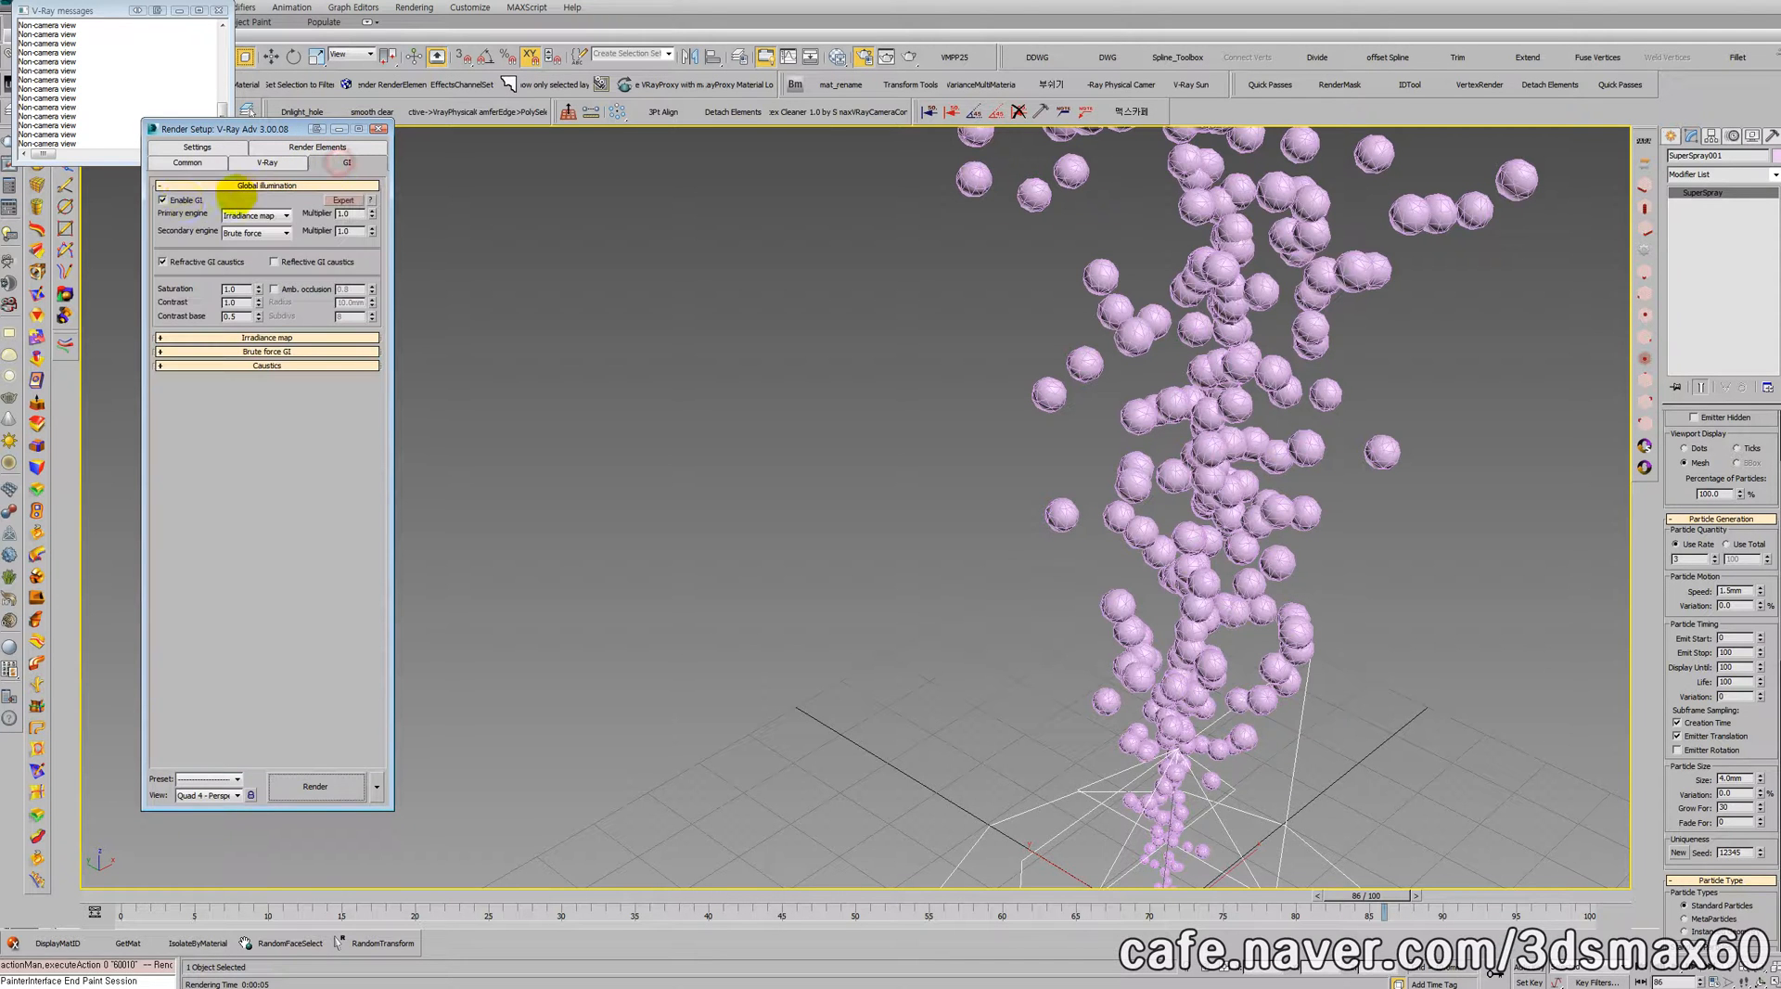
click(329, 784)
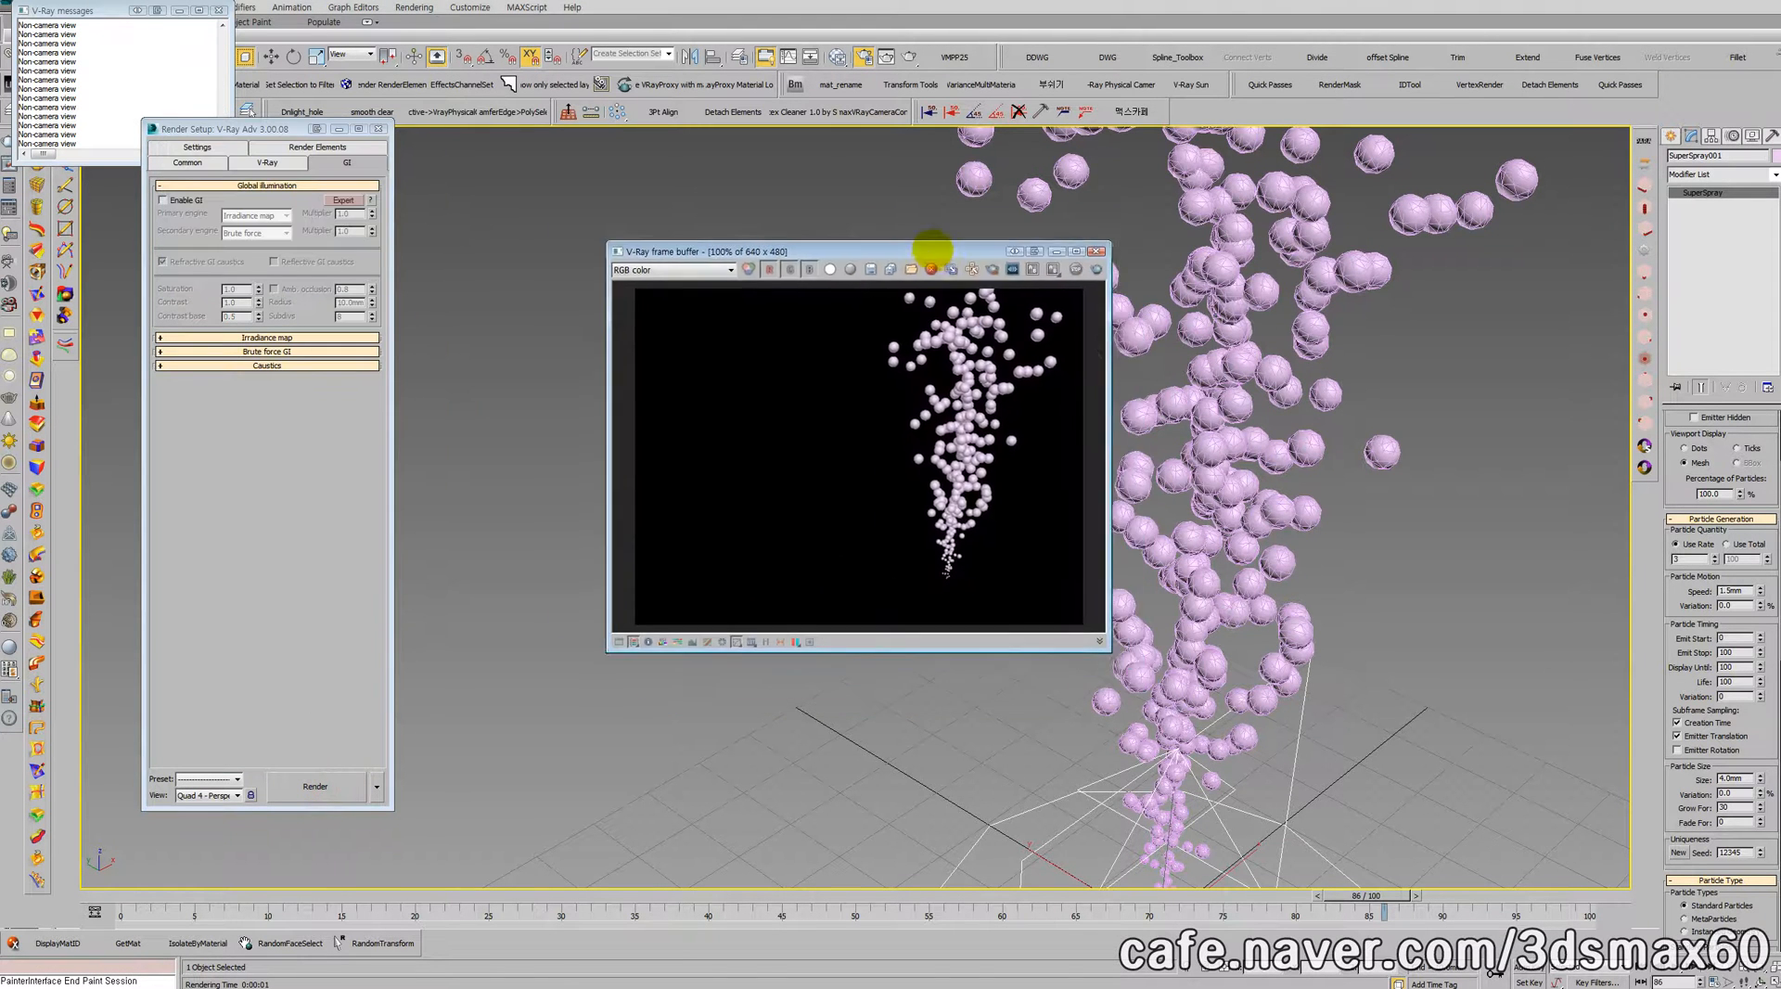
Step: Set the bubble particle size to 3.08 mm with a size variation of 6.16%
middle_drag(1154, 382, 1109, 383)
scroll(1120, 469, up, 3)
middle_drag(1120, 468, 1129, 409)
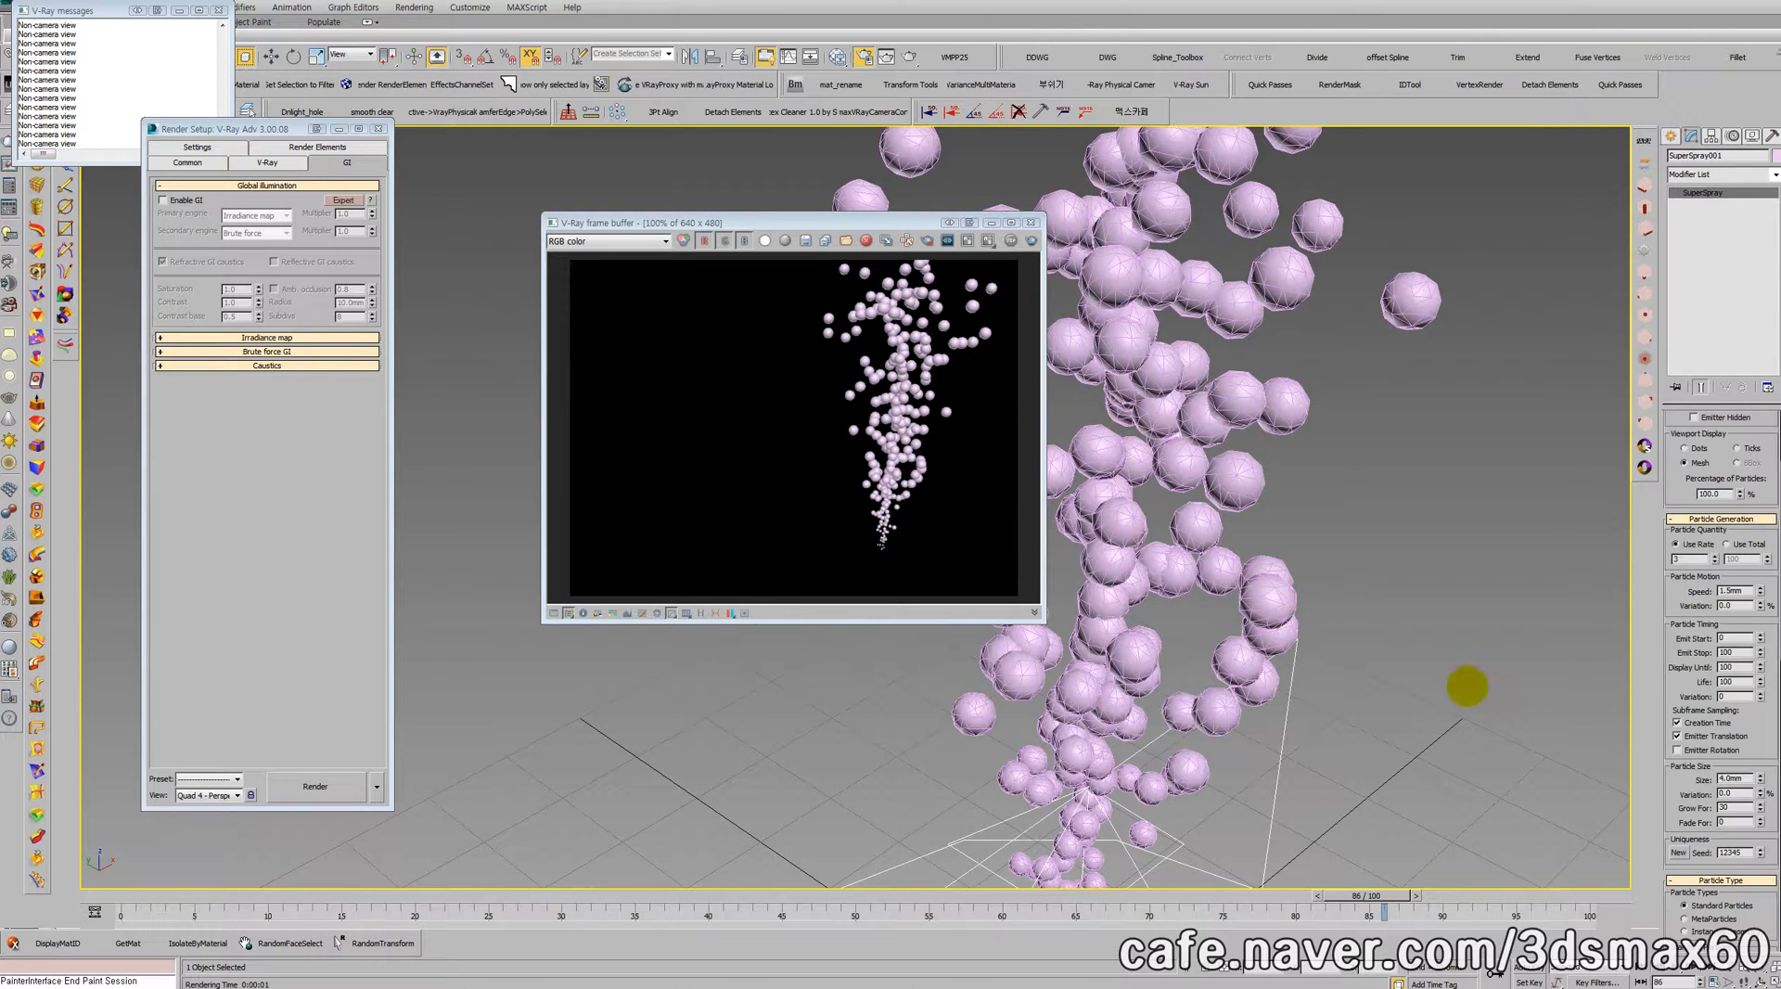
drag(1758, 779, 1751, 718)
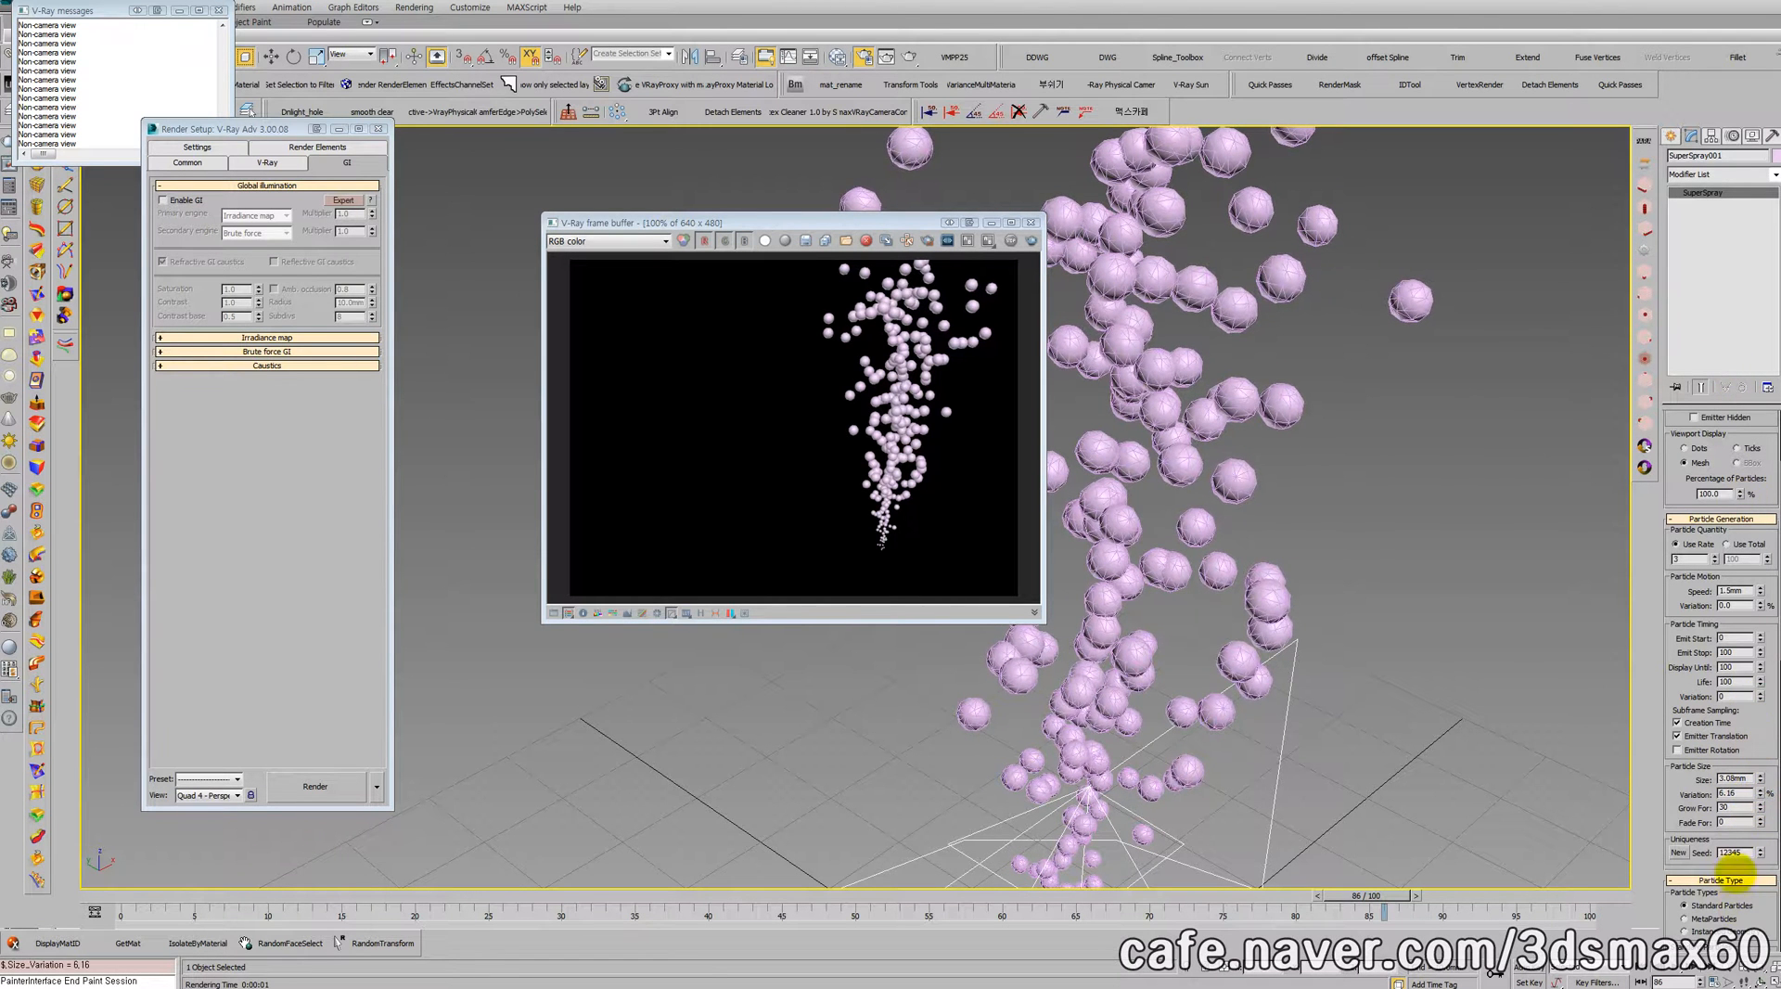
Step: Try a particle size variation of up to 100% and return it to 0%
double_click(1735, 793)
text(20)
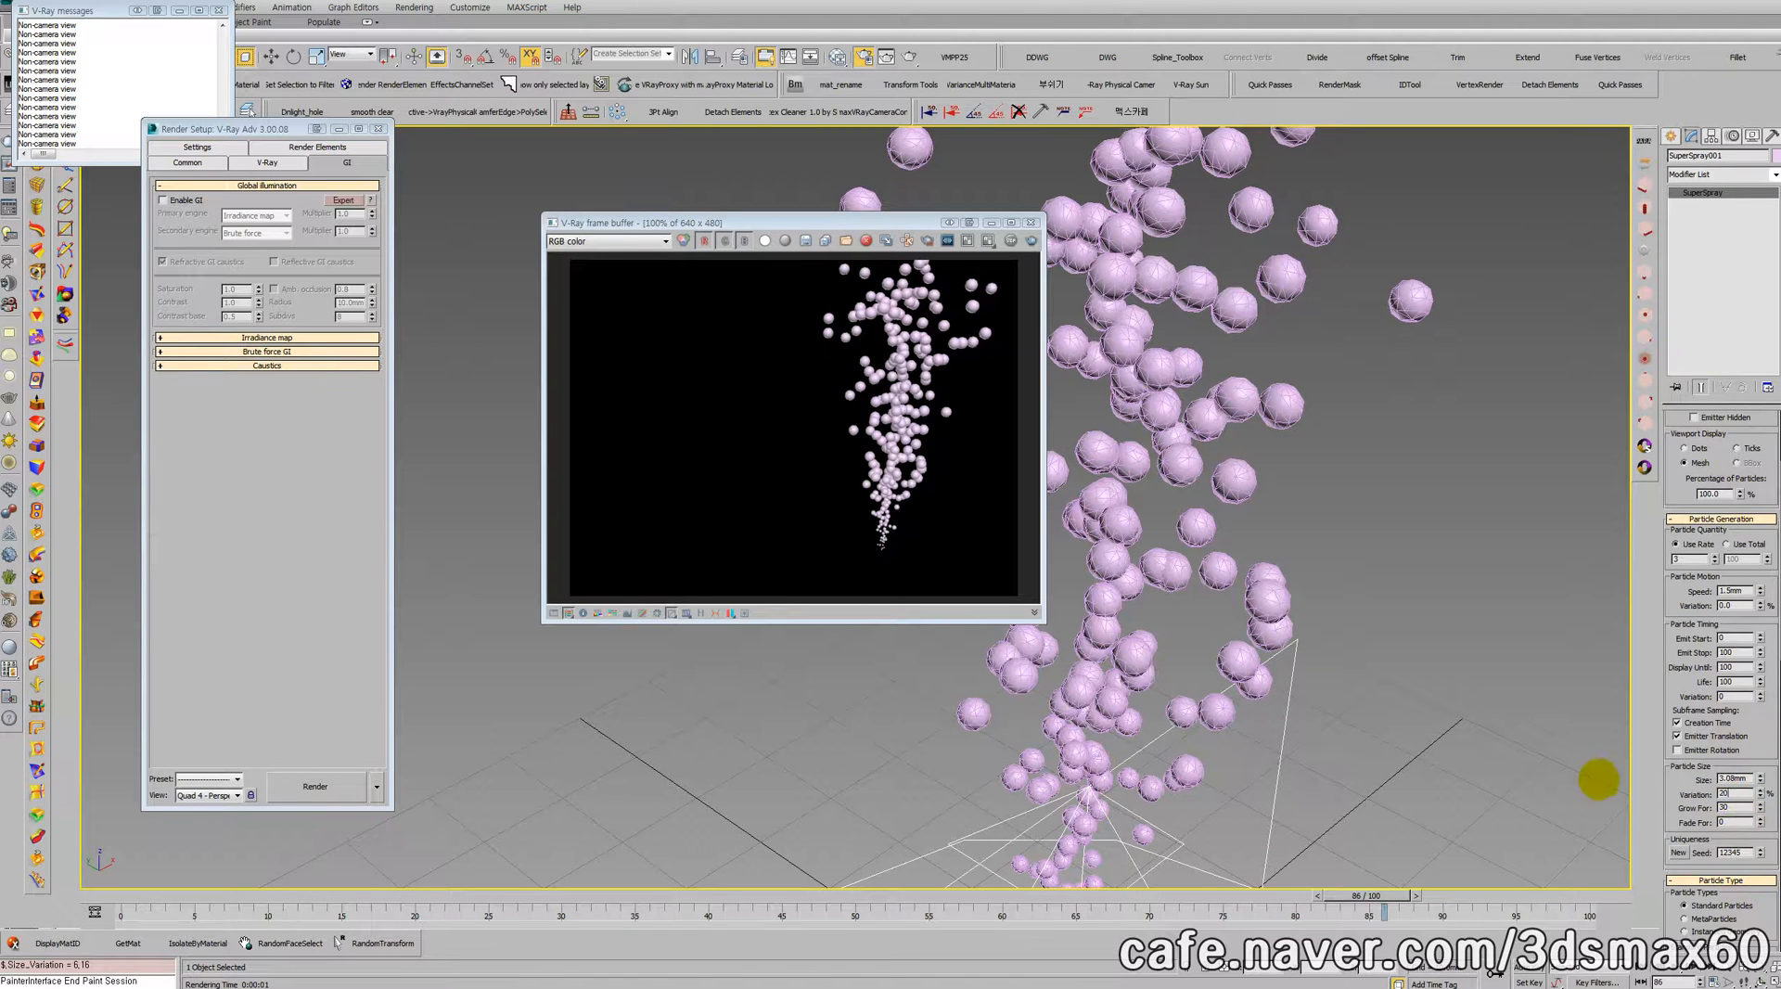
text(0)
key(Return)
middle_drag(1215, 400, 1374, 348)
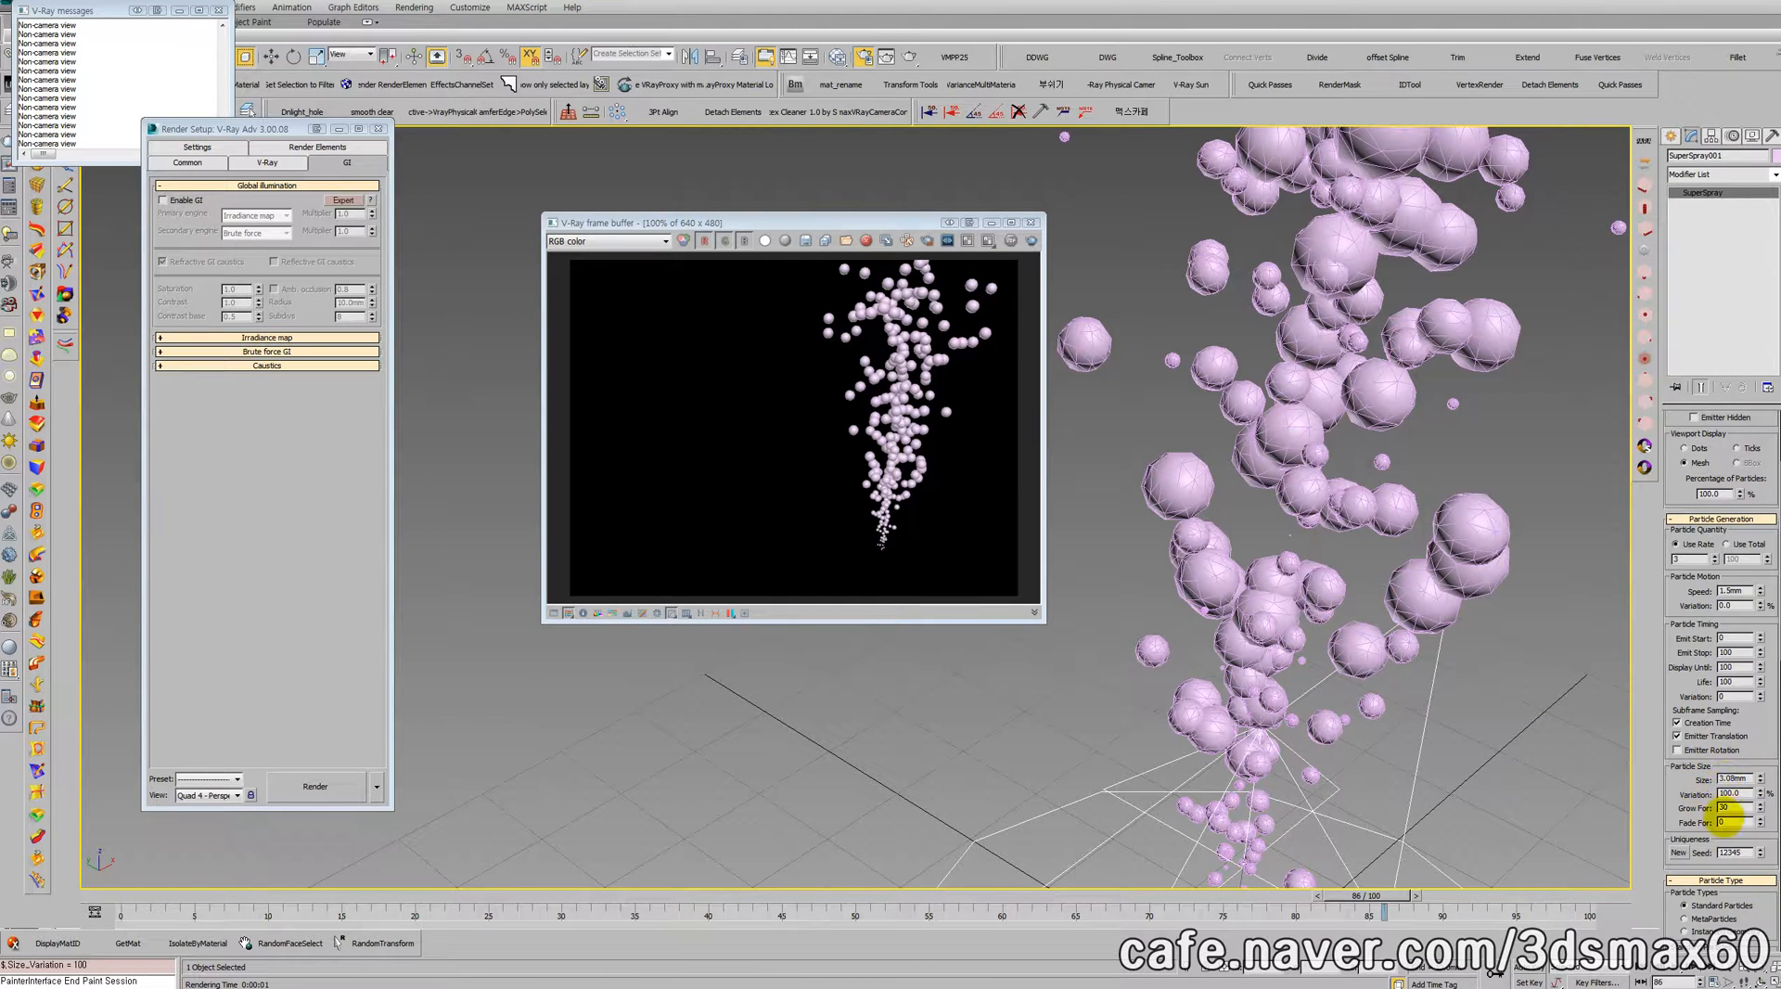
text(0)
key(Return)
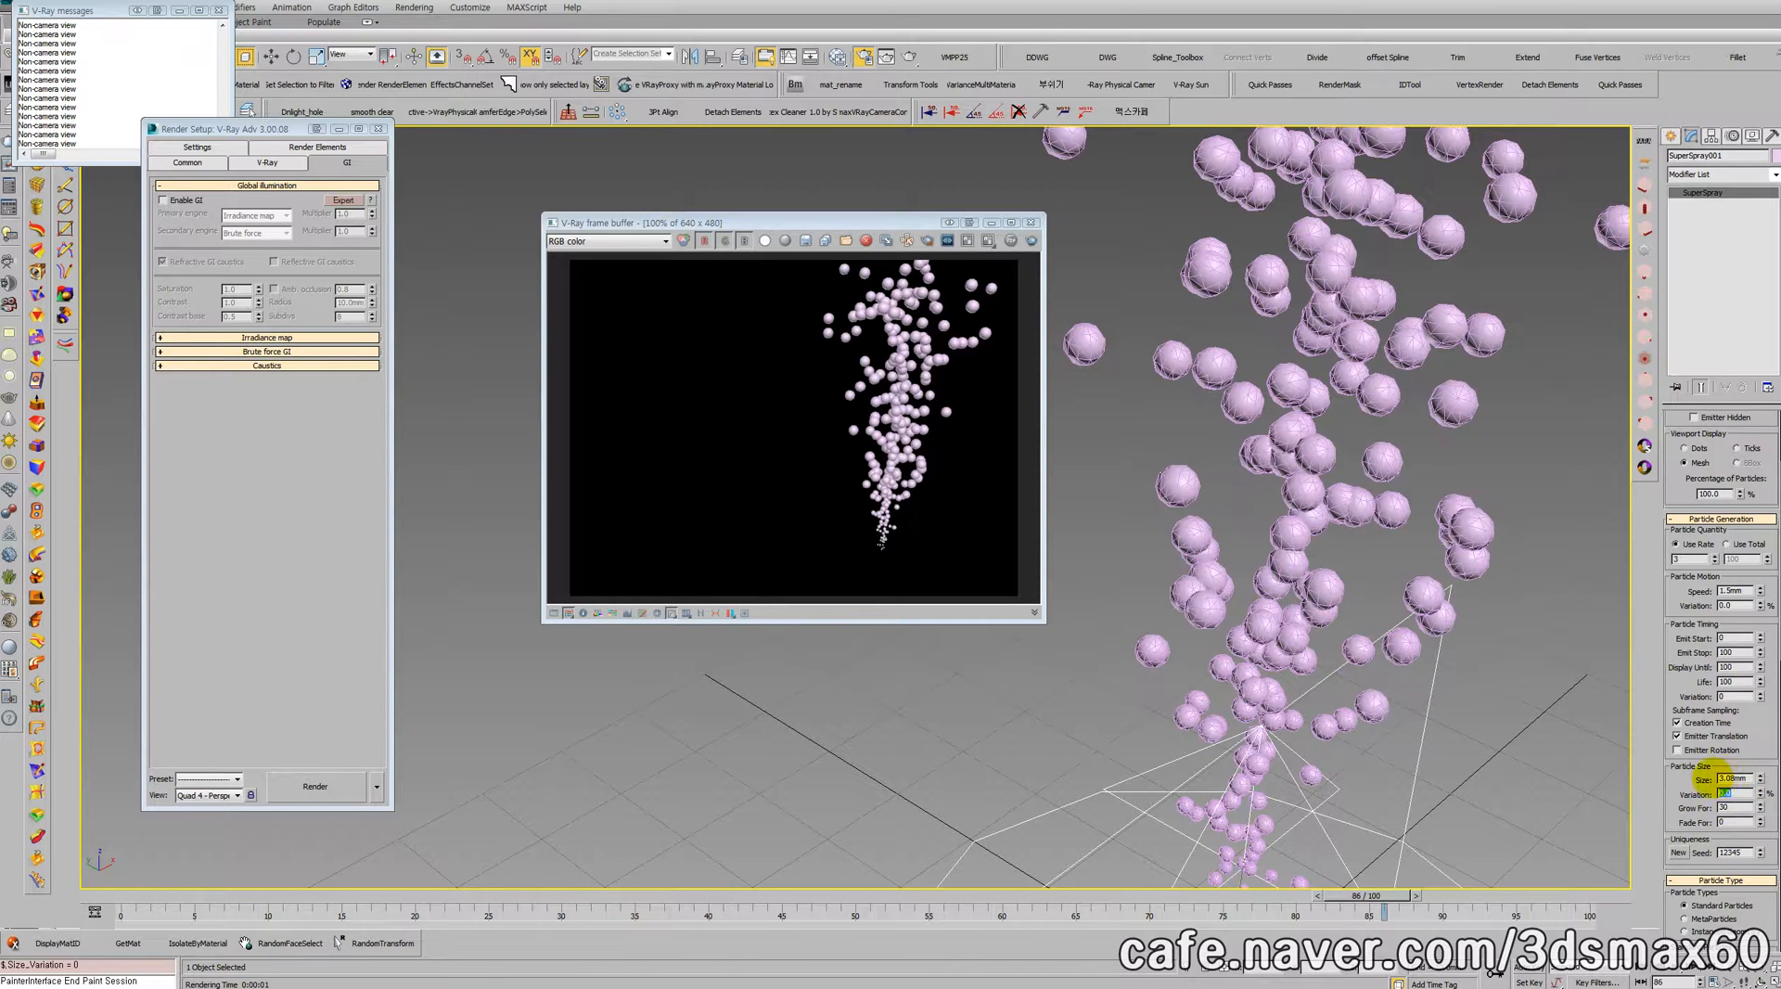
Step: Examine the bubble stream and look through the emitter's particle type, instancing, bubble motion and preset settings
scroll(1312, 680, down, 2)
scroll(1311, 679, down, 2)
alt+middle_drag(1311, 680, 1311, 588)
middle_drag(1364, 466, 1430, 251)
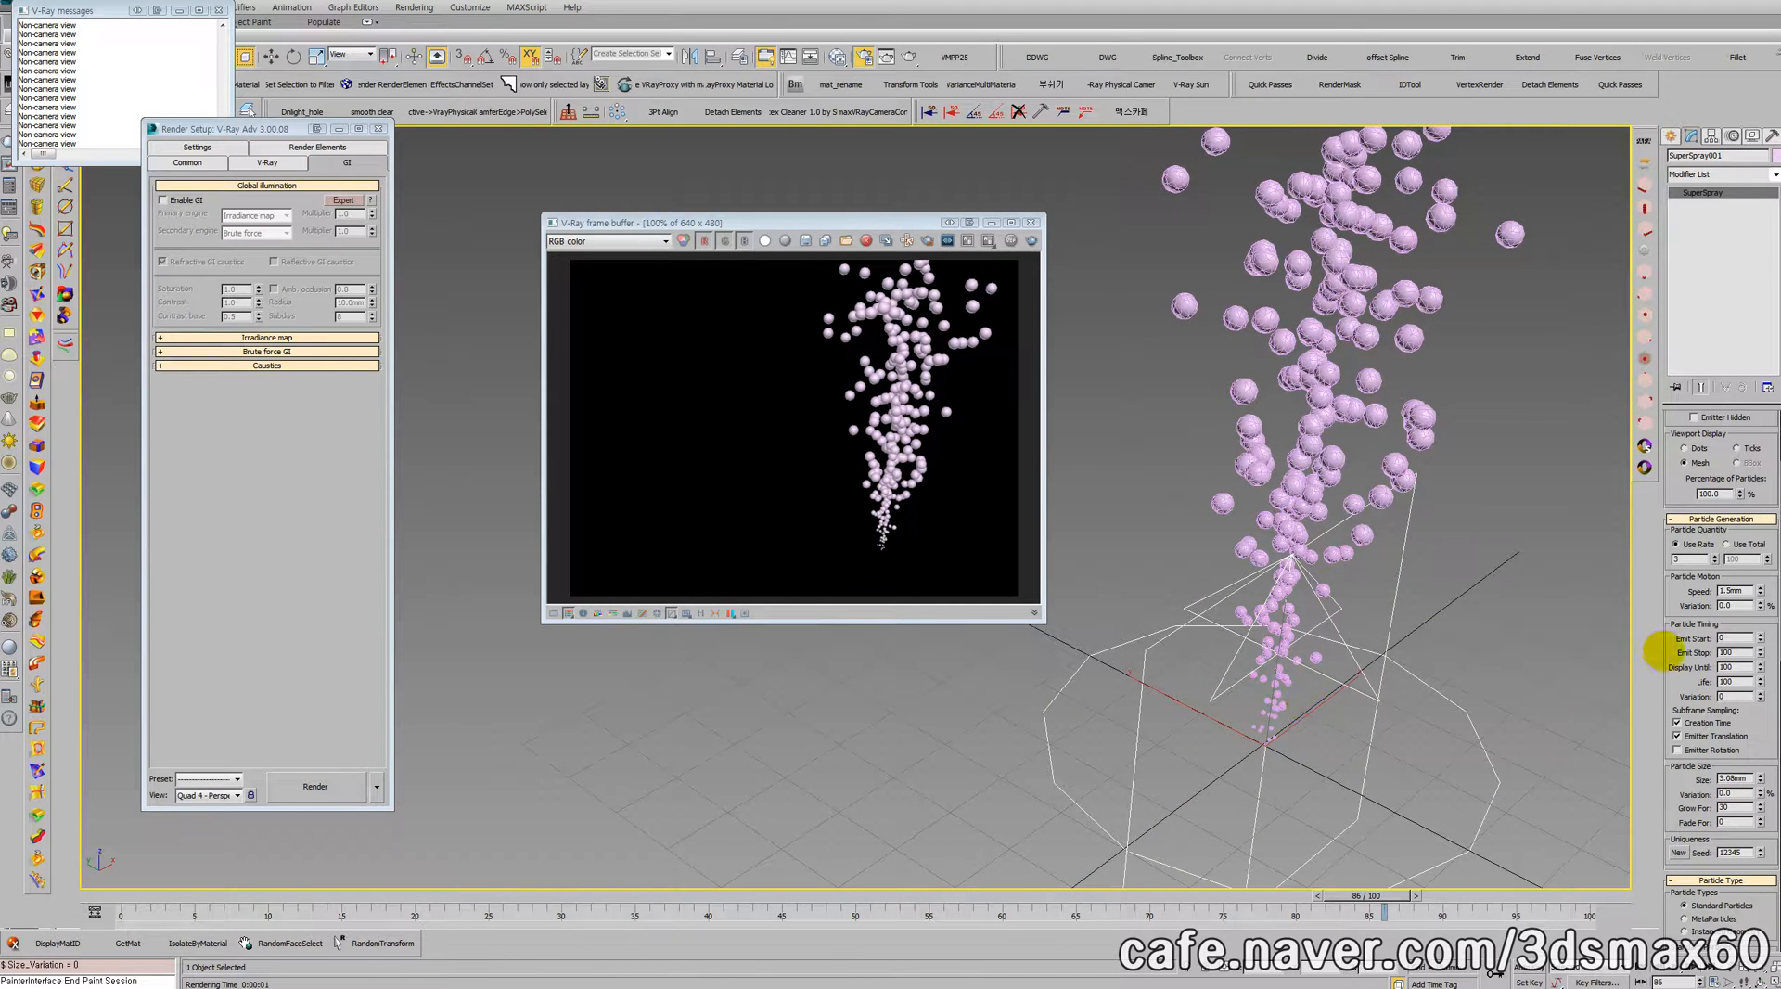
drag(1665, 652, 1649, 401)
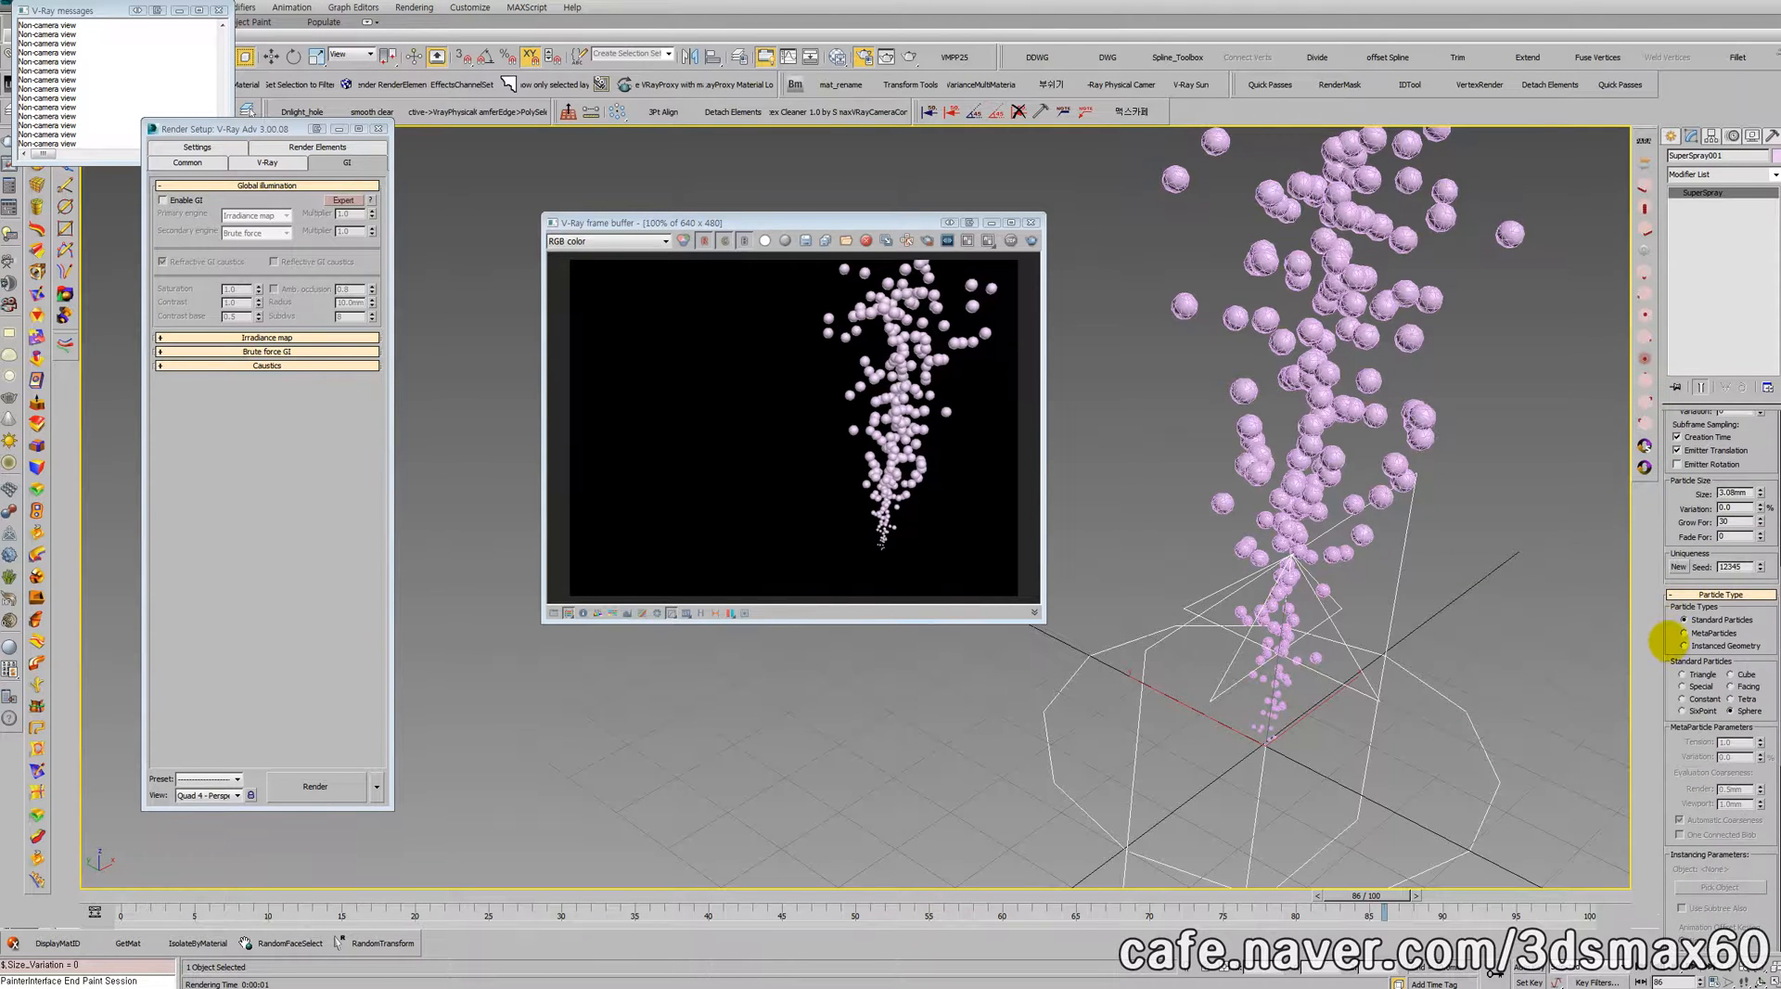
drag(1678, 646, 1669, 296)
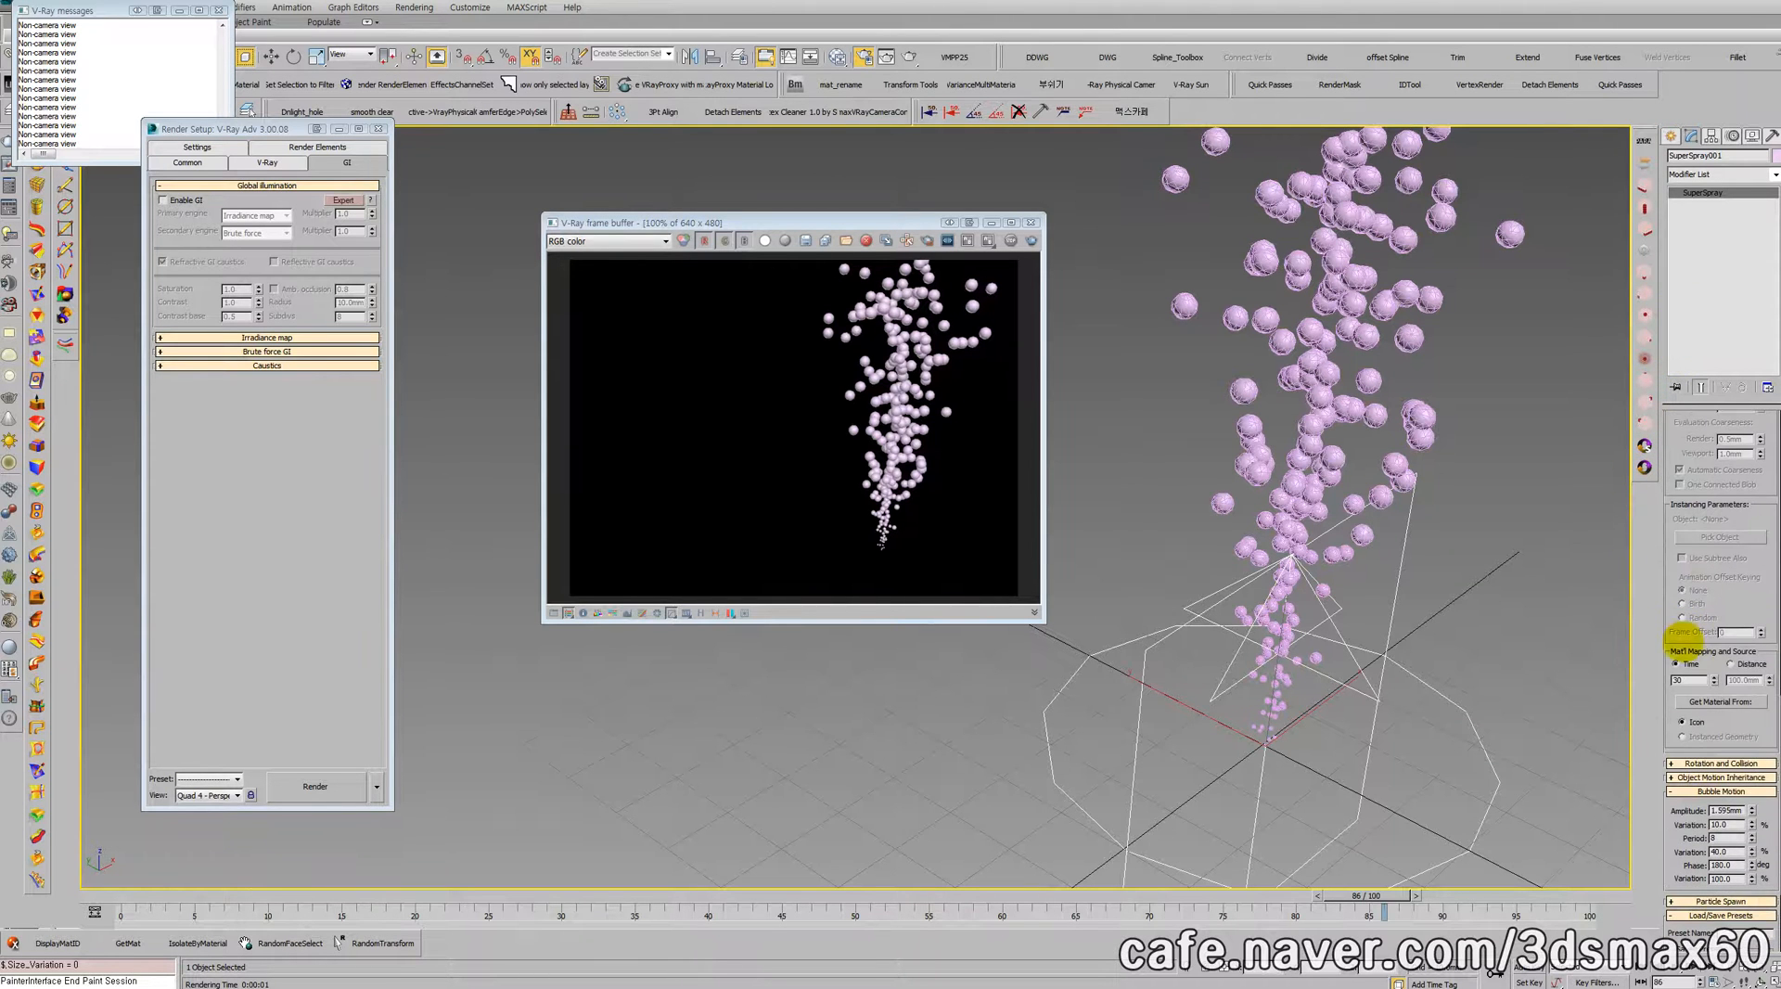
drag(1669, 710, 1669, 357)
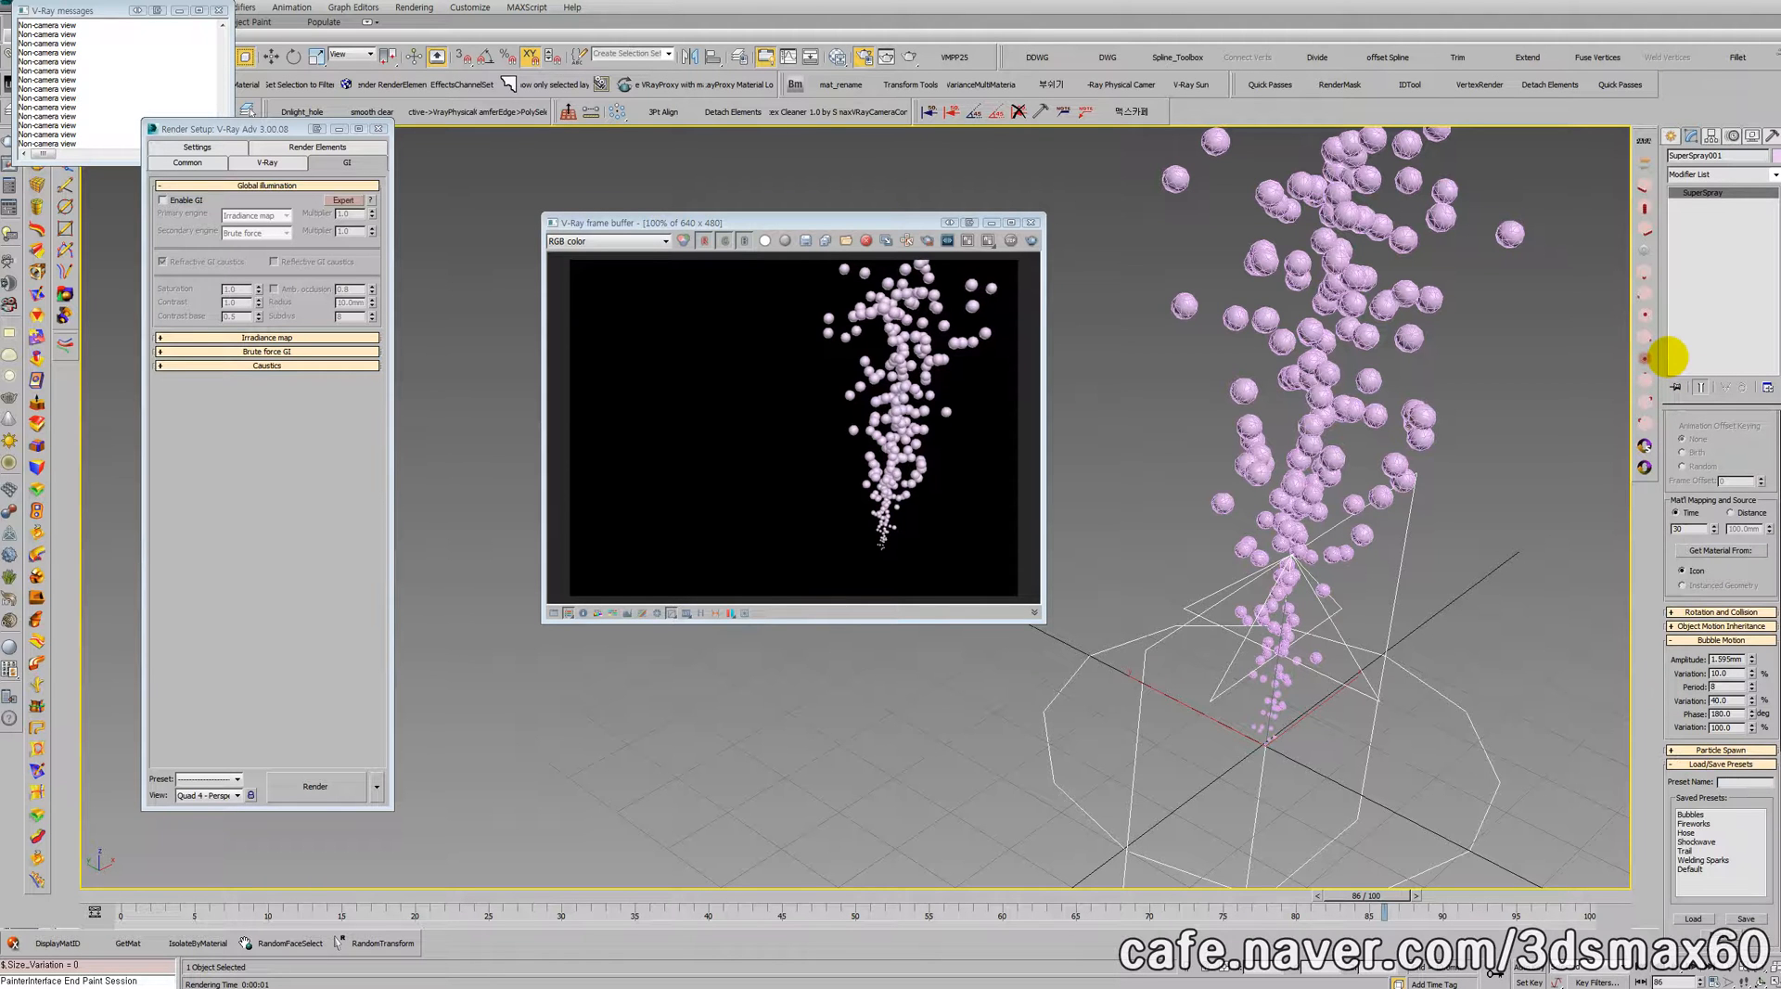
Step: Try a Grow For time of 0 for the particles and return it to 30
drag(1667, 353, 1661, 846)
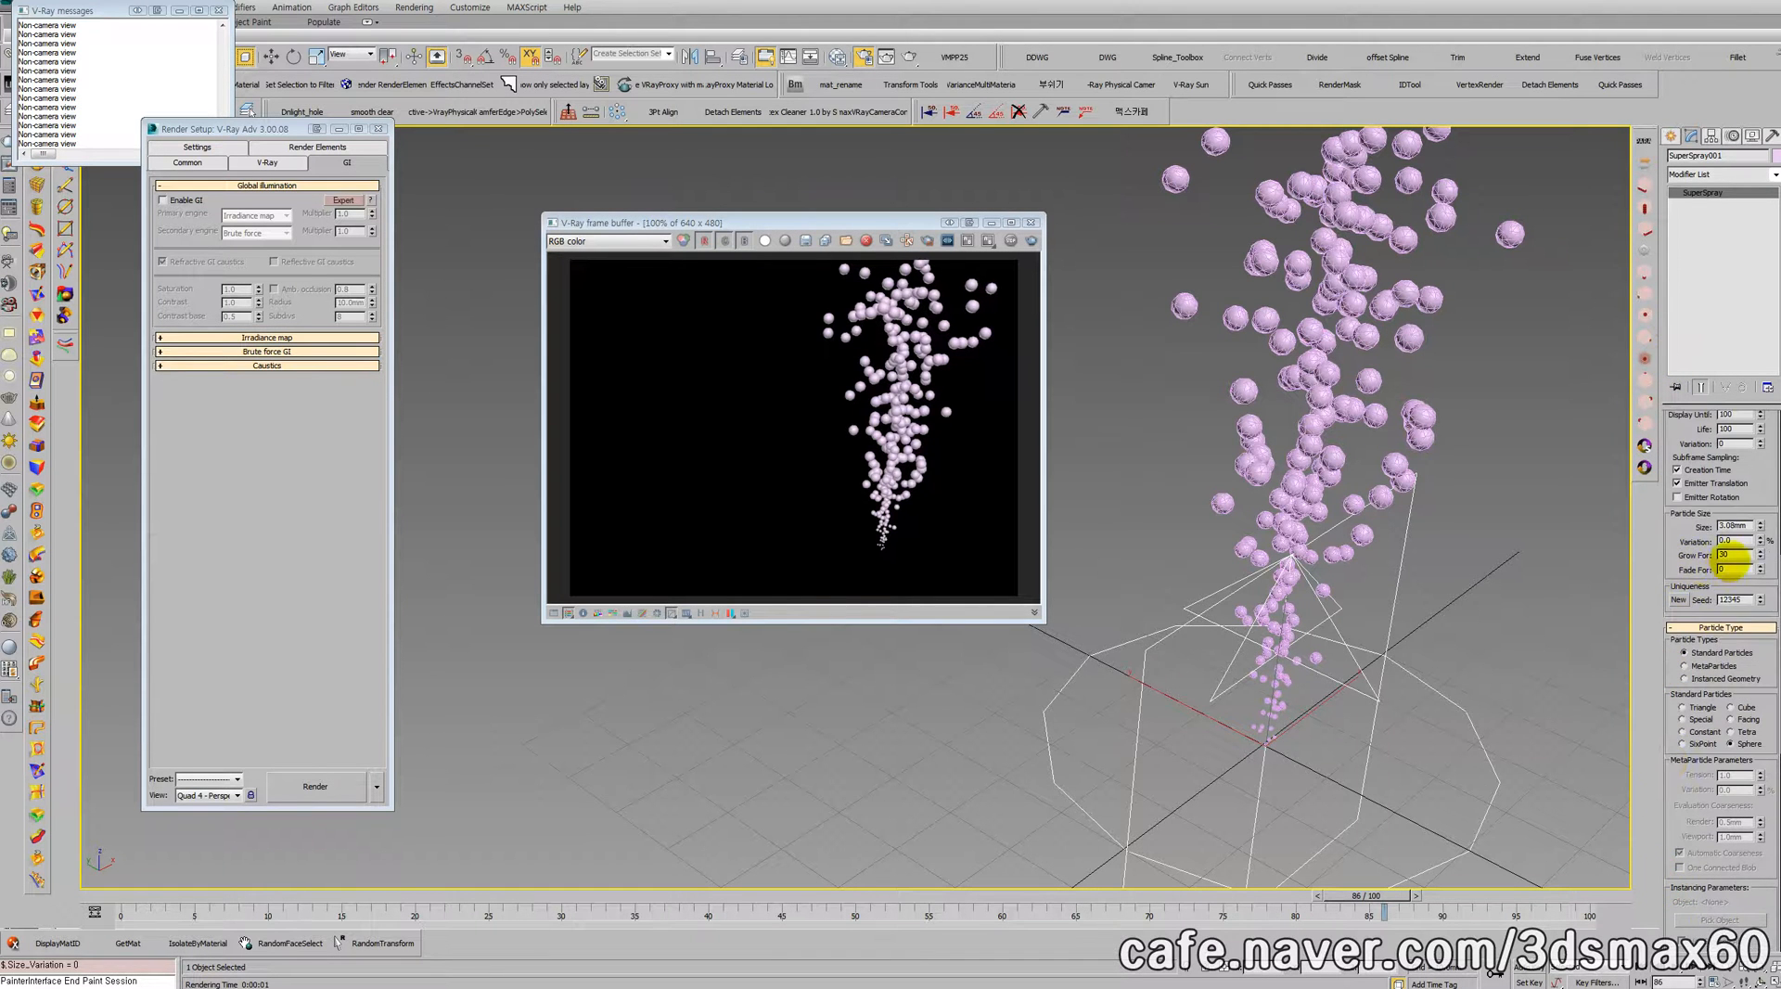
double_click(1732, 554)
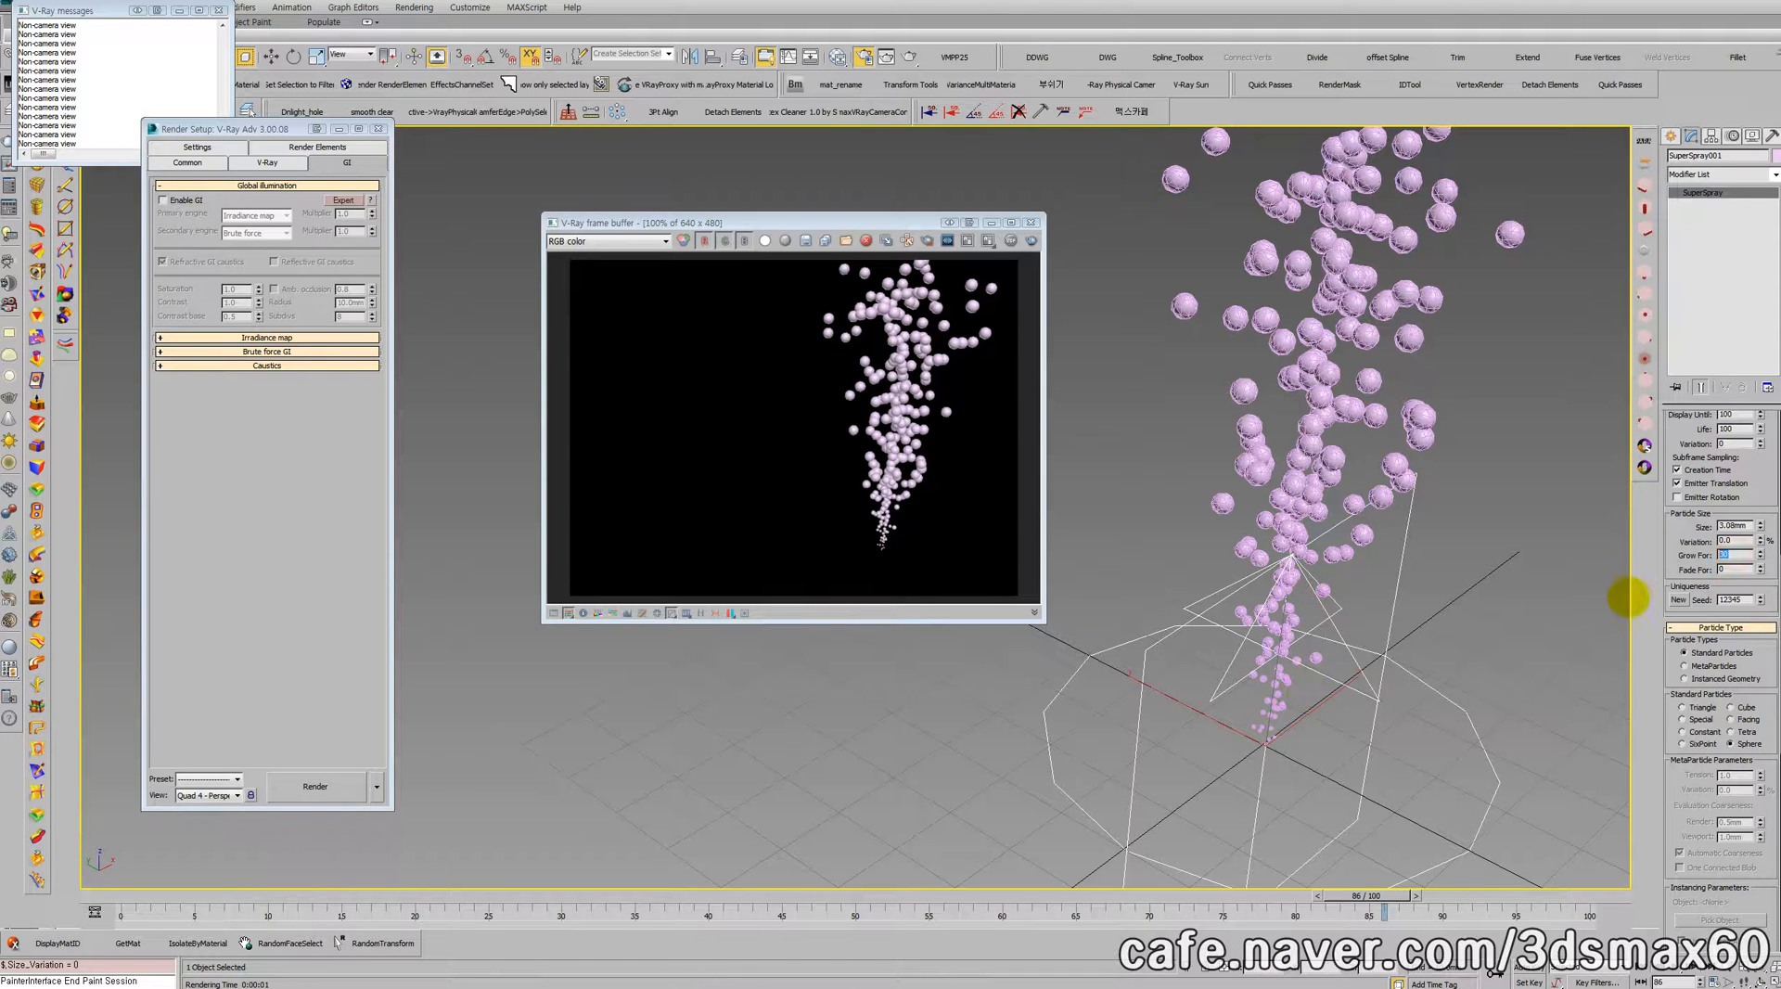
text(0)
key(Return)
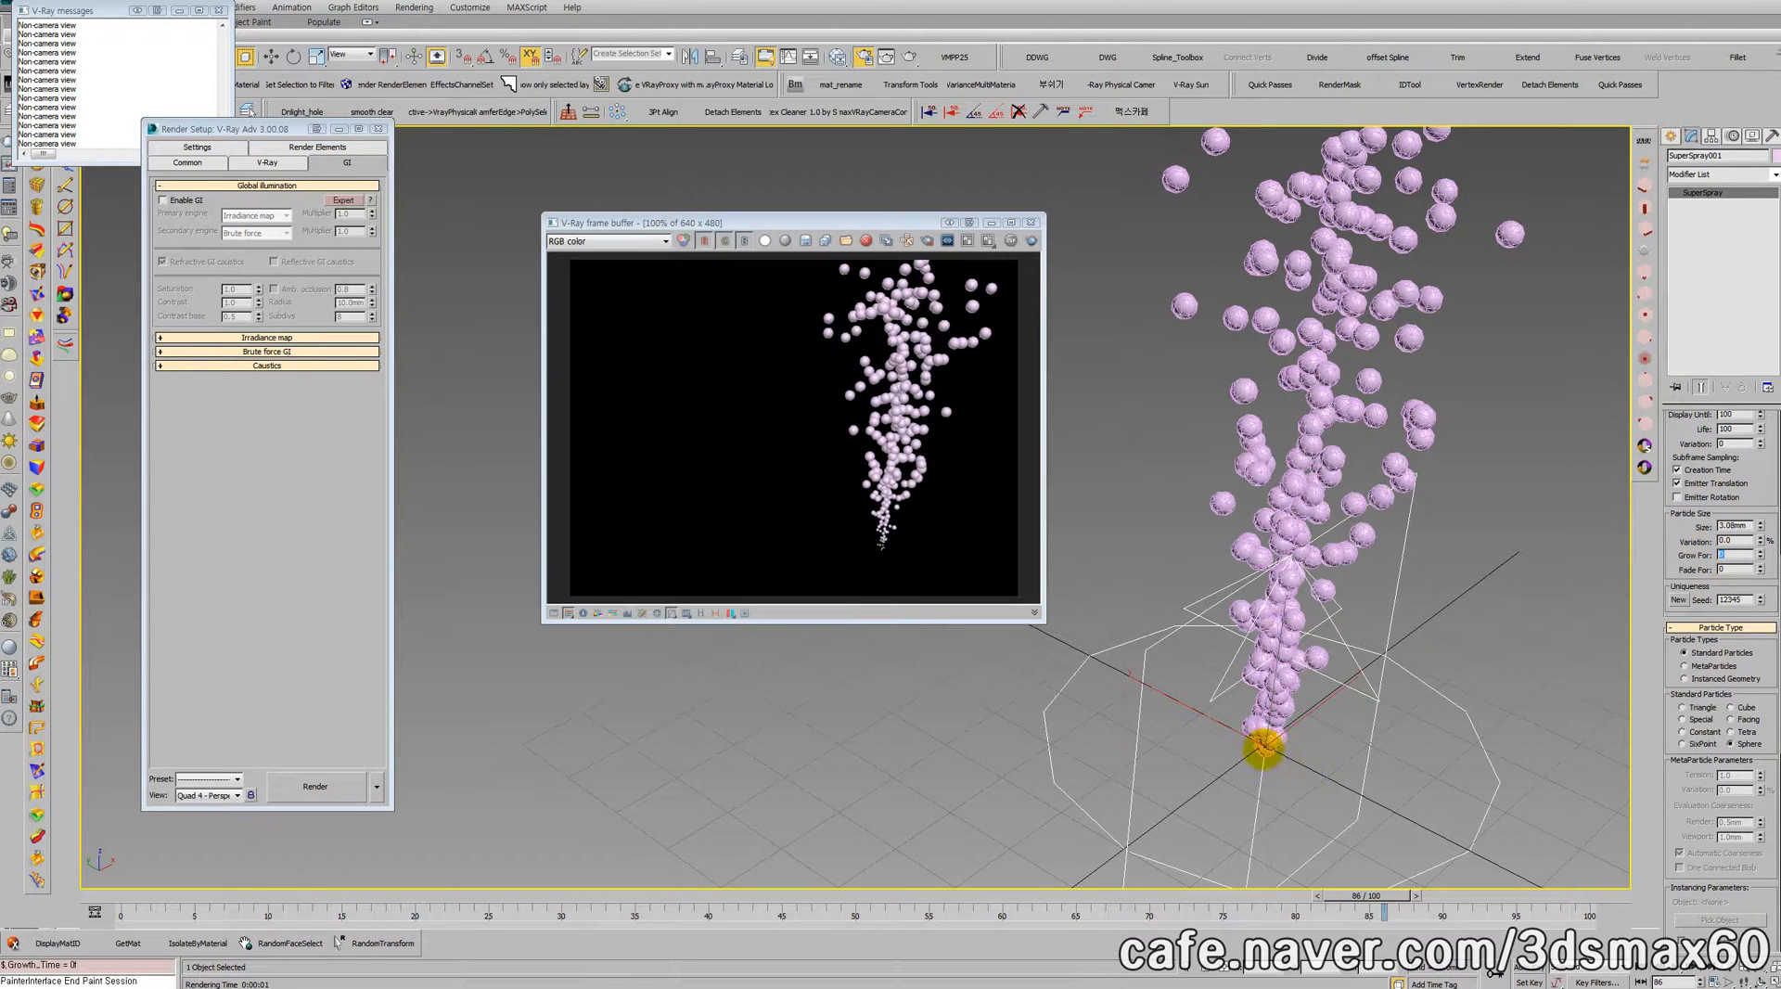
text(30)
key(Return)
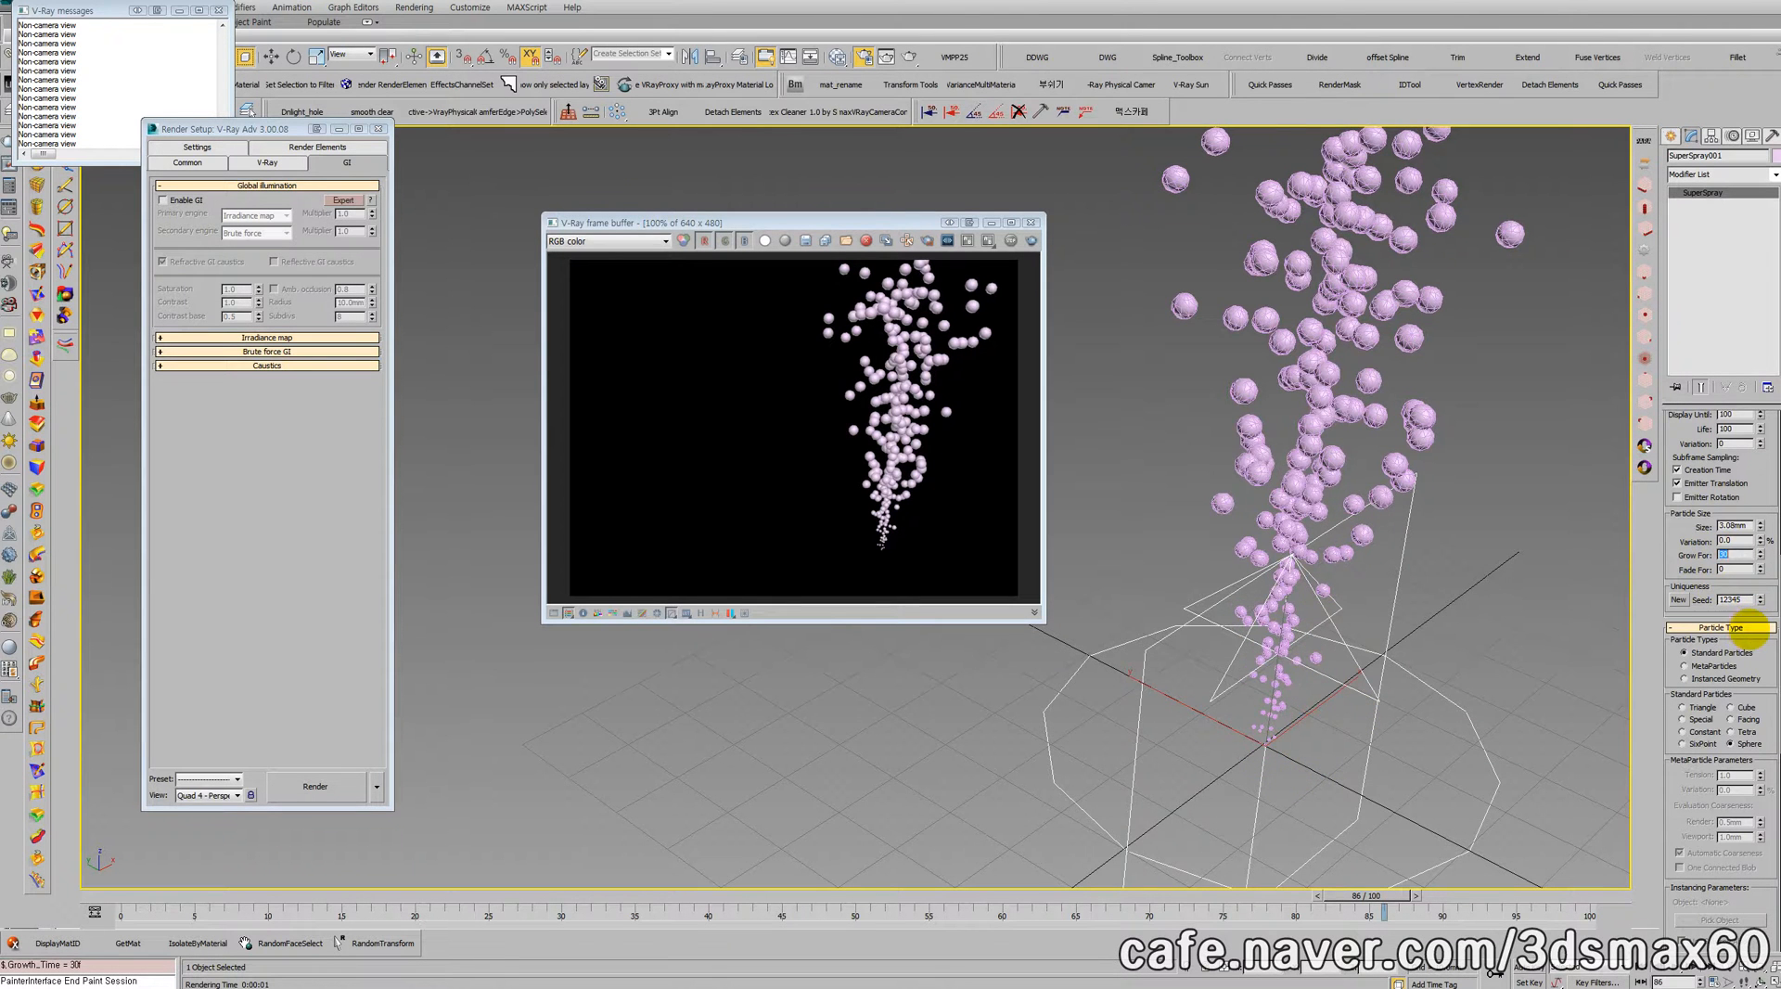
Step: Set the particles' Fade For time to 30
middle_drag(1447, 527, 1359, 856)
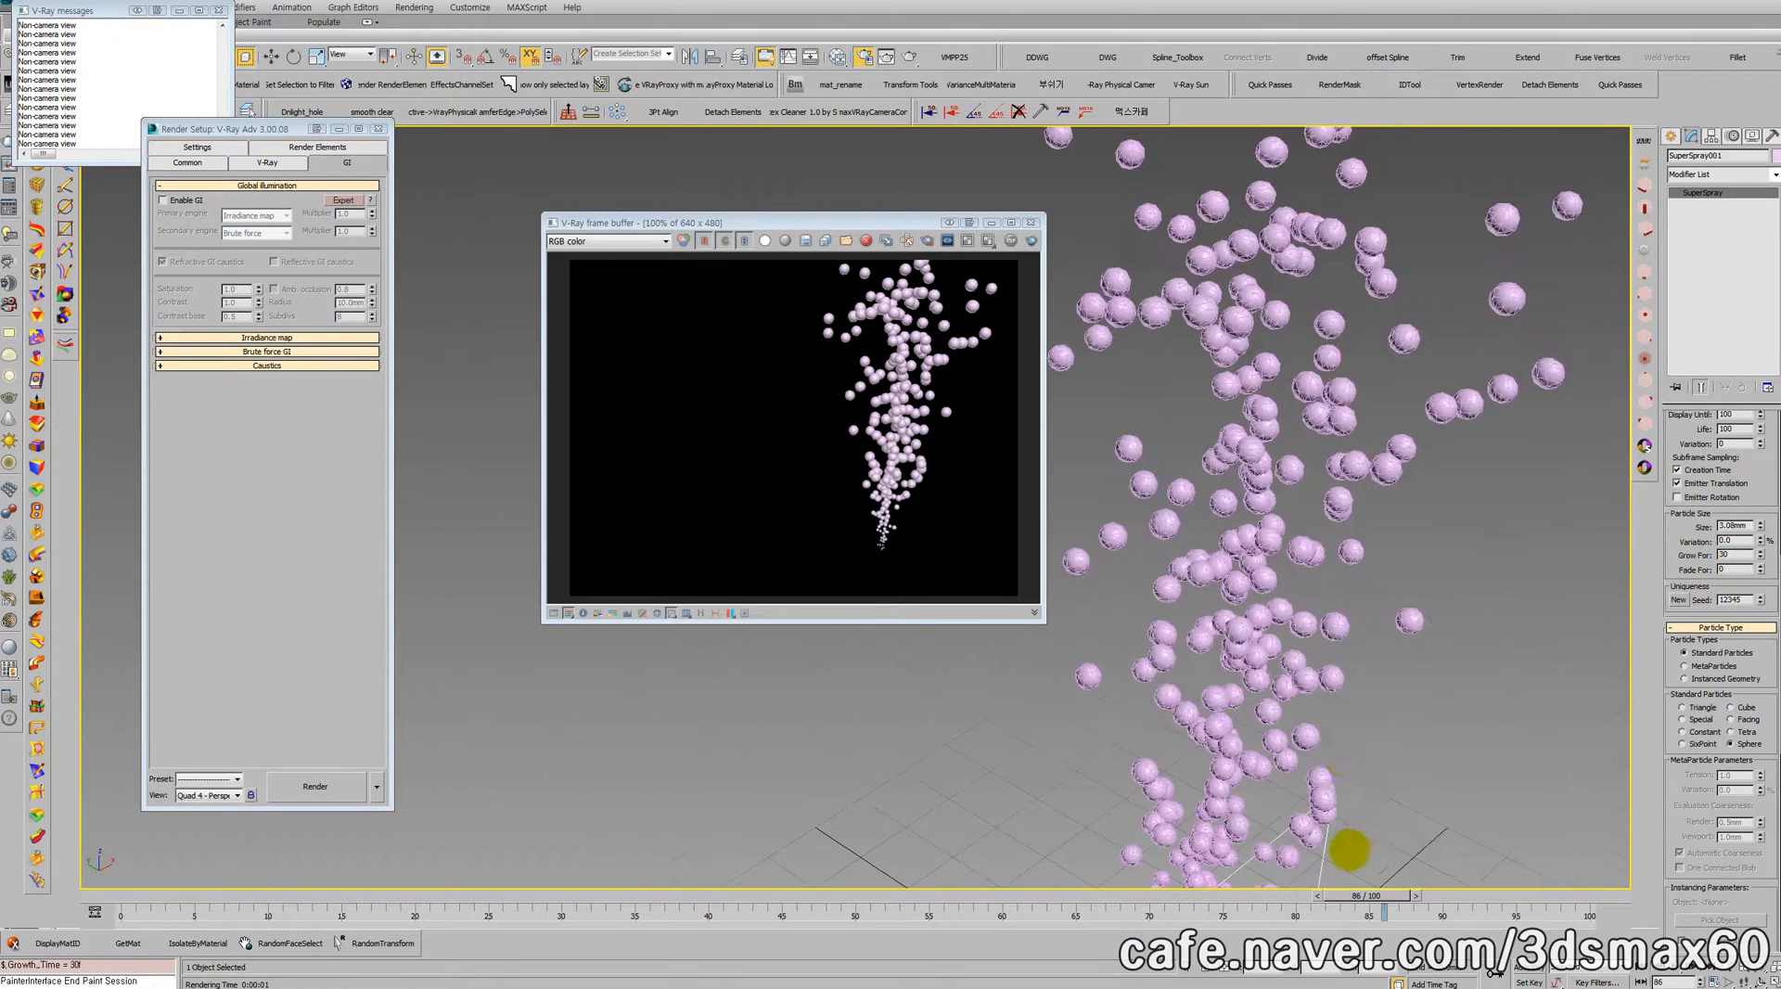
scroll(1359, 856, down, 3)
double_click(1735, 569)
text(30)
key(Return)
Step: Play the animation to check how the bubbles fade, and stop it at frame 78
middle_drag(1344, 571, 1357, 395)
scroll(1356, 394, up, 3)
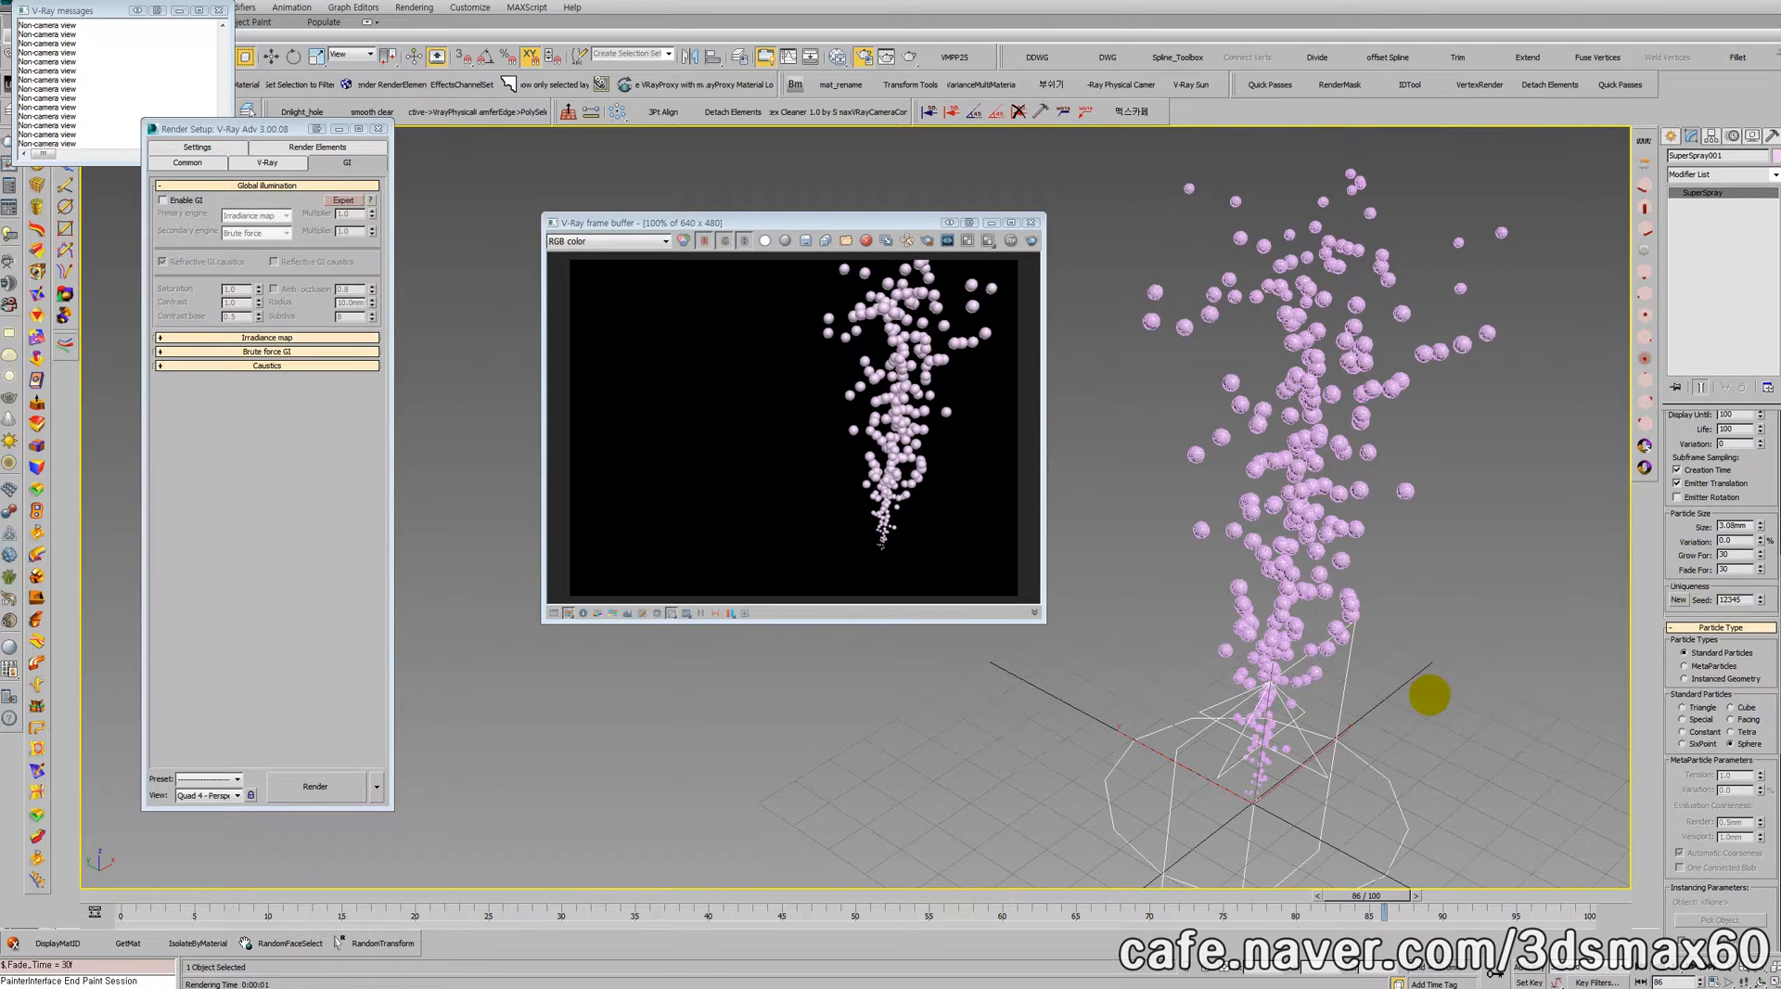
key(/)
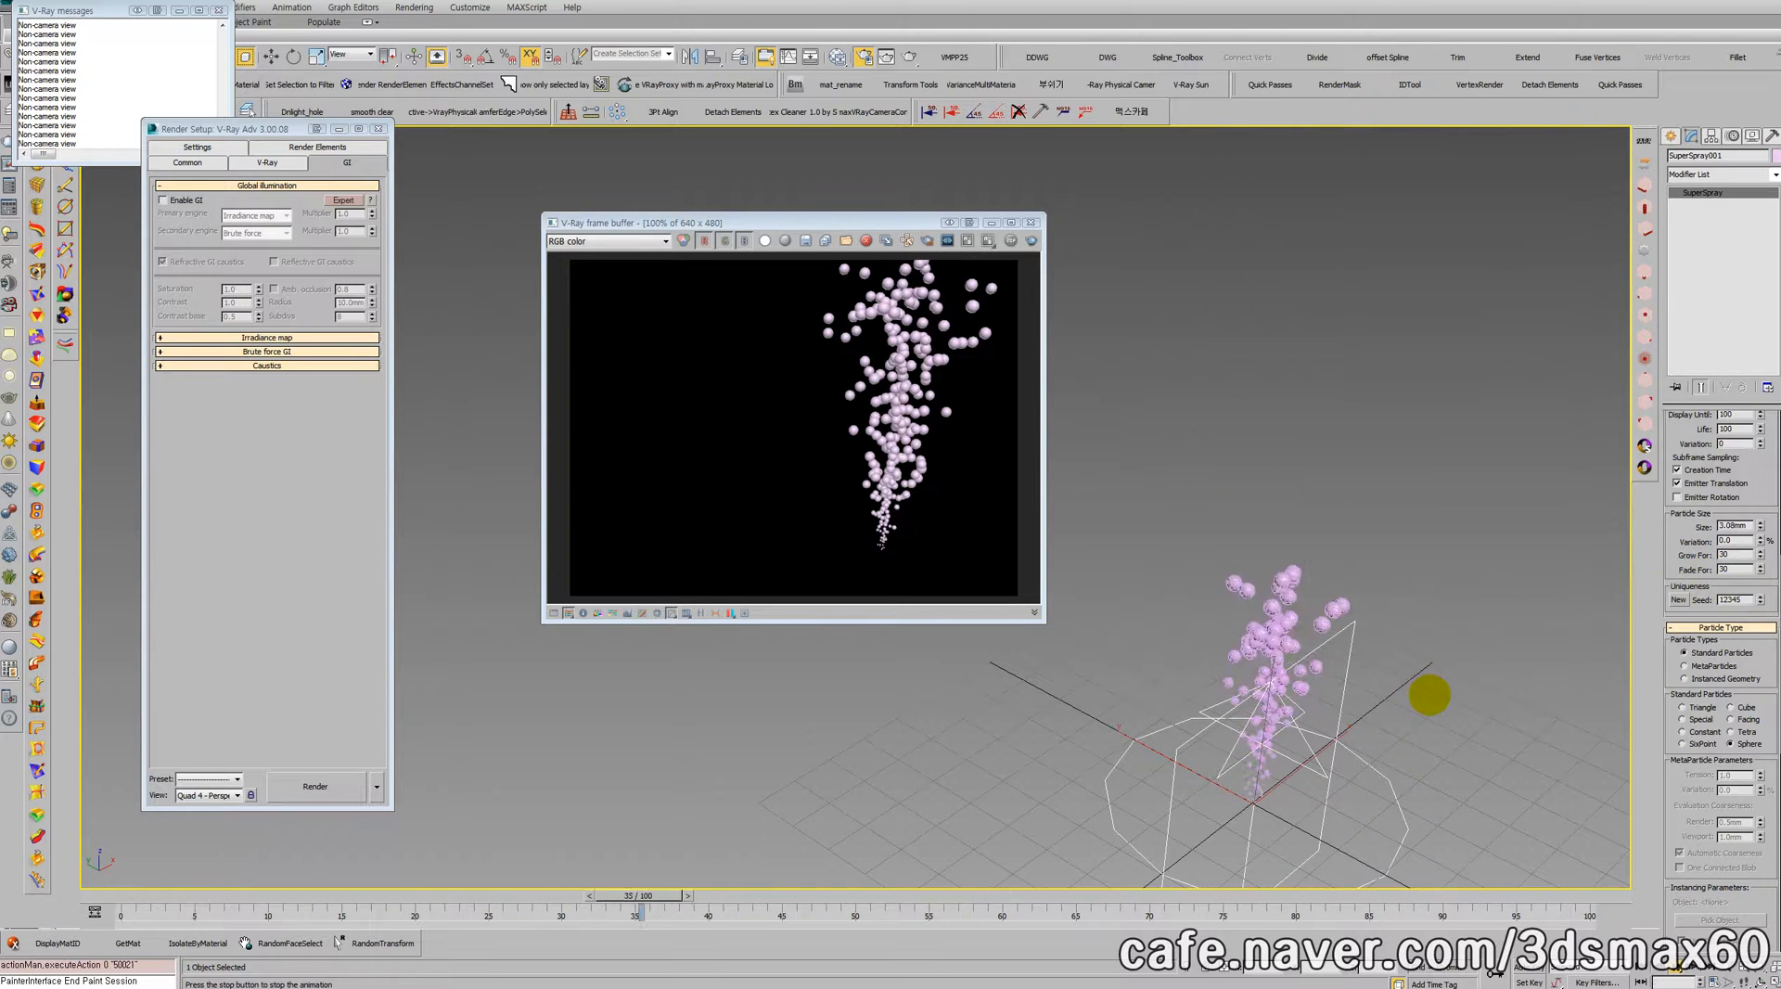
key(/)
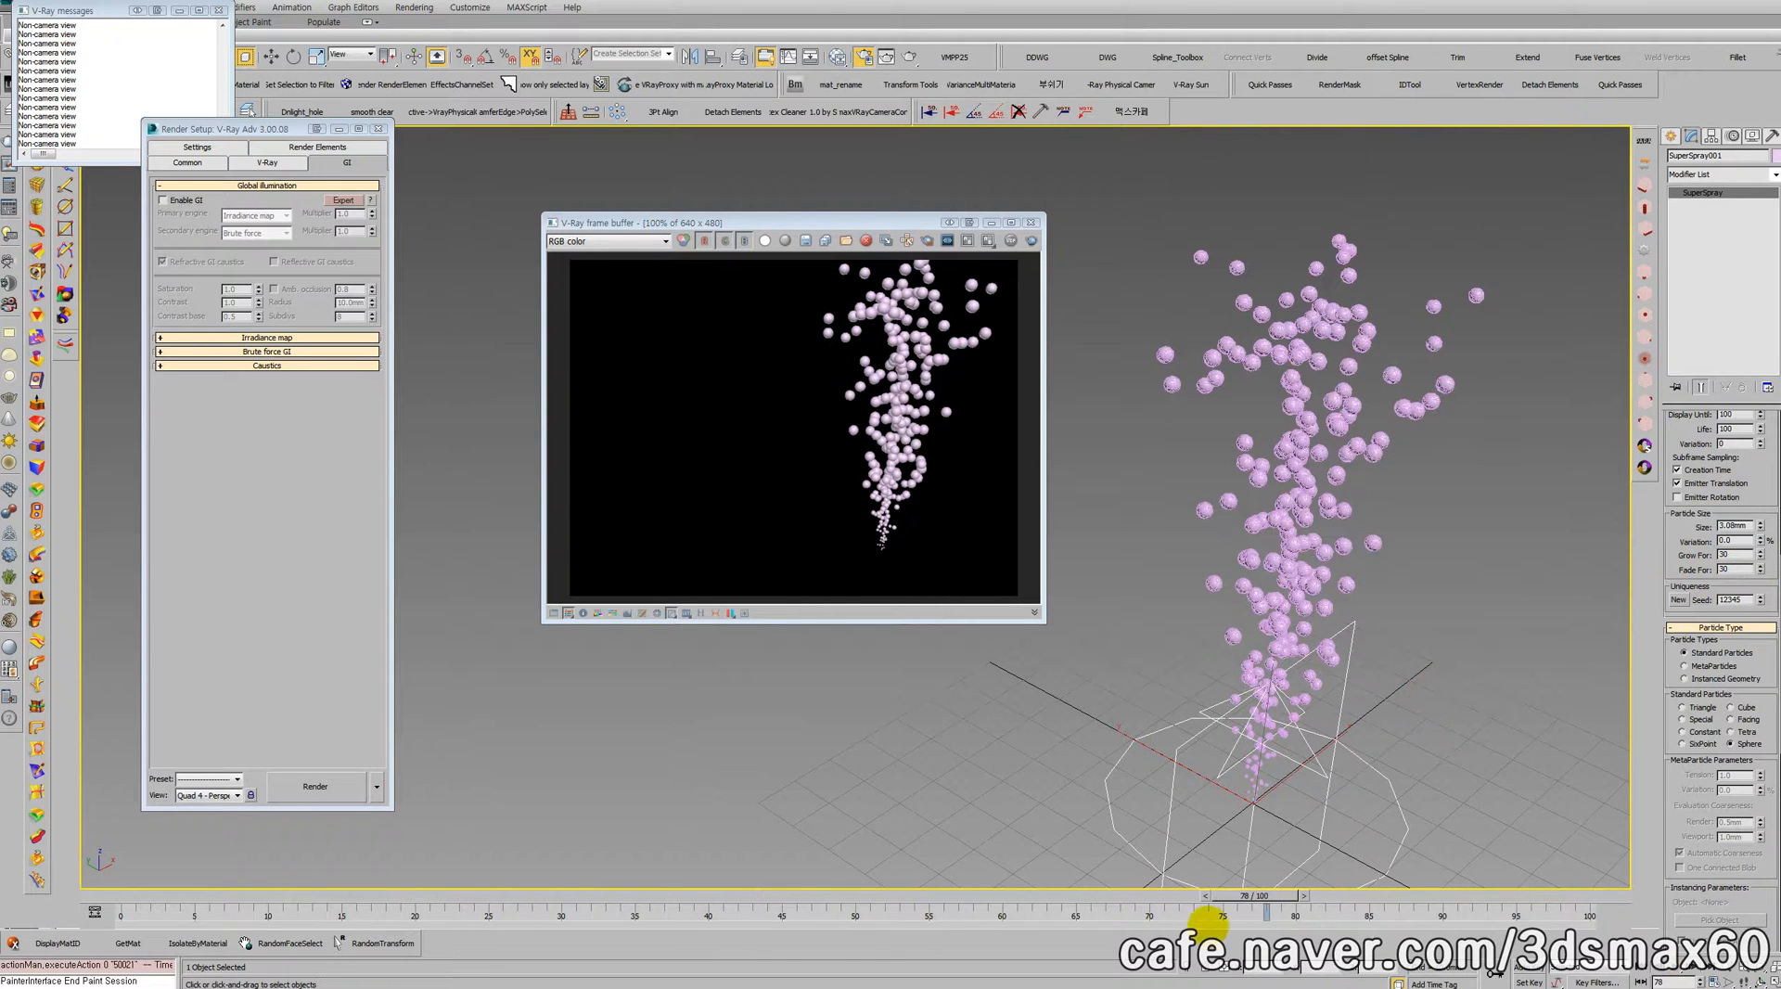
Step: Return to frame 0 and set the particle Emit Start to -100
drag(1256, 901, 120, 831)
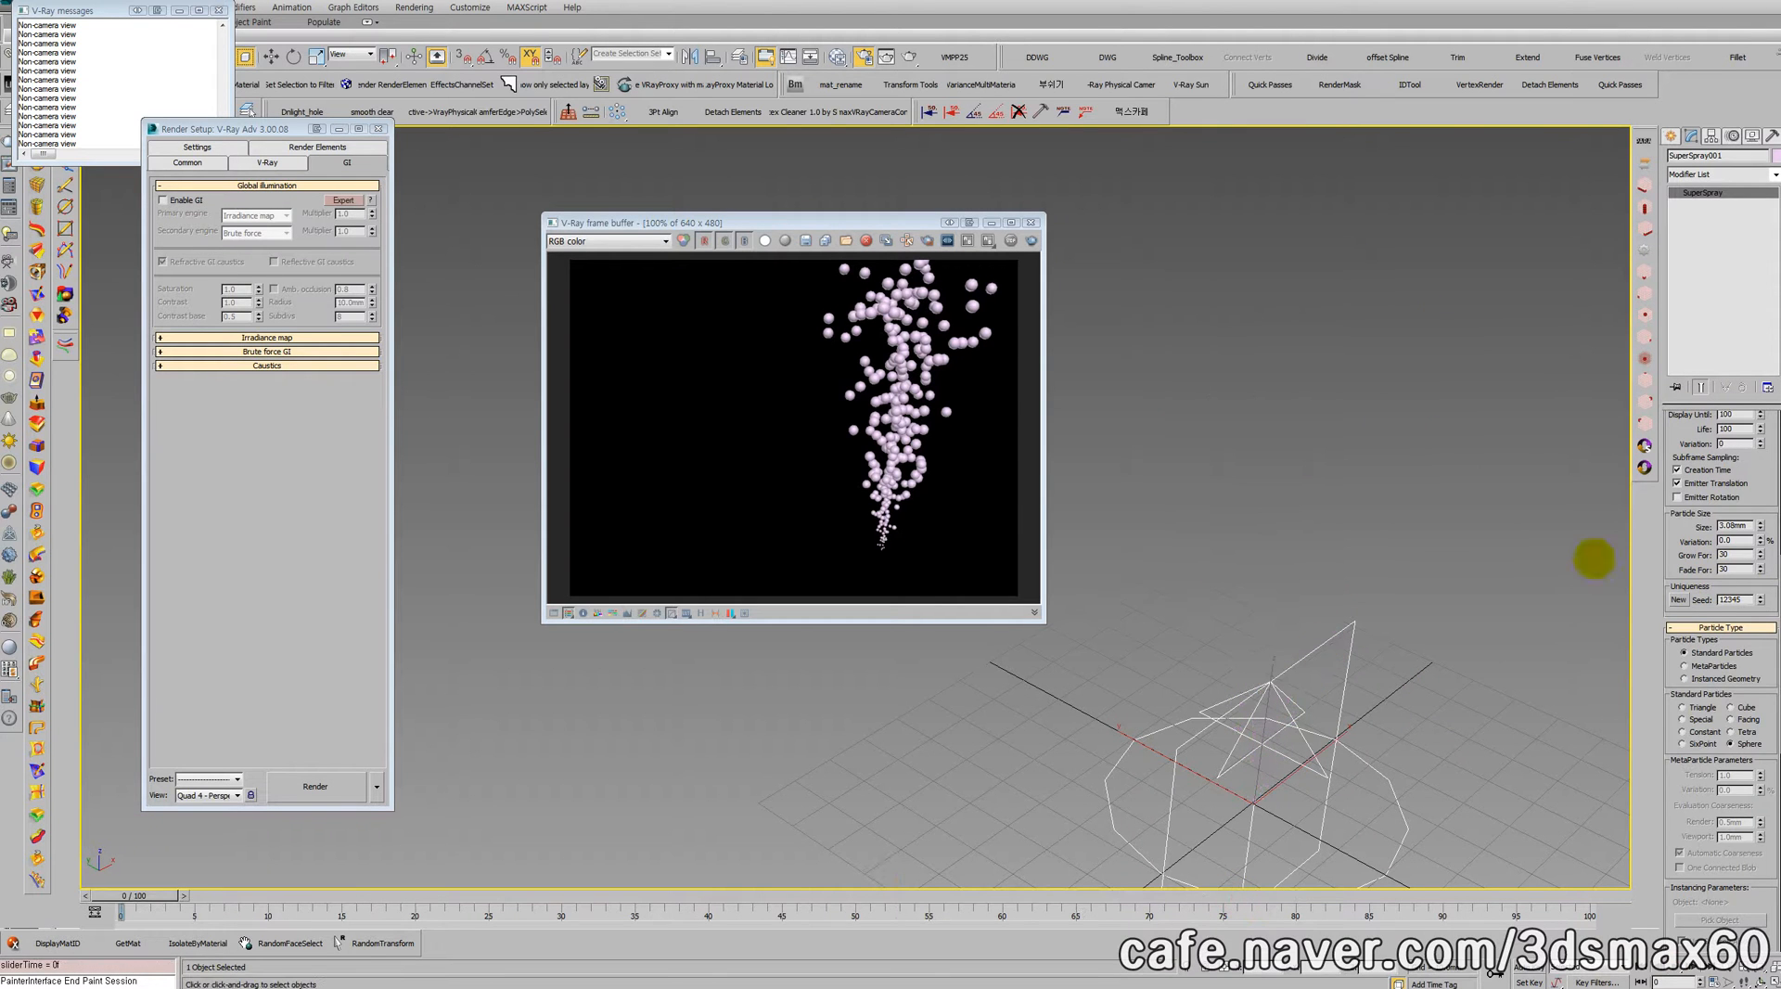
drag(1744, 487, 1743, 631)
double_click(1747, 556)
text(-100)
key(Return)
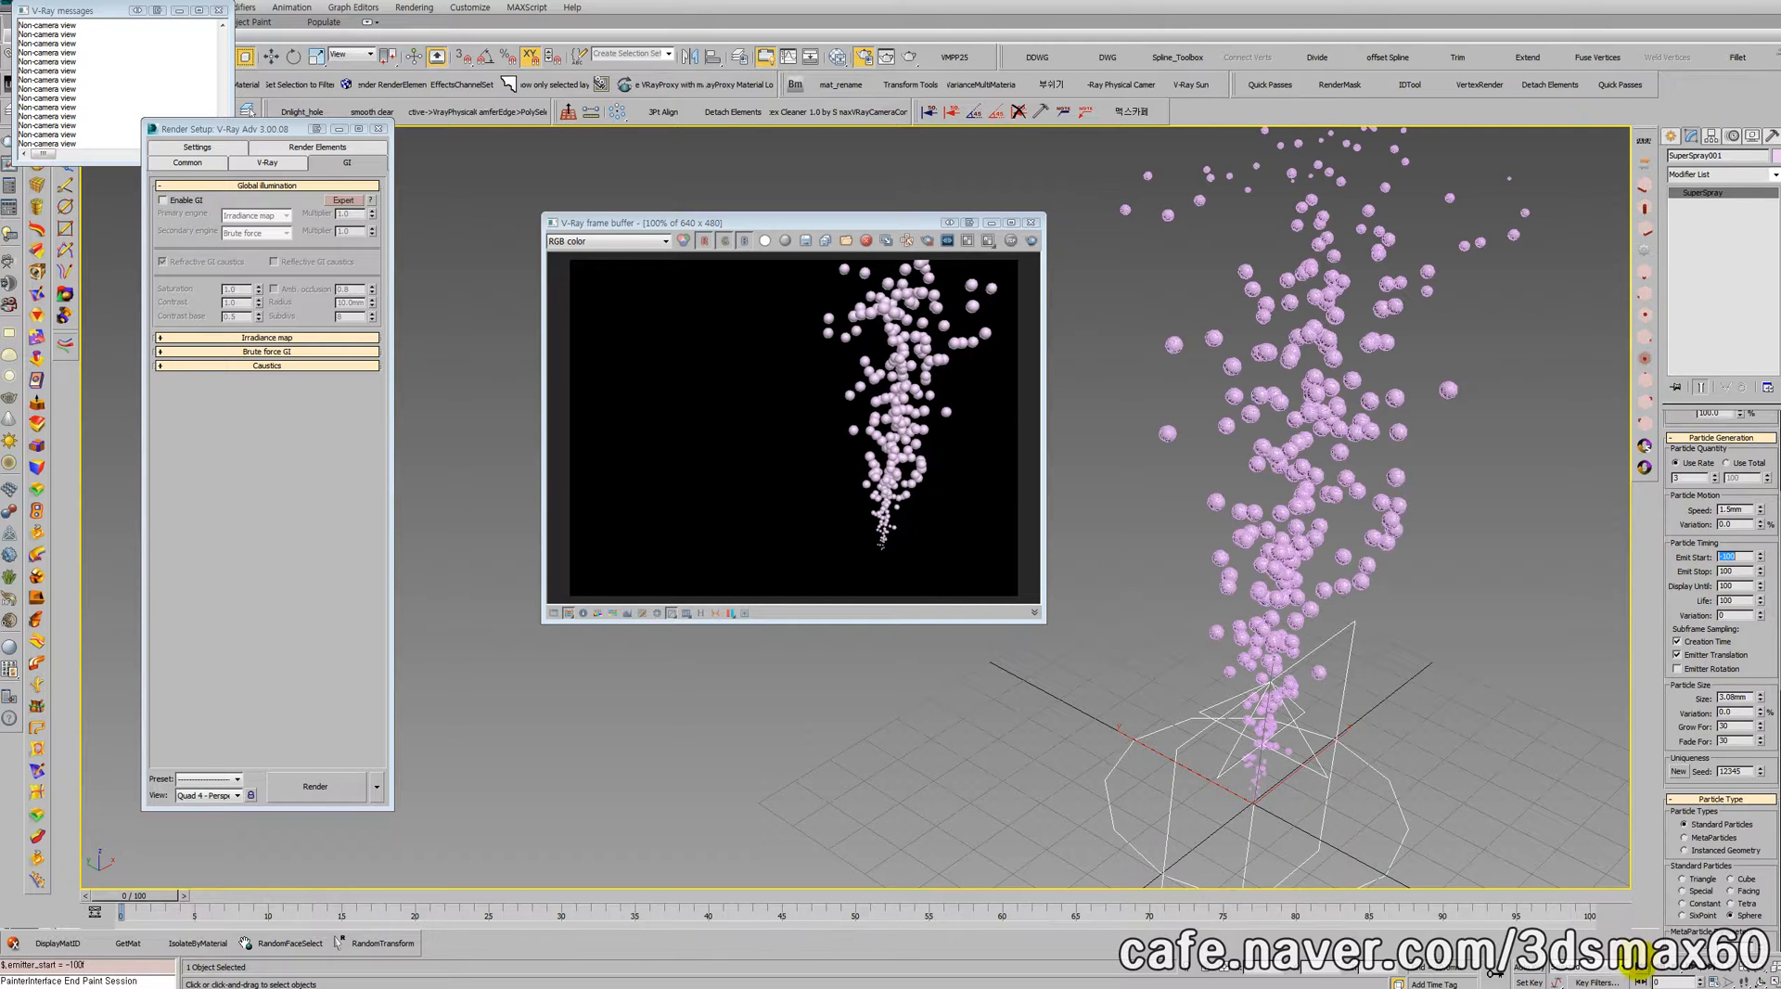
Step: Play the bubble animation from frame 0, stop at frame 78 and examine the stream closer
click(1677, 979)
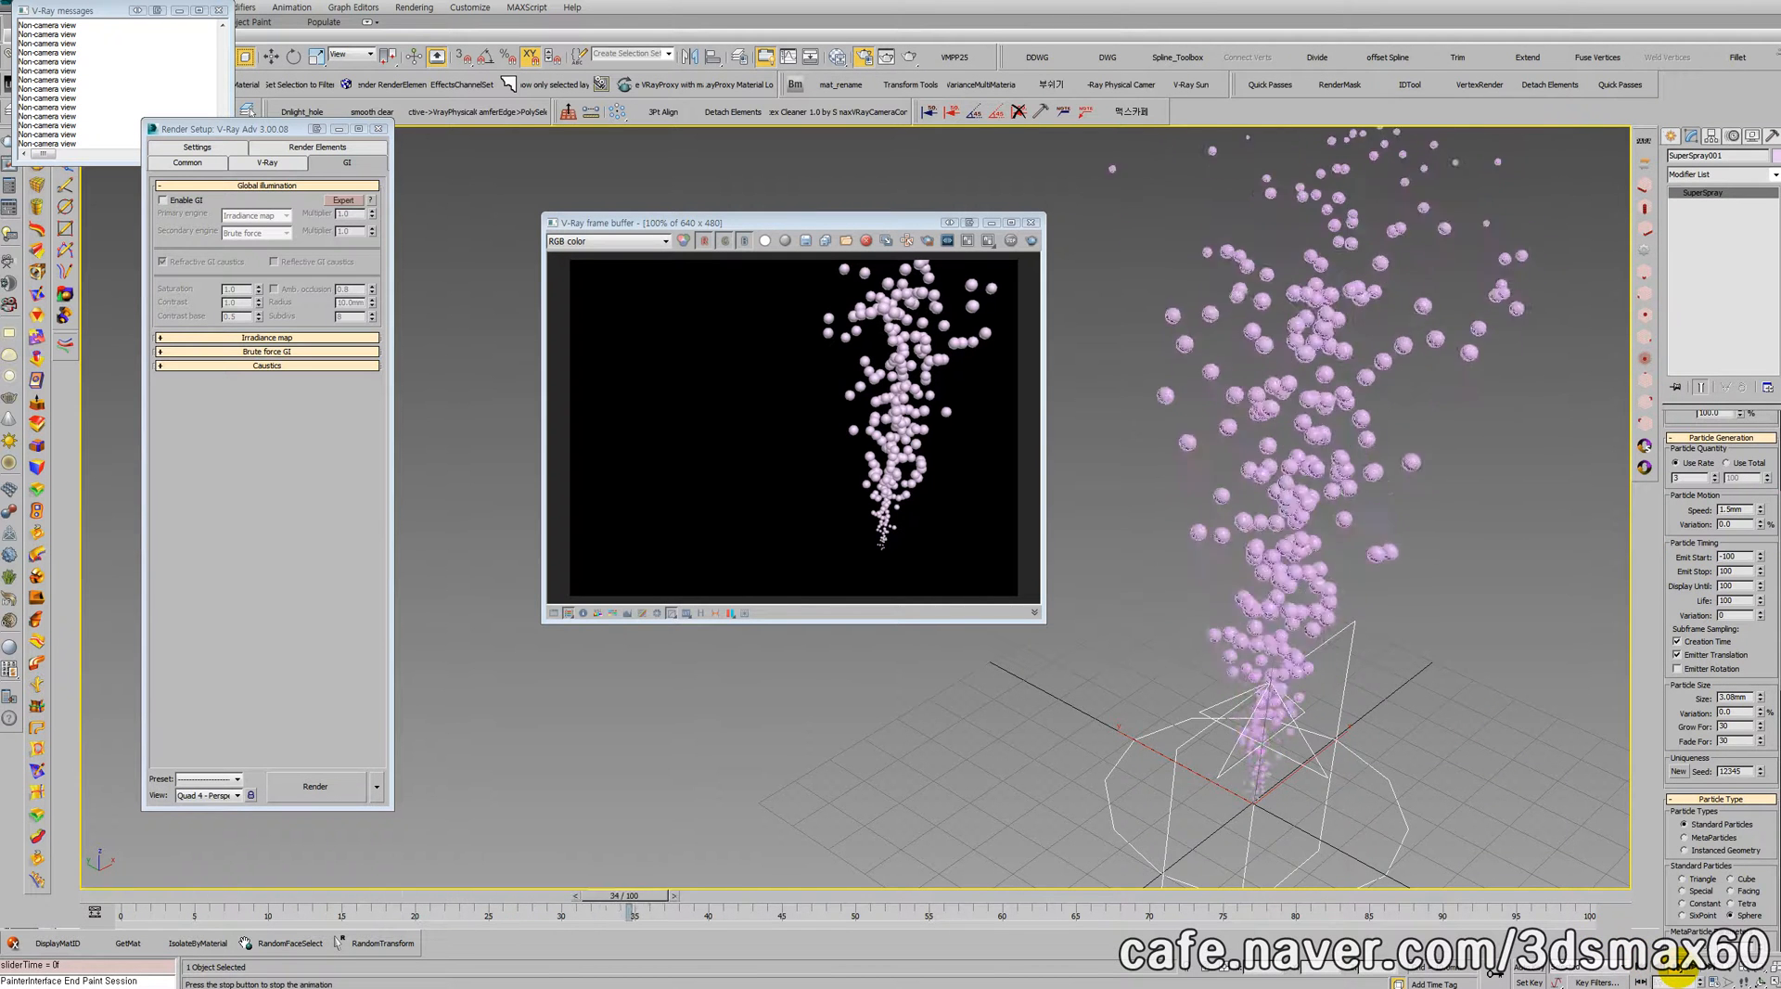
scroll(1266, 520, up, 5)
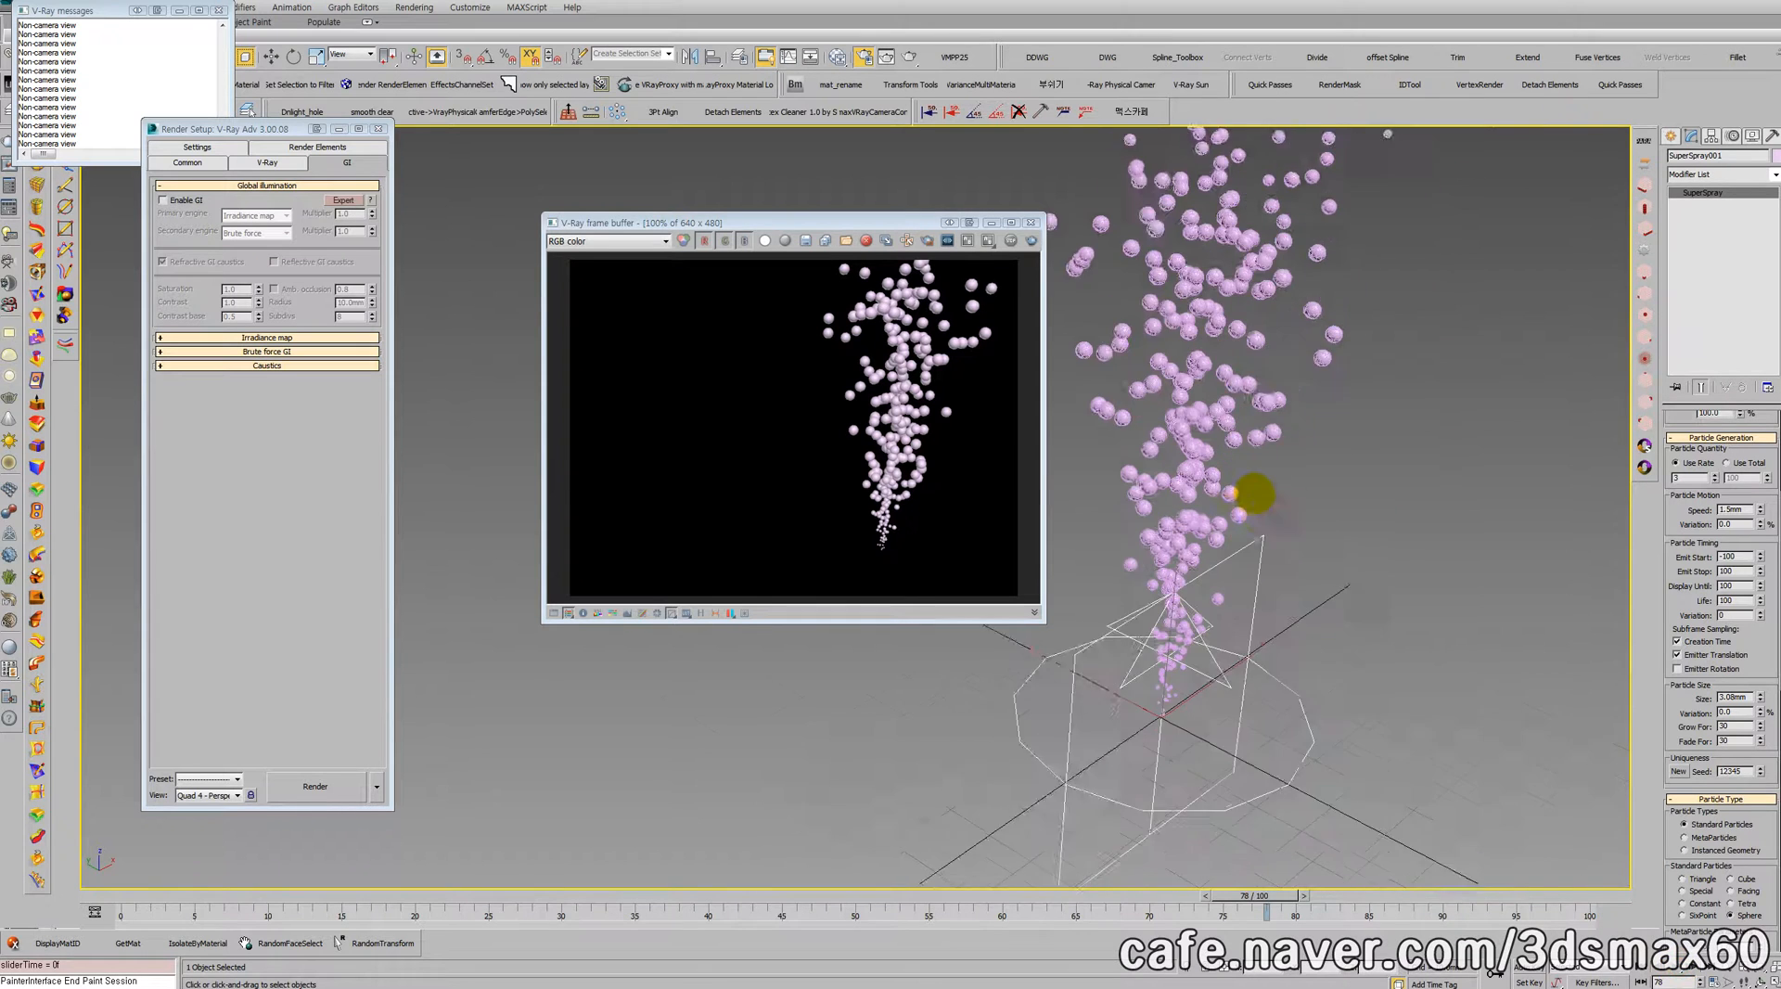
middle_drag(1247, 526, 1293, 529)
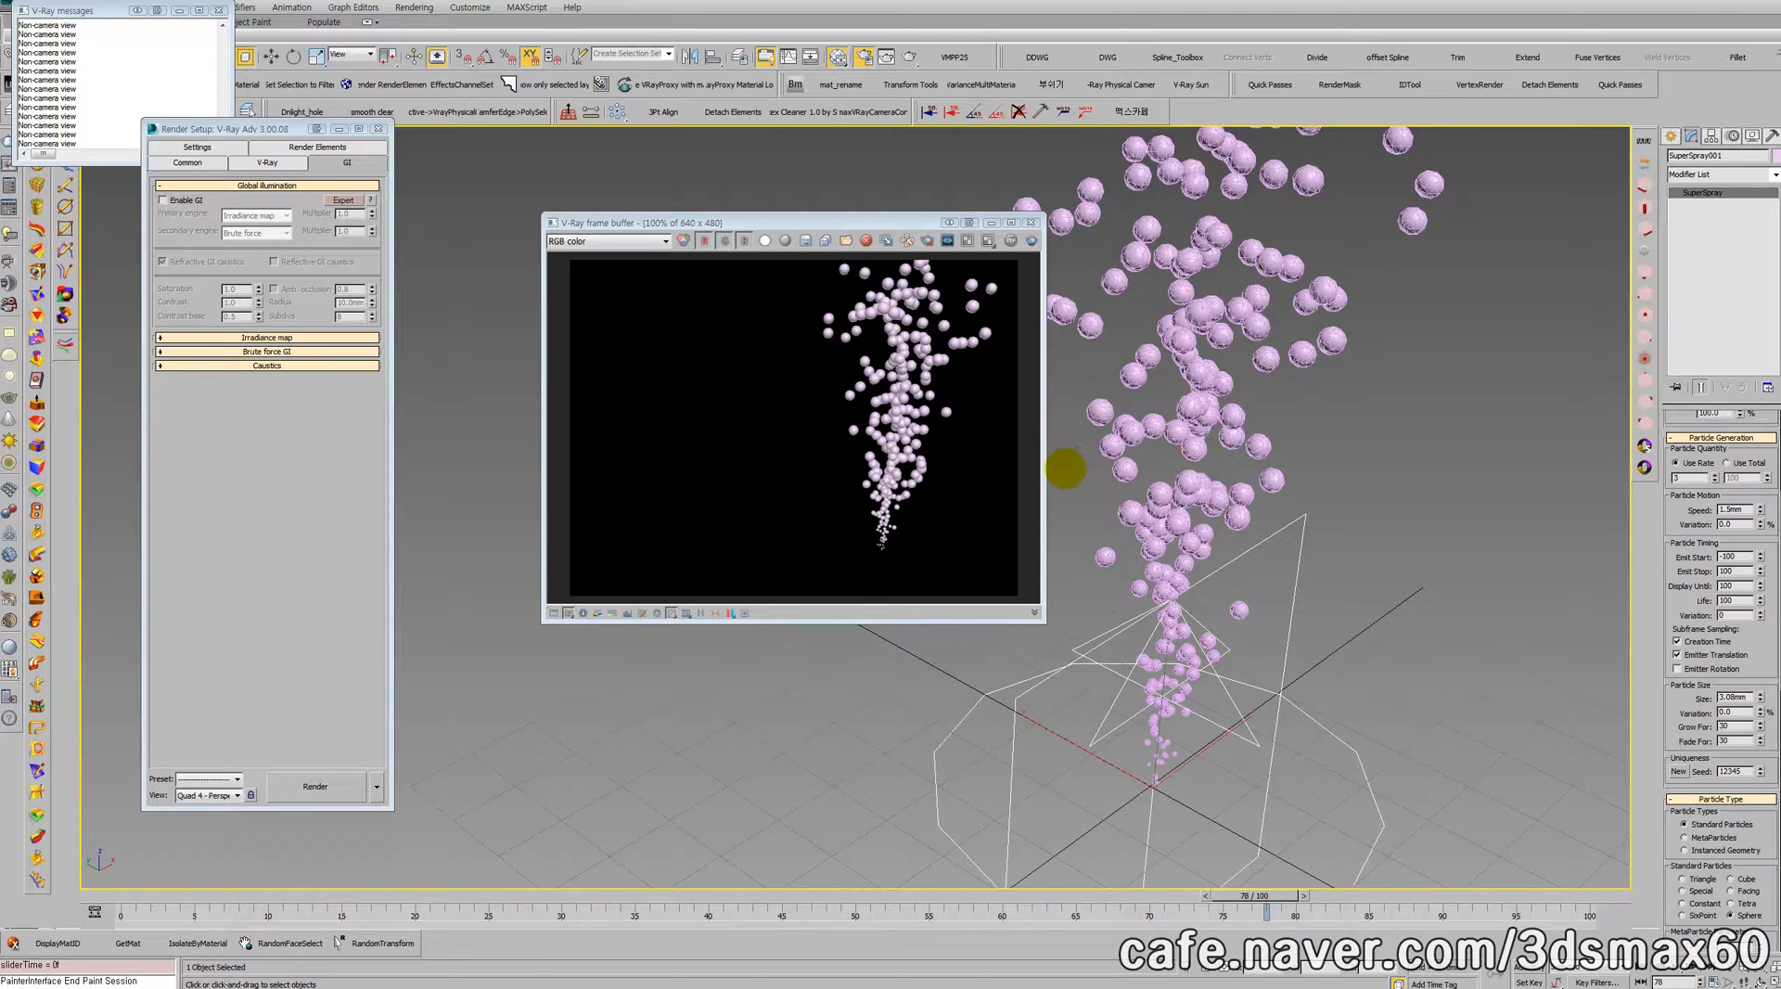
Step: Create a VRayMtl material in the Slate Material Editor and open its parameters
key(m)
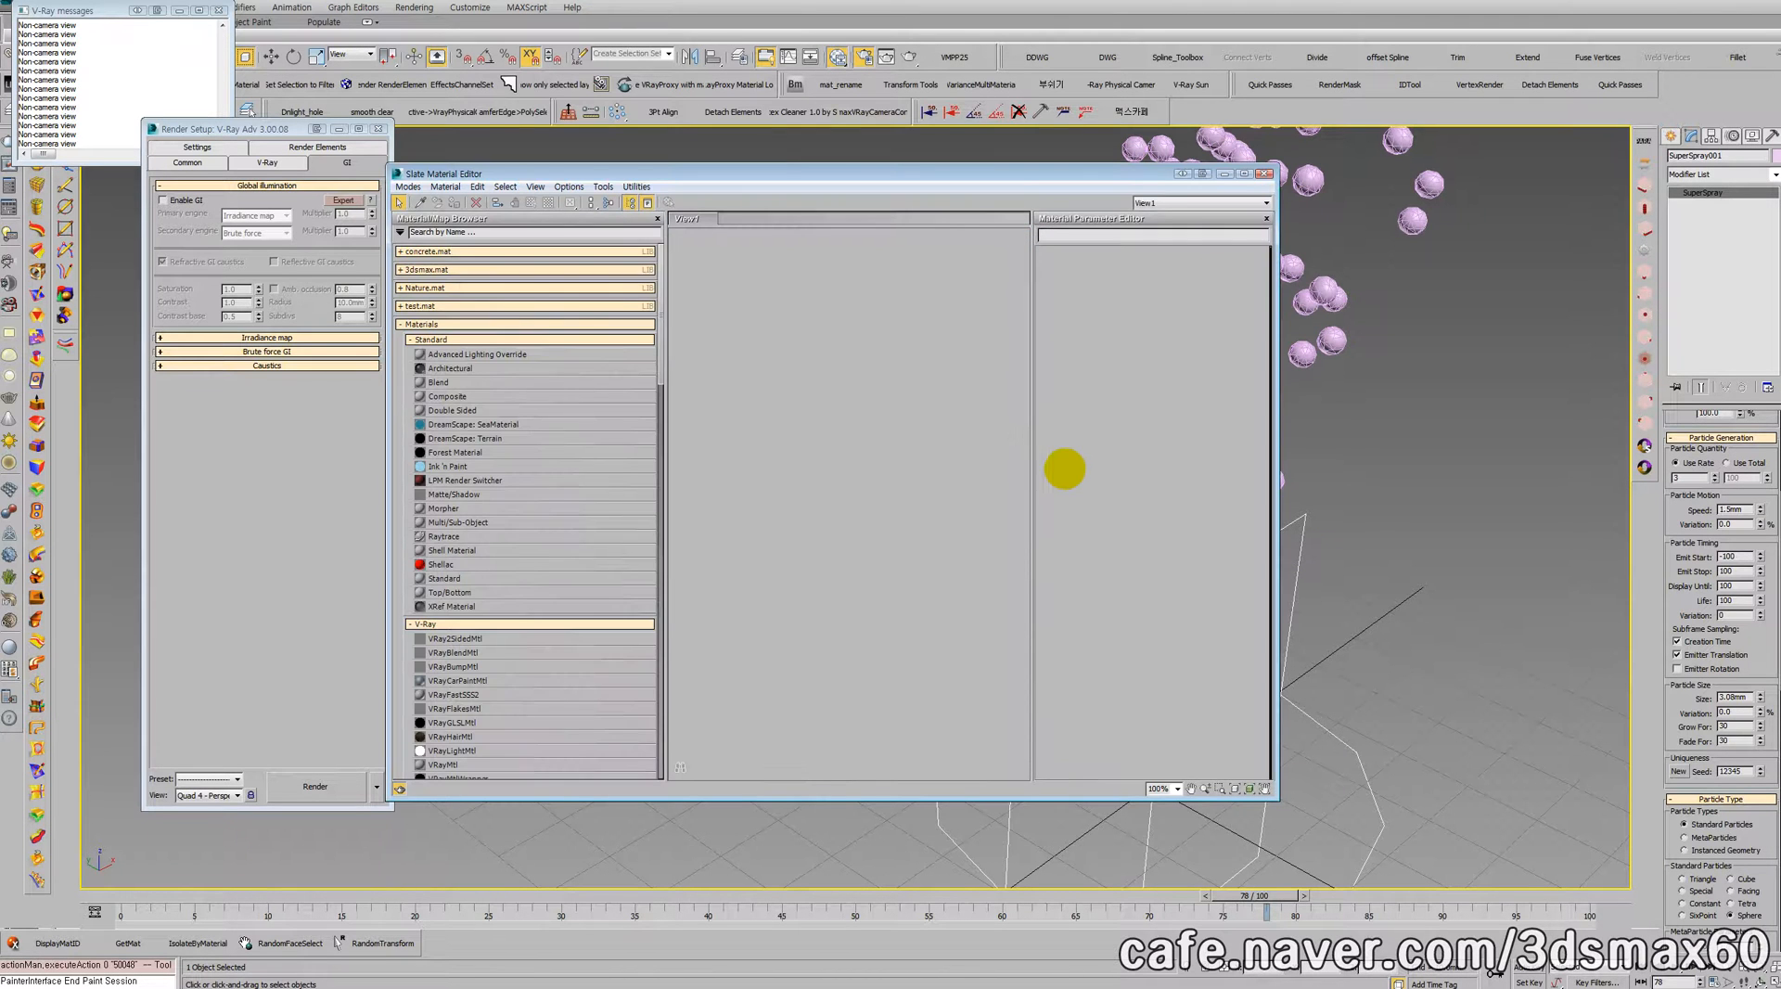
right_click(779, 355)
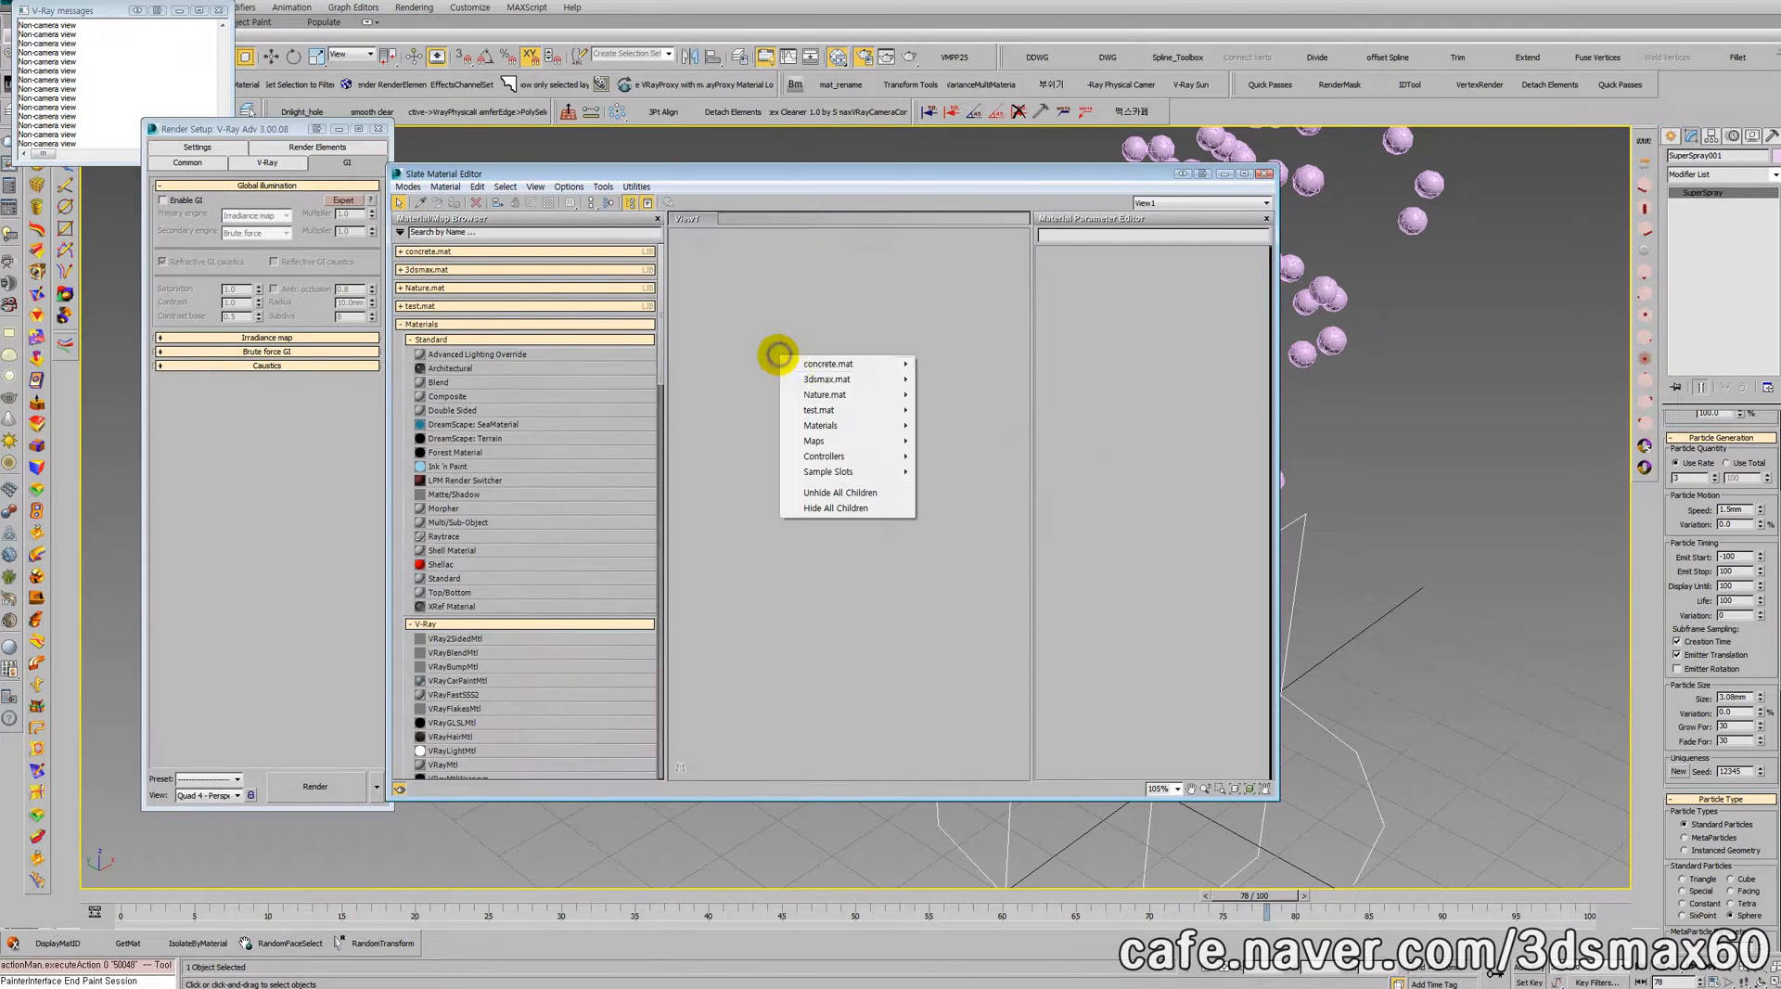
mouse_move(822, 428)
mouse_move(733, 440)
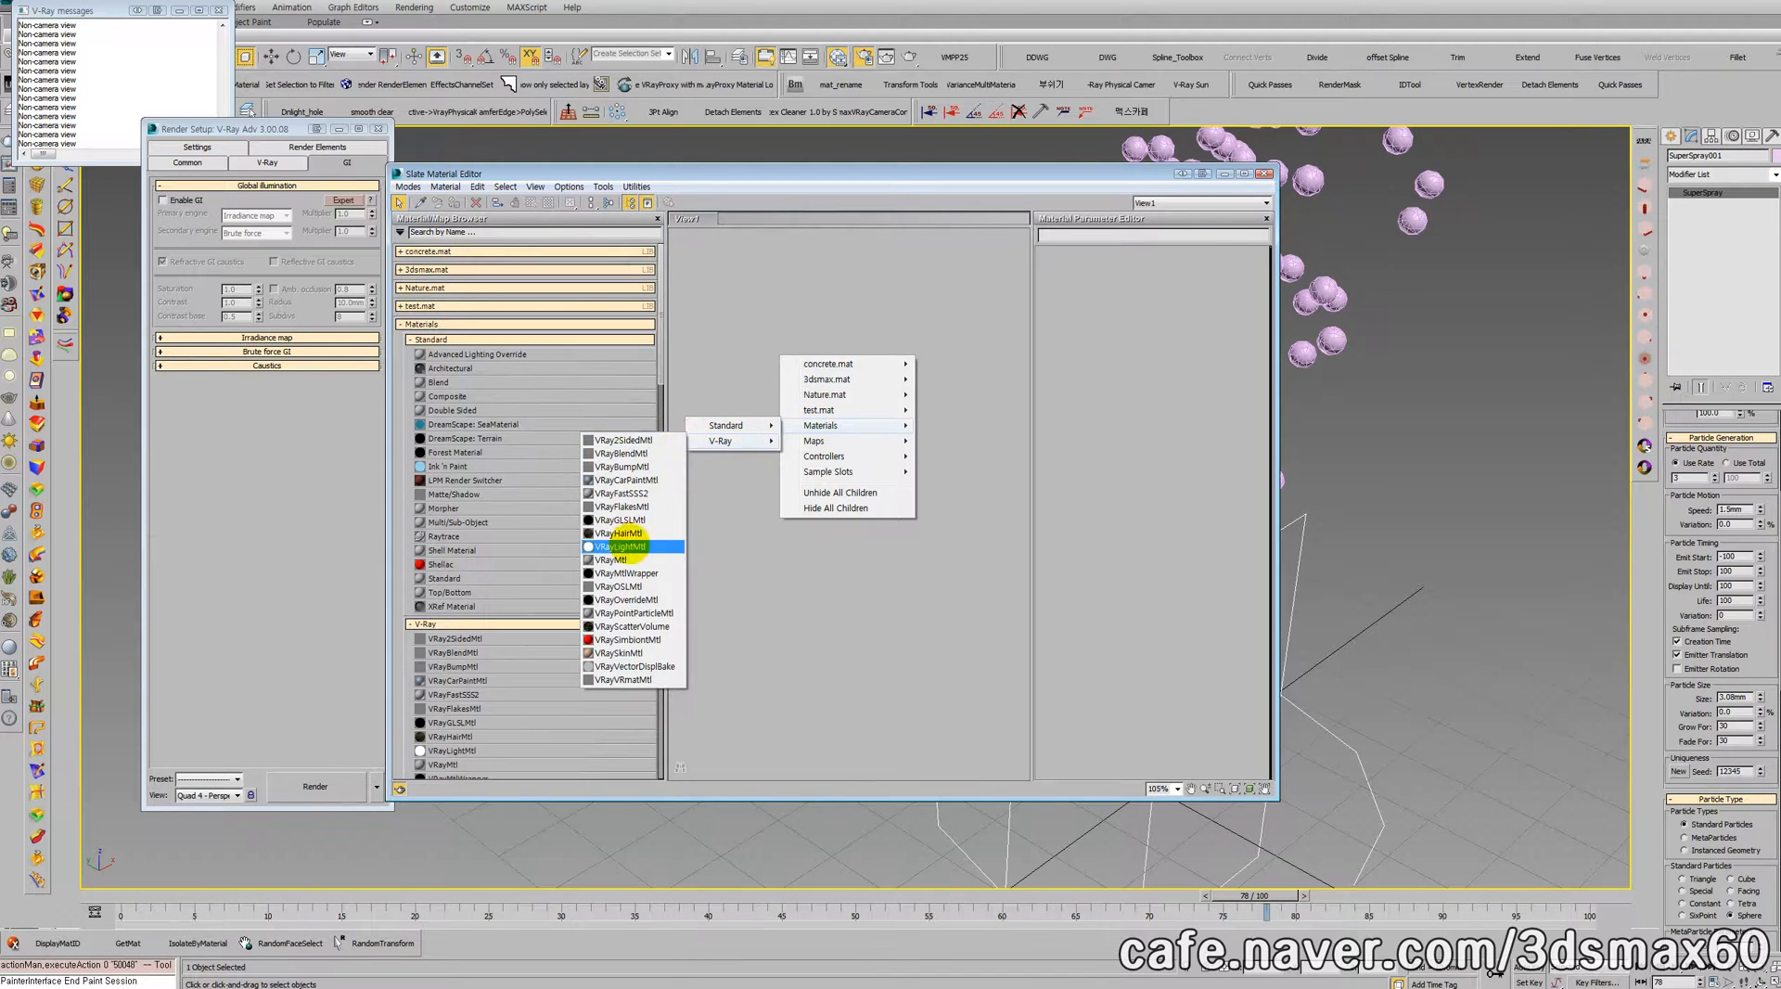
click(628, 559)
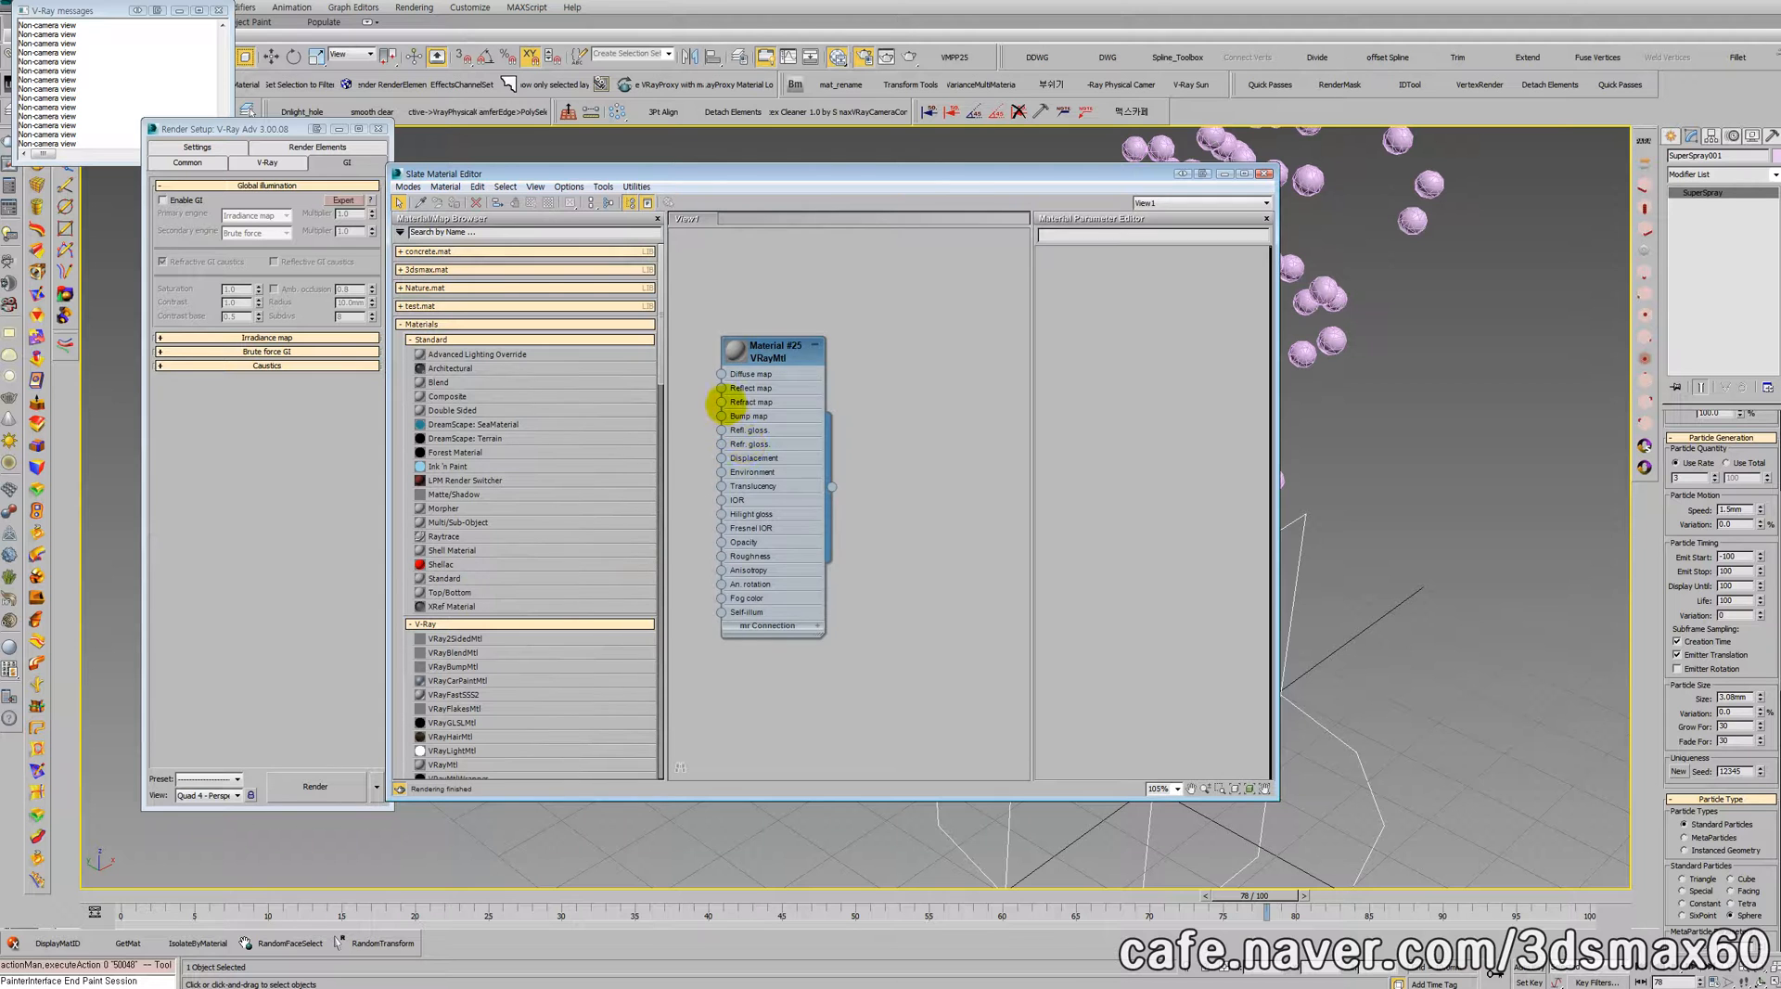
click(778, 358)
double_click(778, 352)
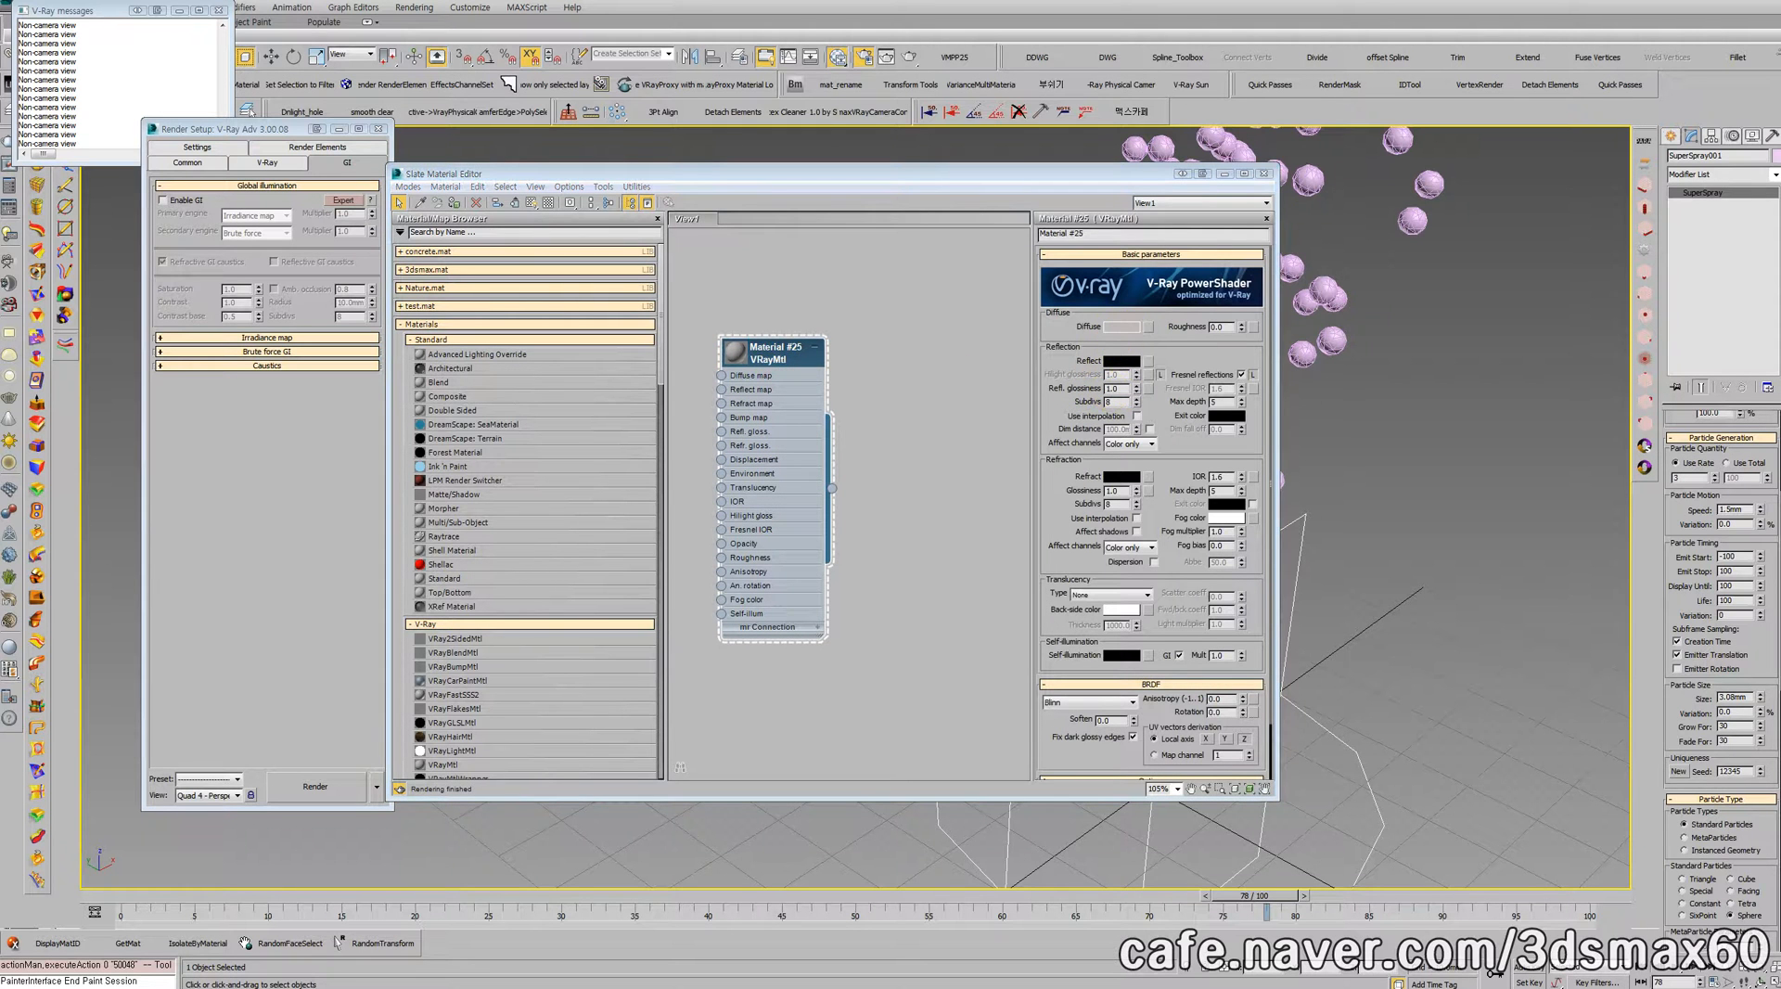
Step: Set the new VRayMtl's diffuse color to light blue and its reflection color to white
click(1121, 327)
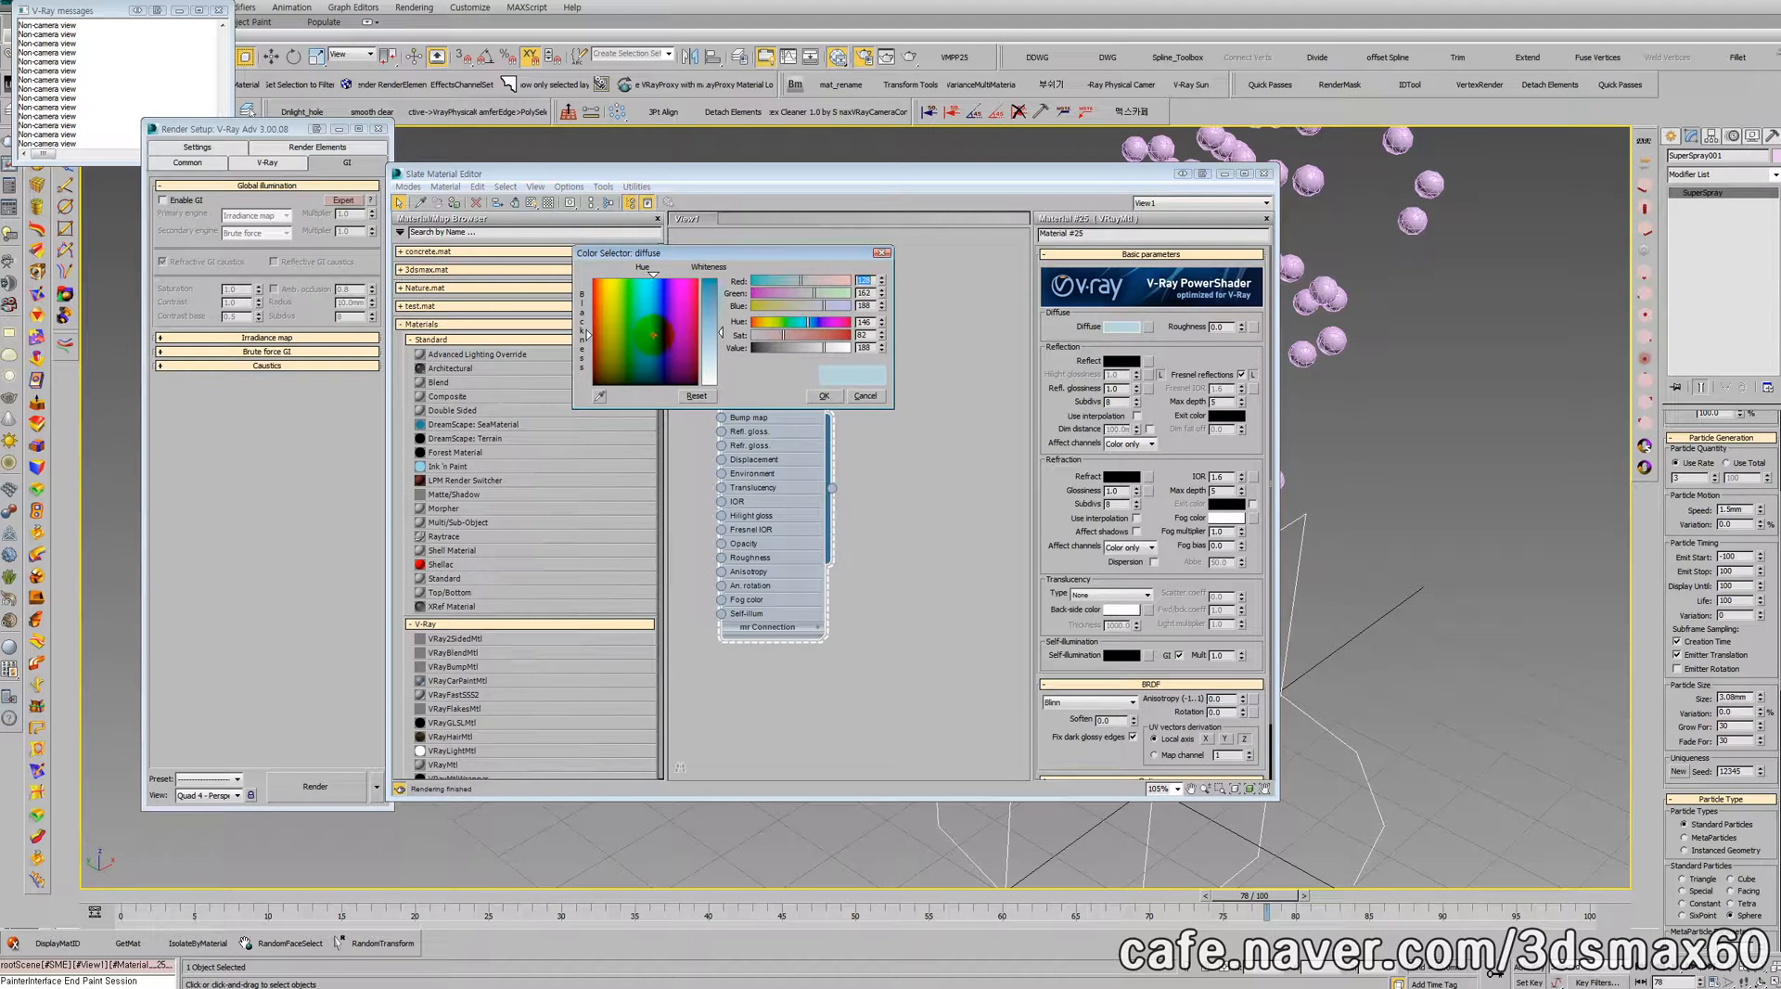
click(821, 395)
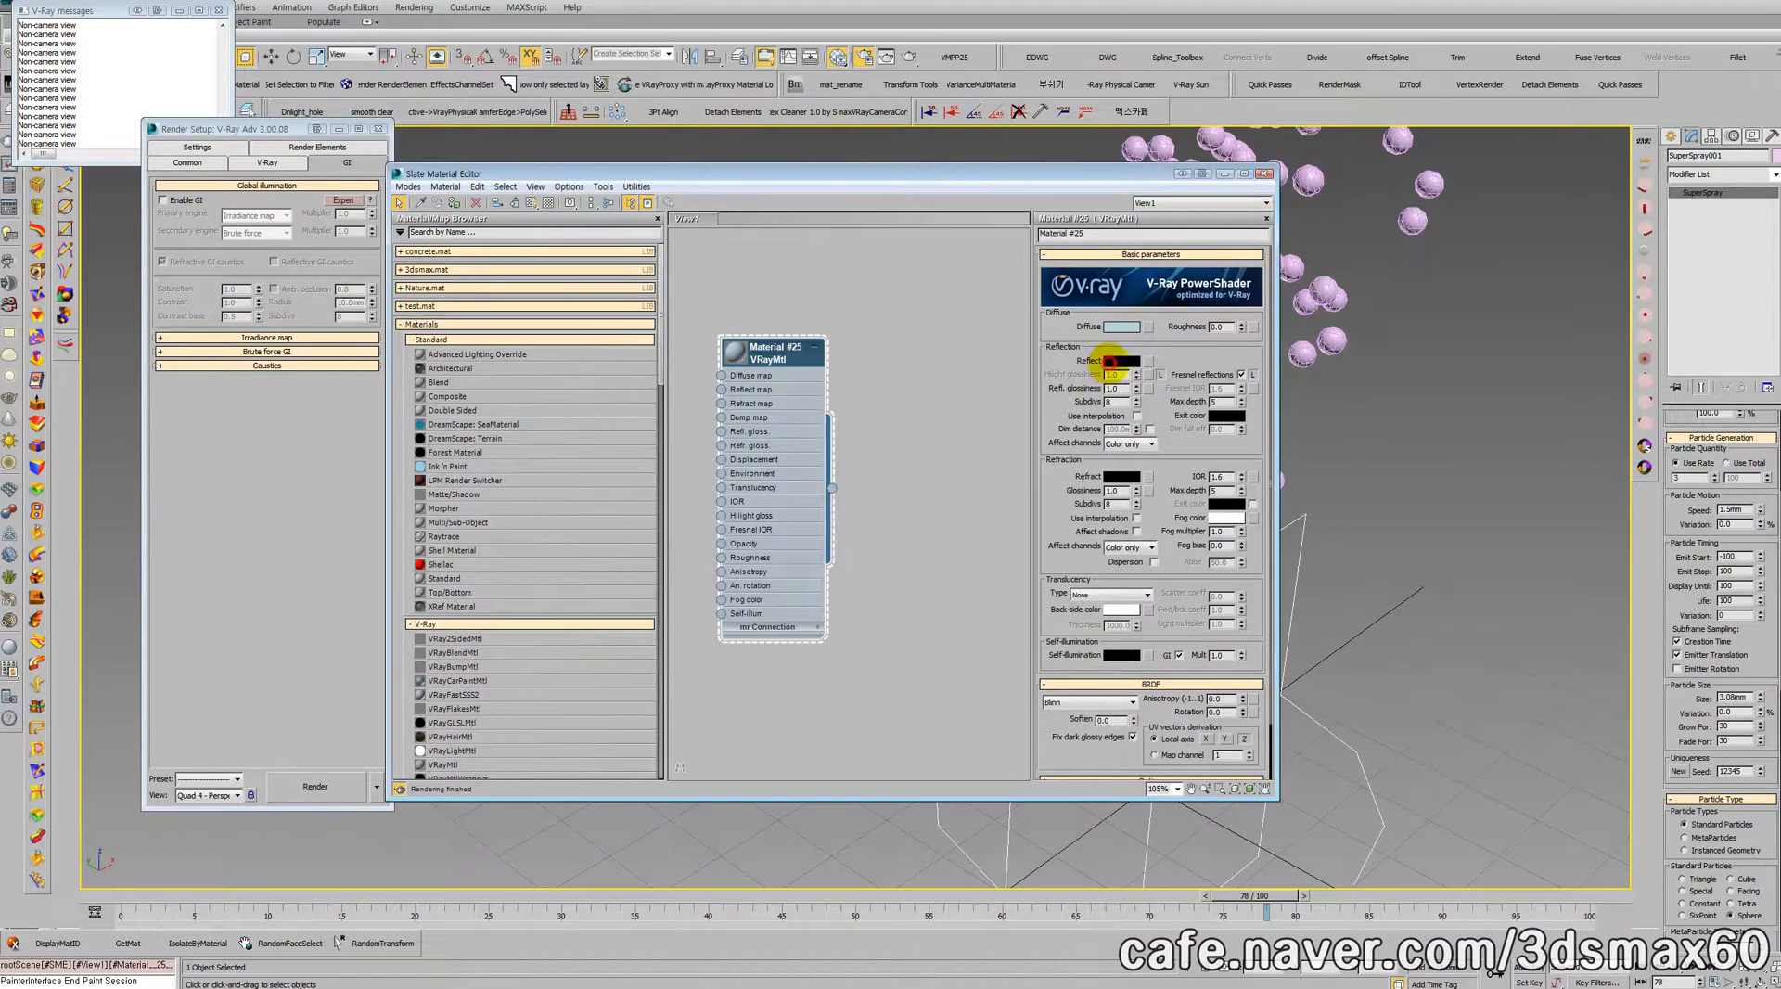
click(1112, 361)
click(710, 280)
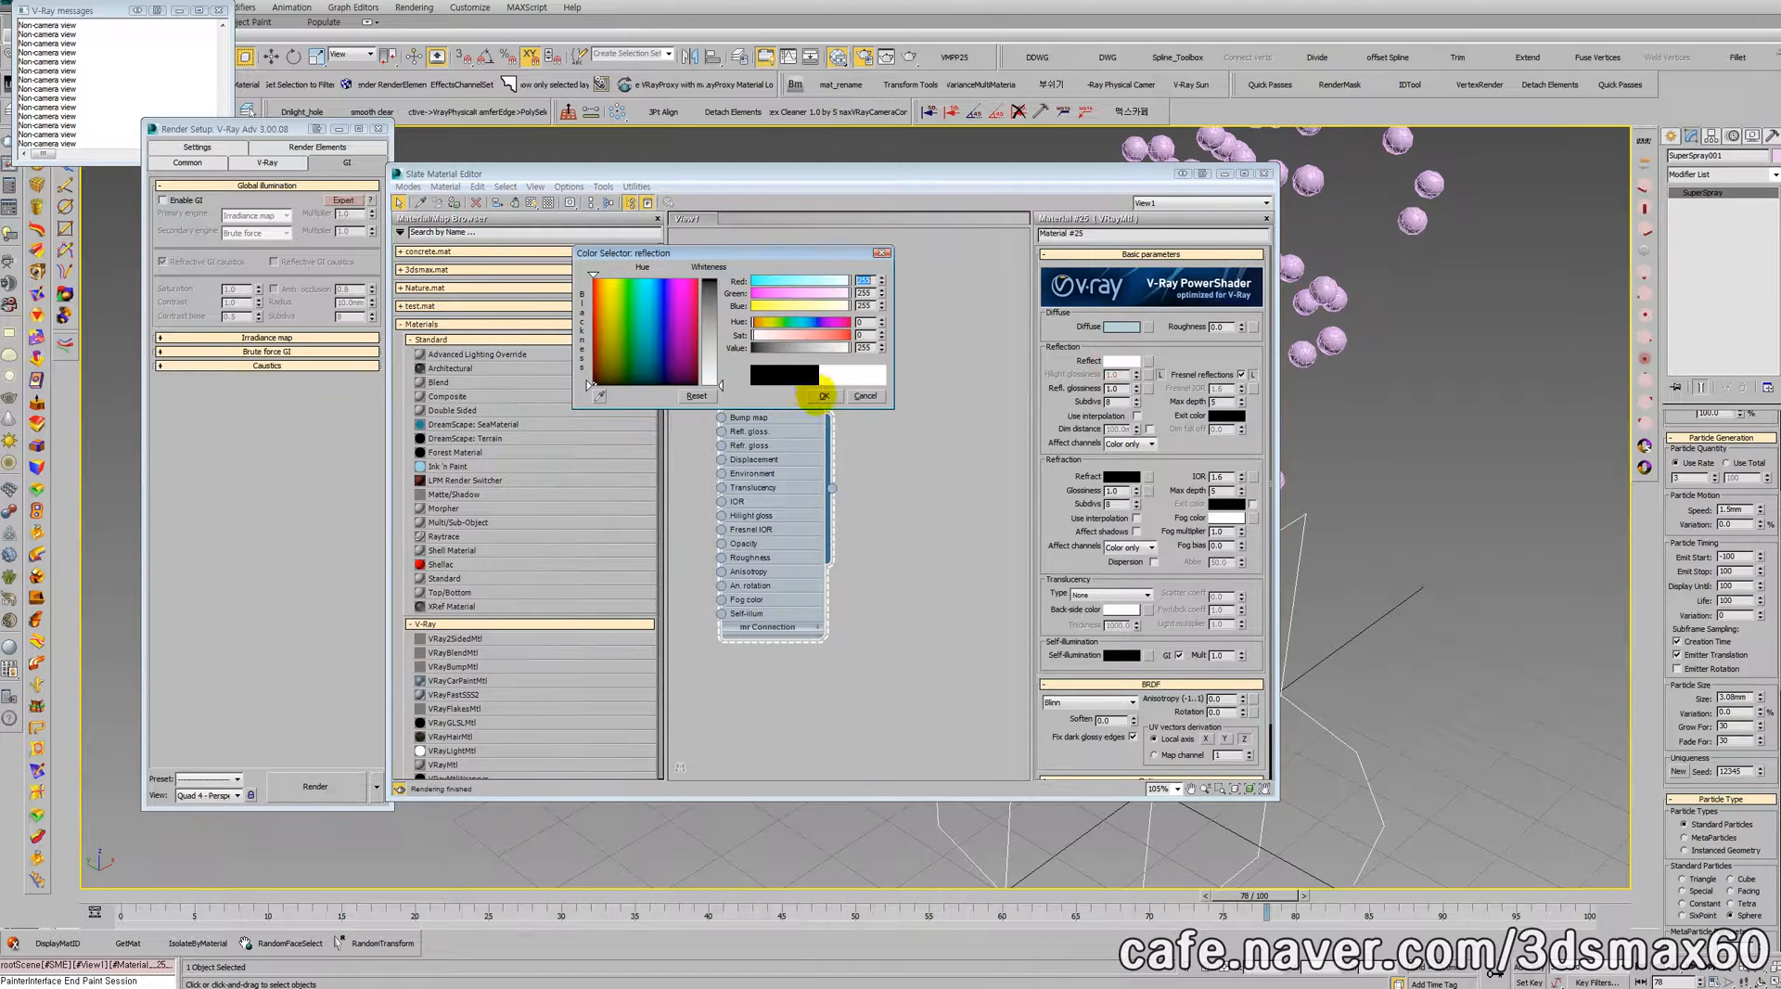
click(822, 395)
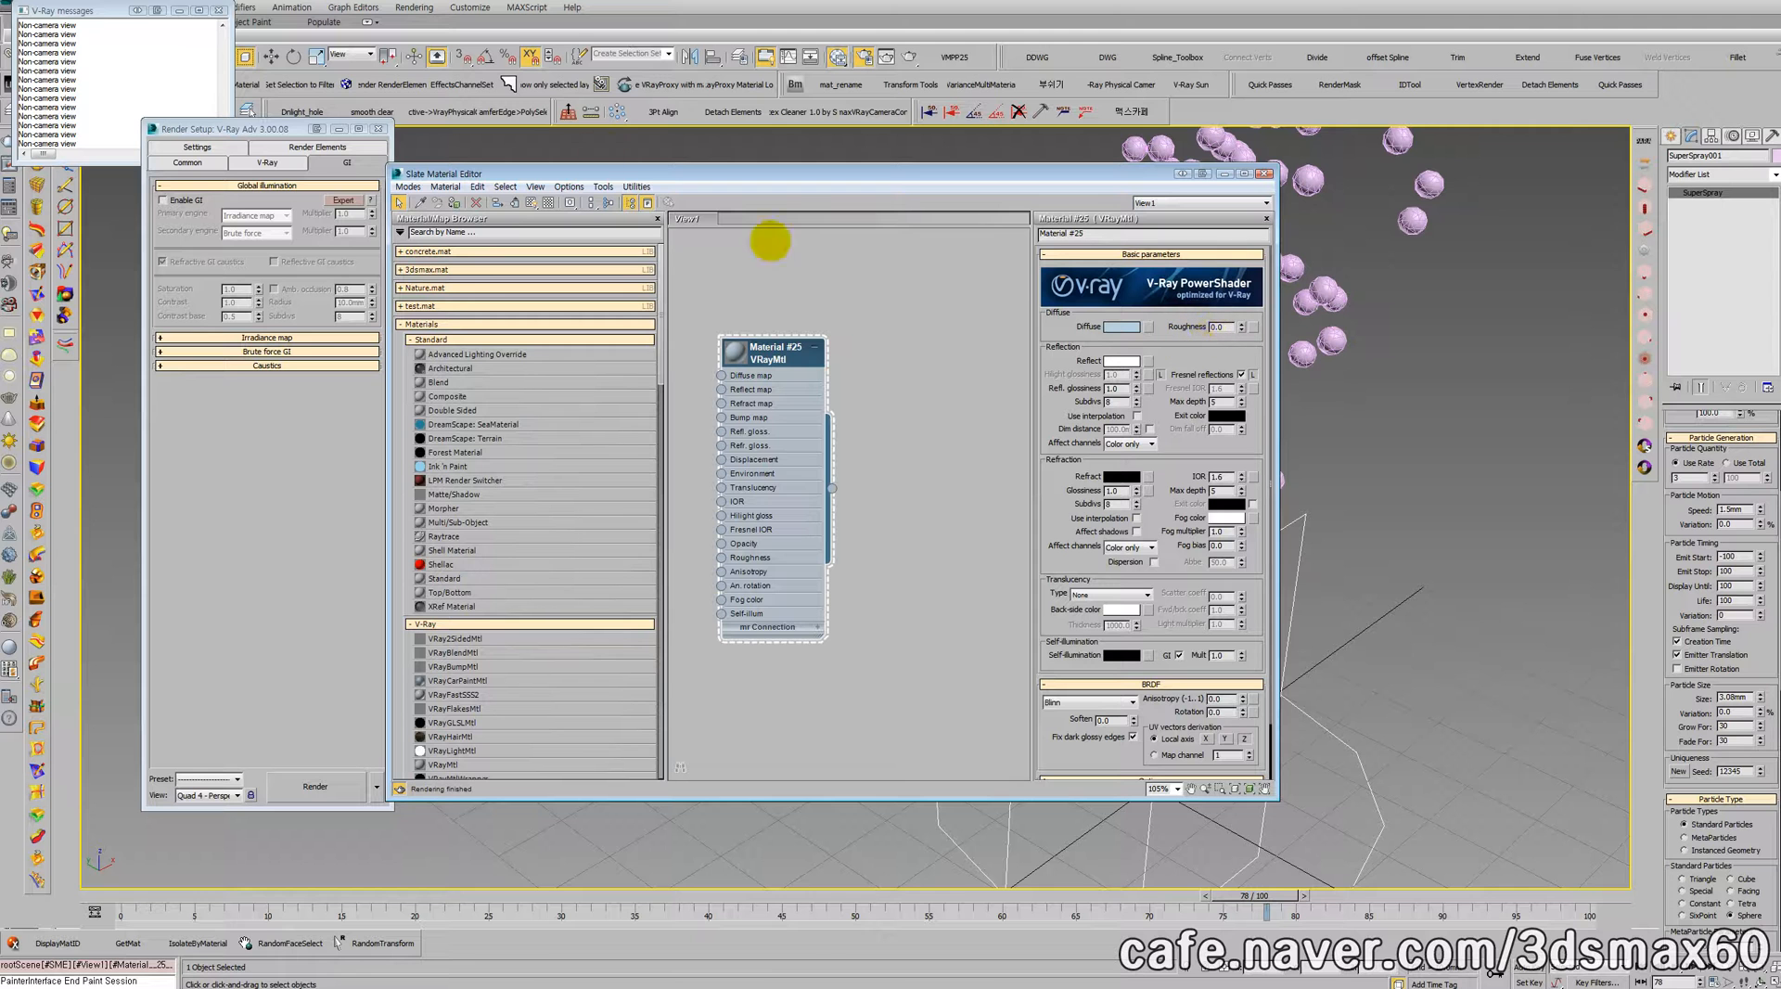
Step: Switch from the Slate Material Editor to the Compact Material Editor
click(407, 186)
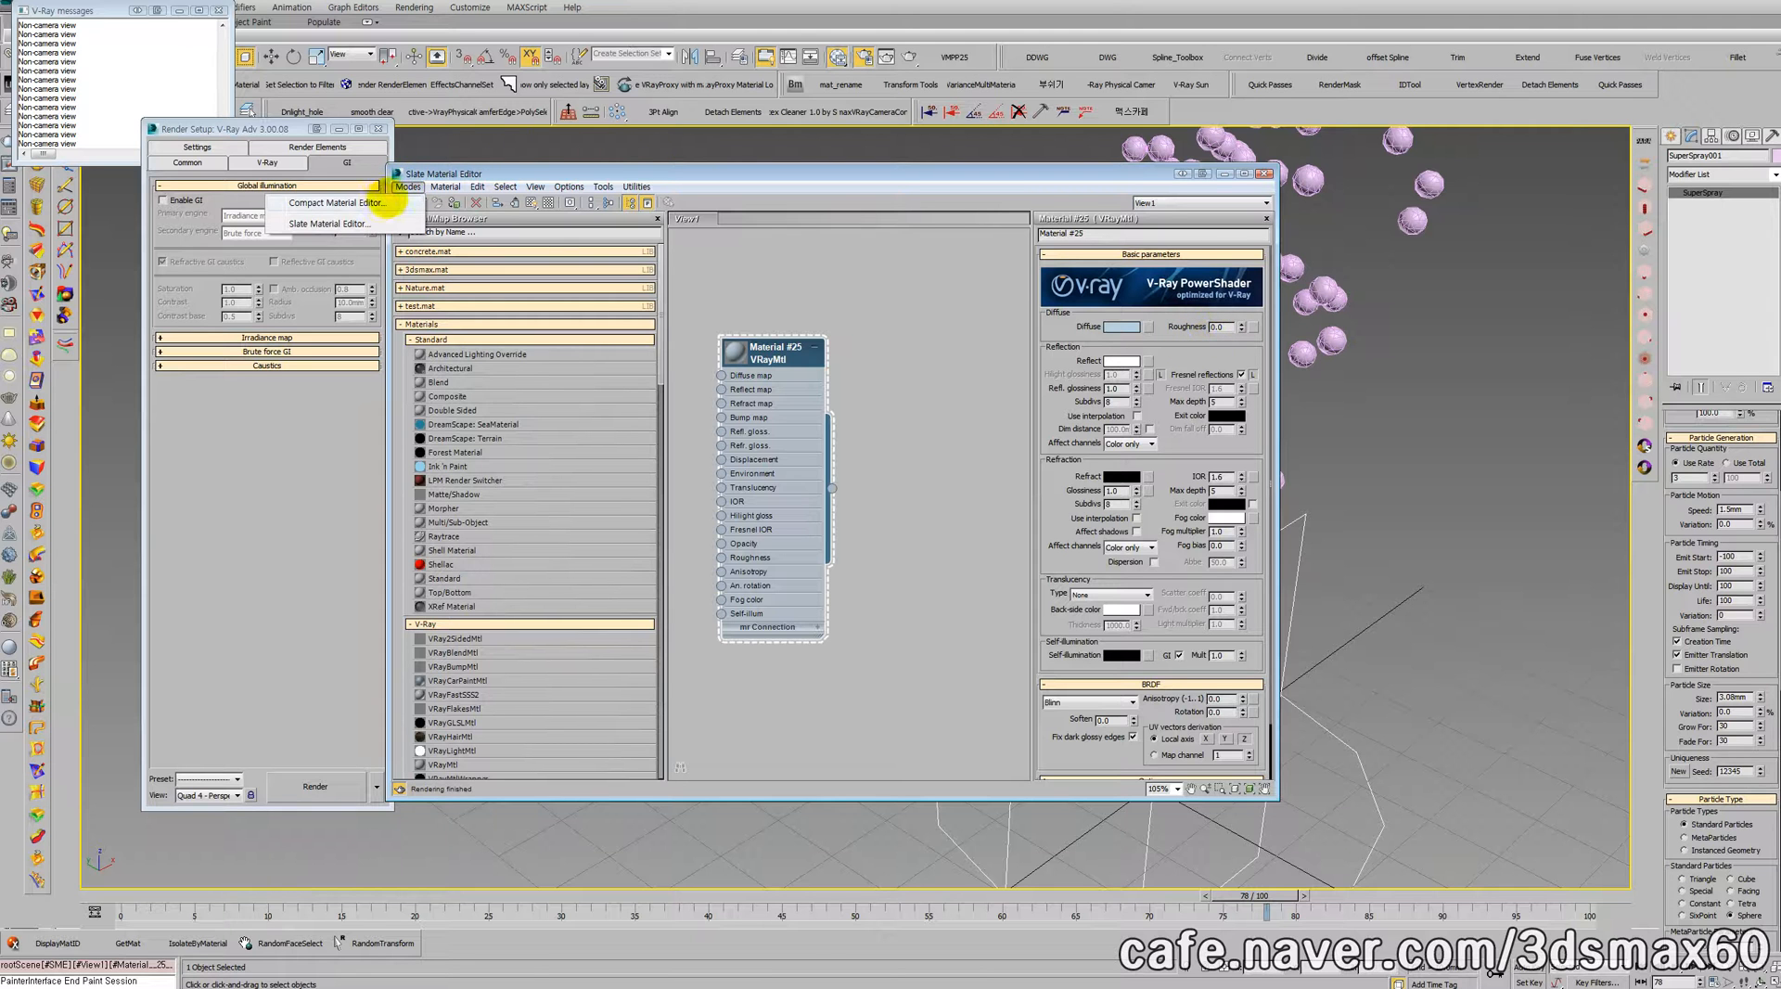
click(378, 203)
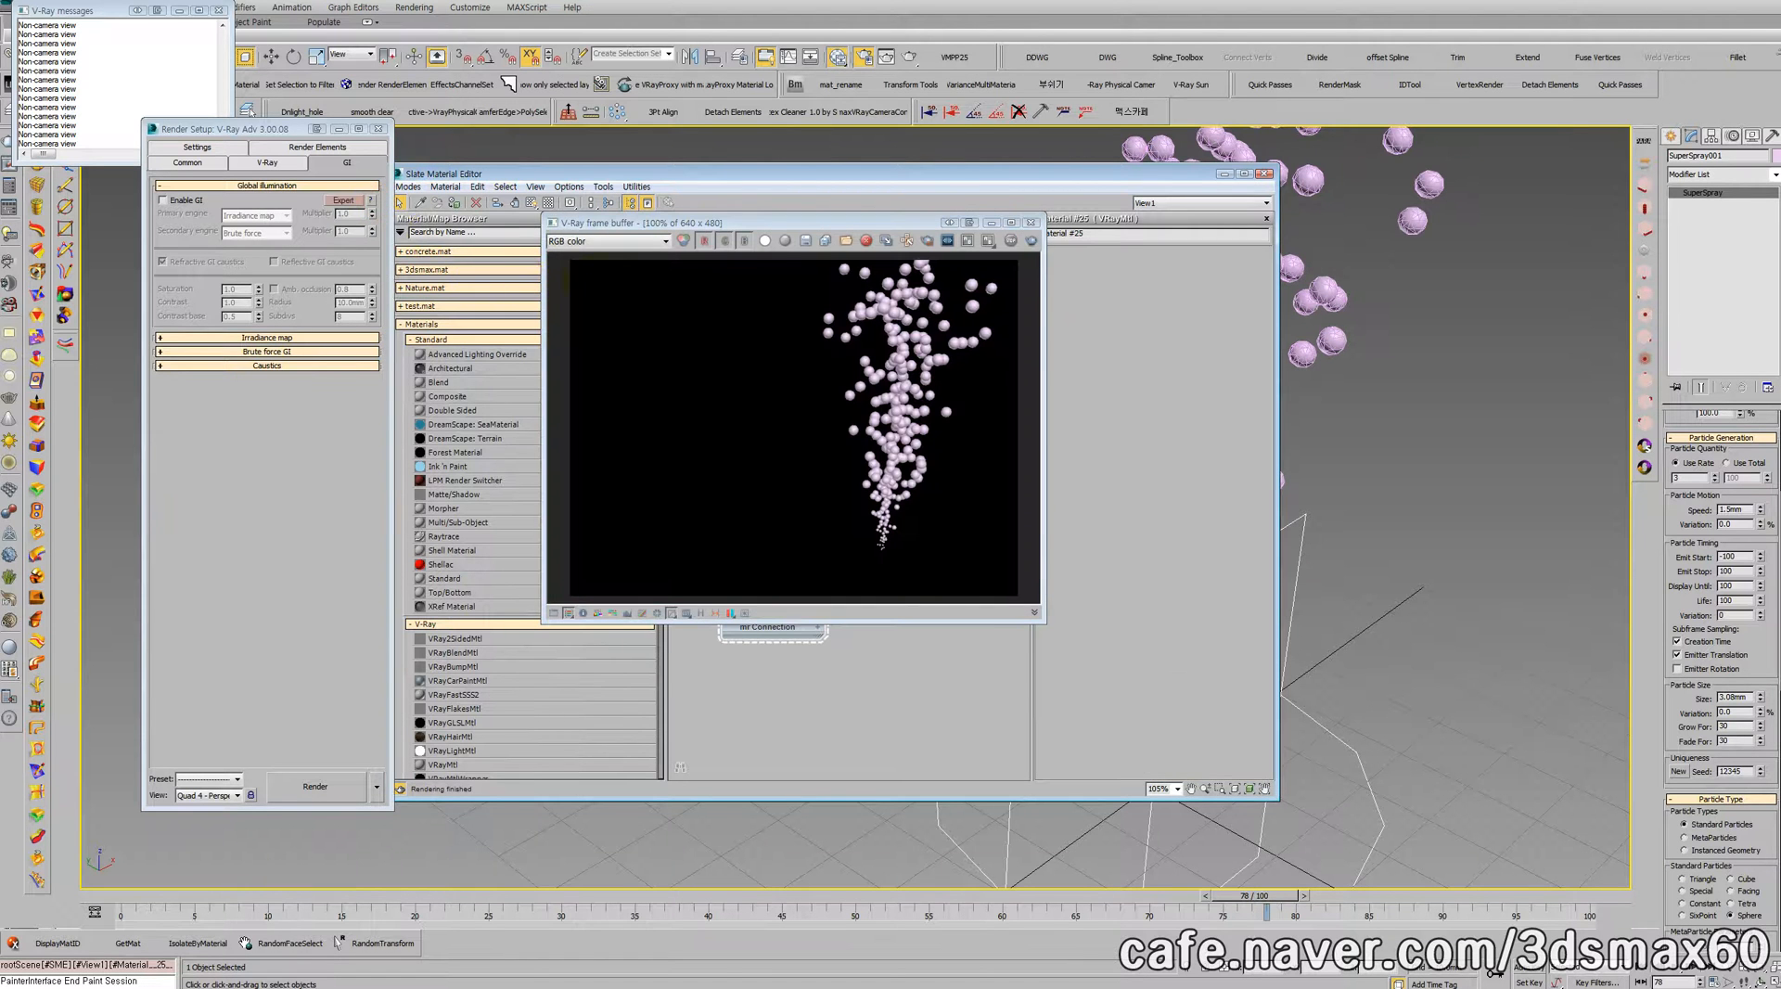
Step: Change Material #2 to the Standard type and try its Face Map option, leaving the option off
click(538, 343)
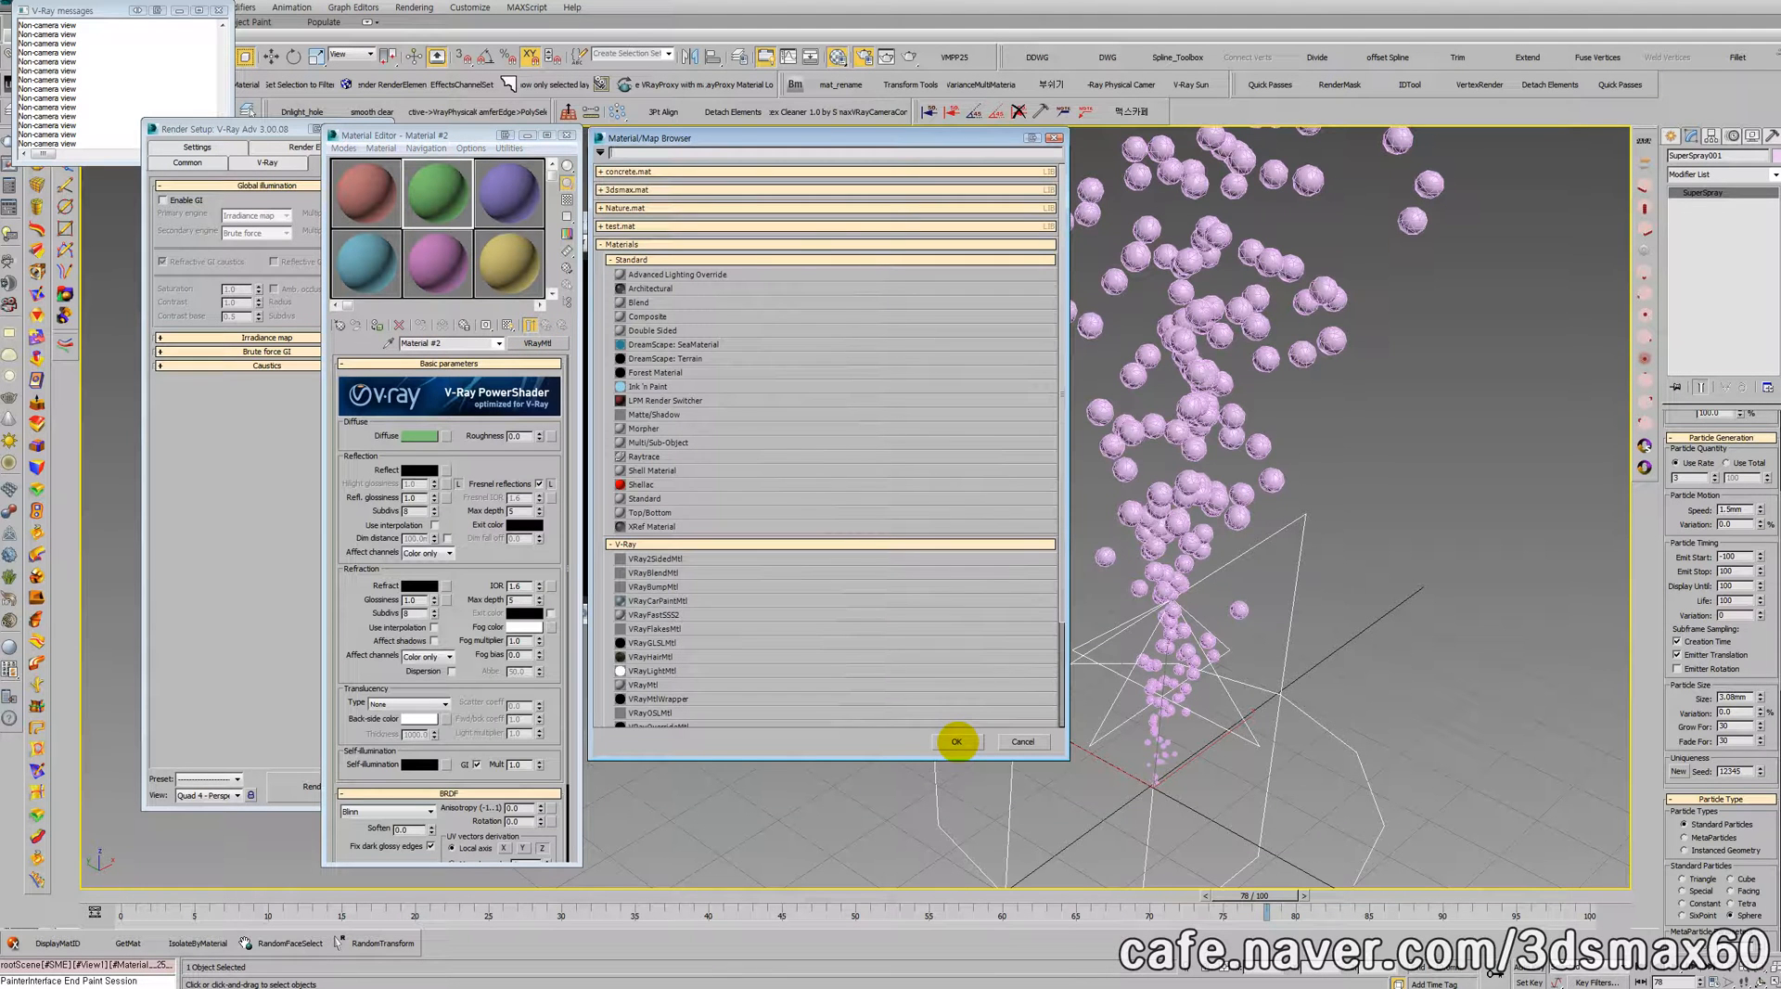
click(538, 343)
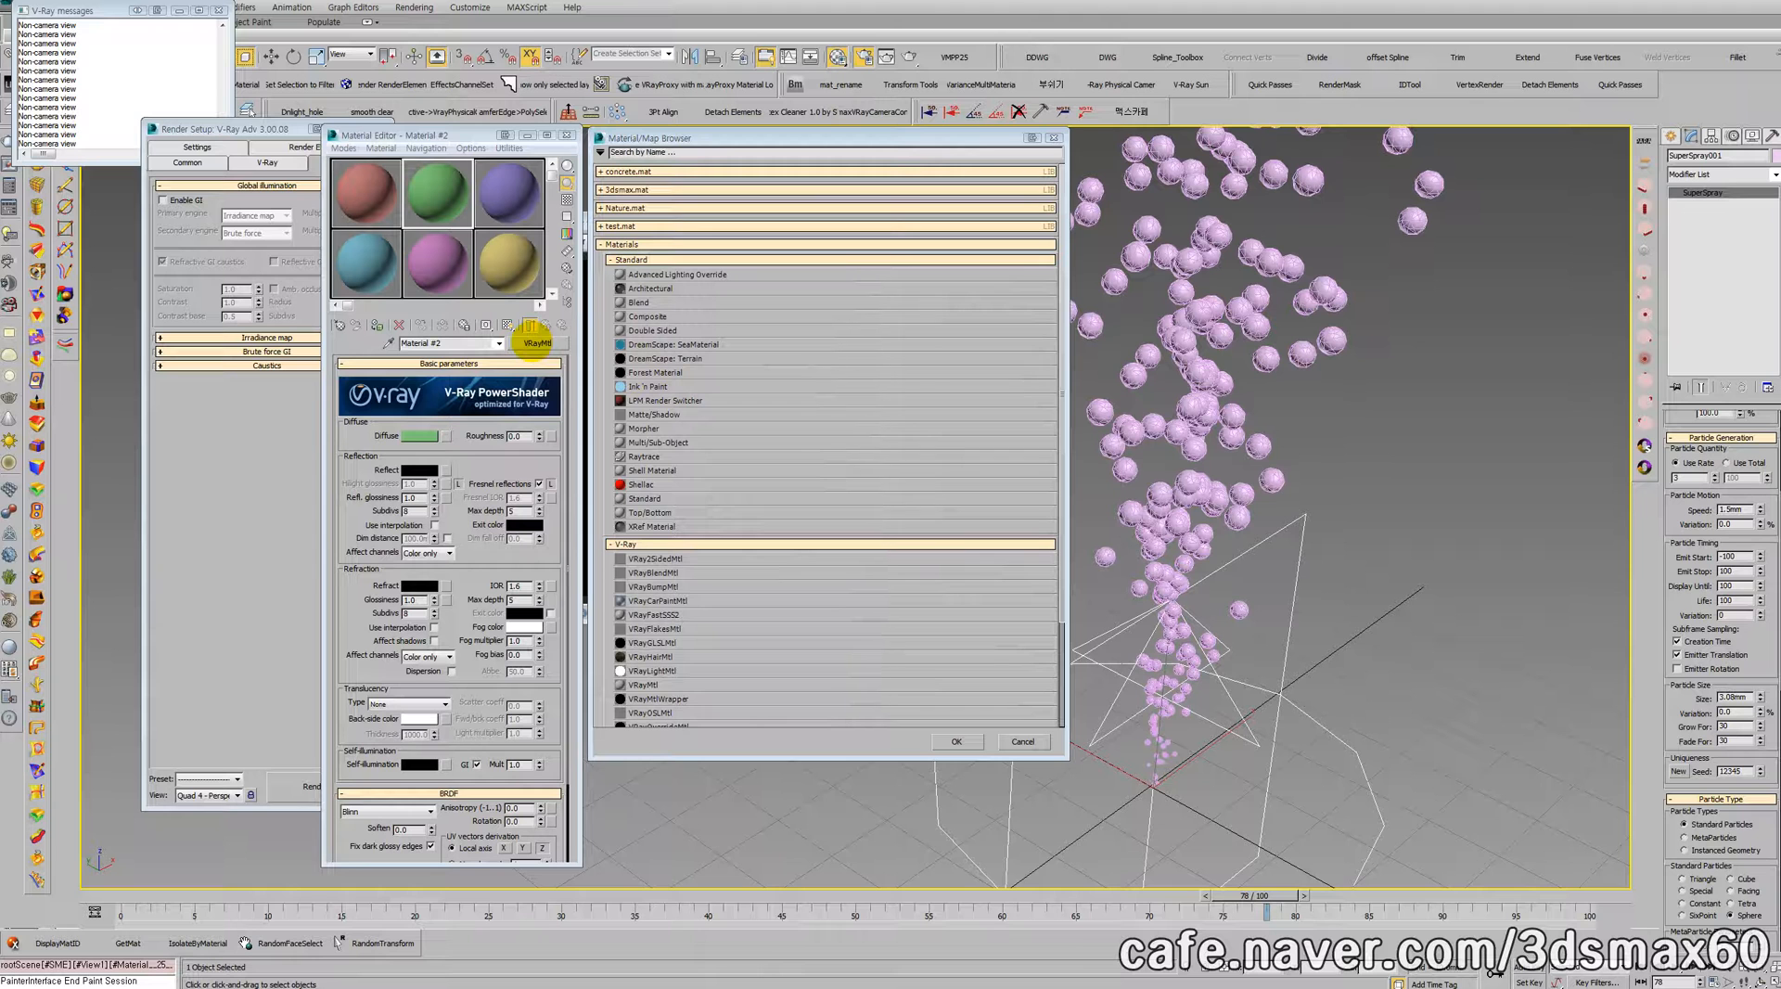
double_click(657, 497)
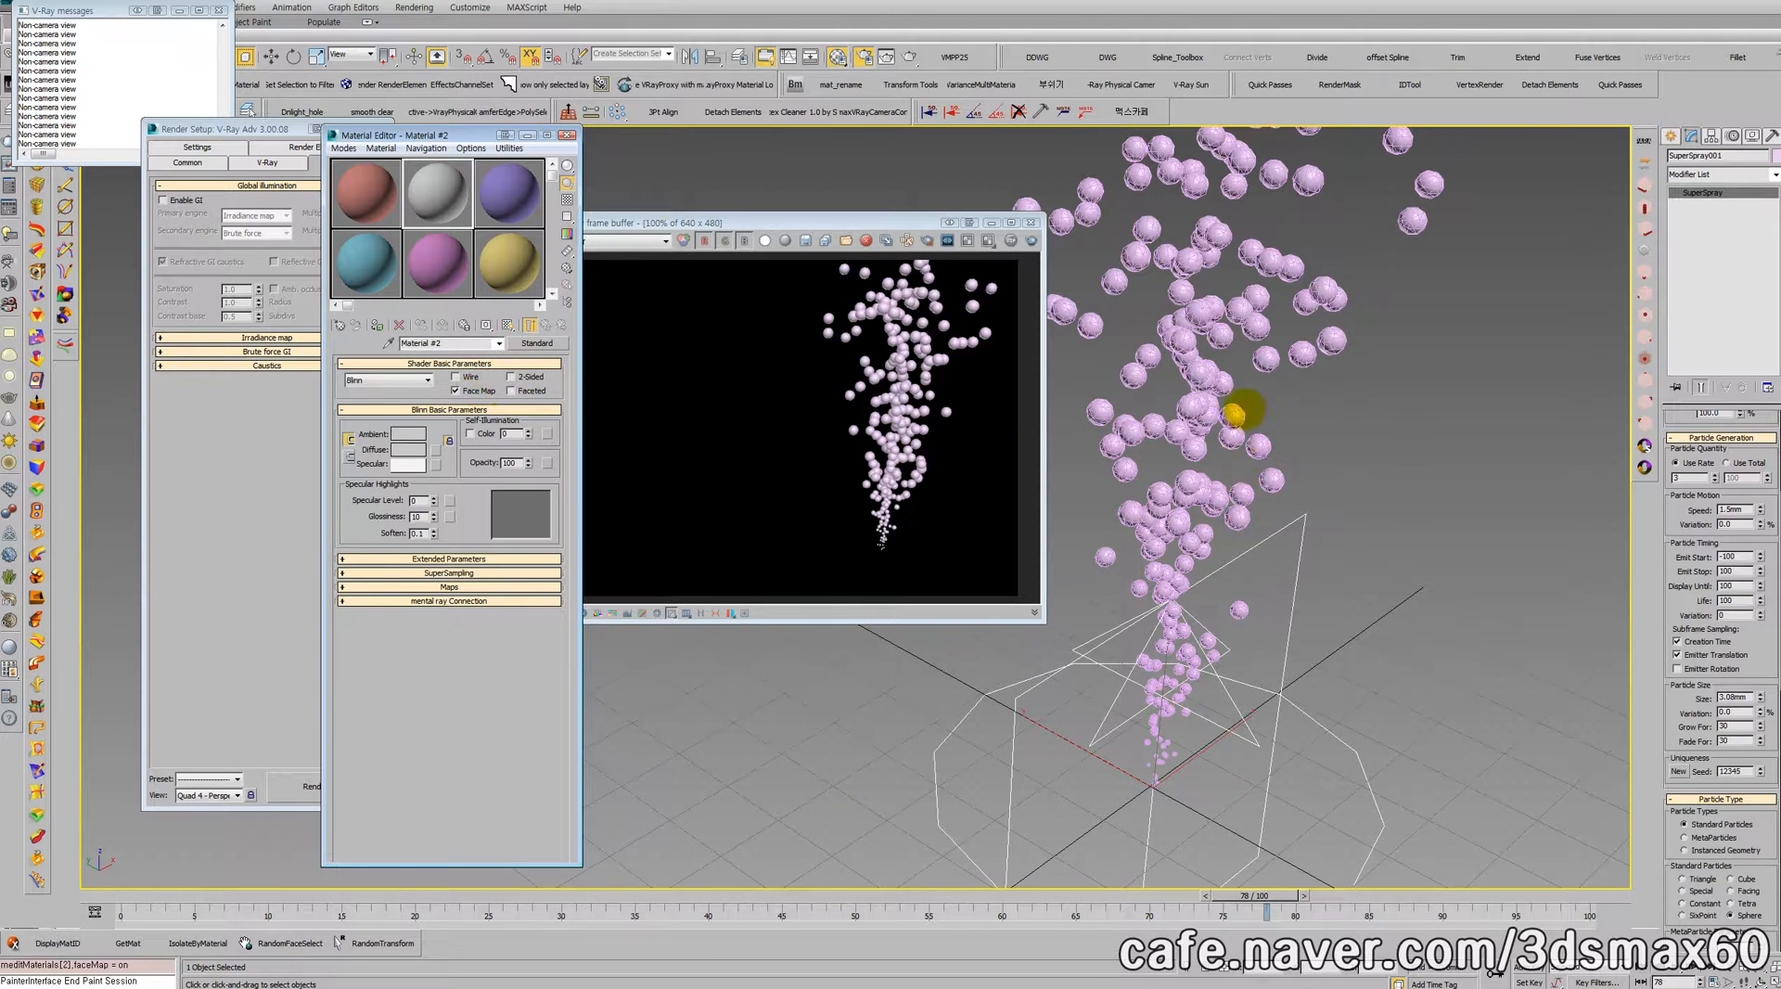
click(477, 390)
click(478, 389)
Step: In the first slot's VRayMtl, set the diffuse color to muted blue (50, 75, 93) and the reflection color to white
click(362, 195)
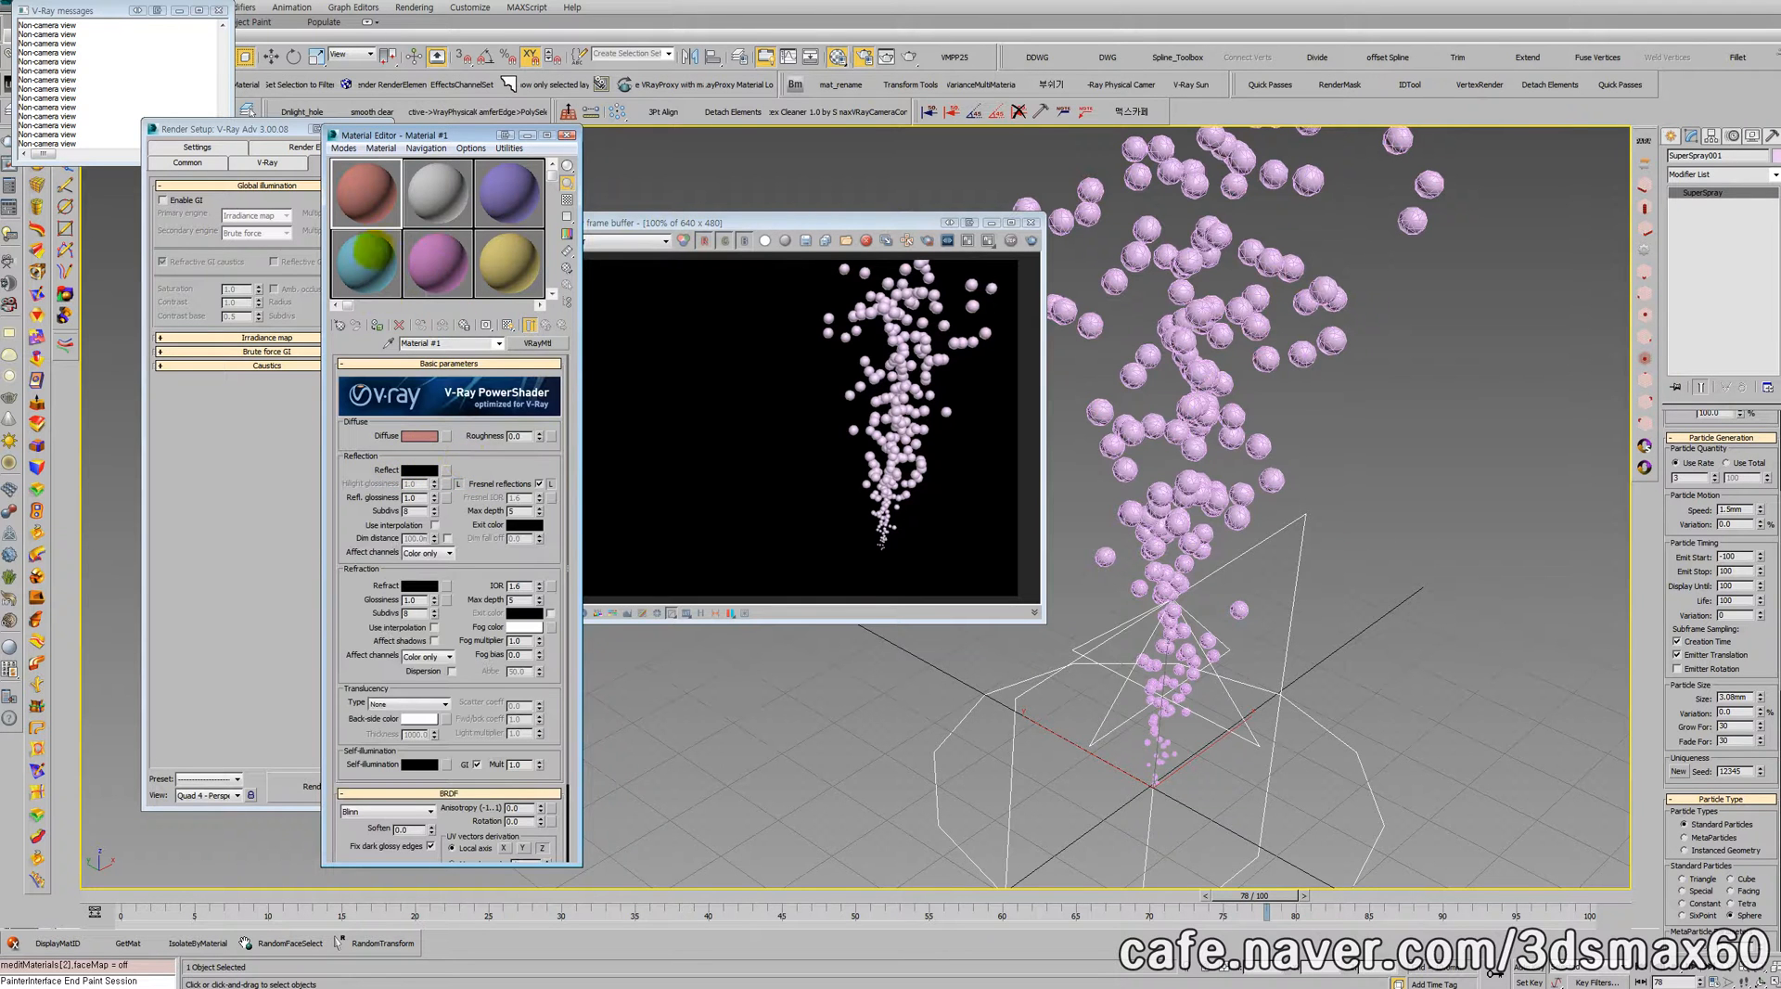
click(418, 435)
drag(638, 333, 653, 363)
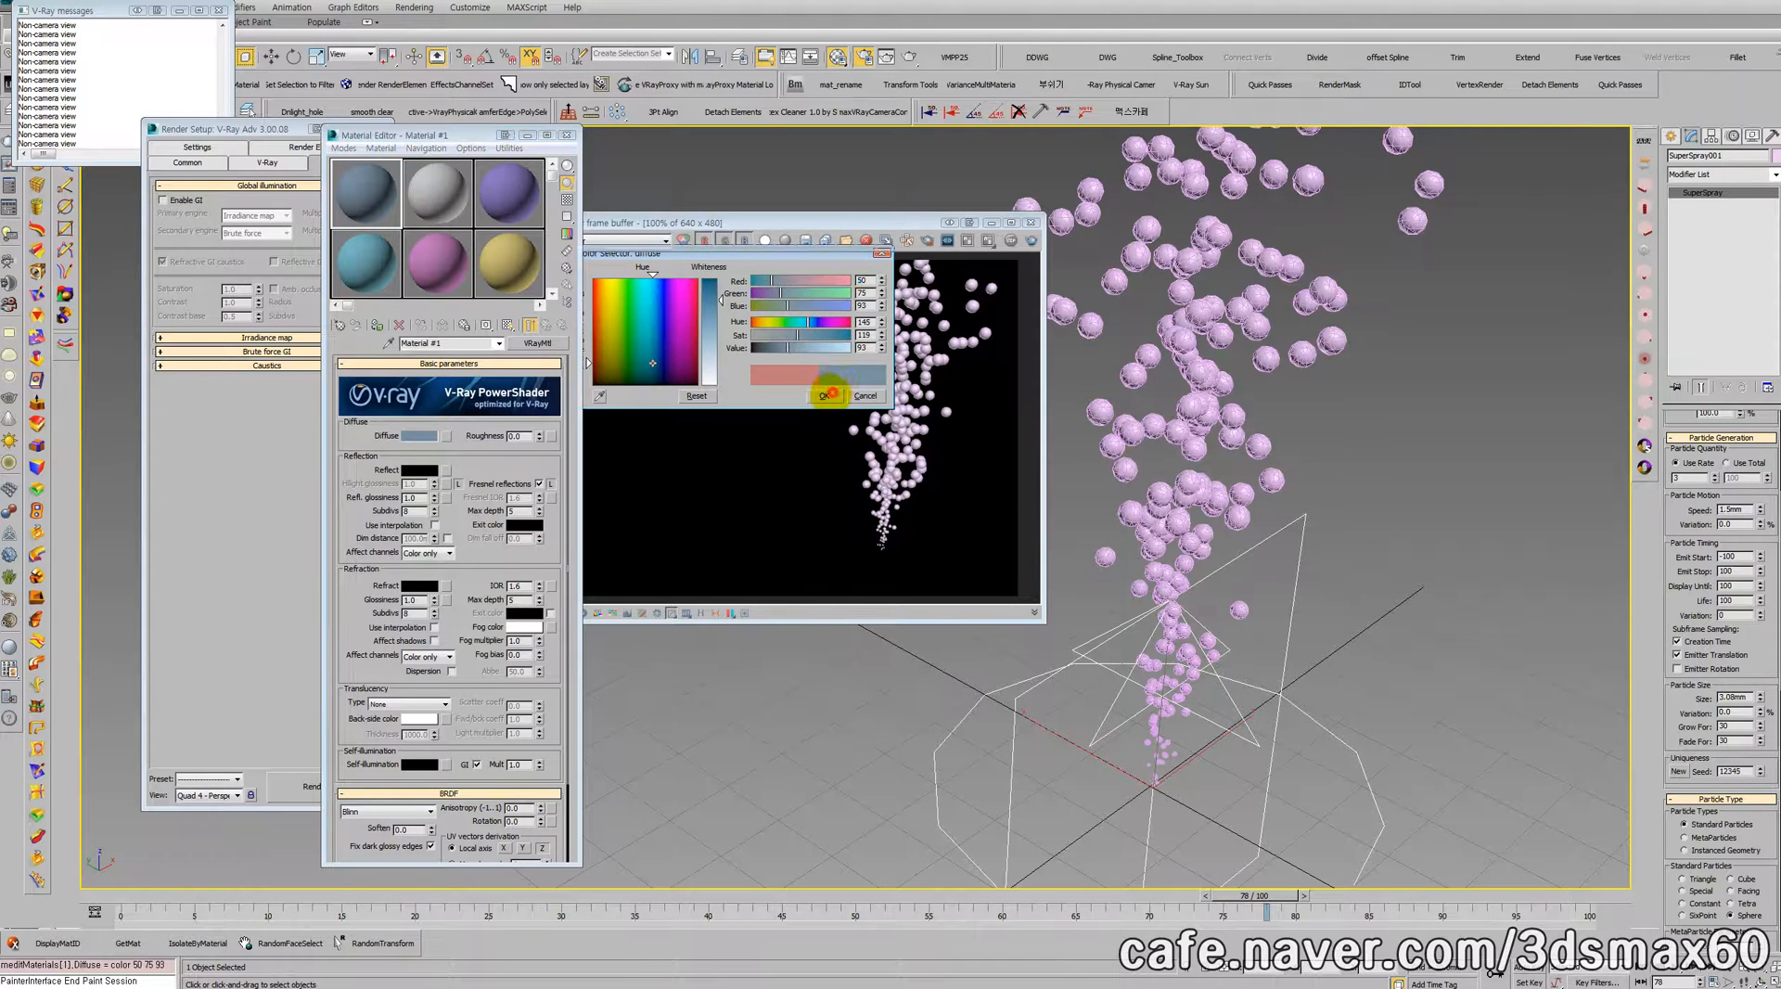
click(824, 394)
click(418, 469)
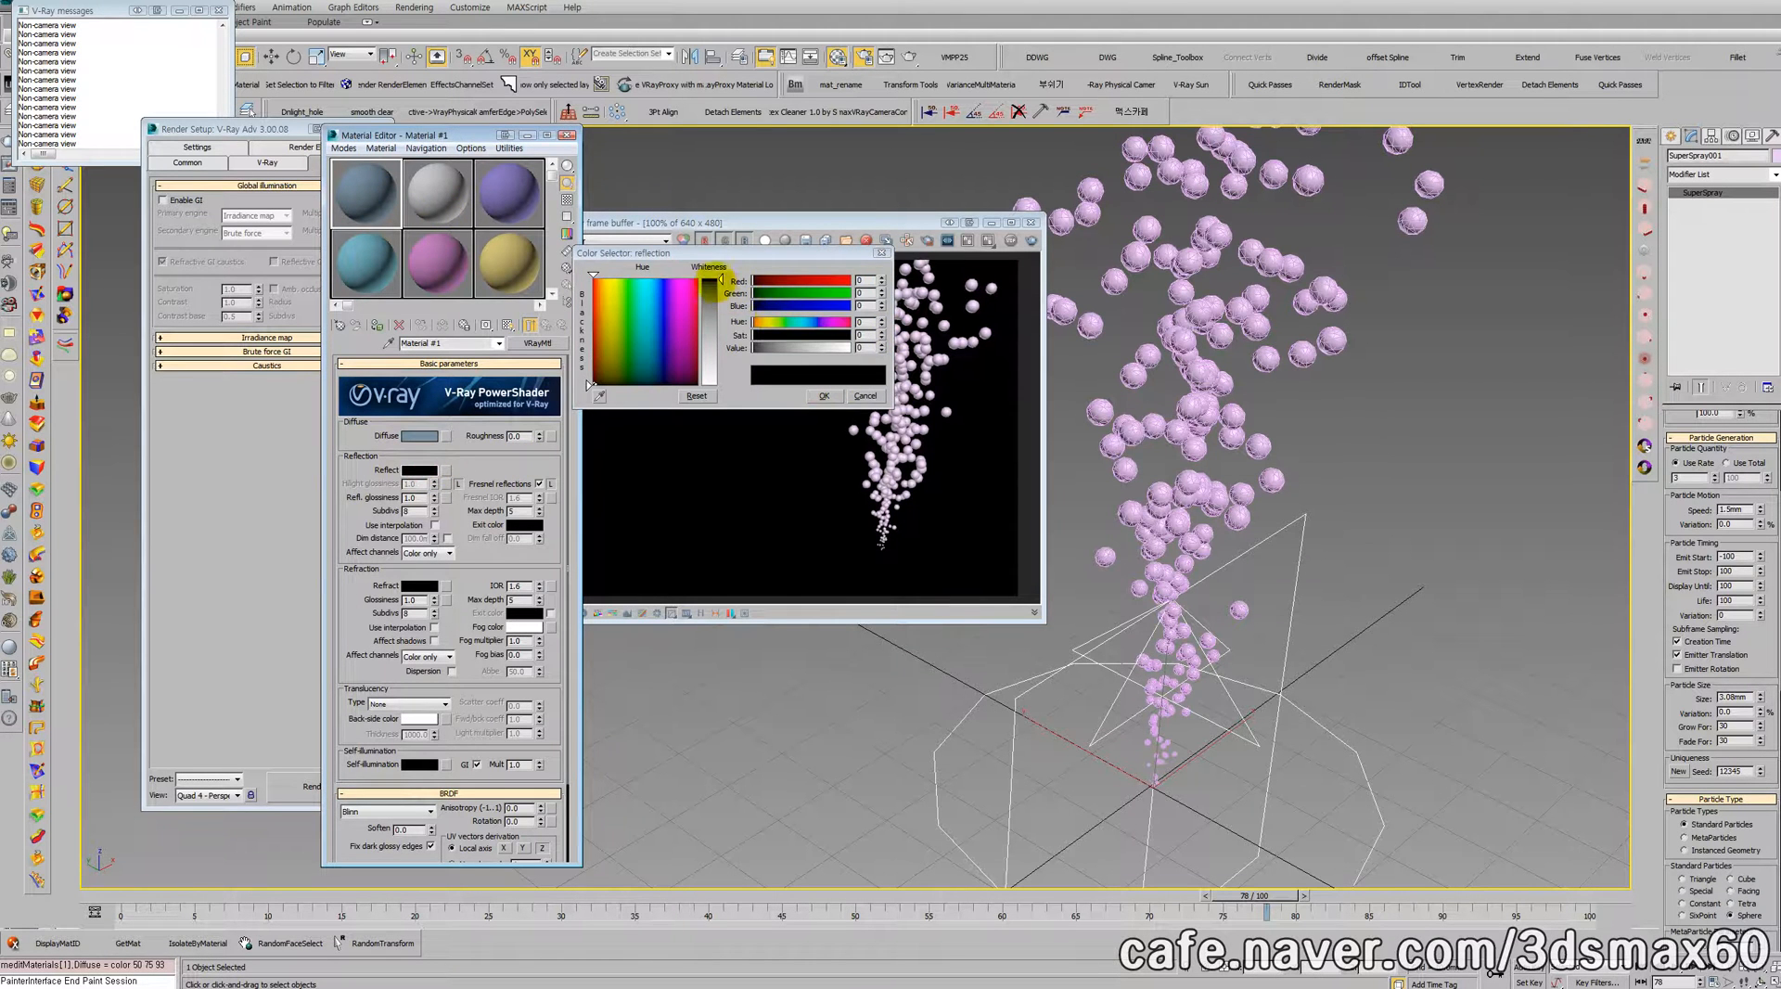
drag(721, 278, 707, 381)
click(823, 395)
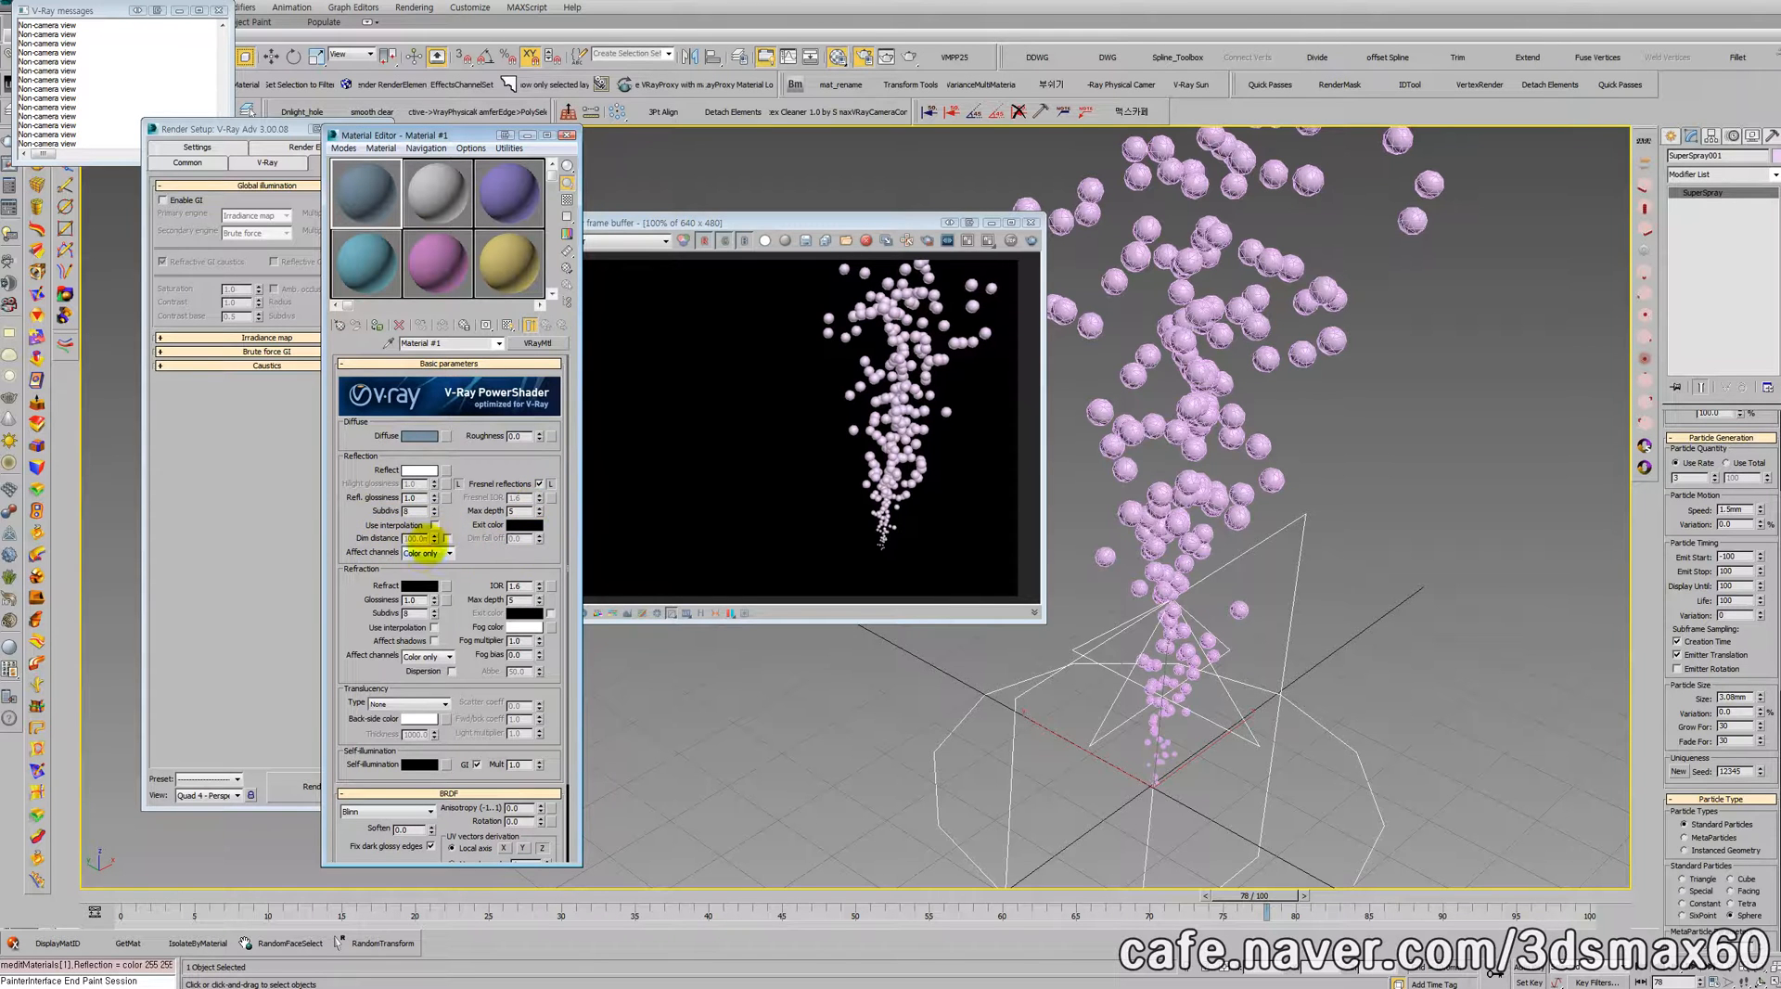
Step: Set Material #1's refraction color to near white (248, 248, 248) and enable Affect shadows
click(420, 585)
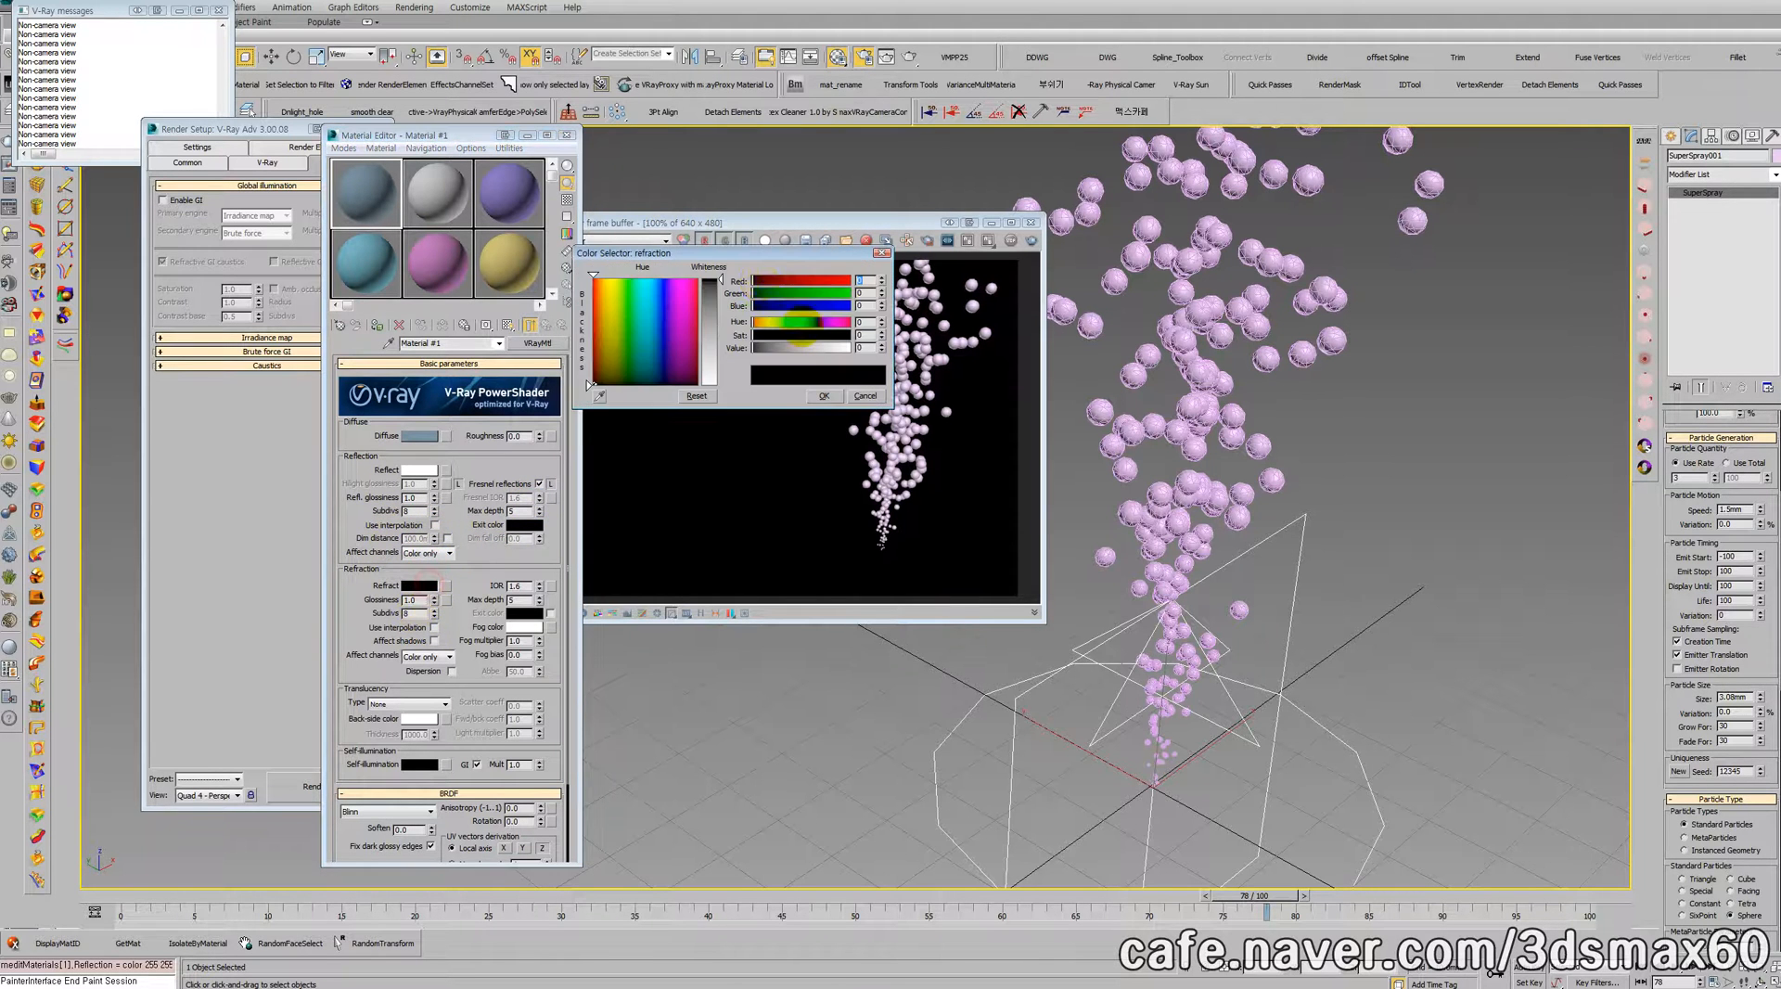
drag(720, 279, 720, 379)
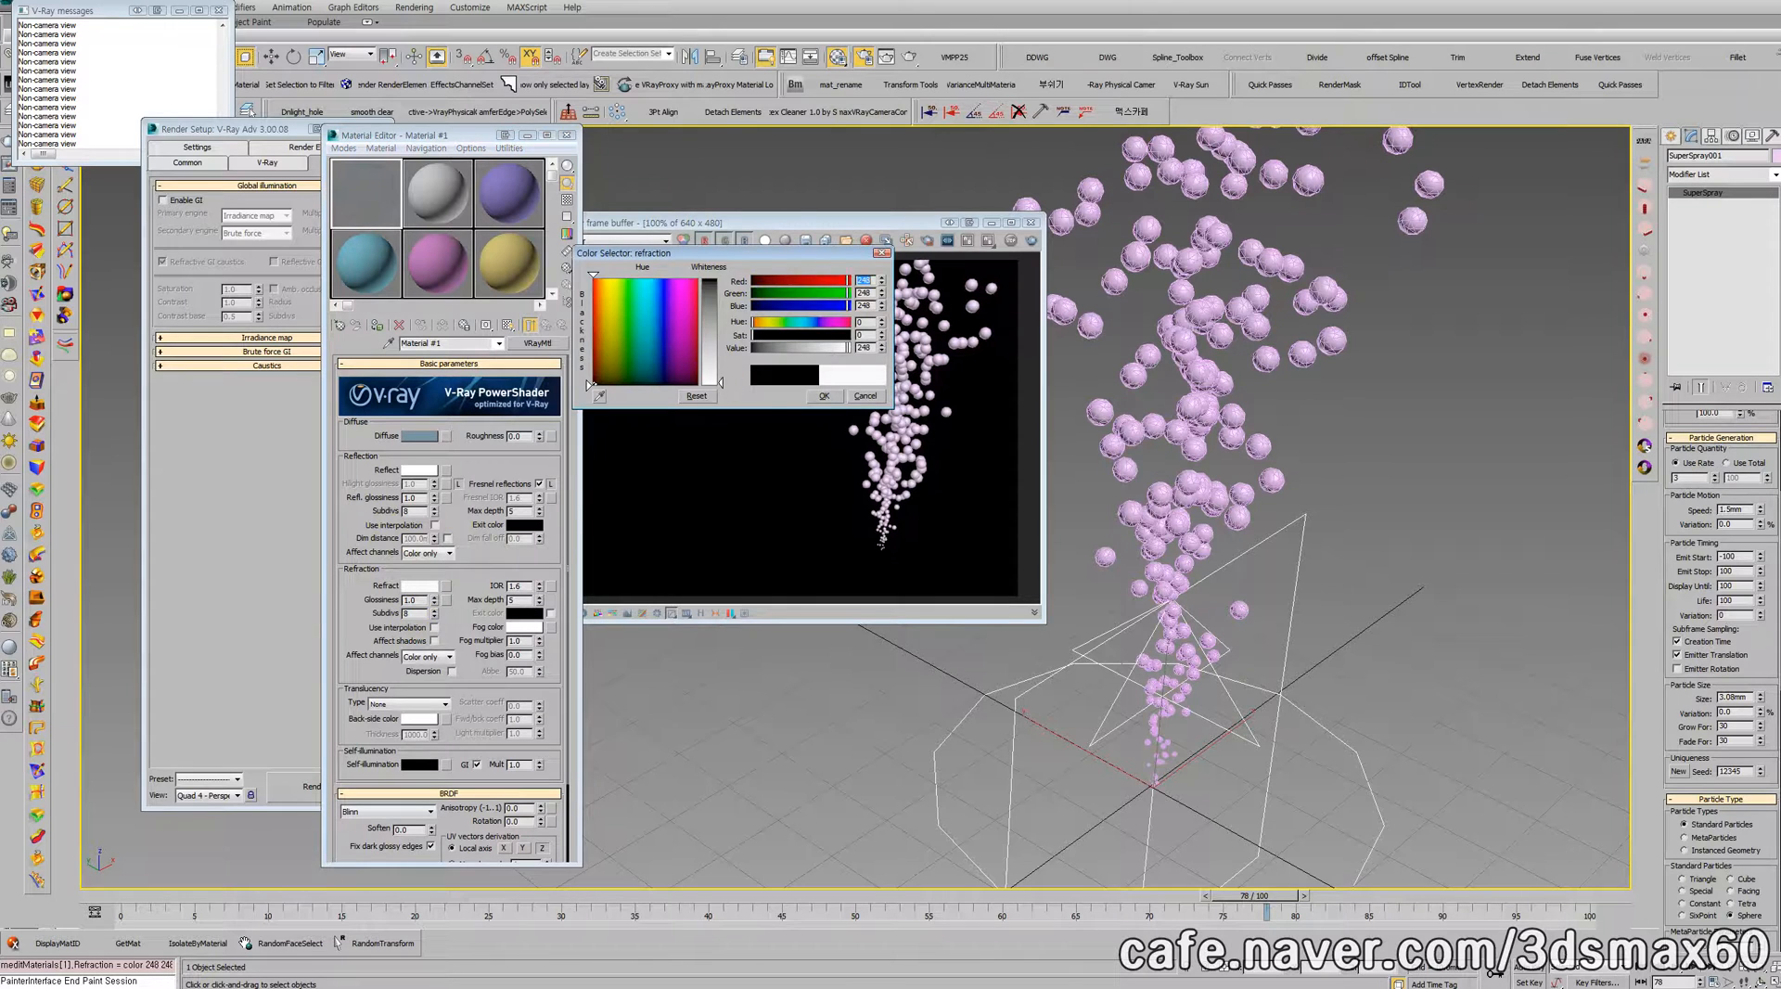
click(823, 395)
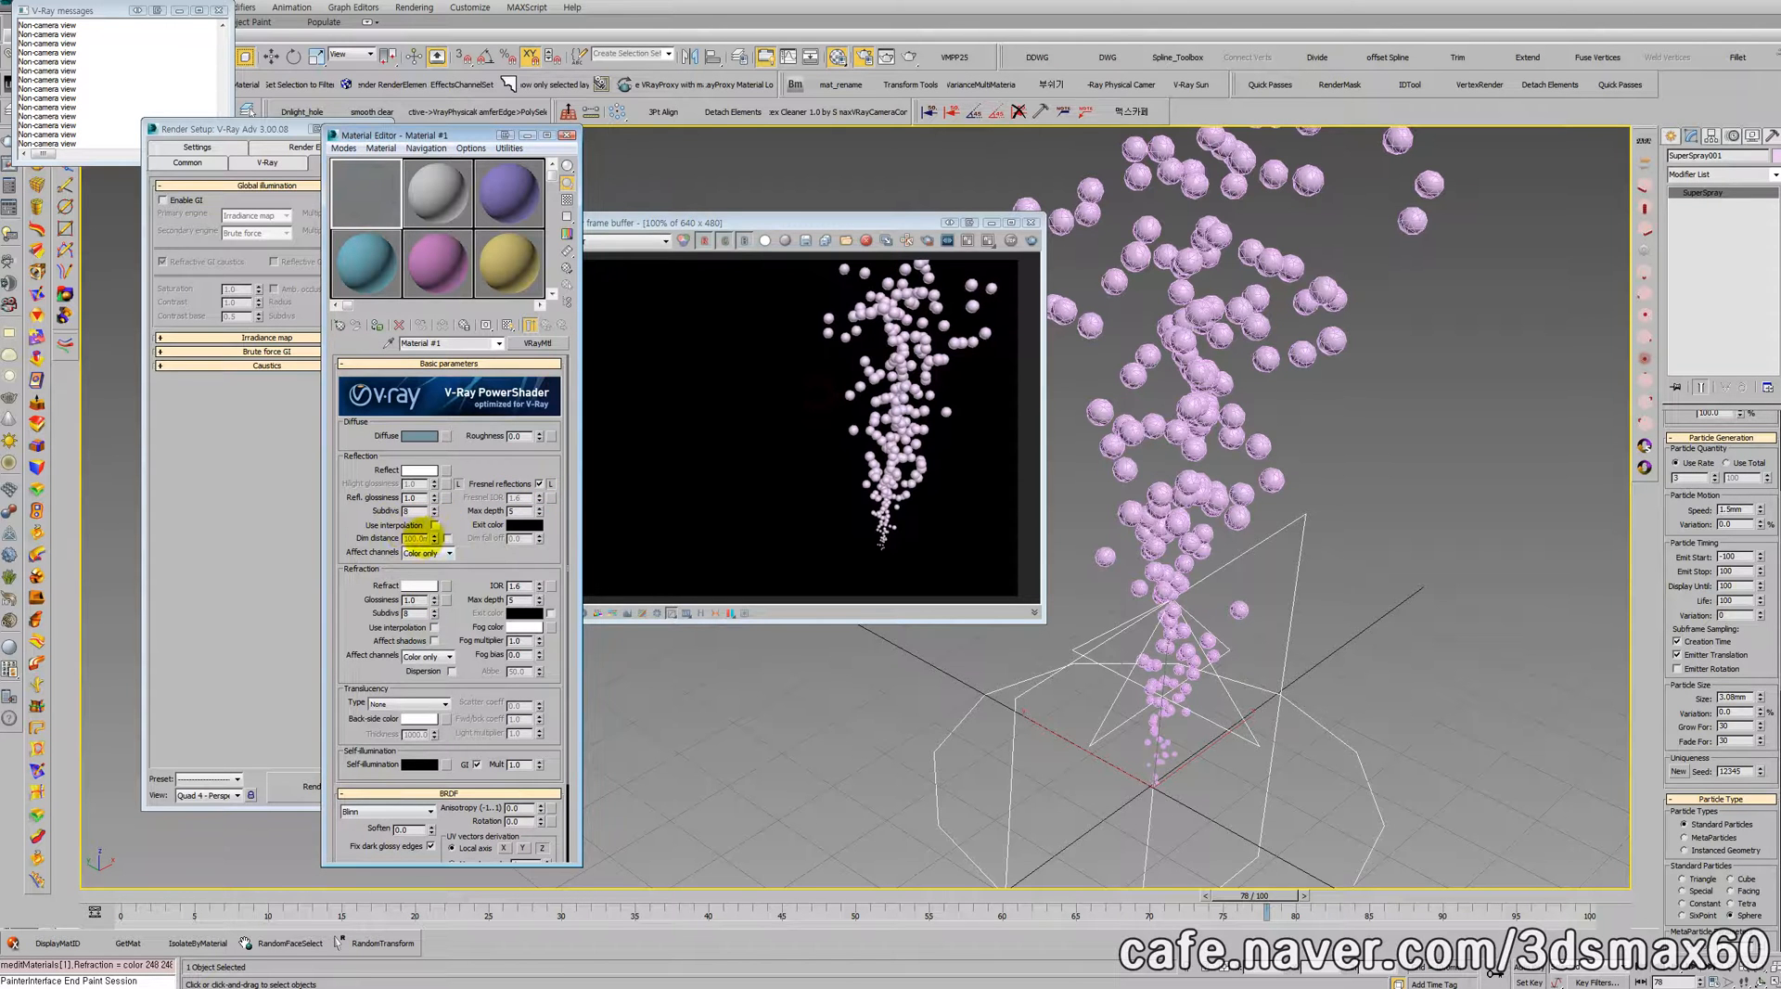
click(434, 640)
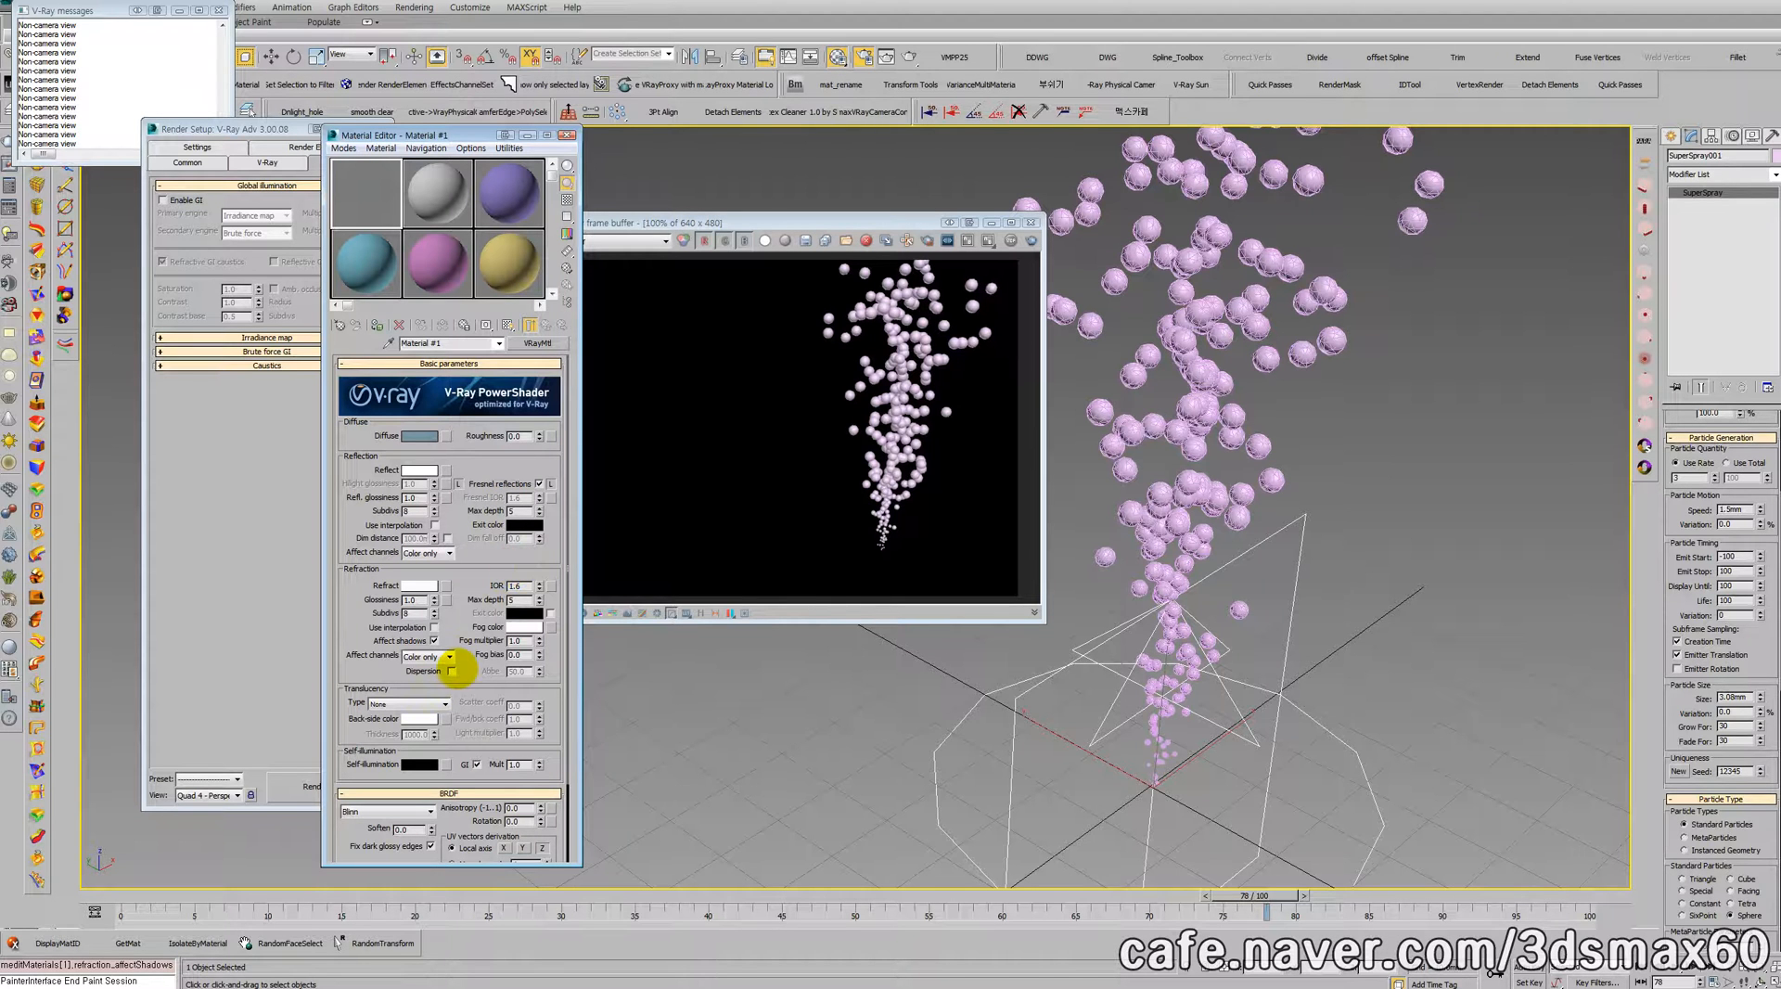
Step: Assign Material #1 to the Super Spray bubbles, test-render the view and close the frame buffer
click(377, 325)
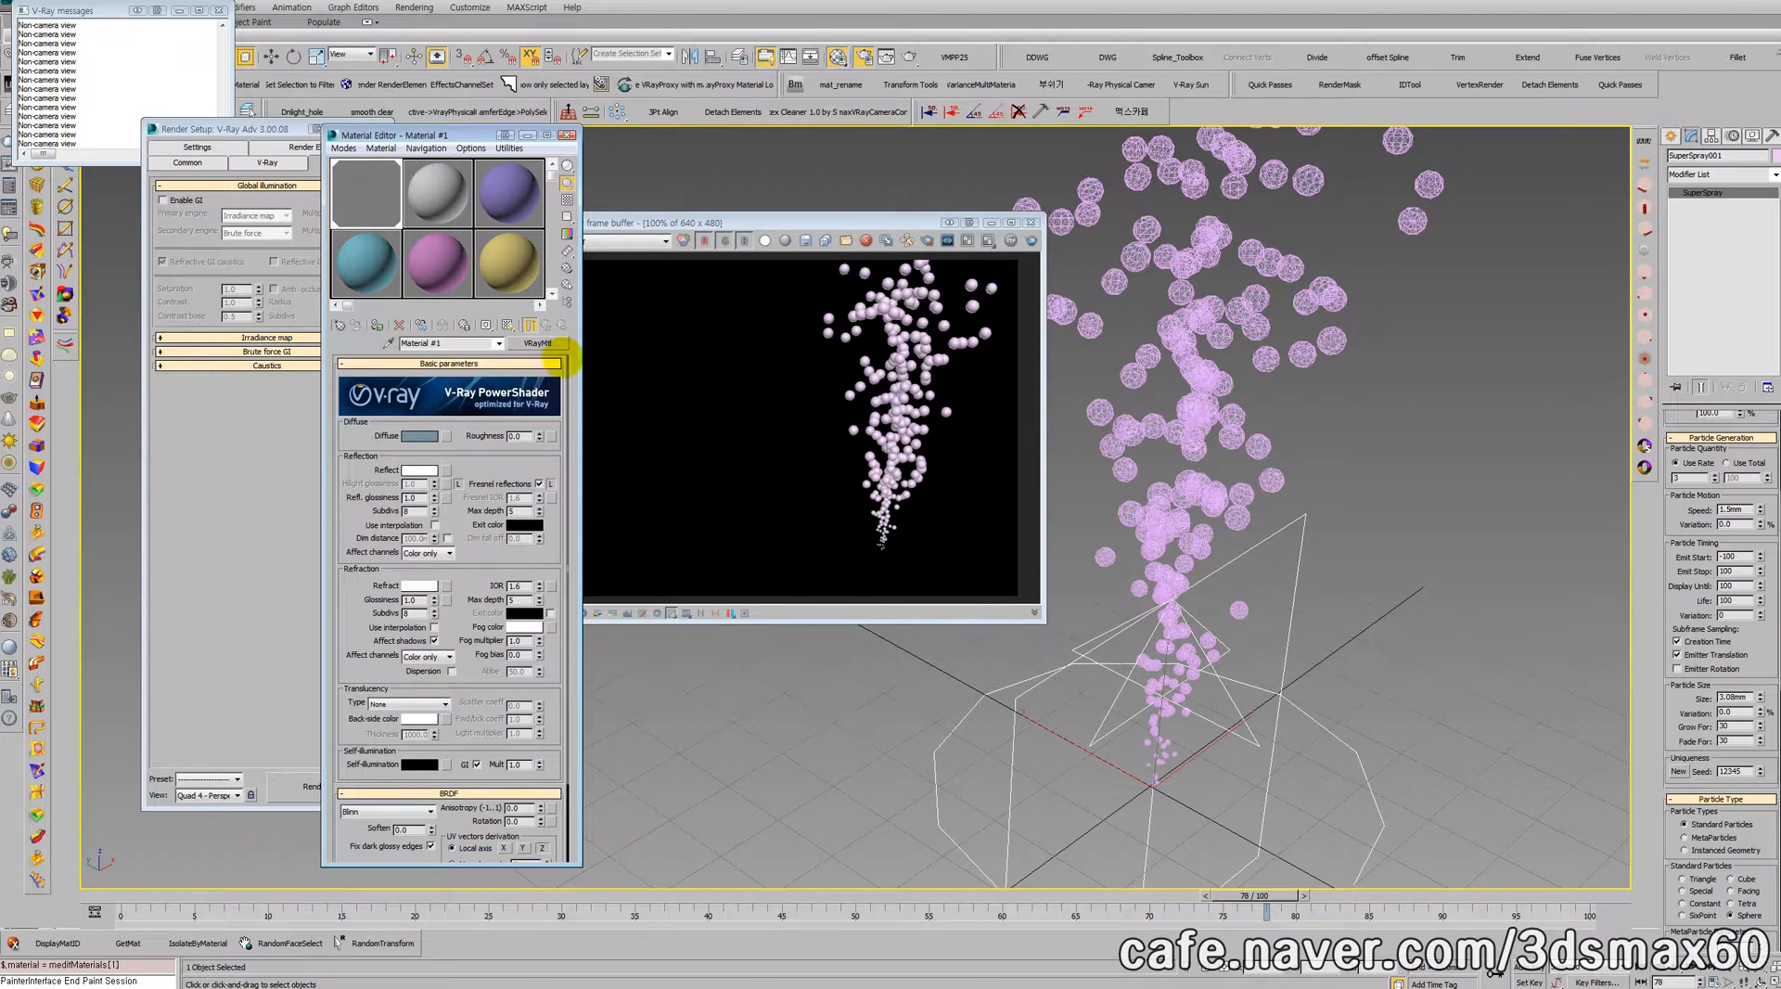
click(1030, 241)
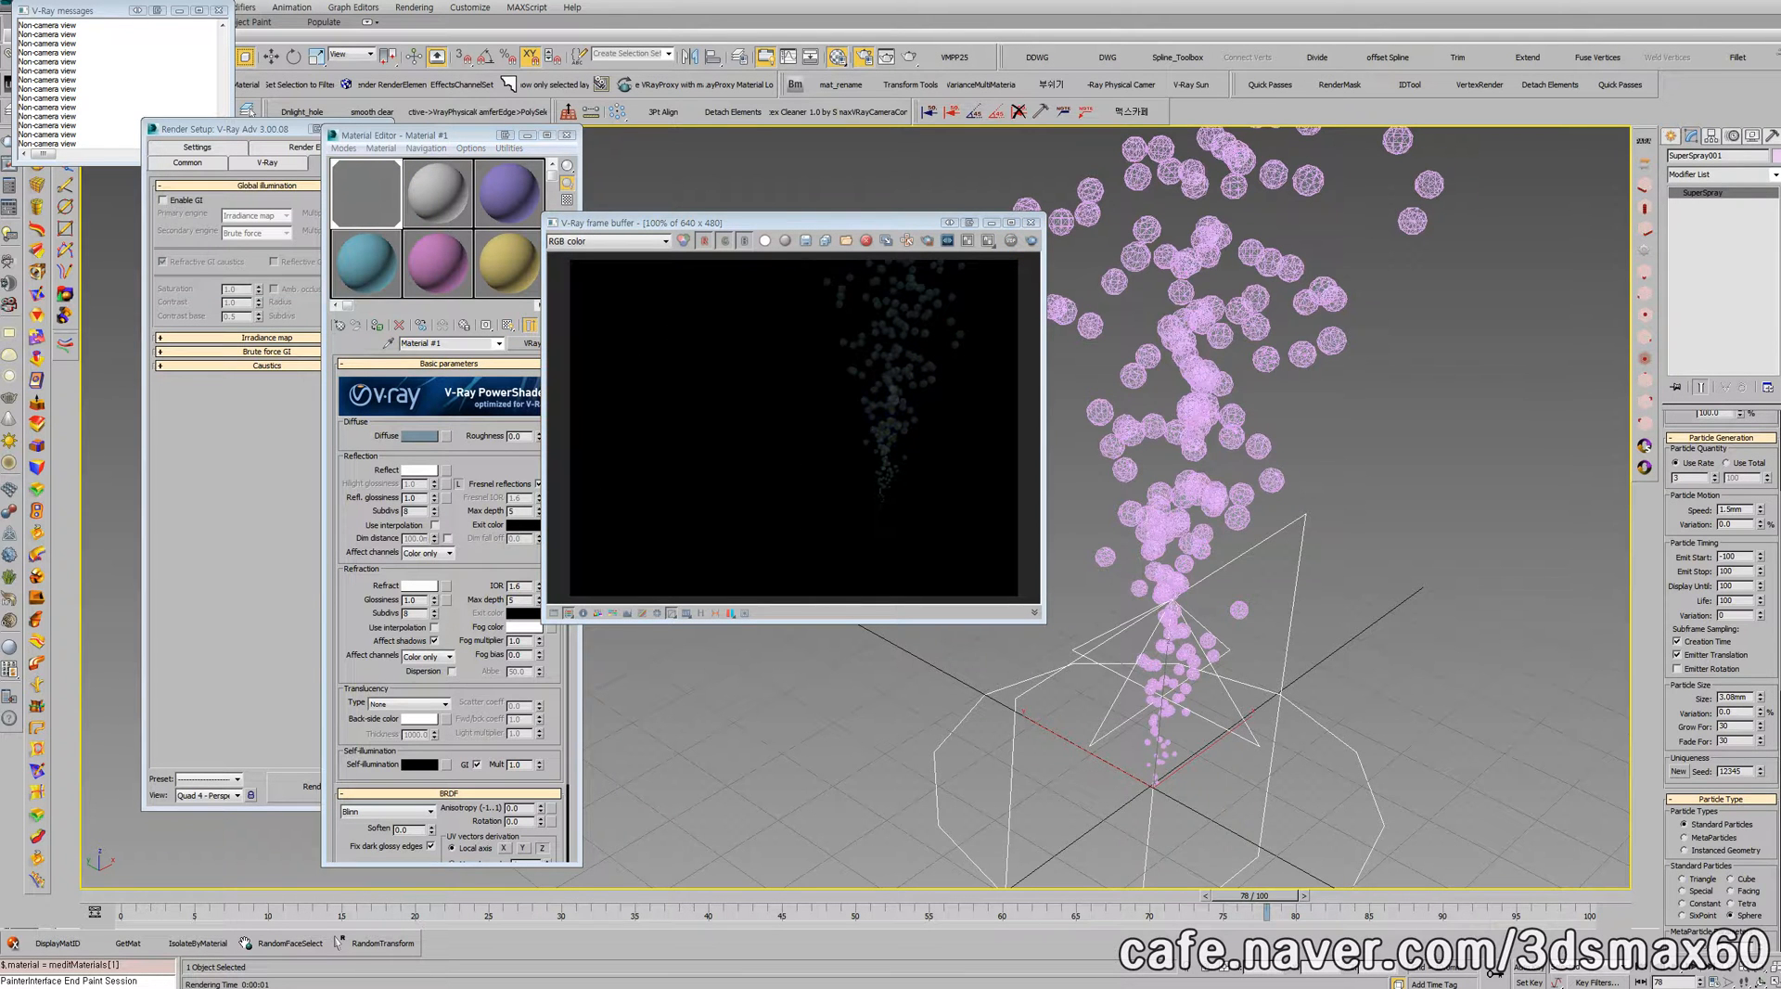
click(1031, 221)
Step: Assign a VRayHDRI map as the environment map and place it in the second material slot for editing
middle_drag(1013, 250, 881, 369)
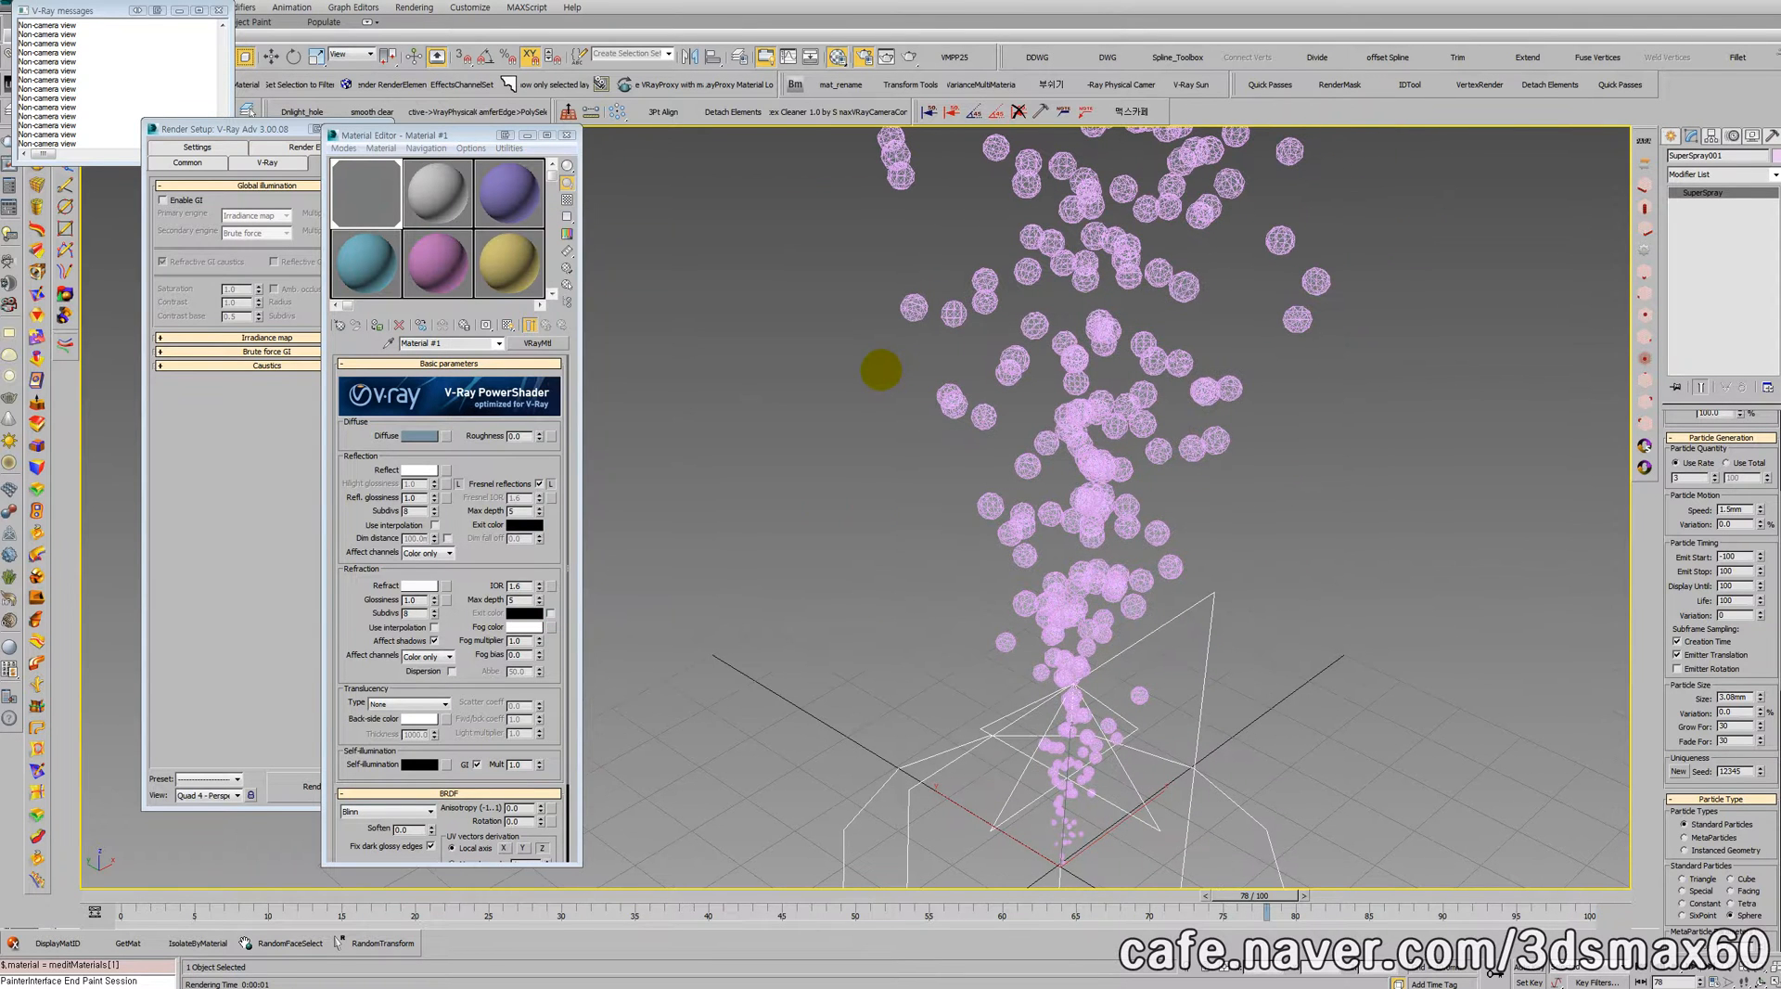
key(8)
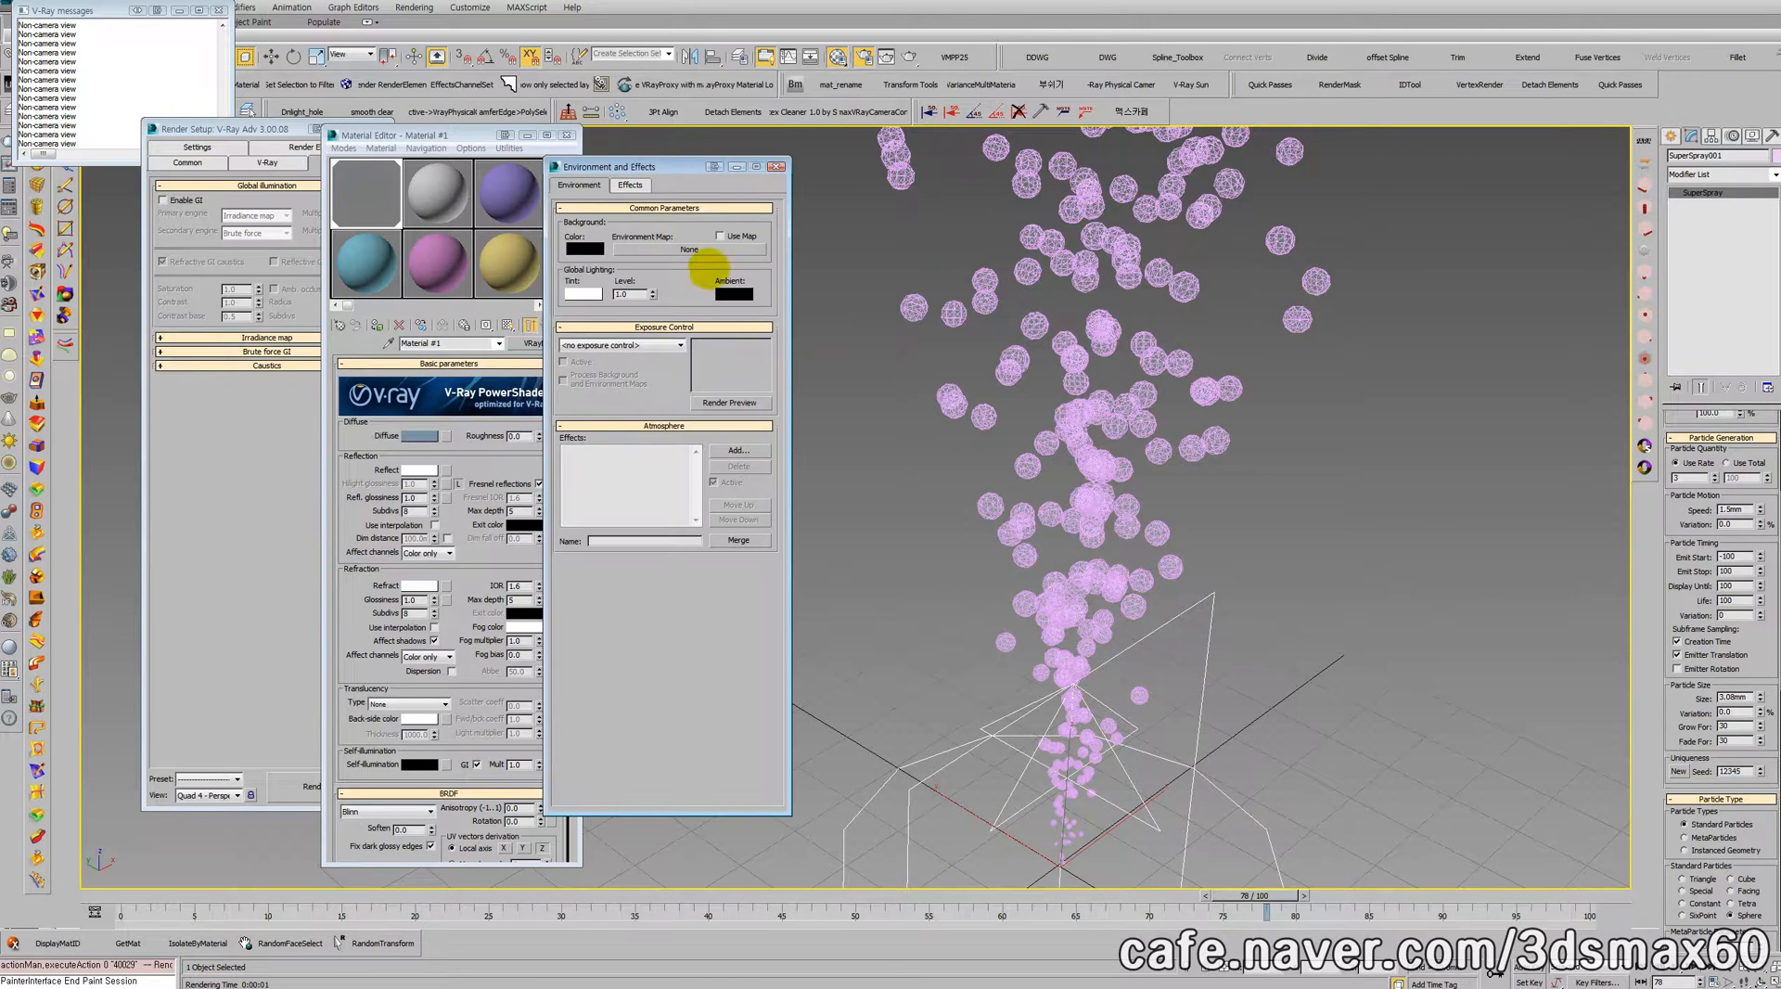
click(698, 248)
scroll(656, 453, down, 5)
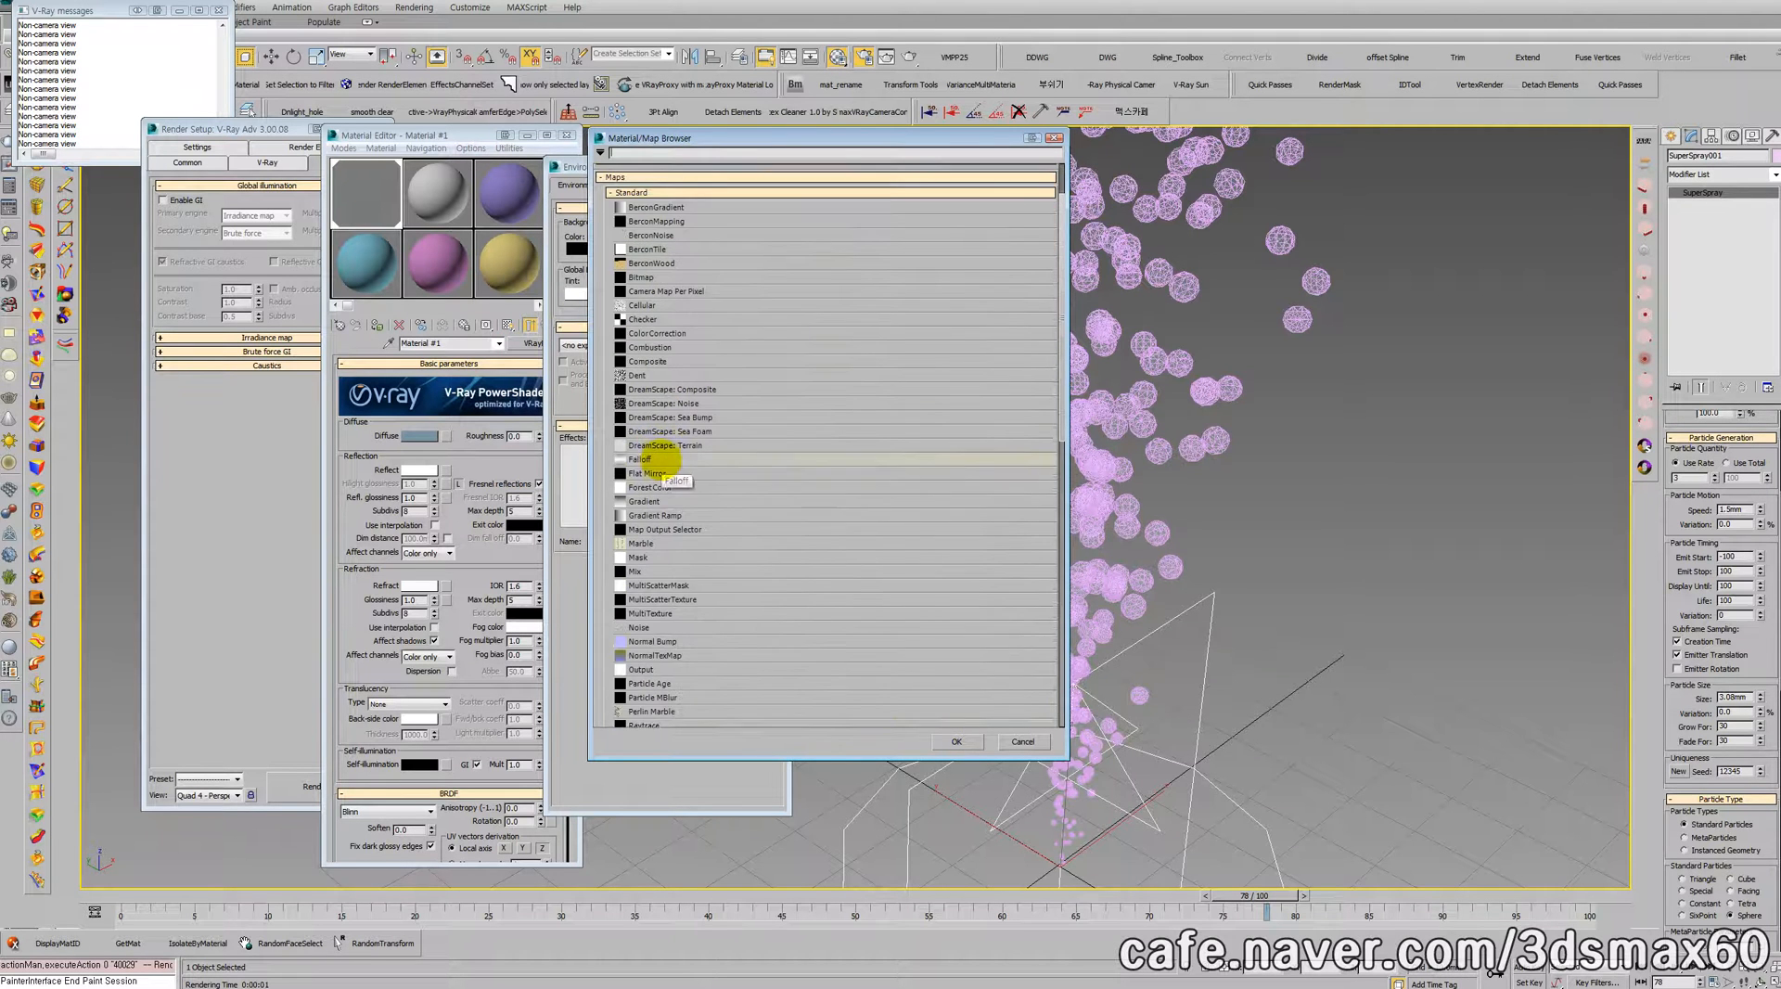
scroll(664, 492, down, 4)
scroll(664, 492, down, 4)
scroll(684, 549, down, 2)
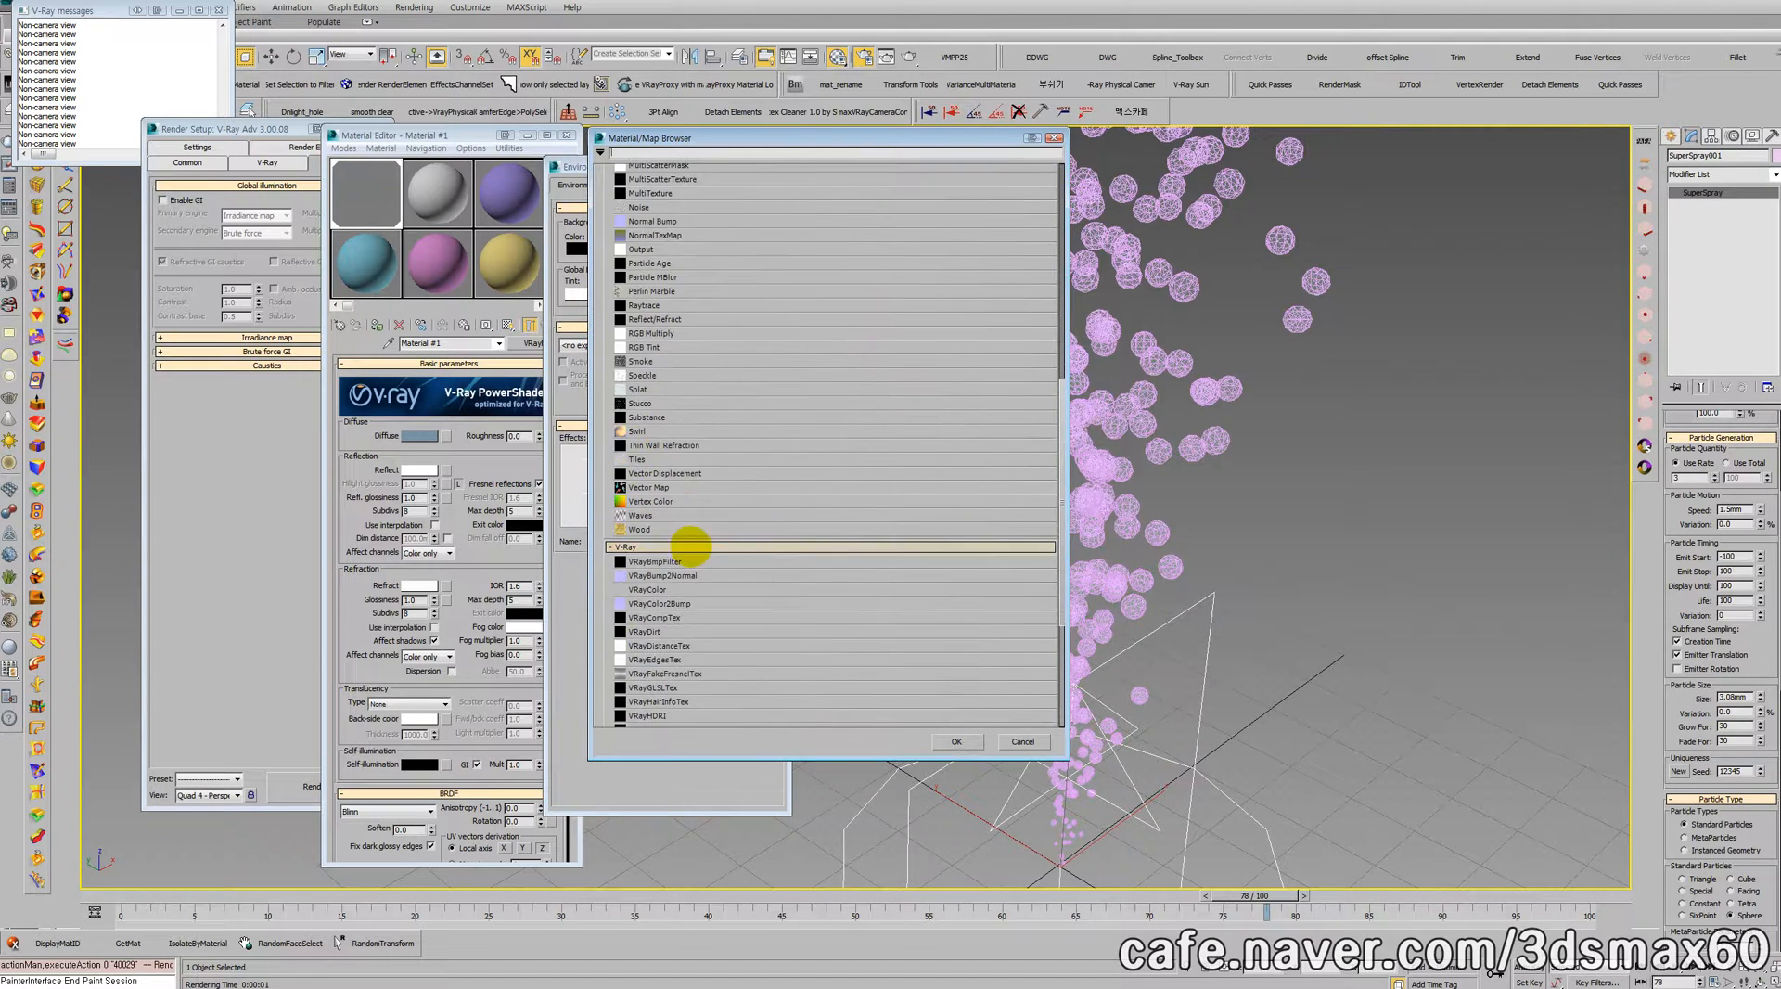
scroll(675, 614, down, 1)
double_click(649, 630)
drag(670, 250, 417, 189)
click(420, 538)
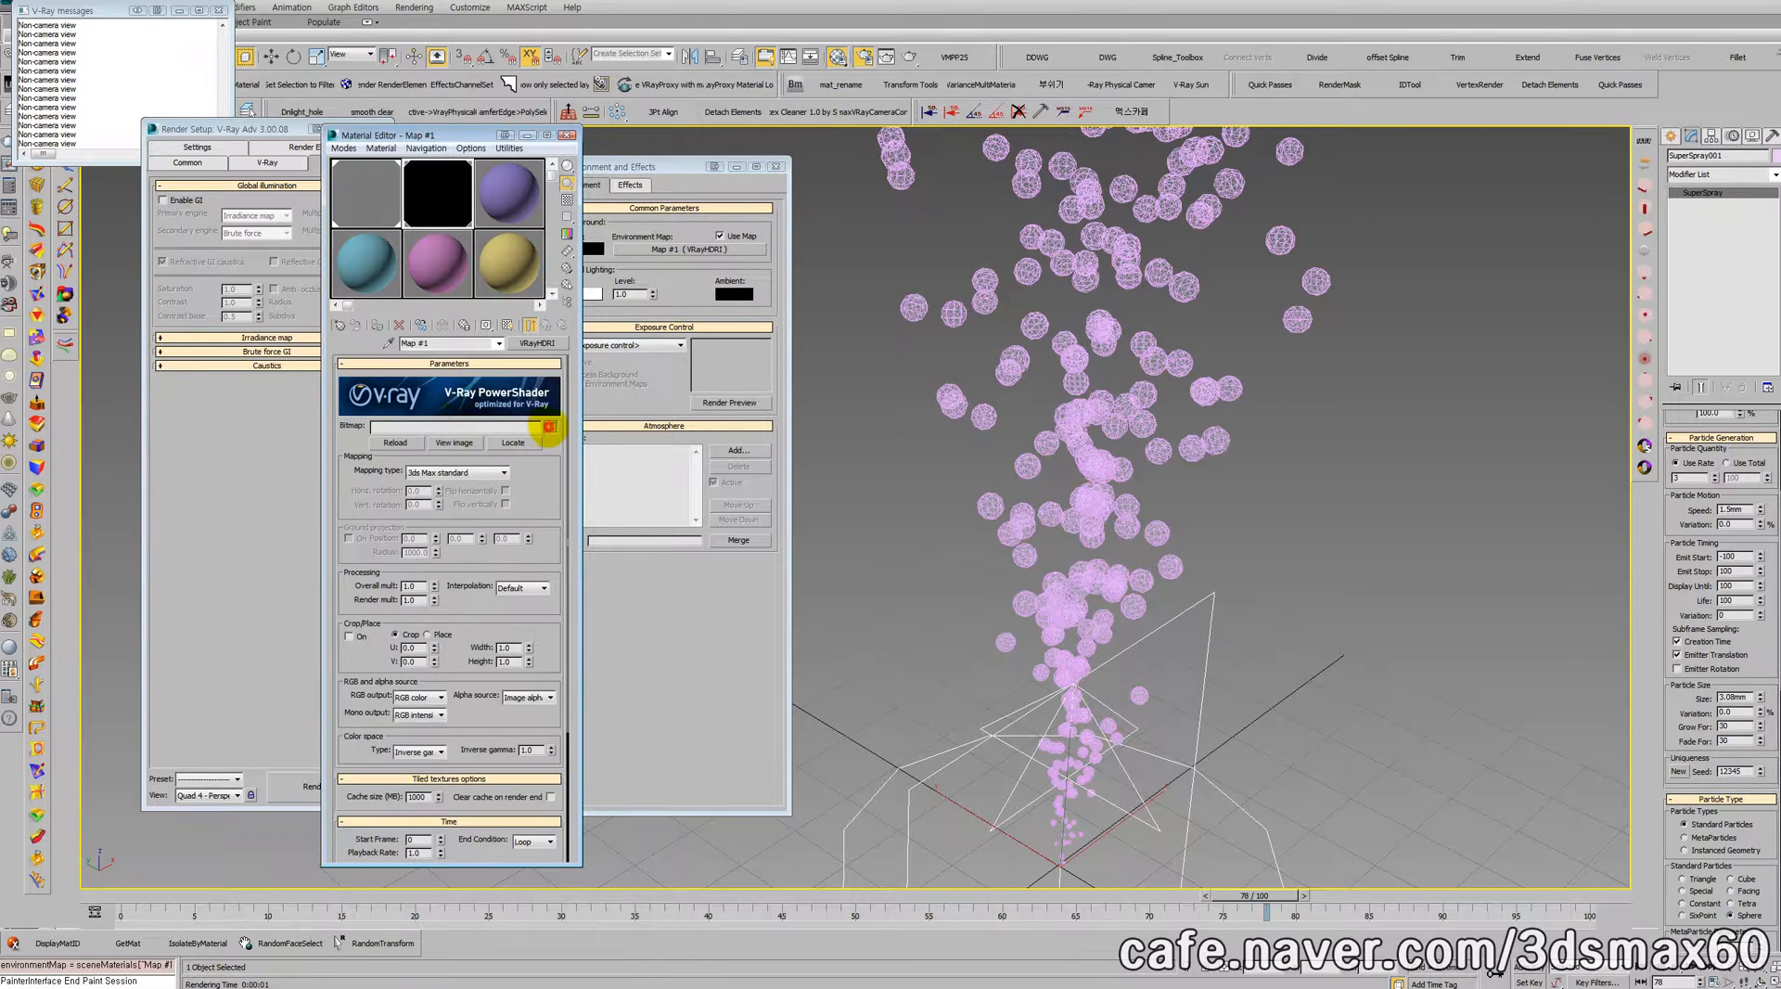
Step: Load house_trees.hdr from the HDRI texture folder as the VRayHDRI bitmap
click(549, 428)
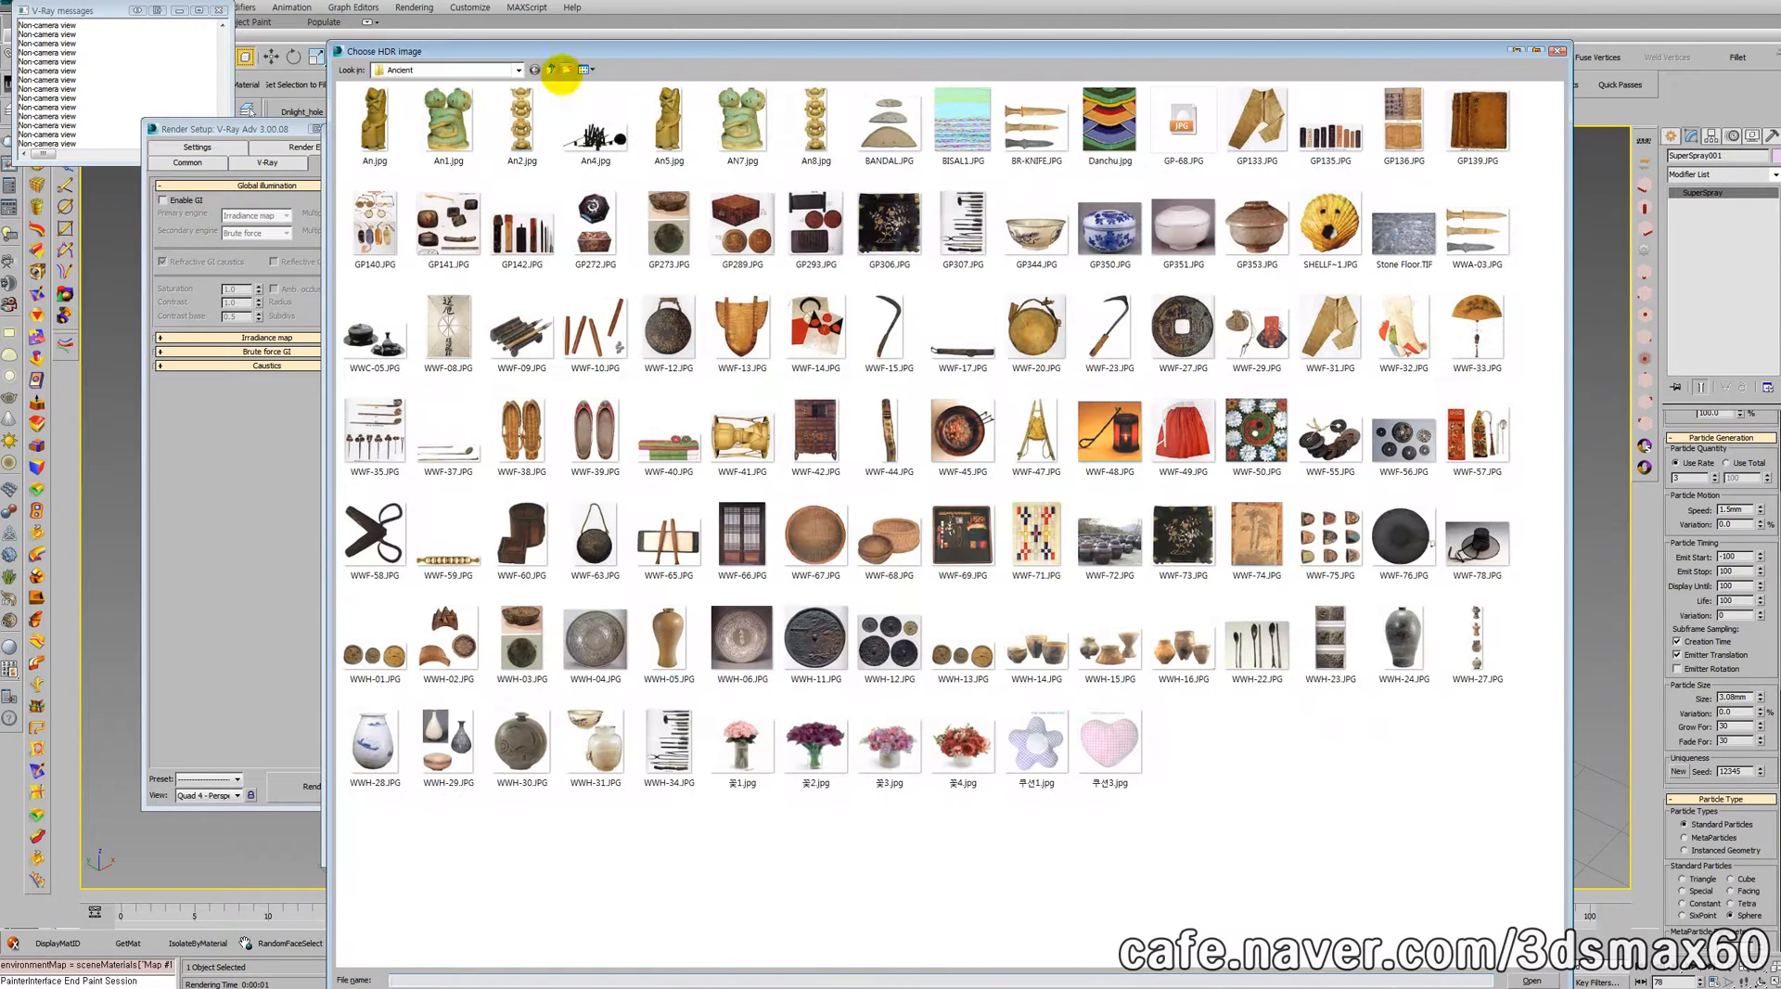
click(552, 69)
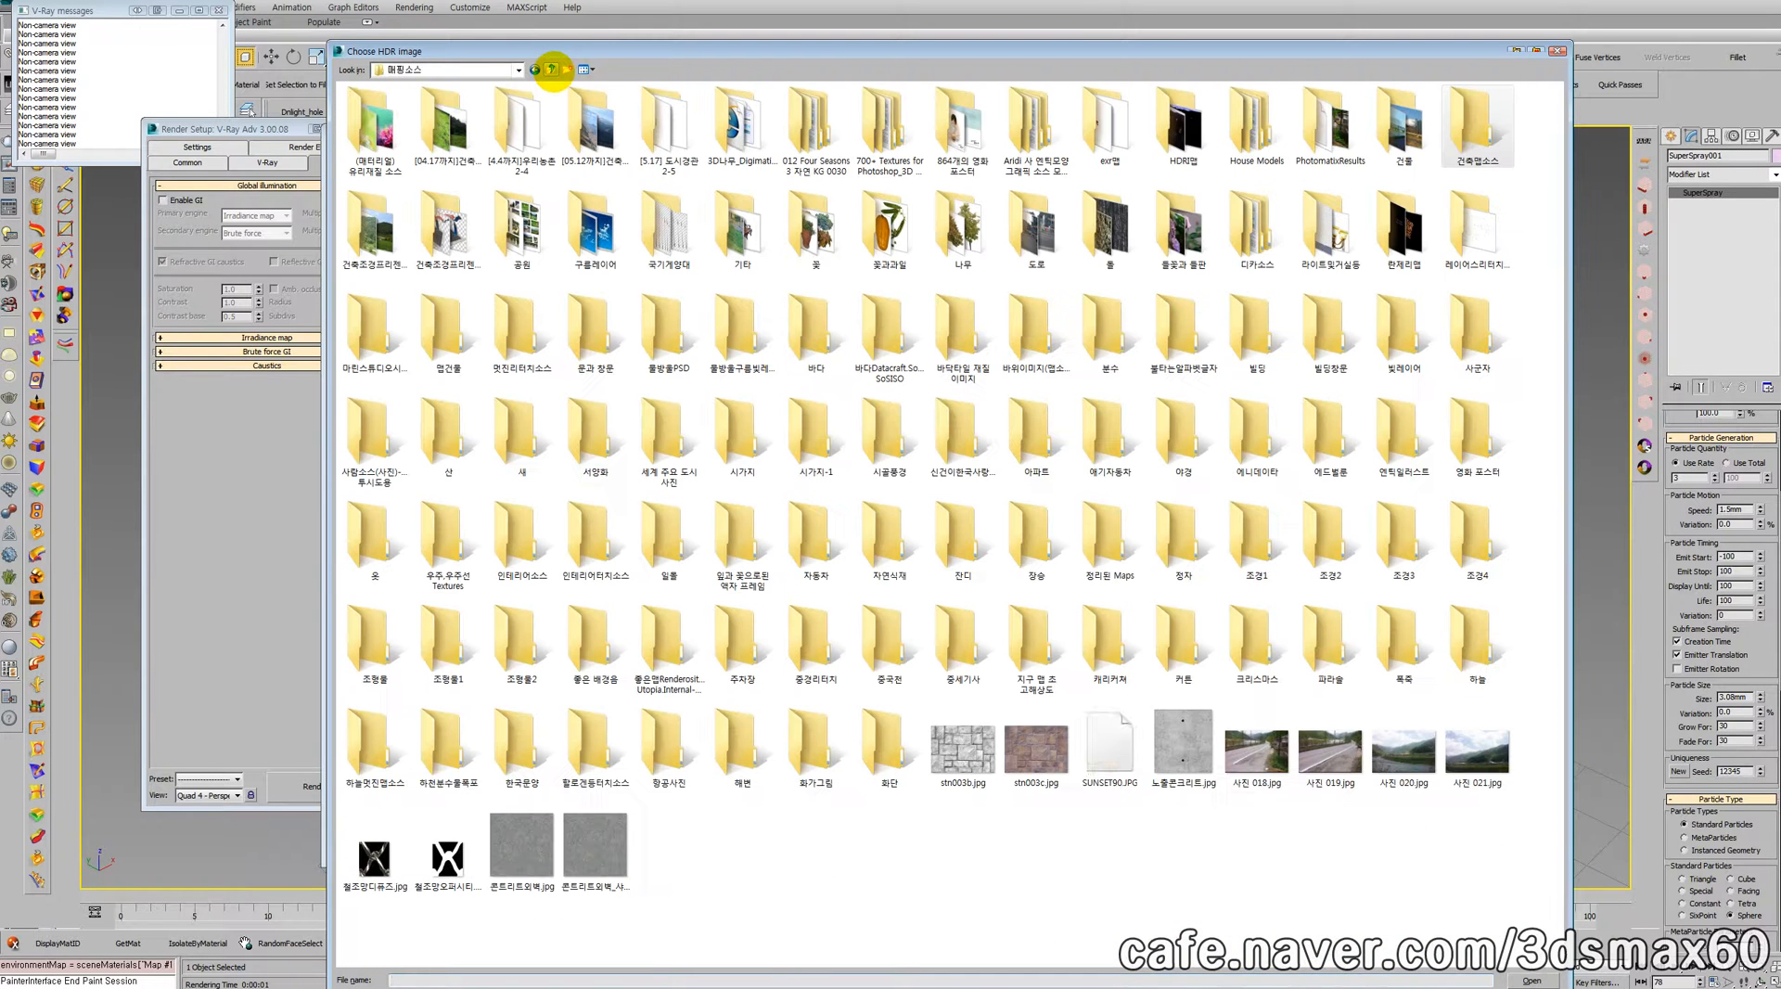
click(551, 70)
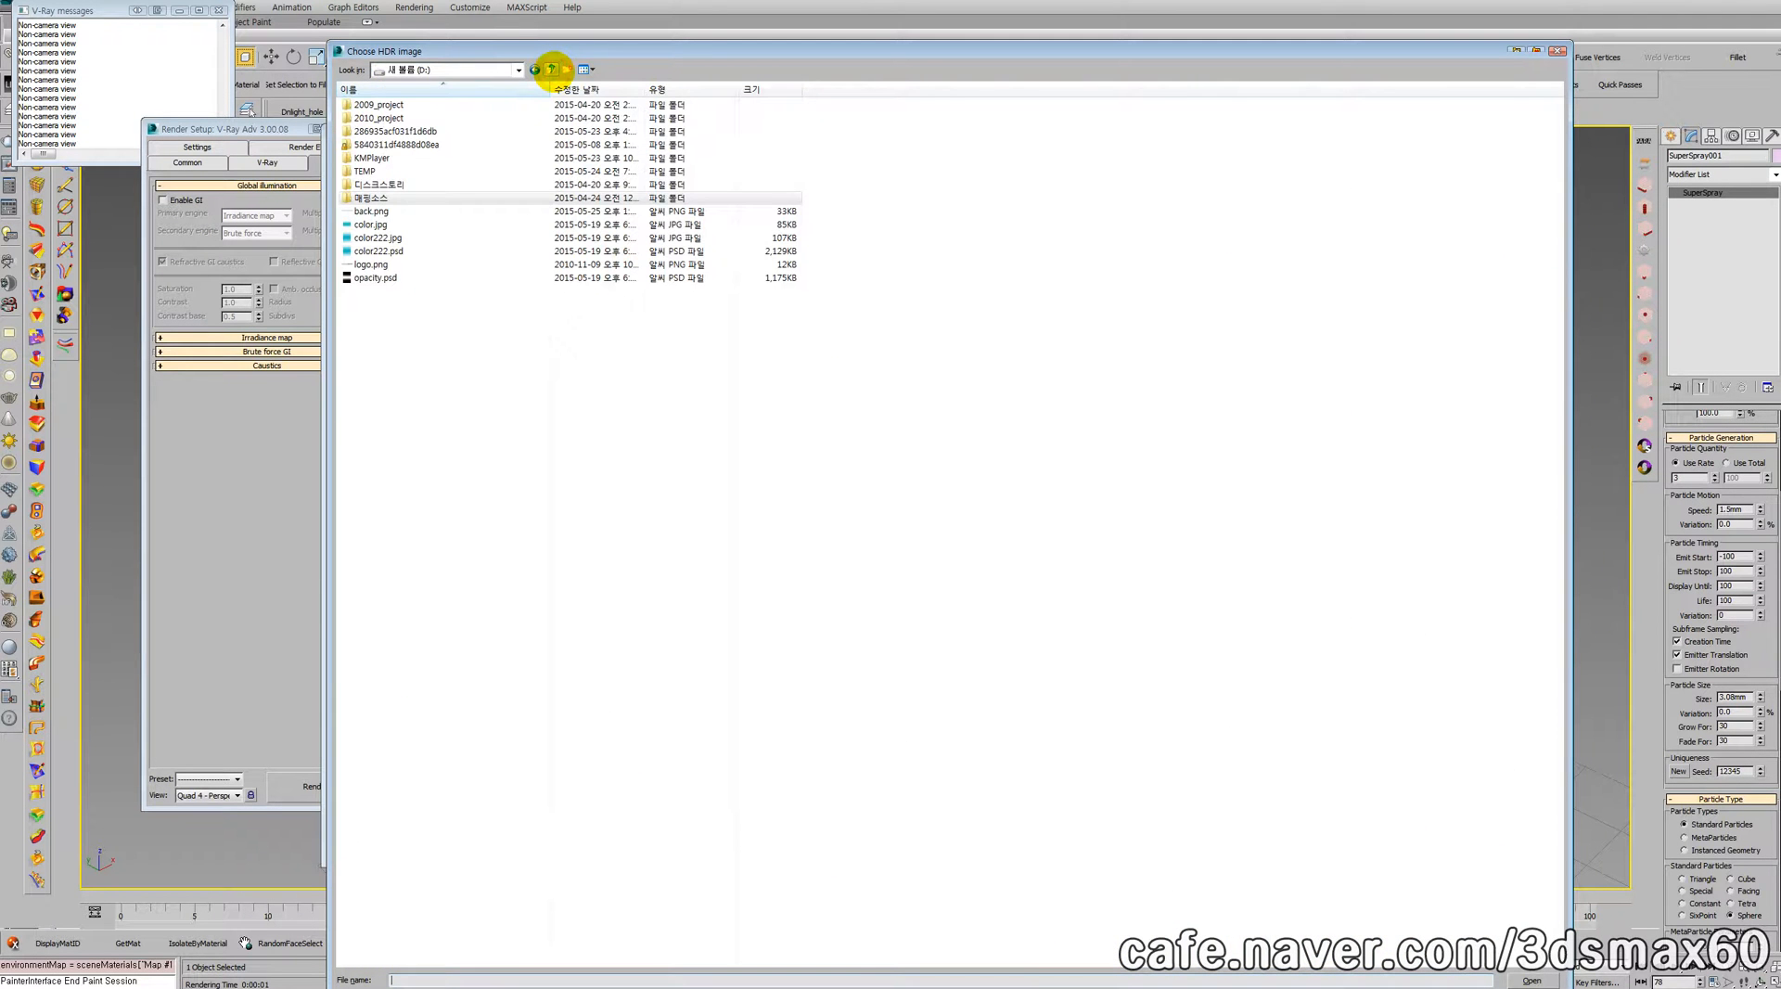
double_click(399, 197)
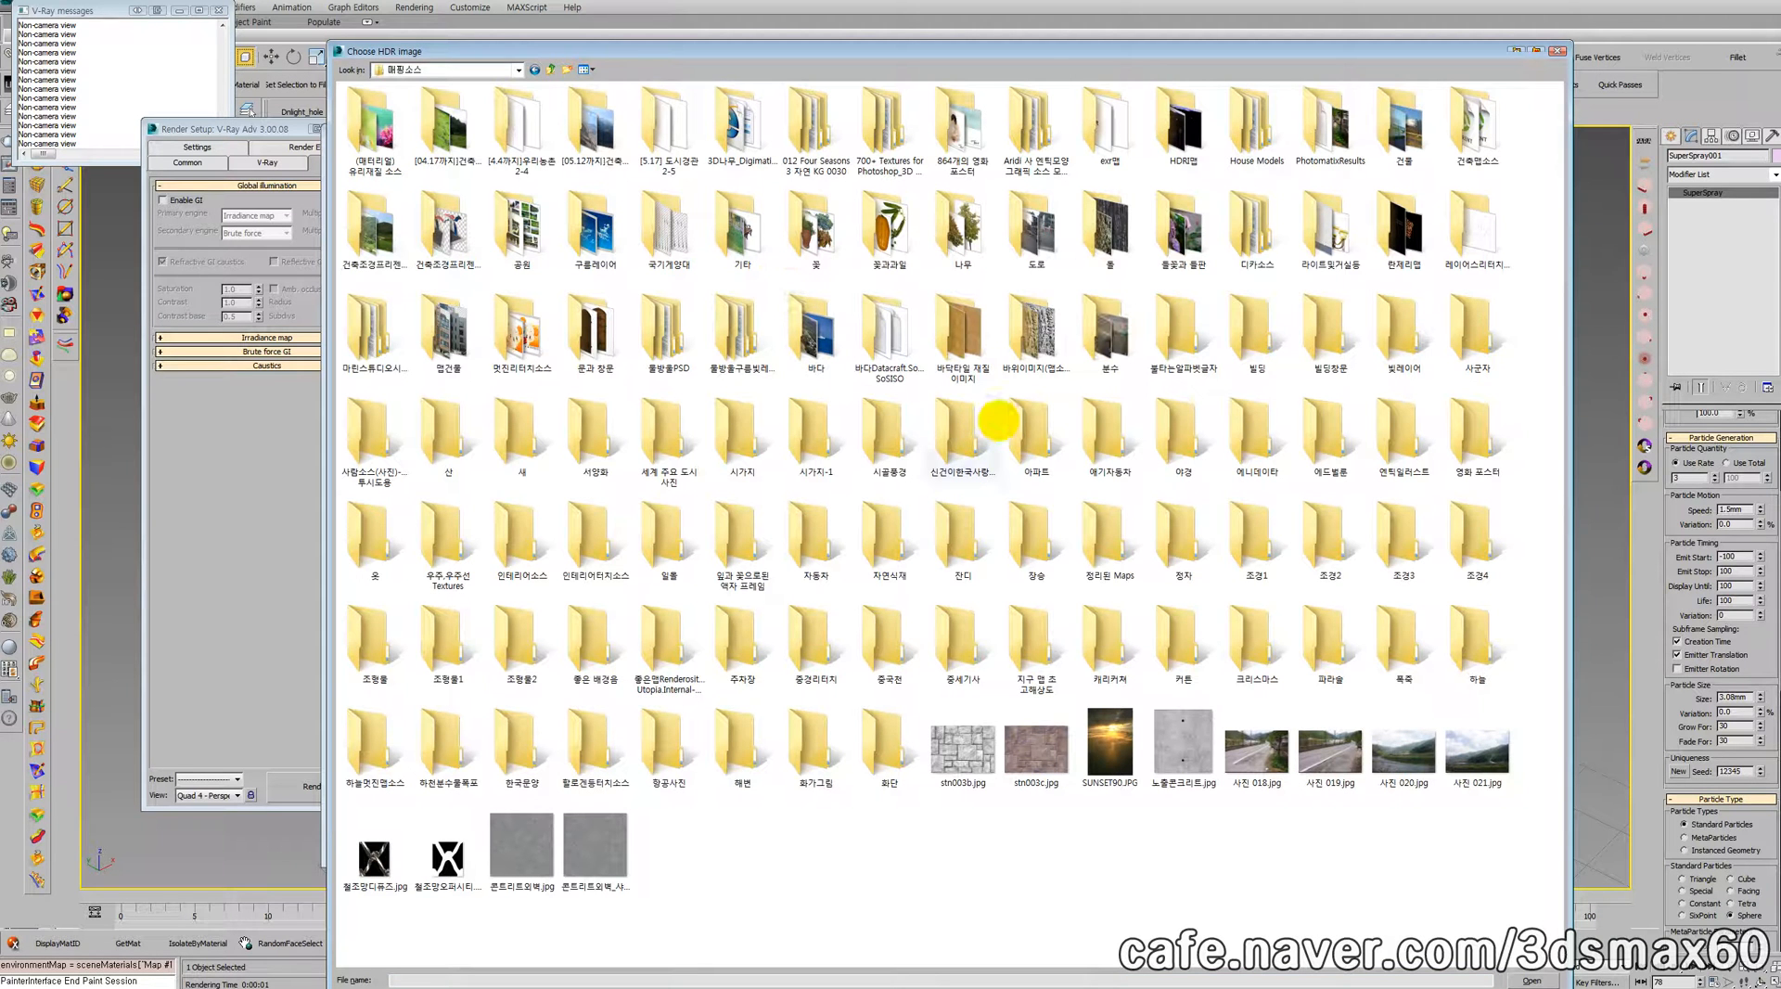
double_click(1176, 135)
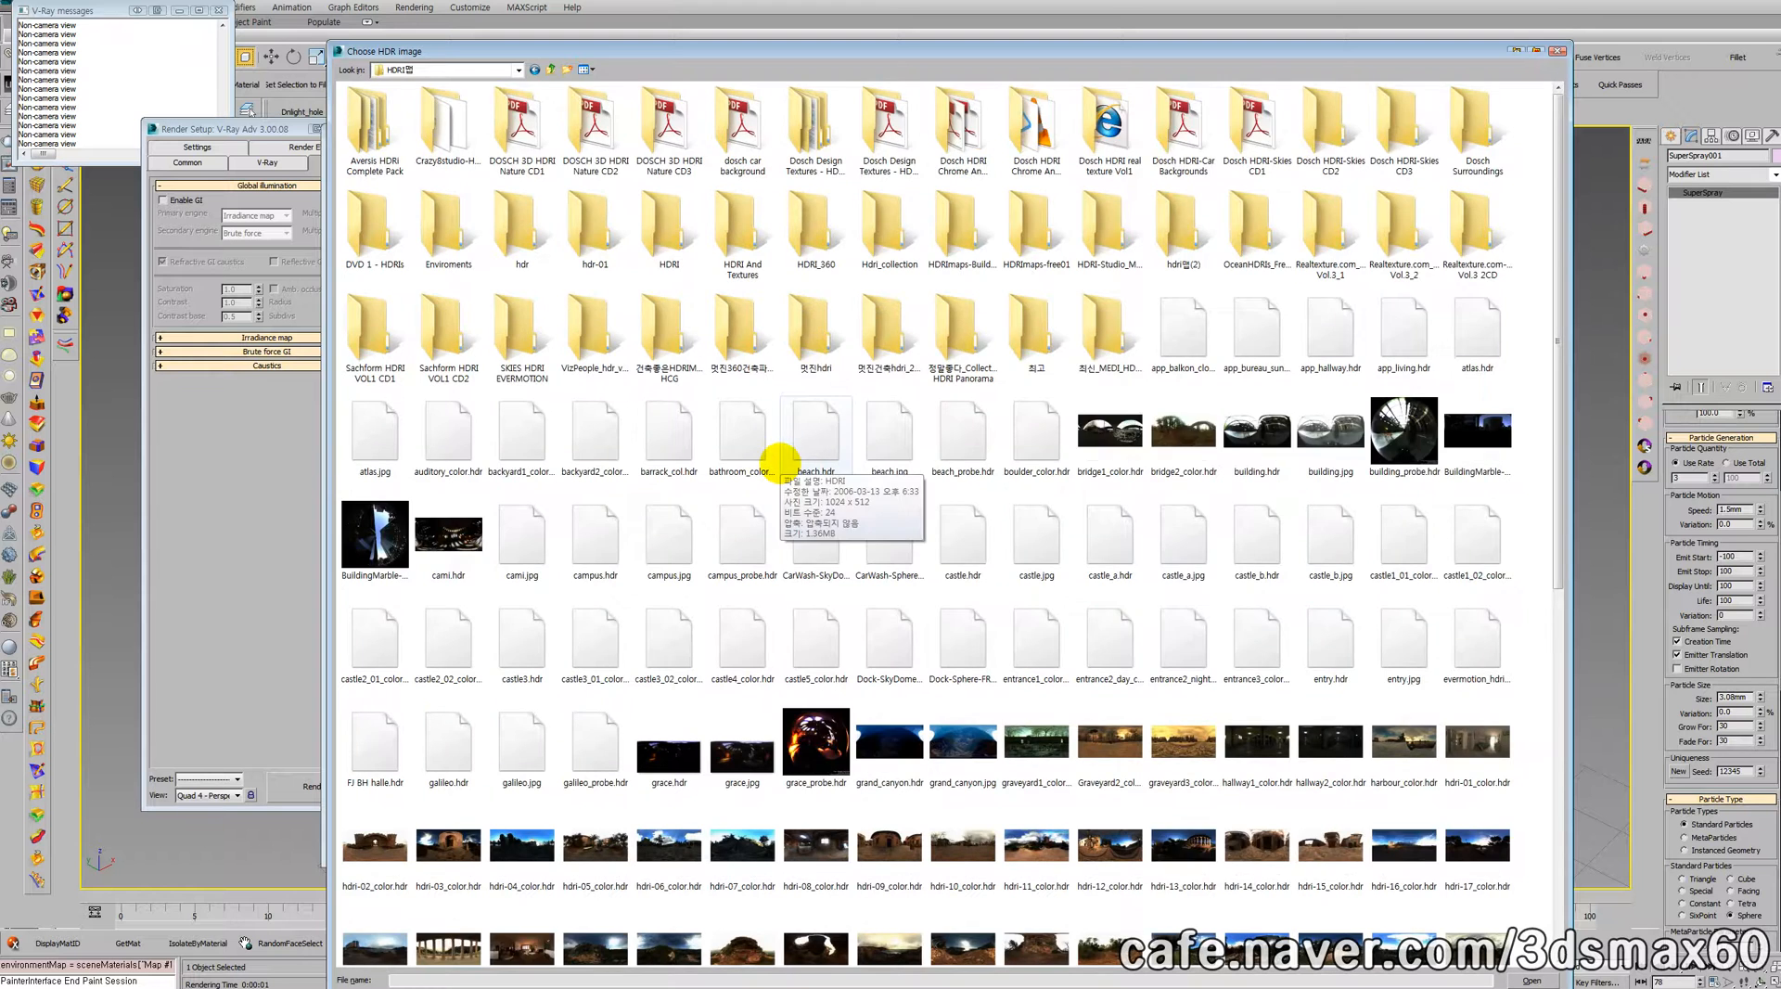
scroll(781, 475, down, 5)
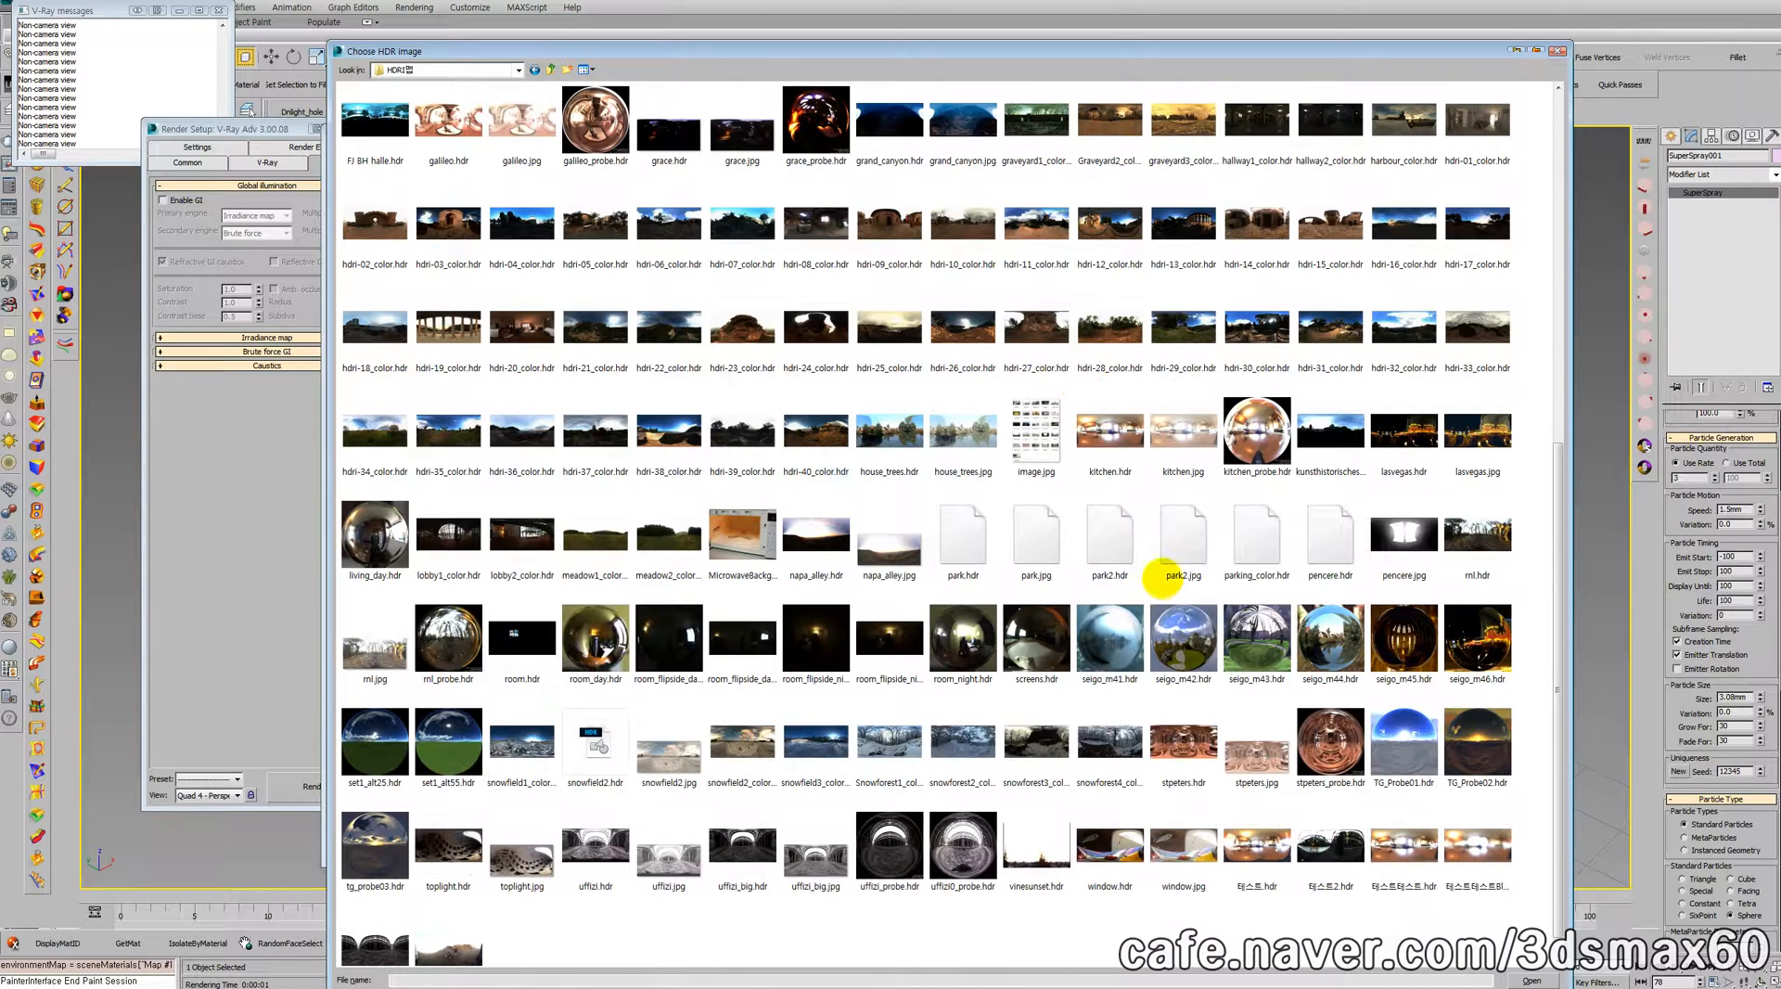
double_click(916, 433)
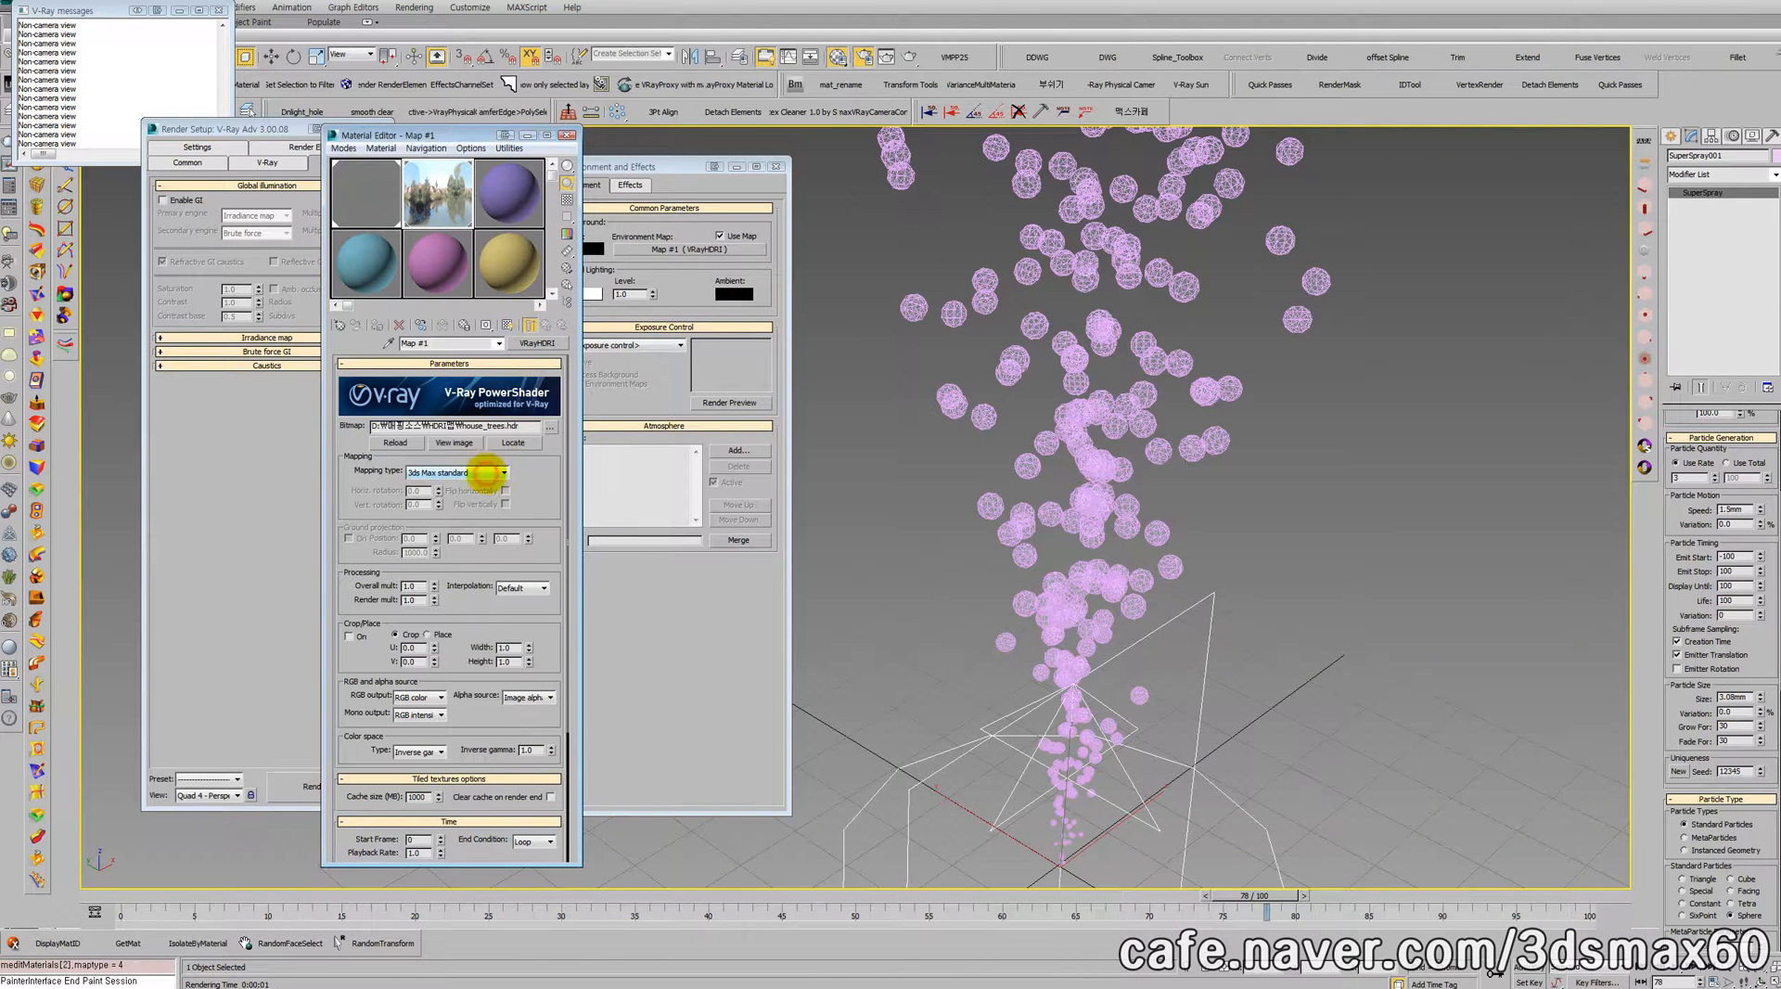
Step: Try the Angular mapping type for the VRayHDRI map, and set it to Spherical
click(503, 472)
click(472, 486)
click(501, 473)
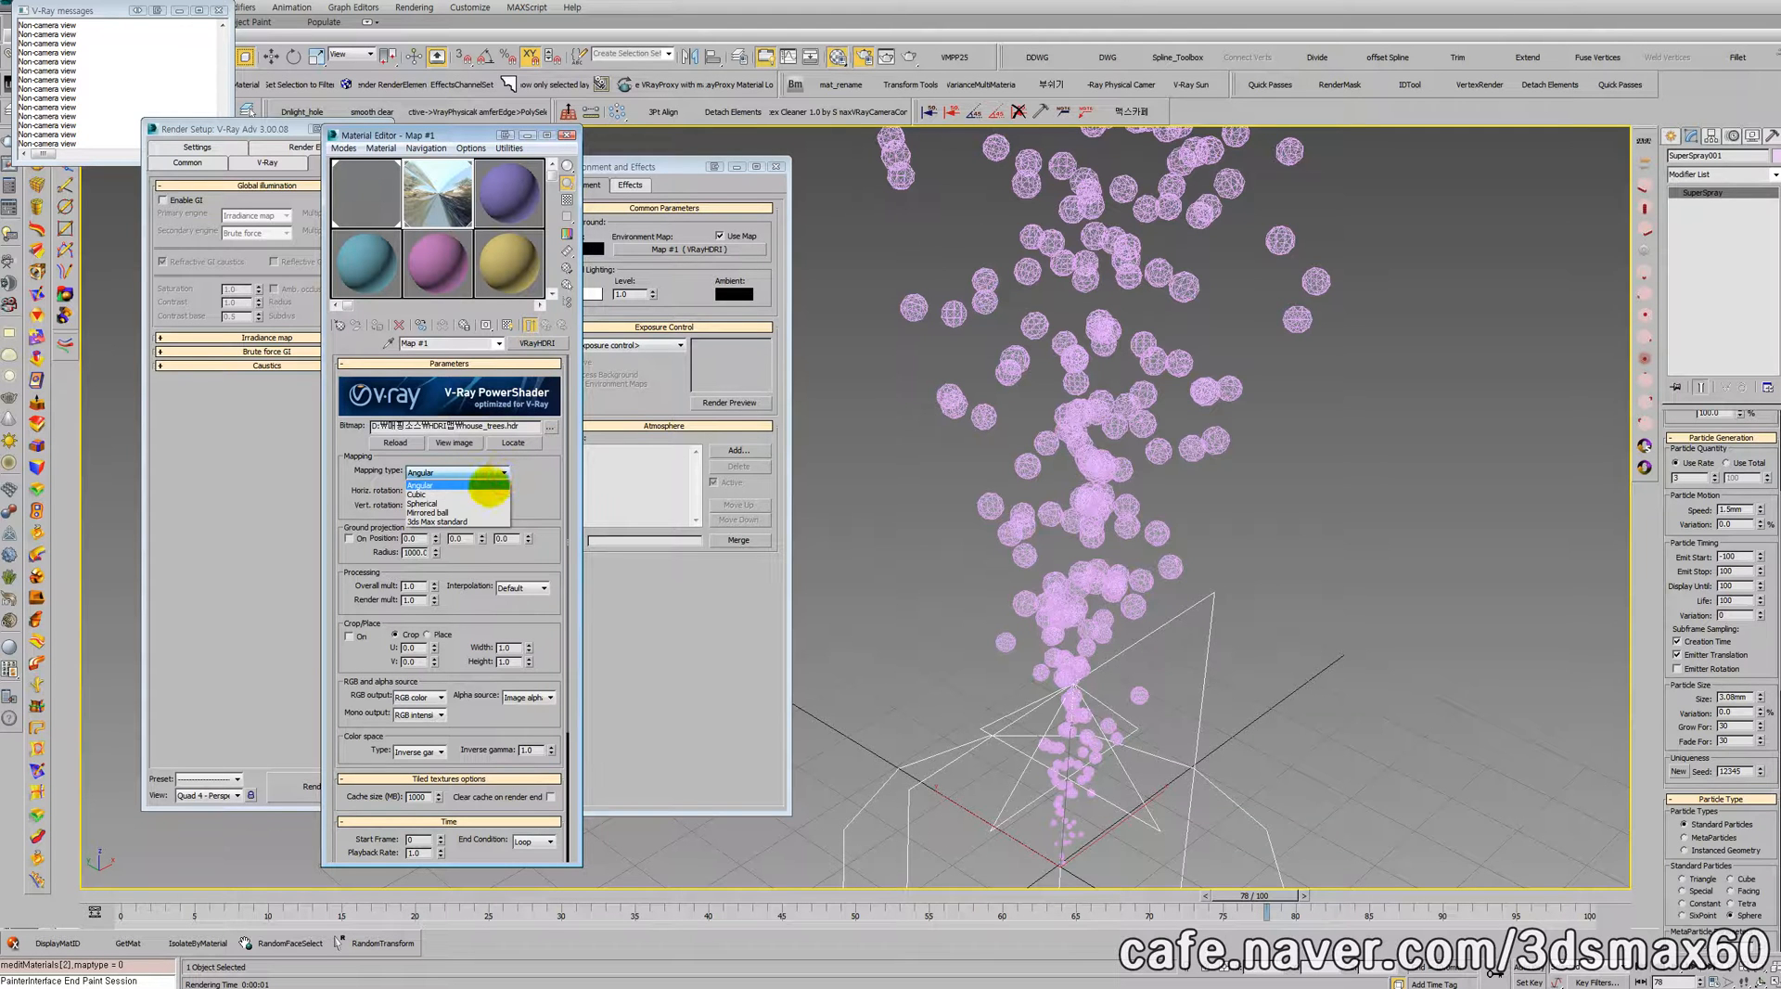
click(481, 502)
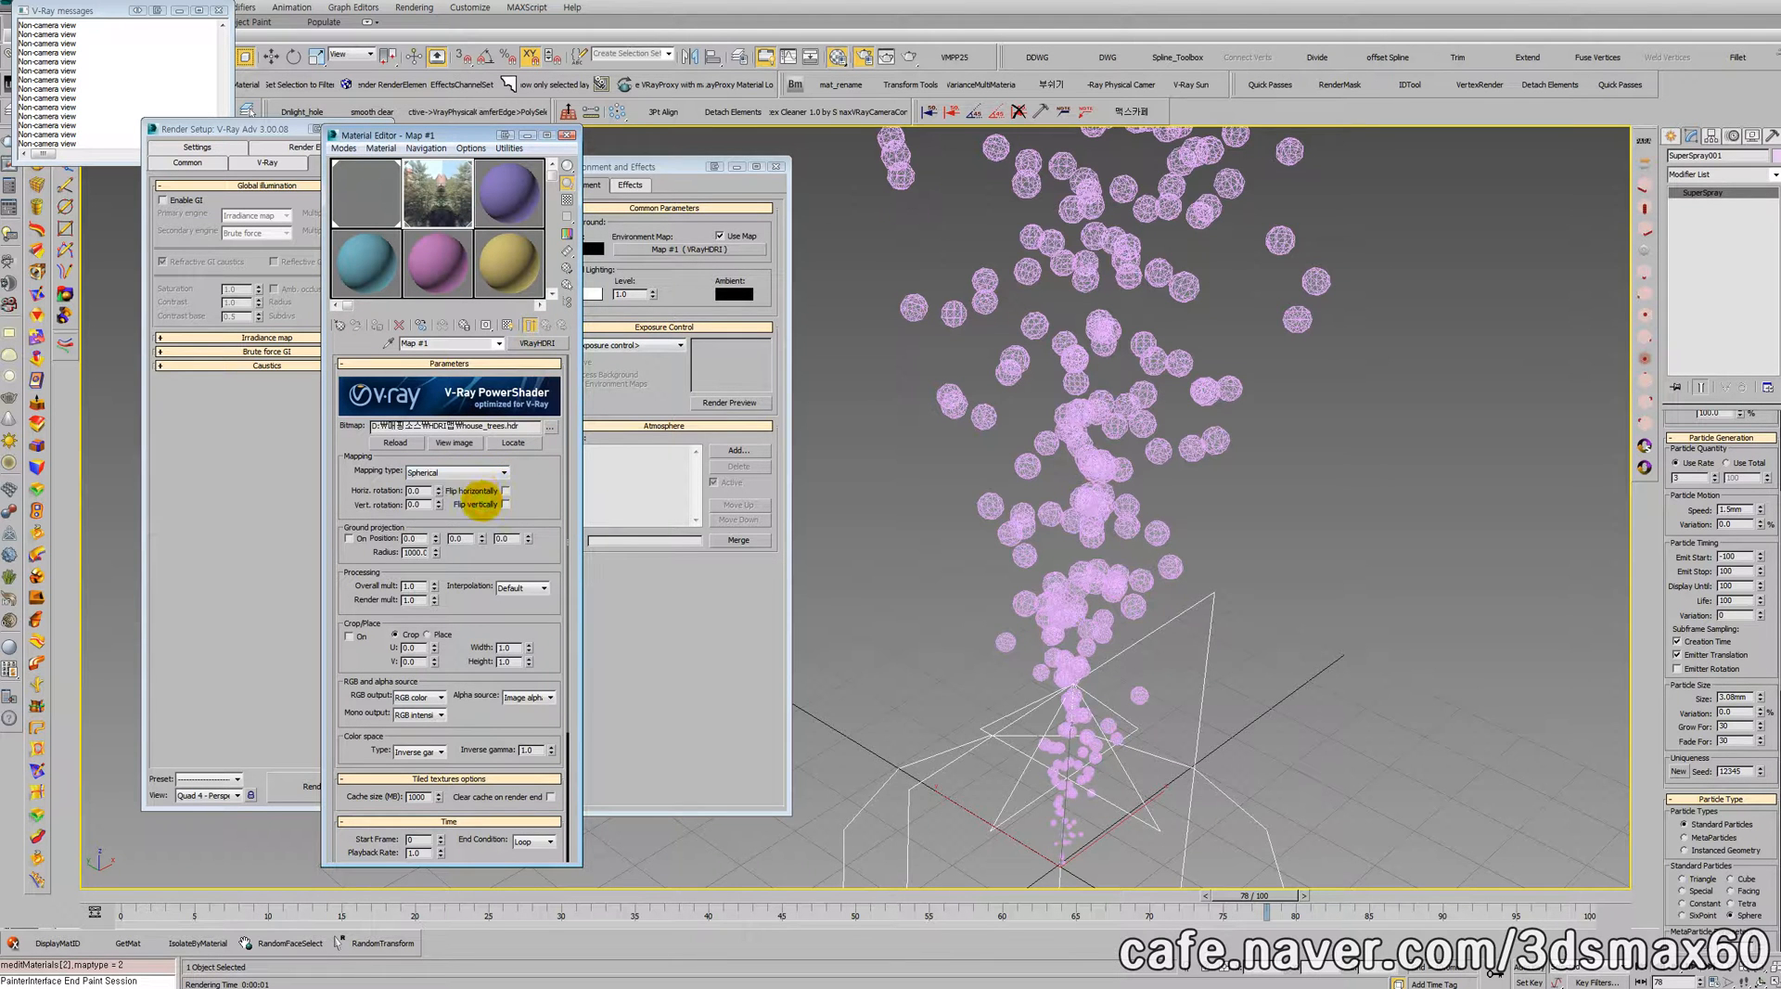
middle_drag(963, 449, 940, 402)
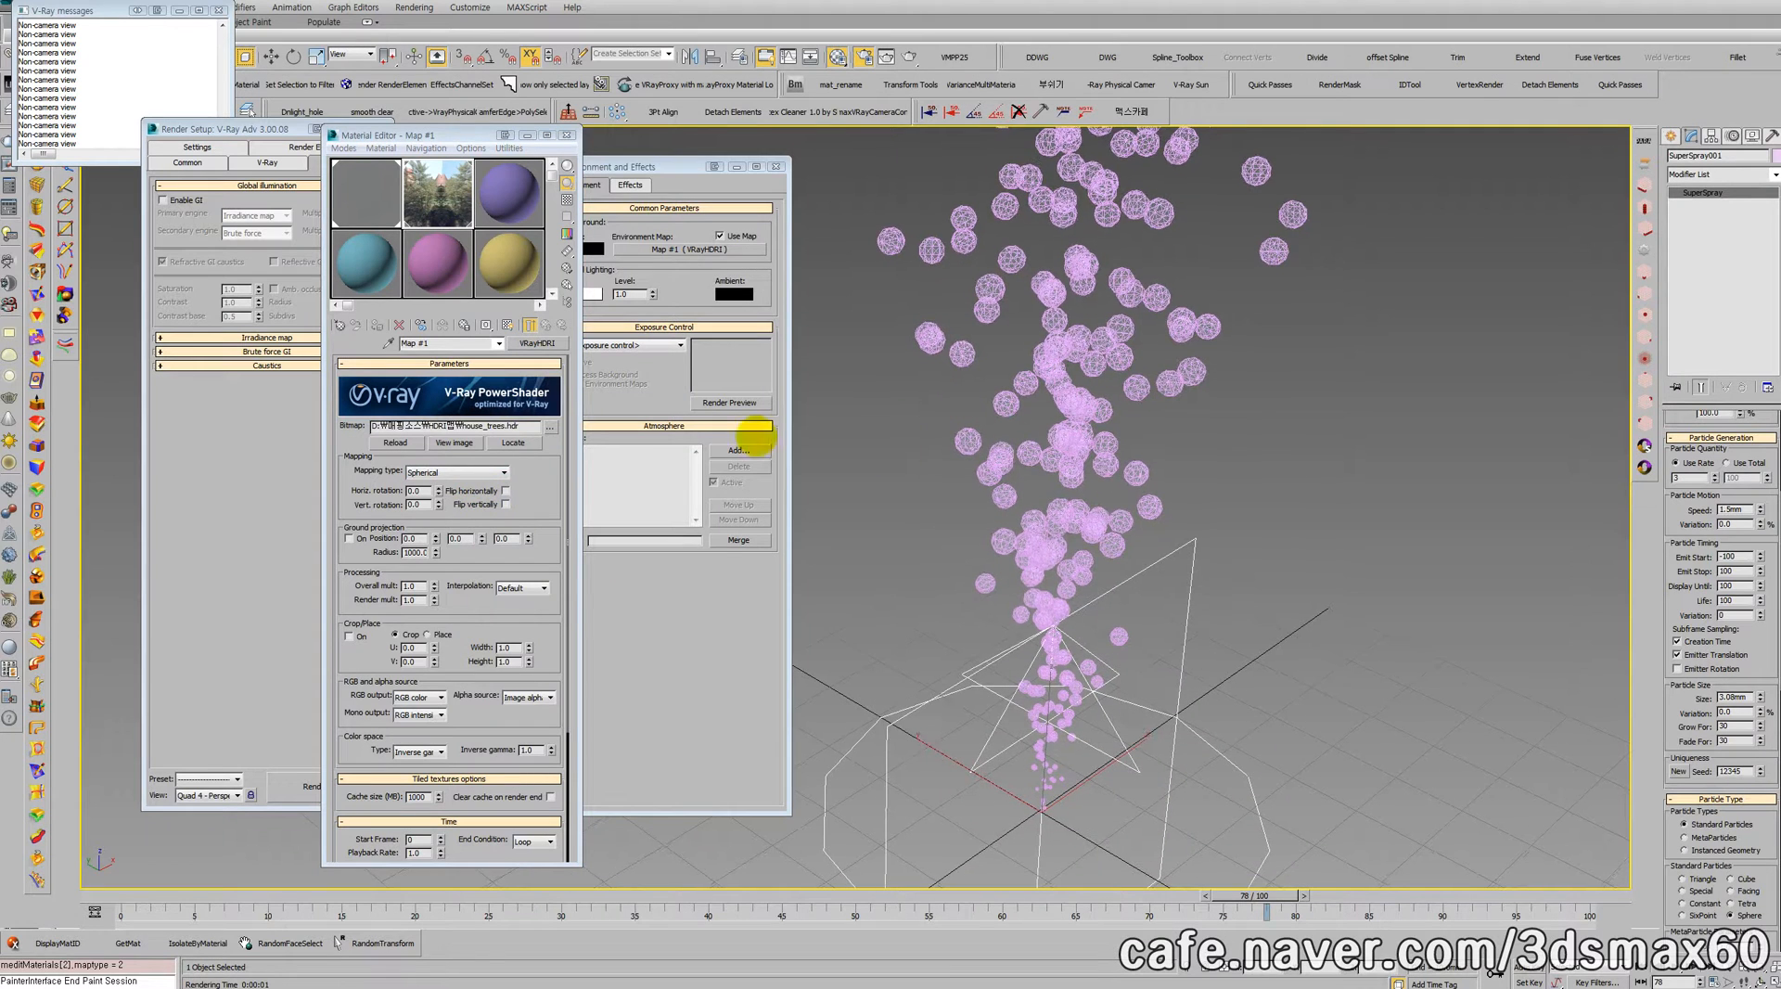
click(711, 657)
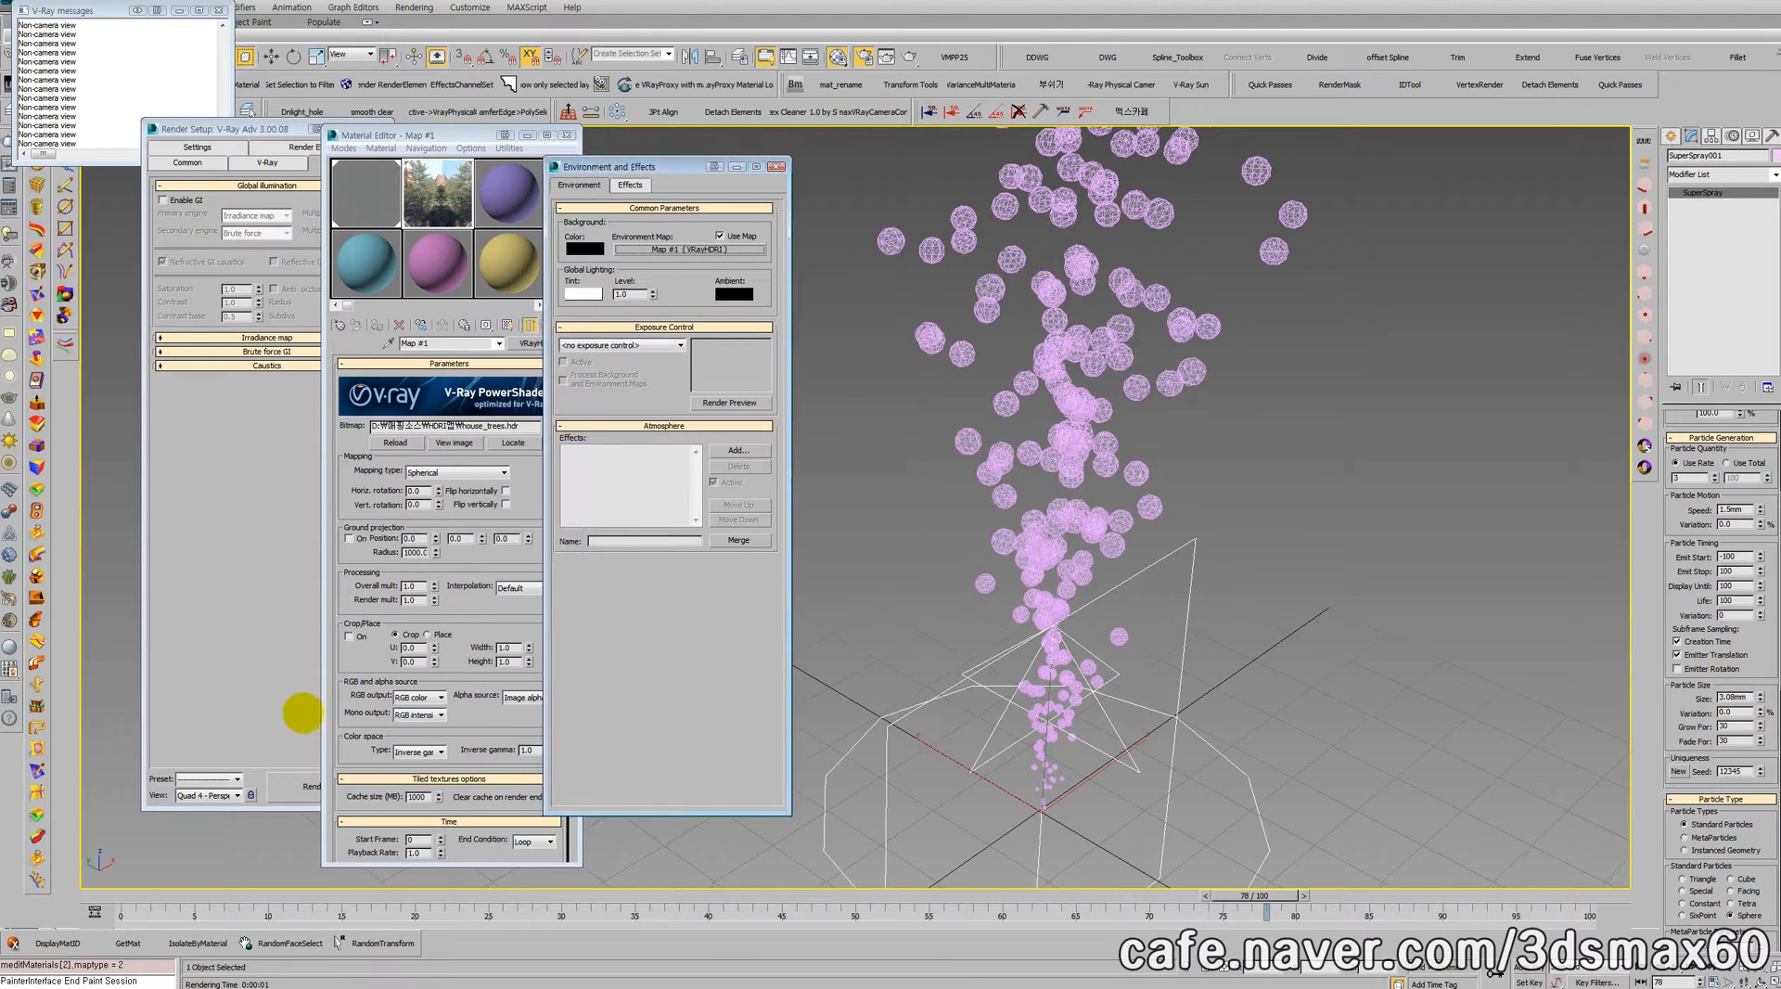
Step: Test-render the perspective view with the spherical HDRI environment and close the frame buffer
click(218, 699)
click(297, 779)
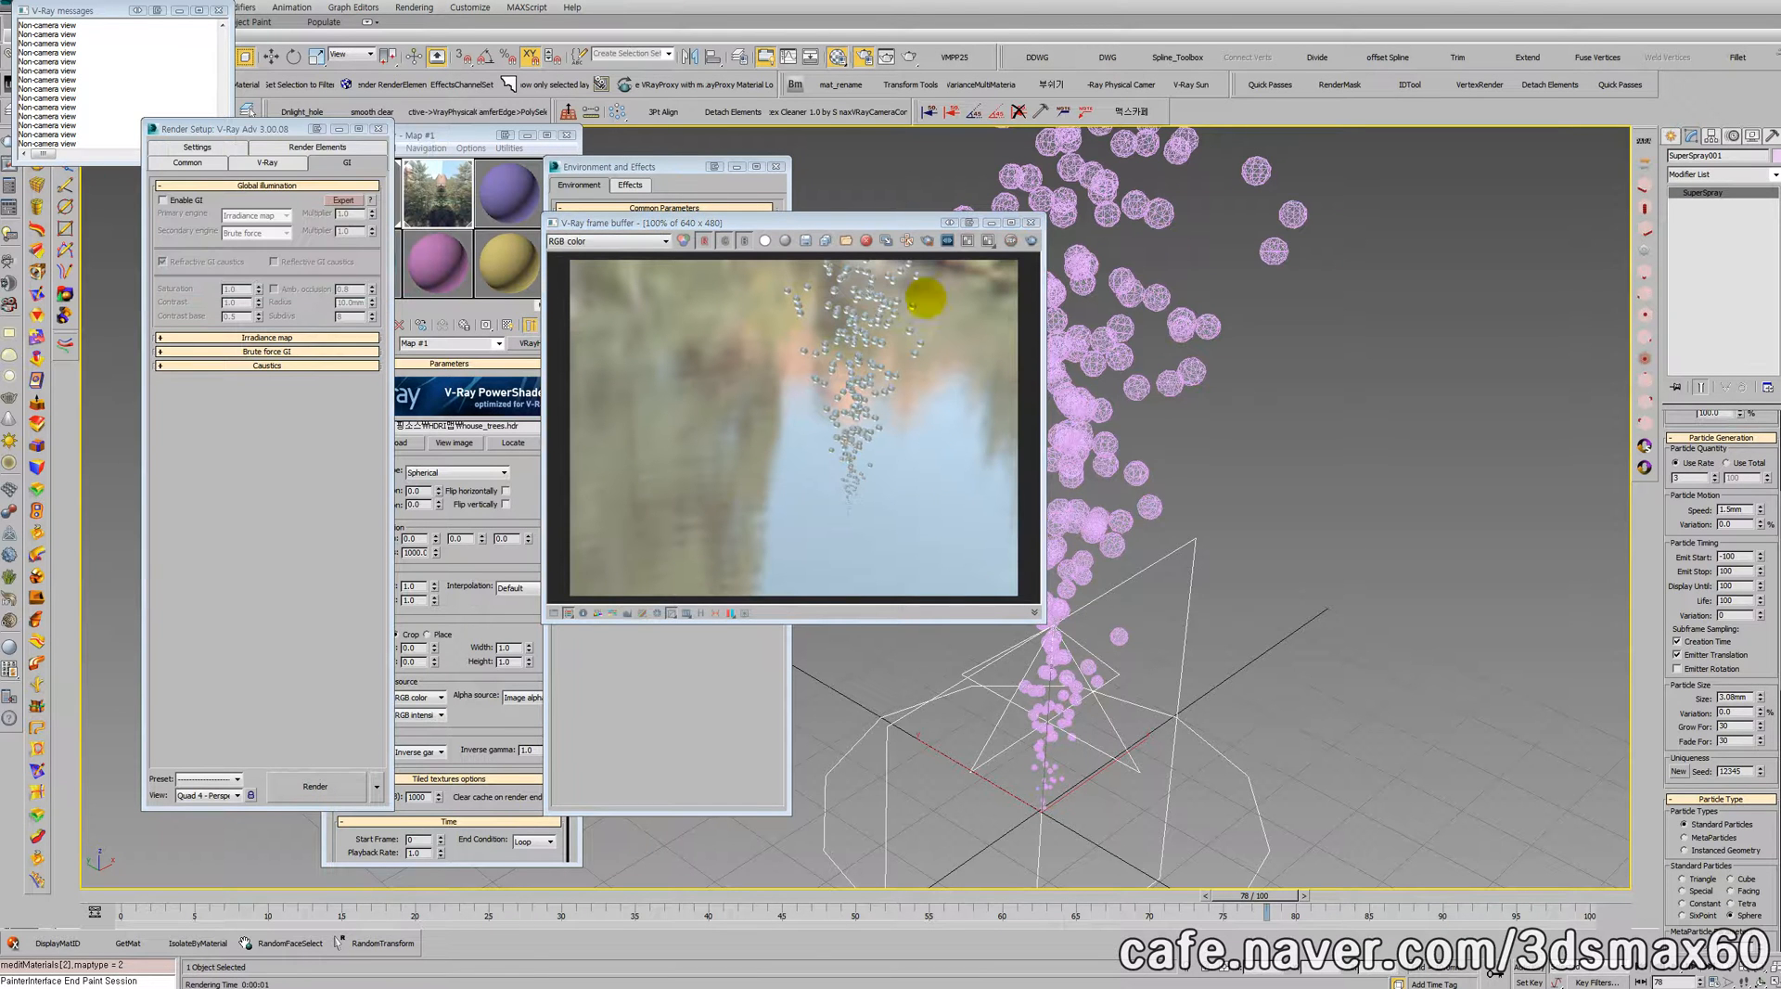
click(1030, 222)
Step: Render a closer view of the Super Spray bubbles from a lower angle
key(ctrl+r)
drag(1054, 462, 1016, 424)
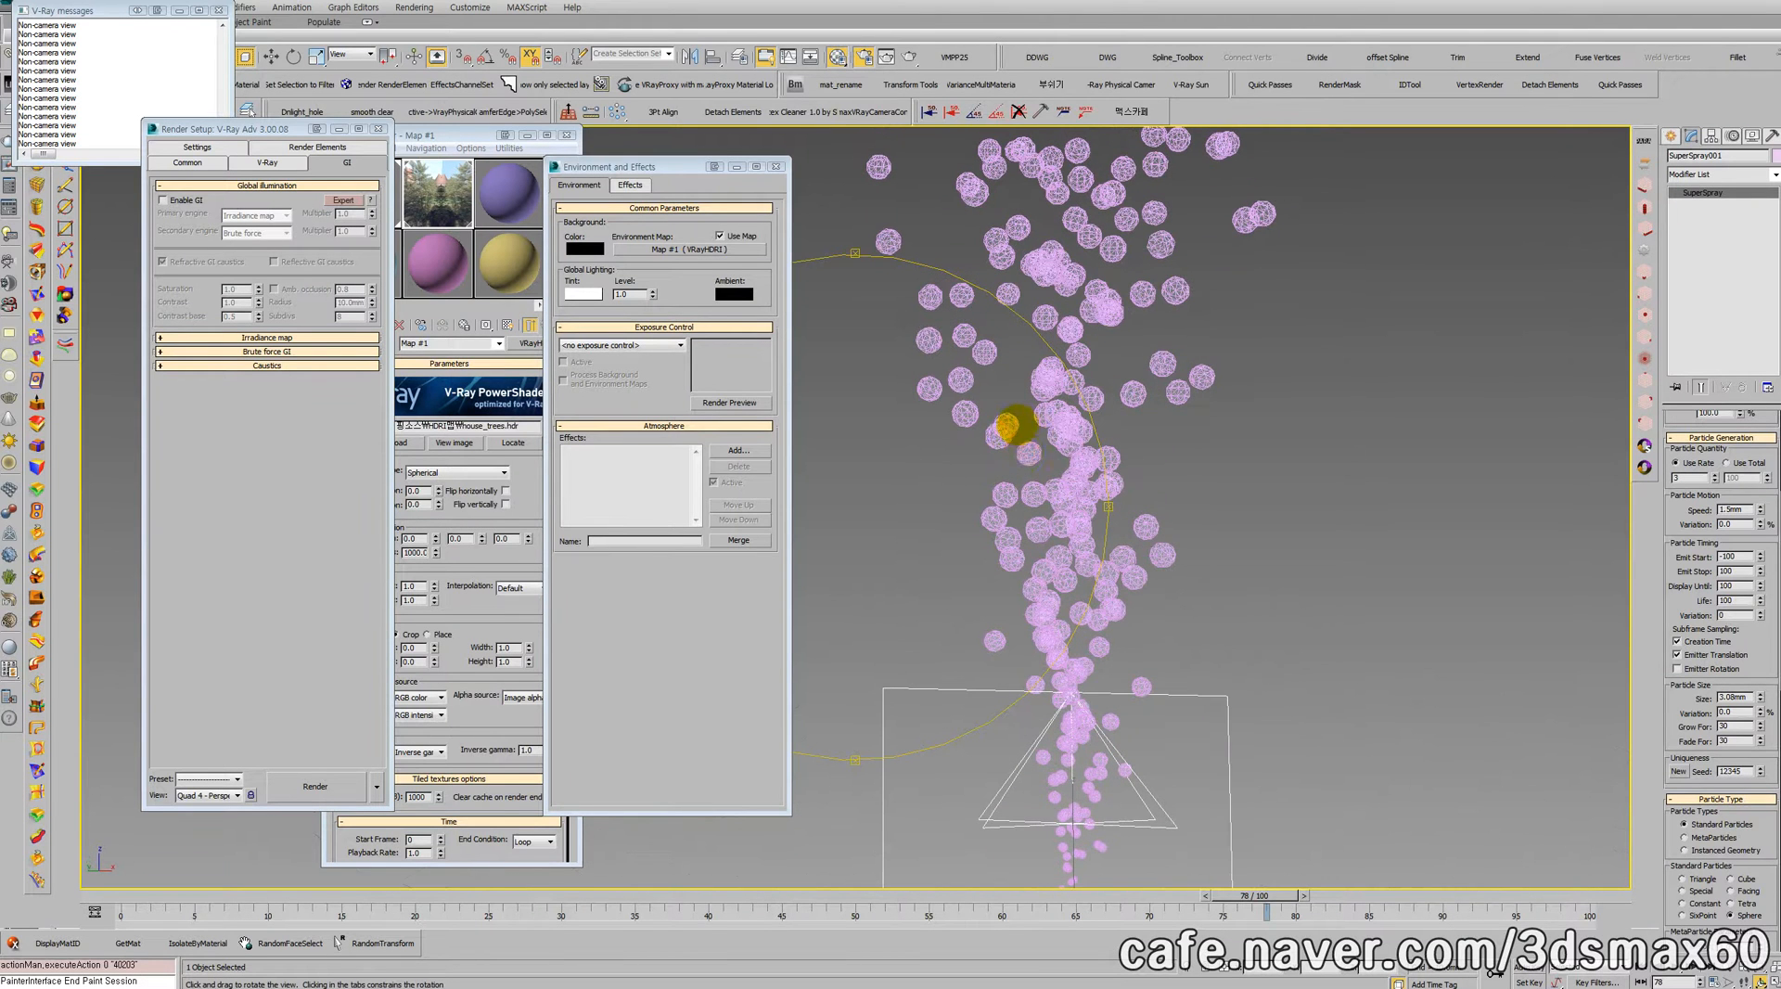
scroll(1040, 455, up, 5)
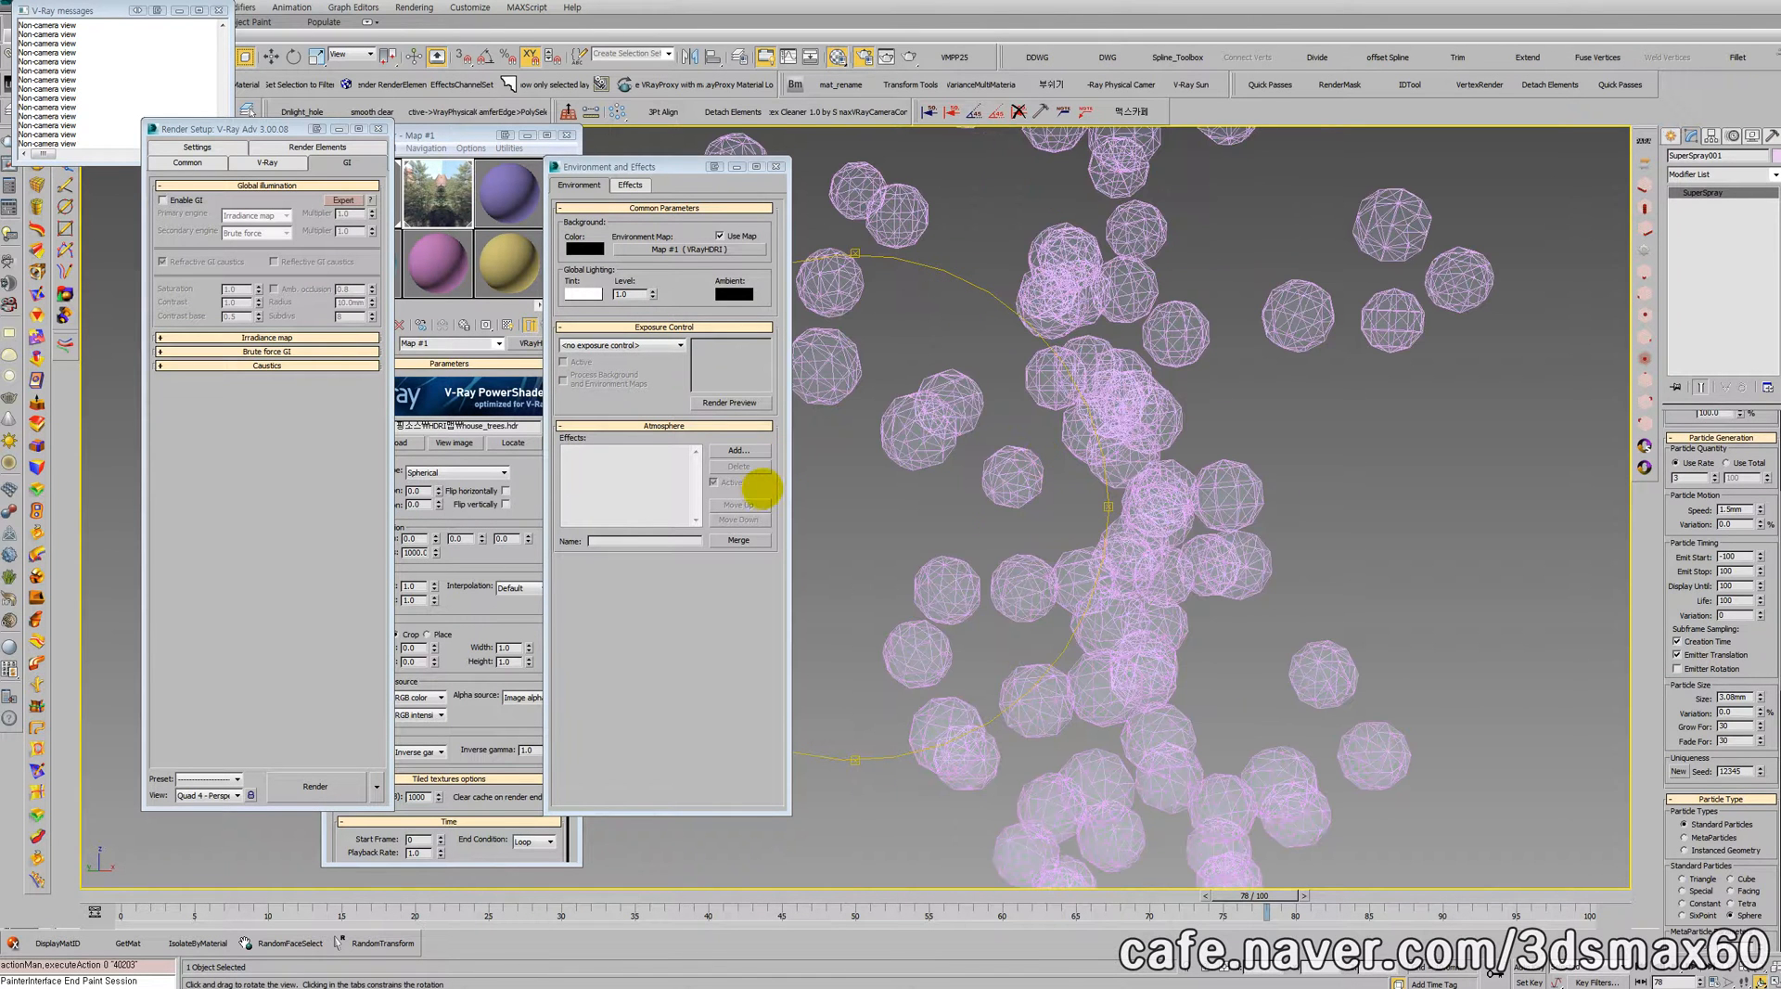
key(shift+q)
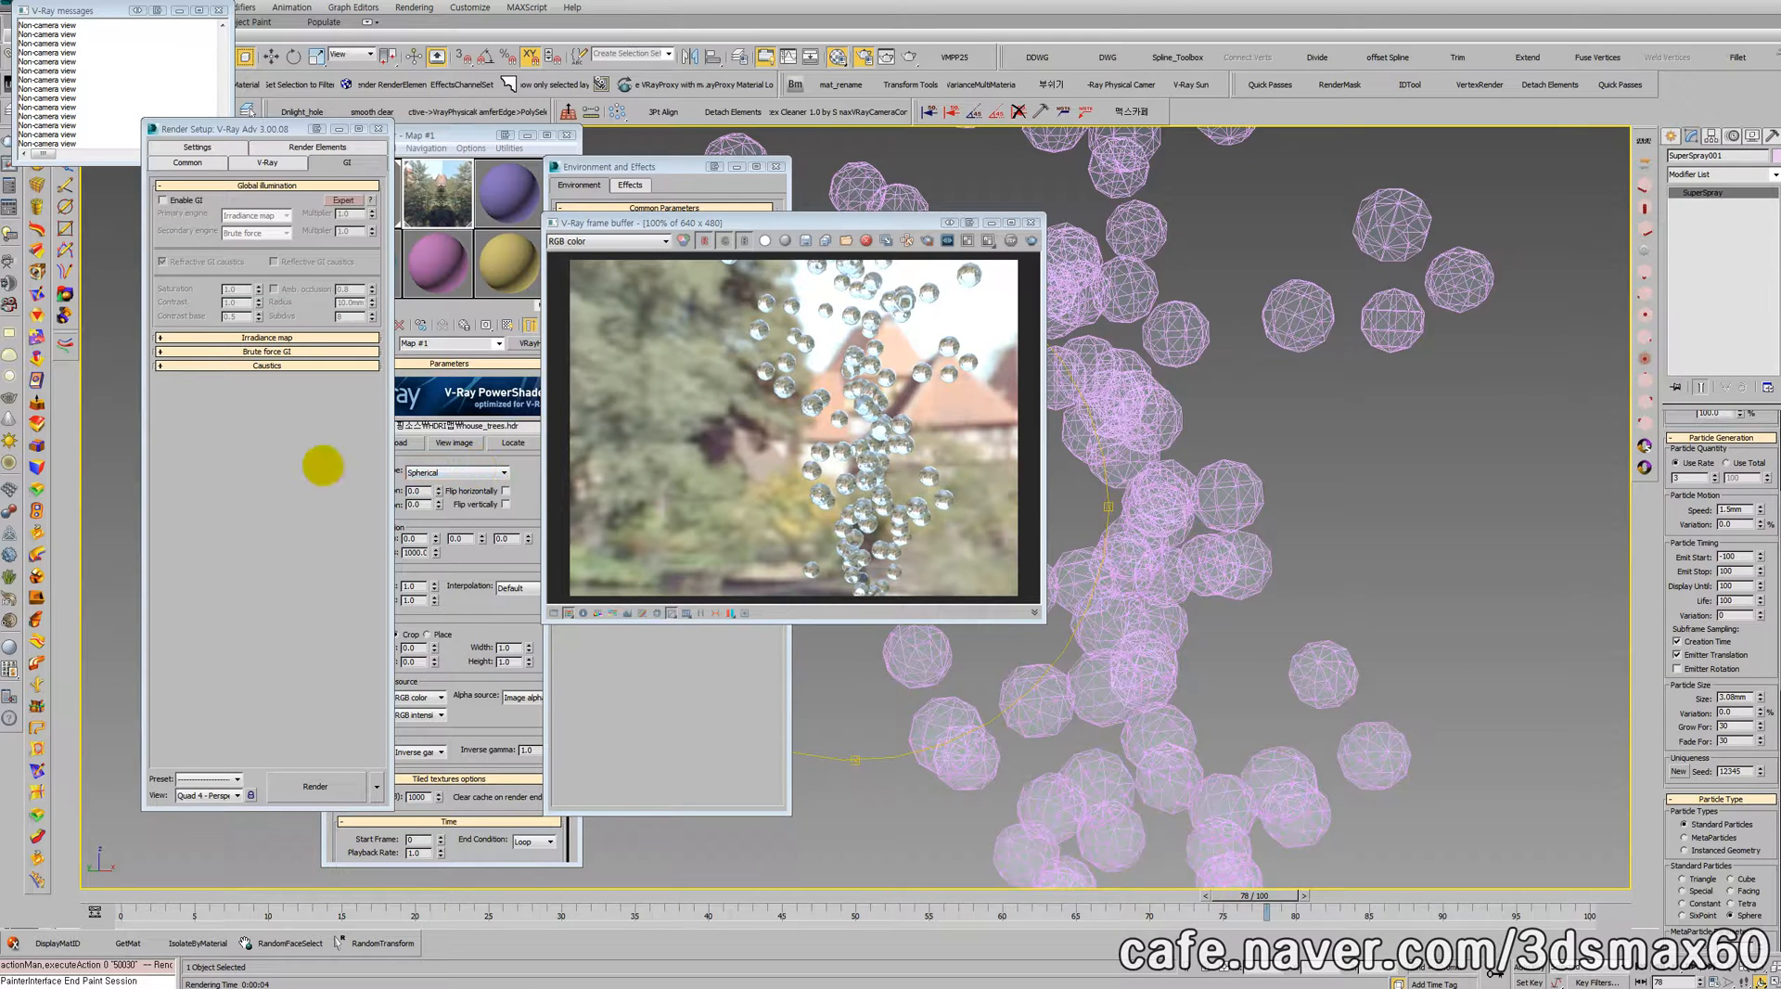
Step: Darken the reflection color of Material #1 to a value of 32 and re-render the bubbles
click(463, 192)
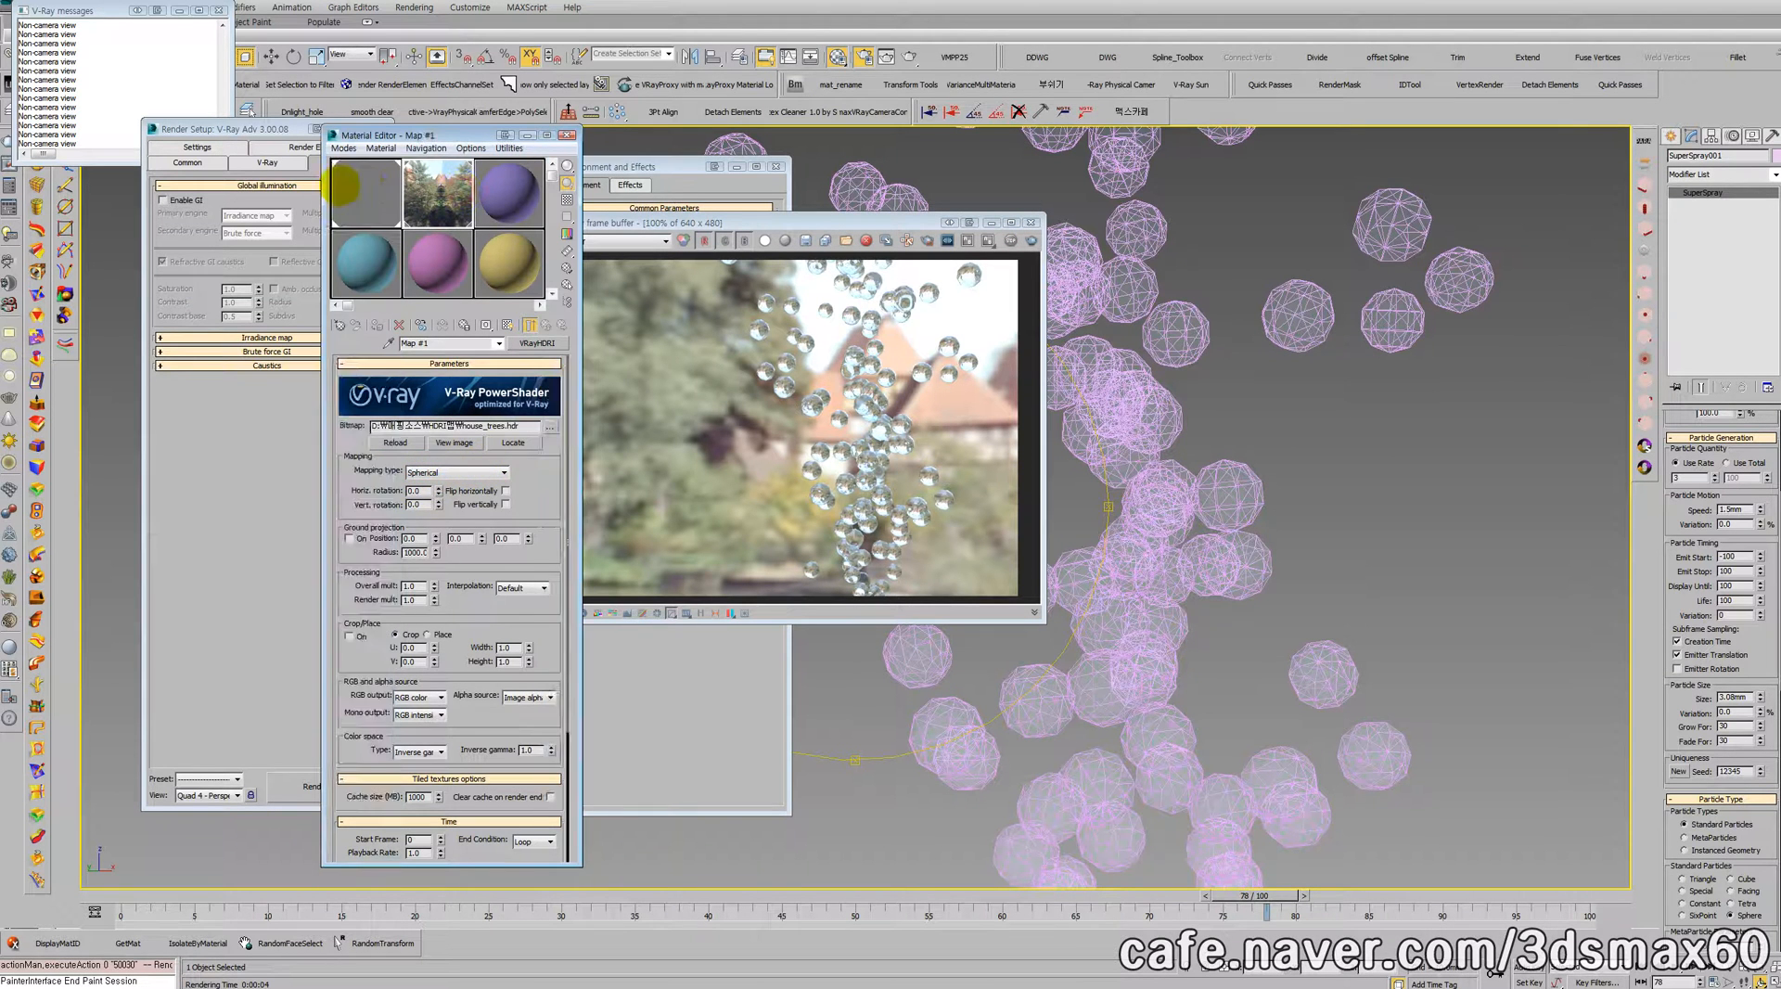
click(362, 188)
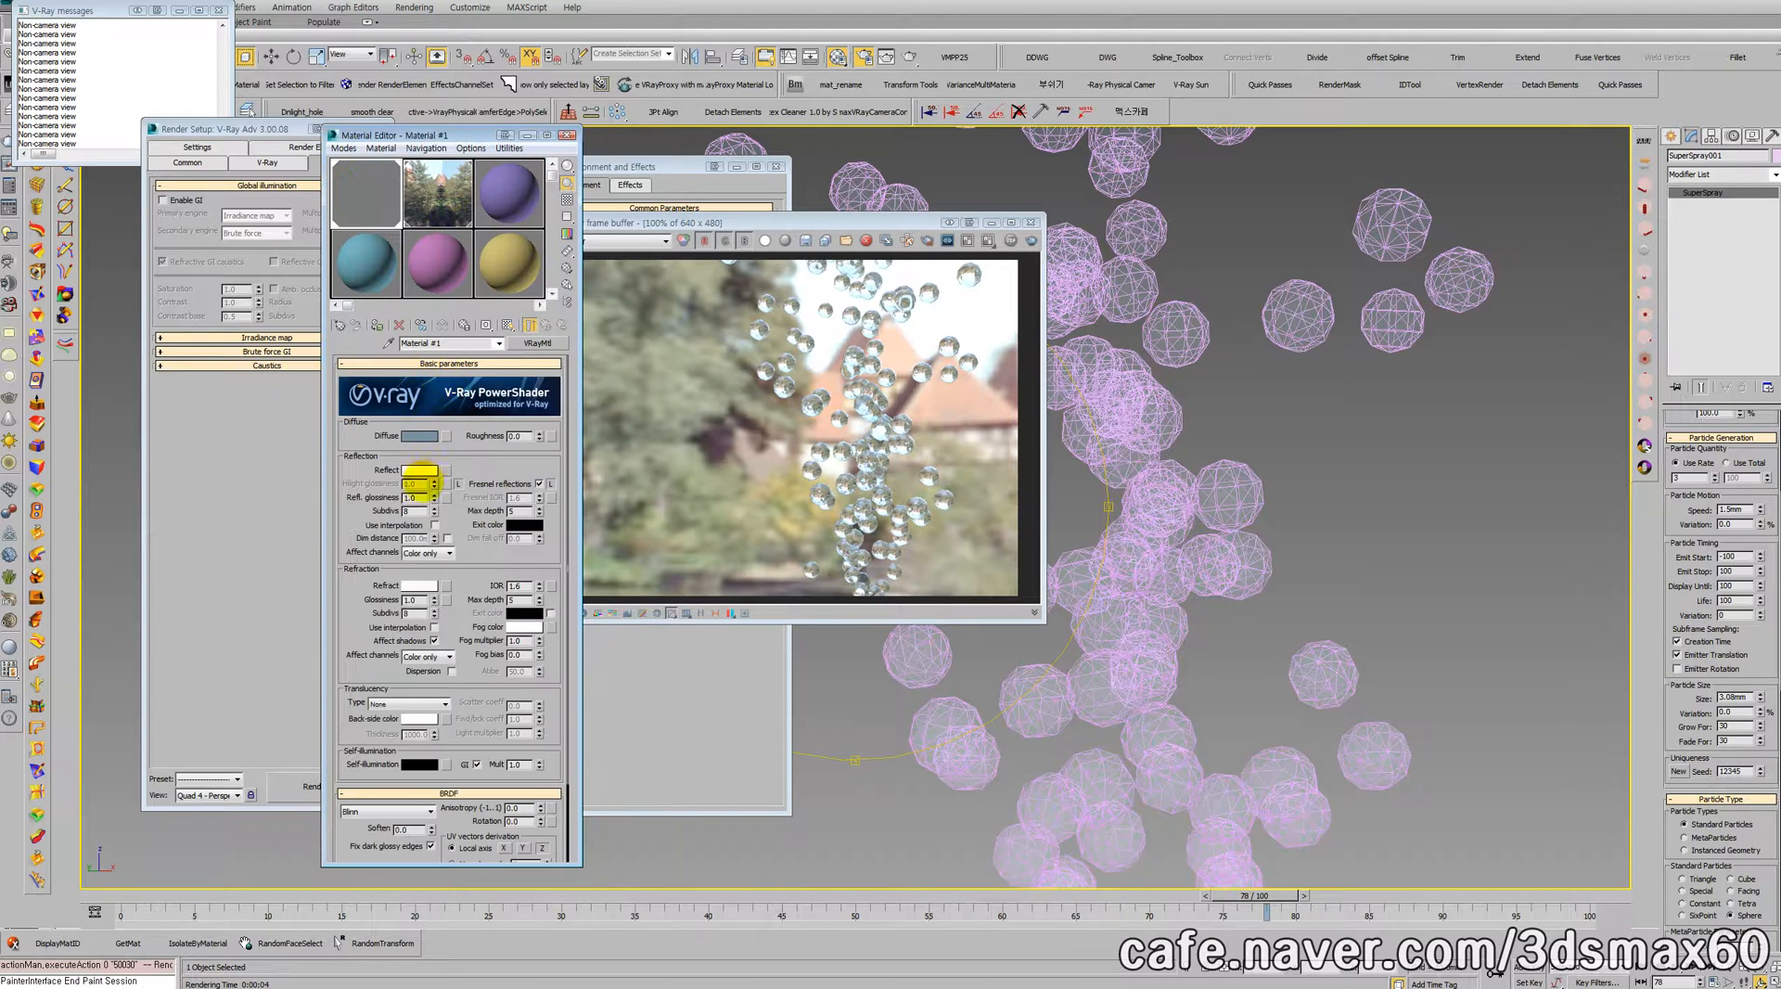
click(419, 470)
drag(722, 369, 722, 293)
click(824, 397)
click(1031, 240)
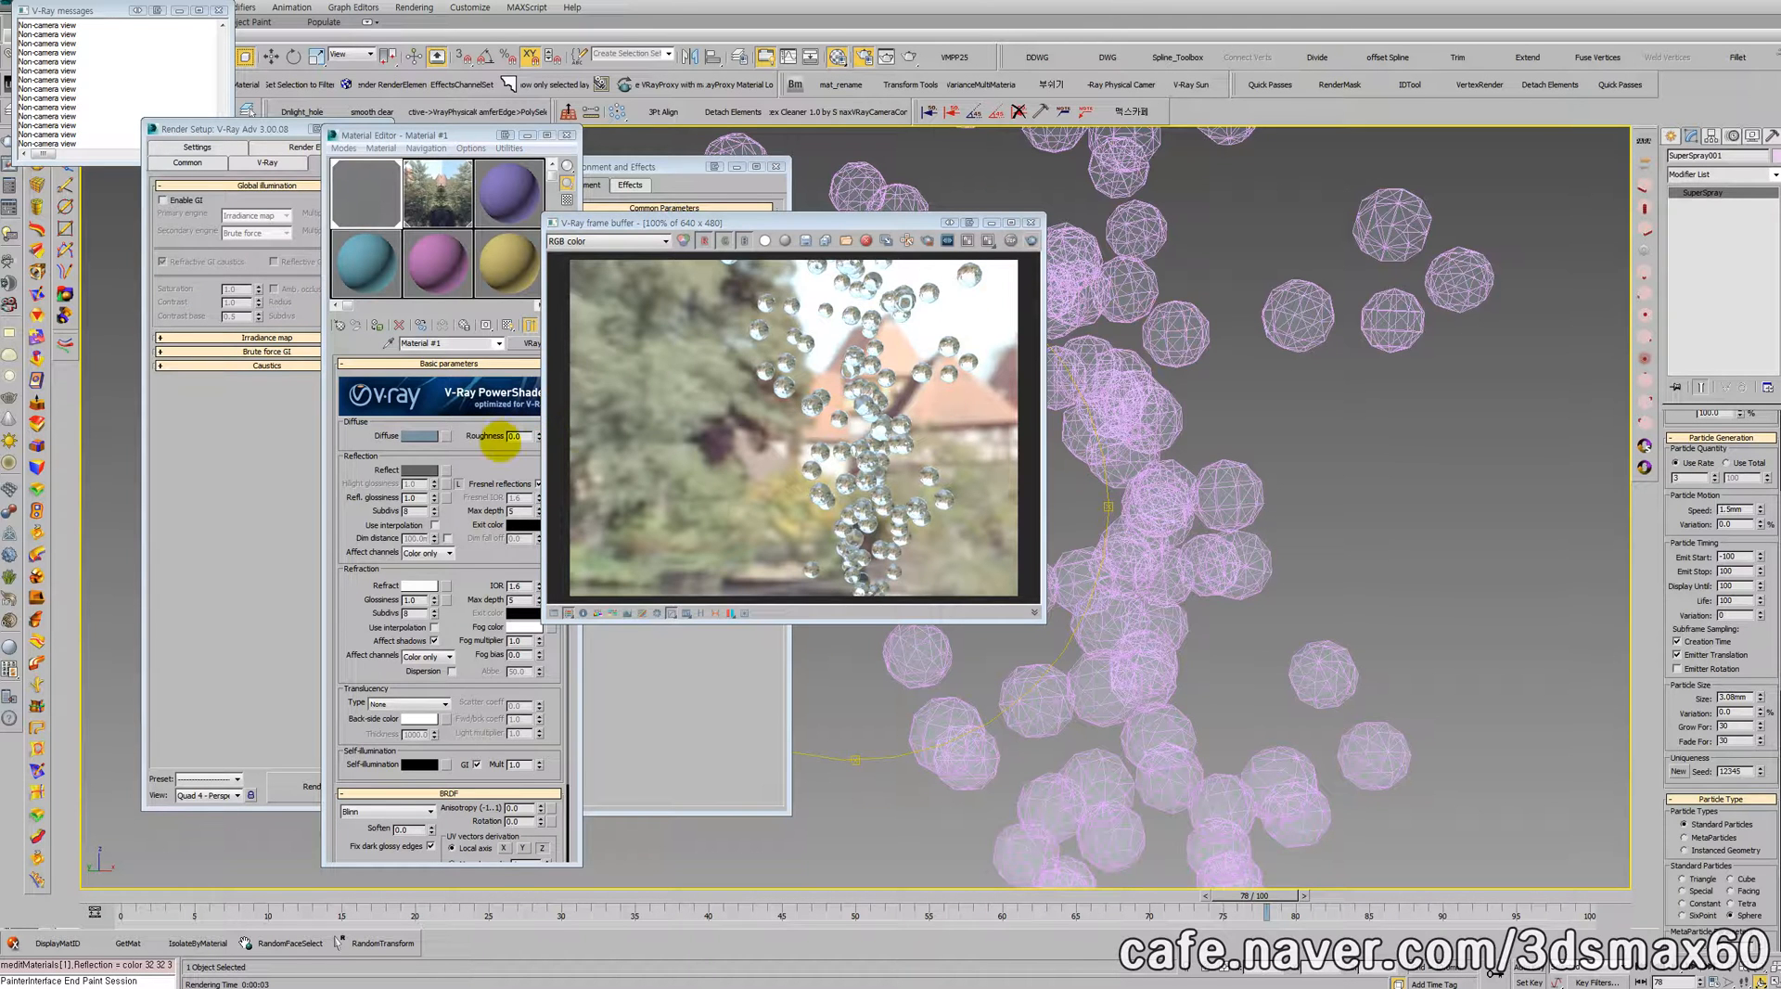
Step: Darken the reflection color of Material #1 to a value of 7 and re-render the bubbles
click(420, 470)
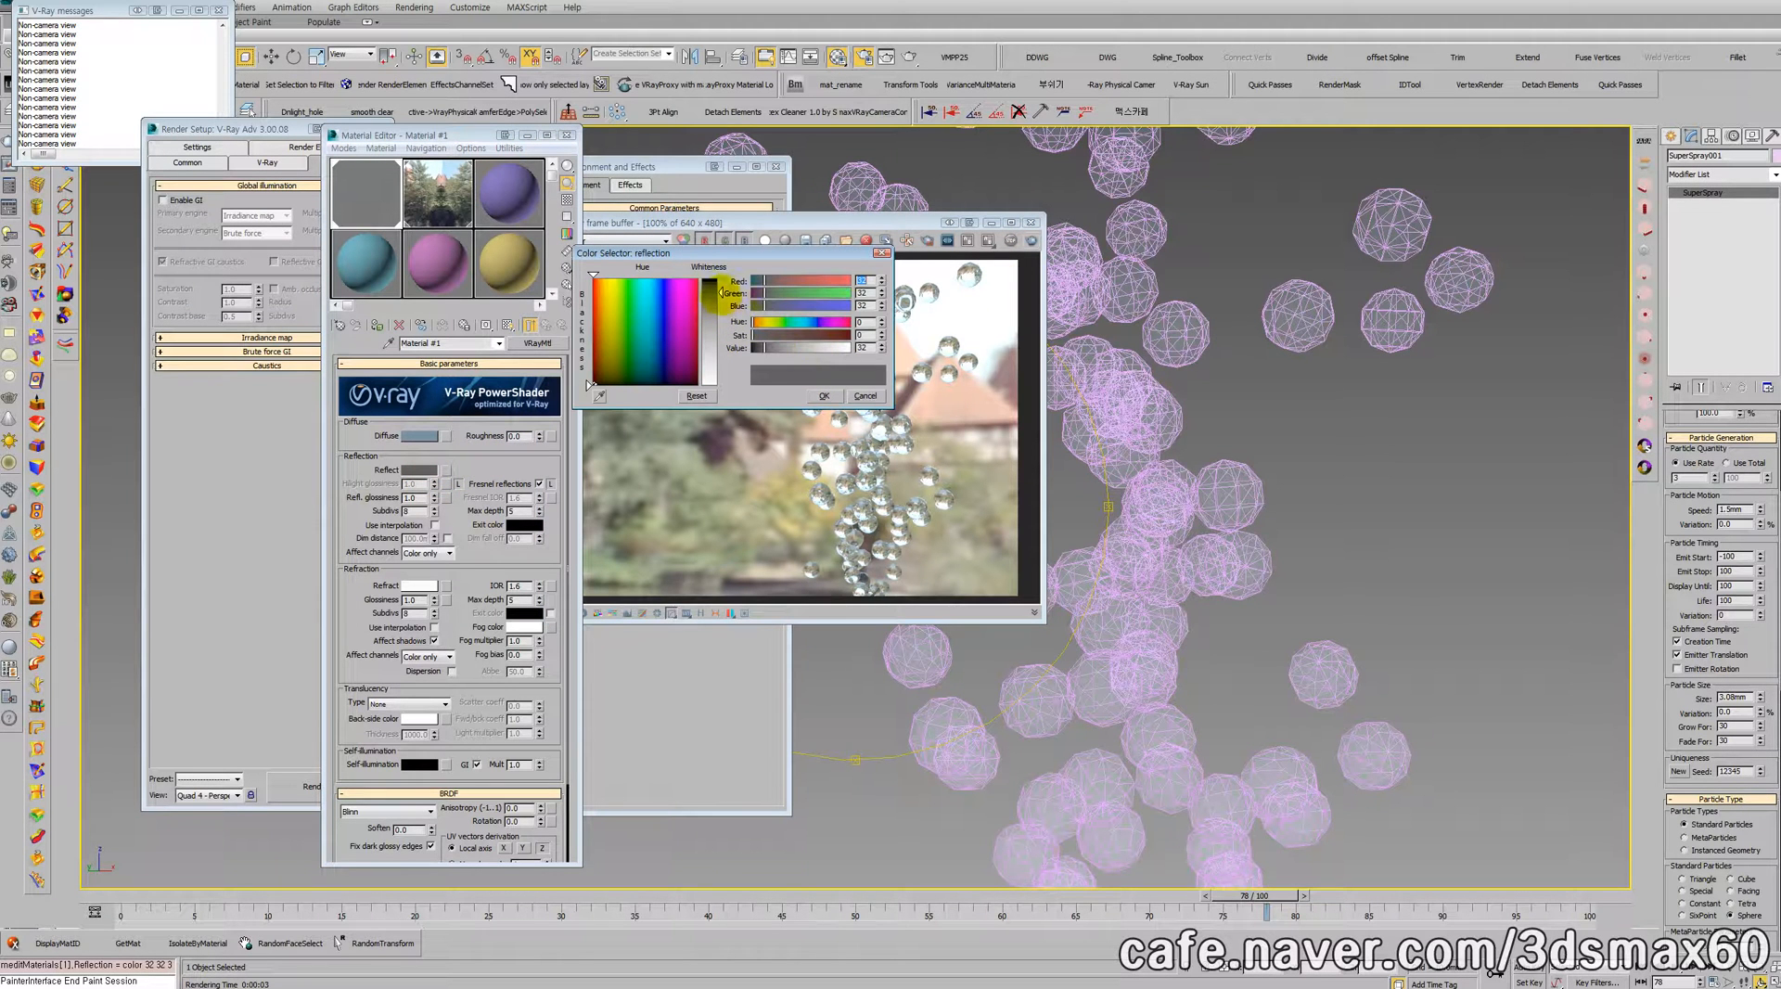
drag(722, 292, 722, 283)
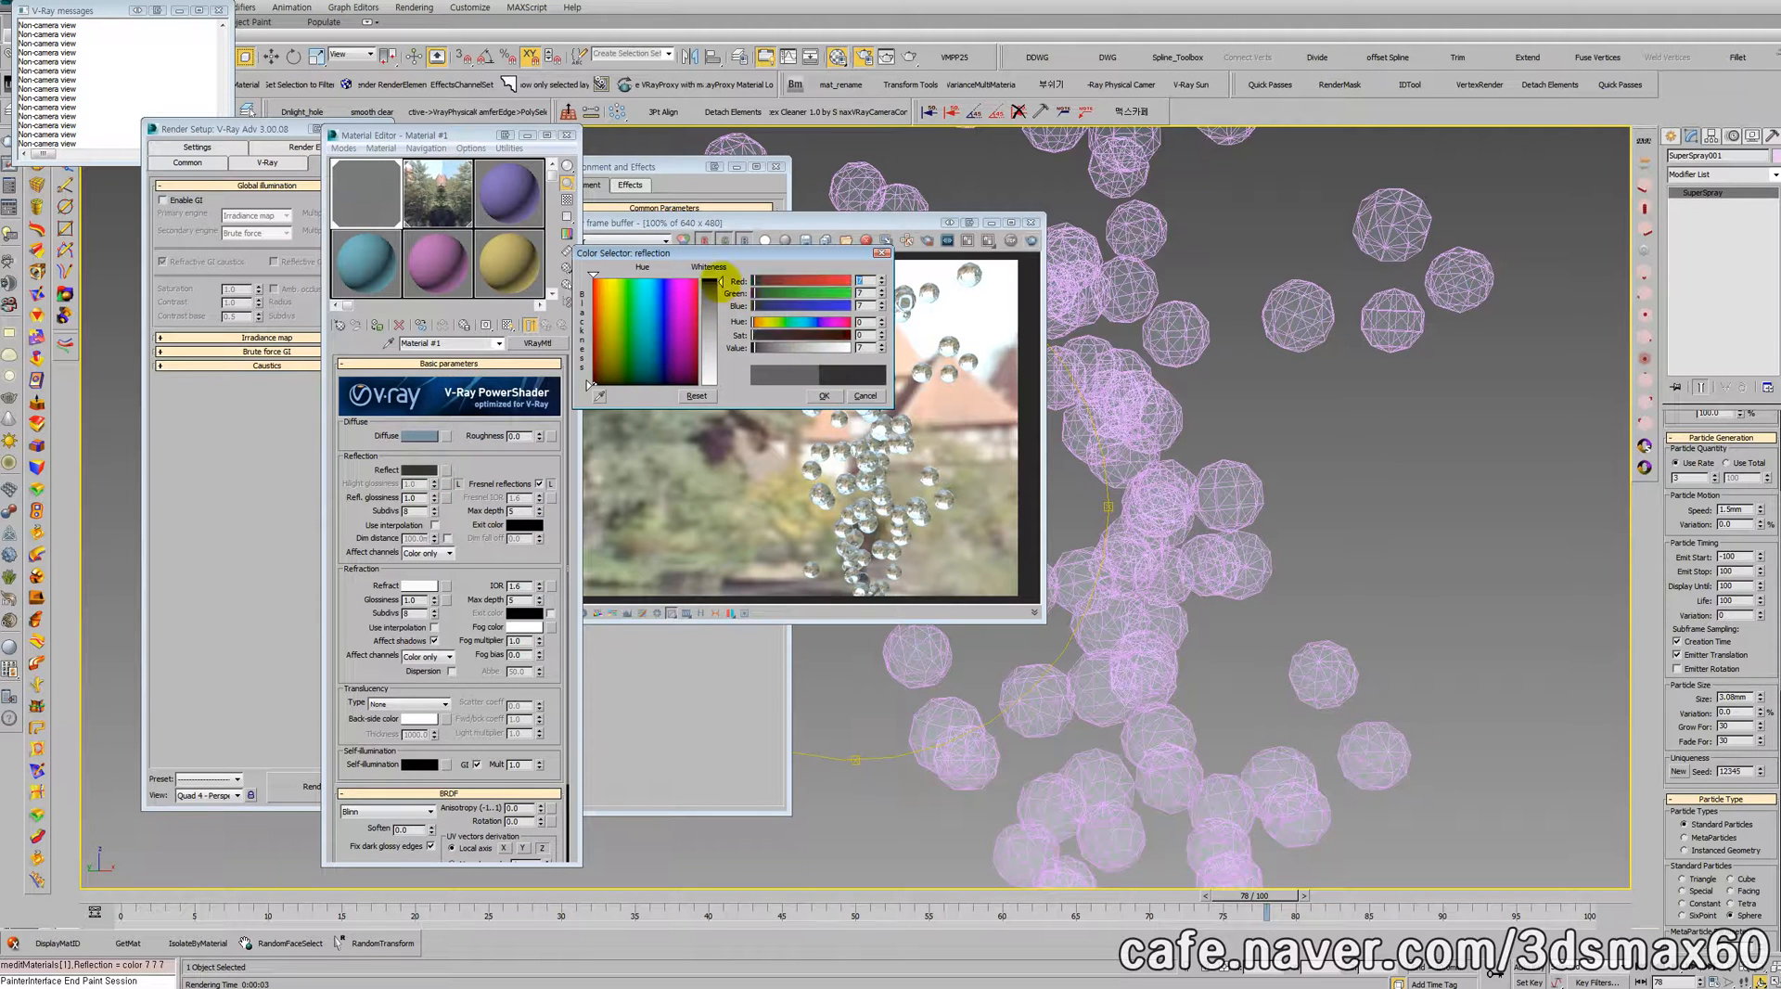
click(824, 395)
click(1030, 240)
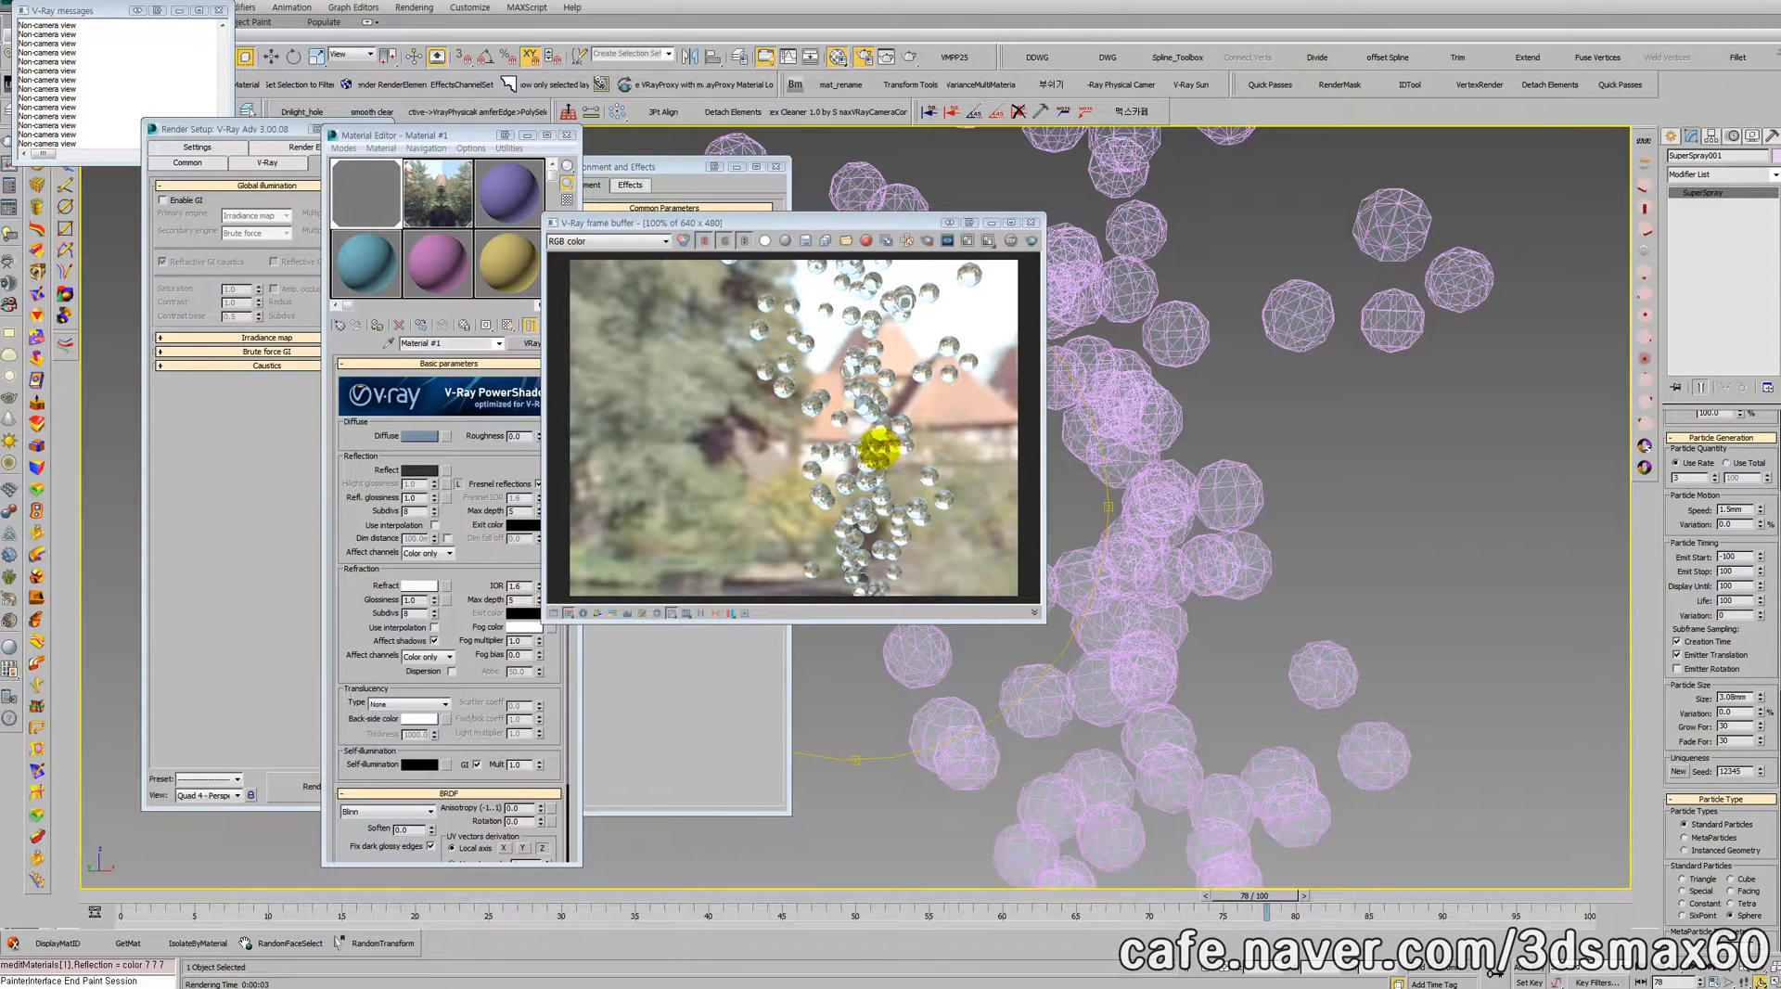
Step: Set the refraction IOR of Material #1 to 1.1 and re-render the bubbles
click(515, 583)
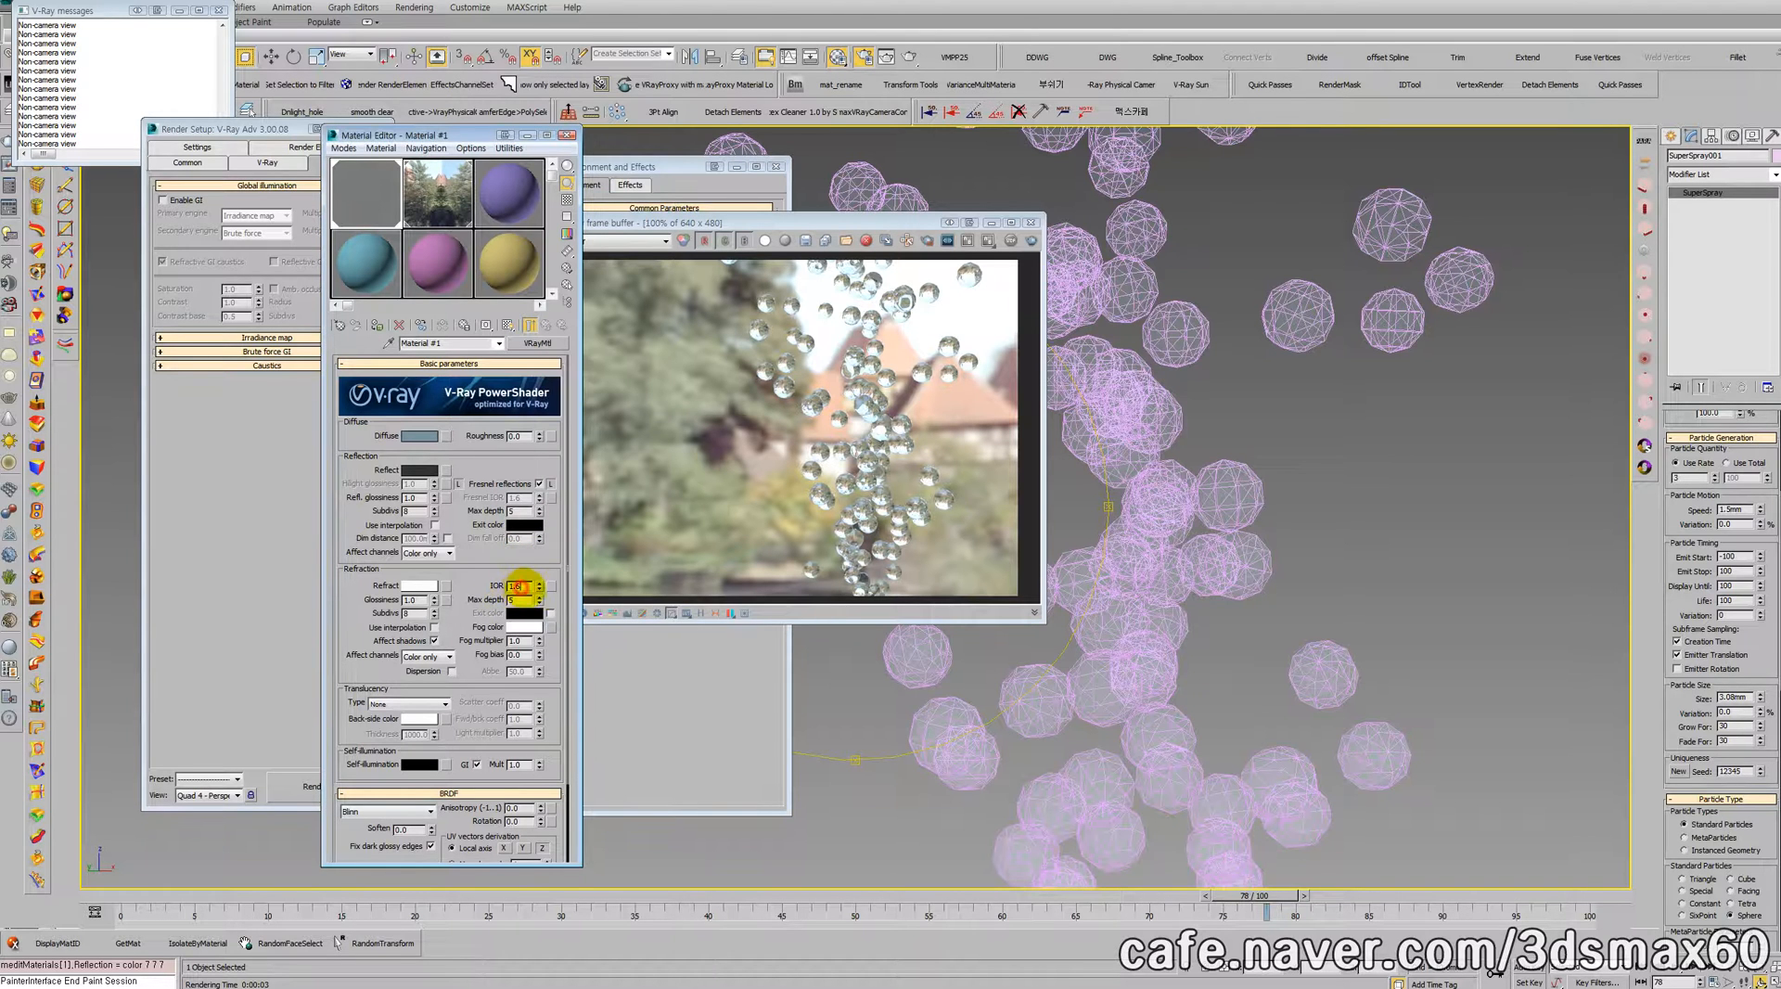
drag(521, 584, 467, 584)
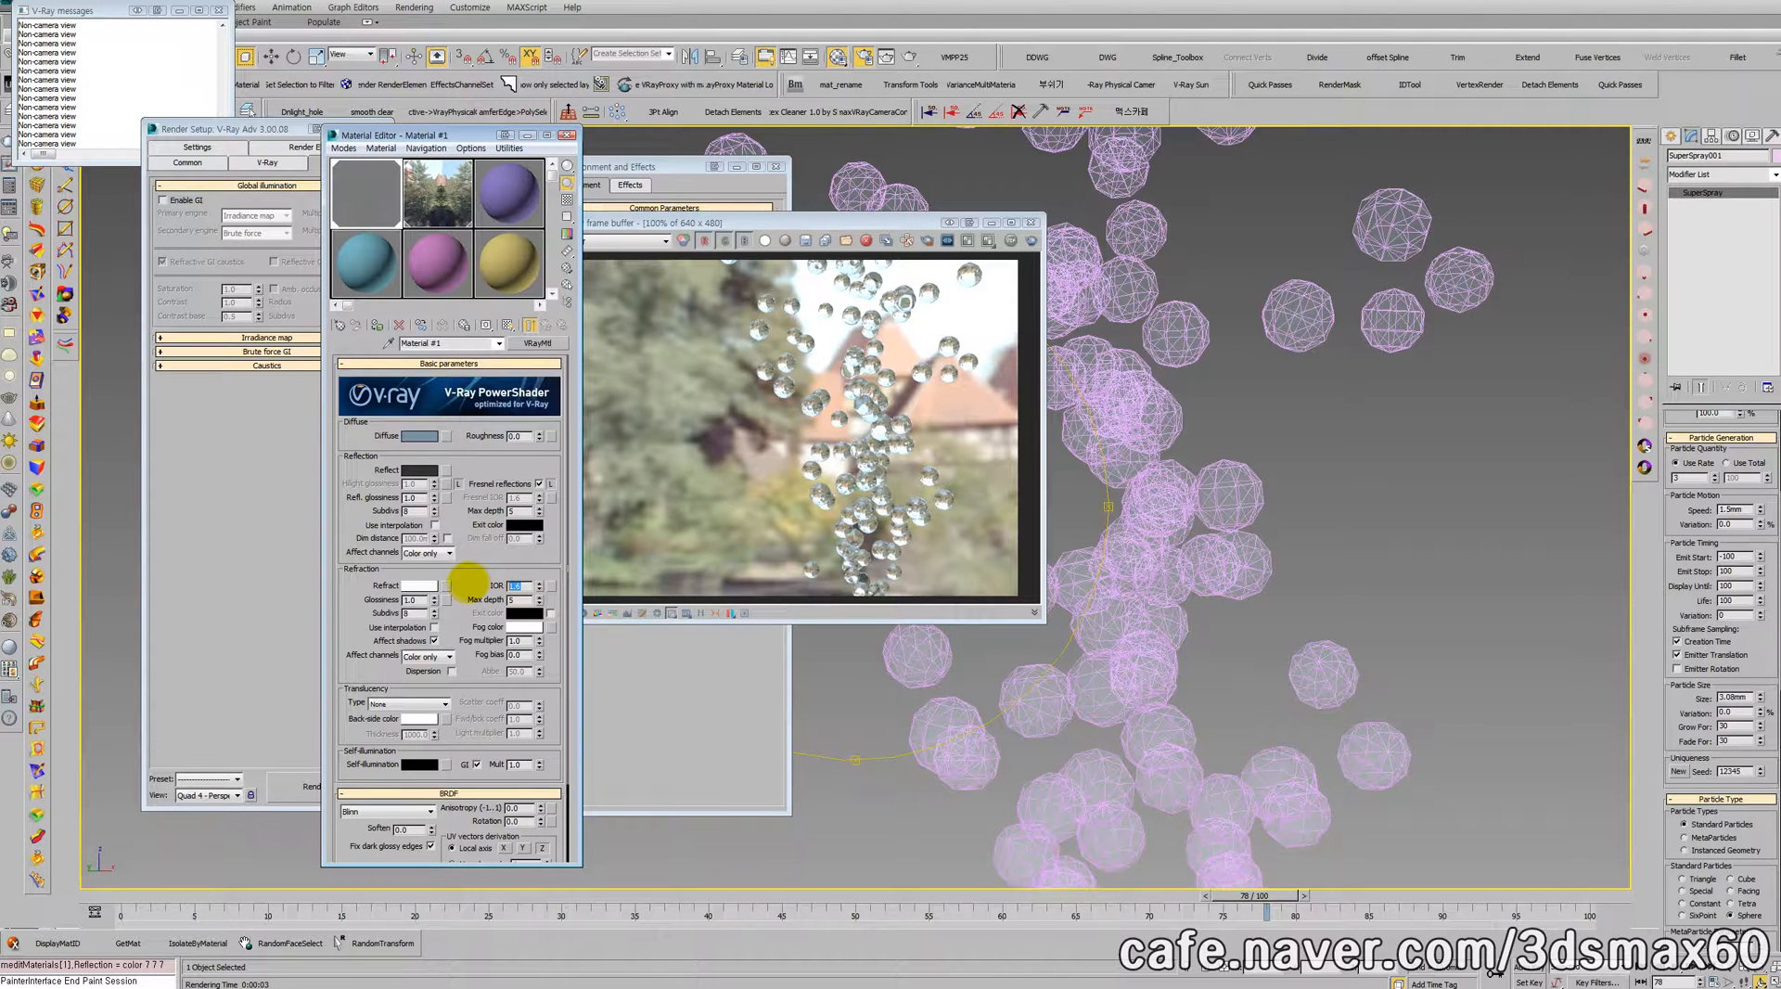
text(1.1)
key(Return)
click(1030, 239)
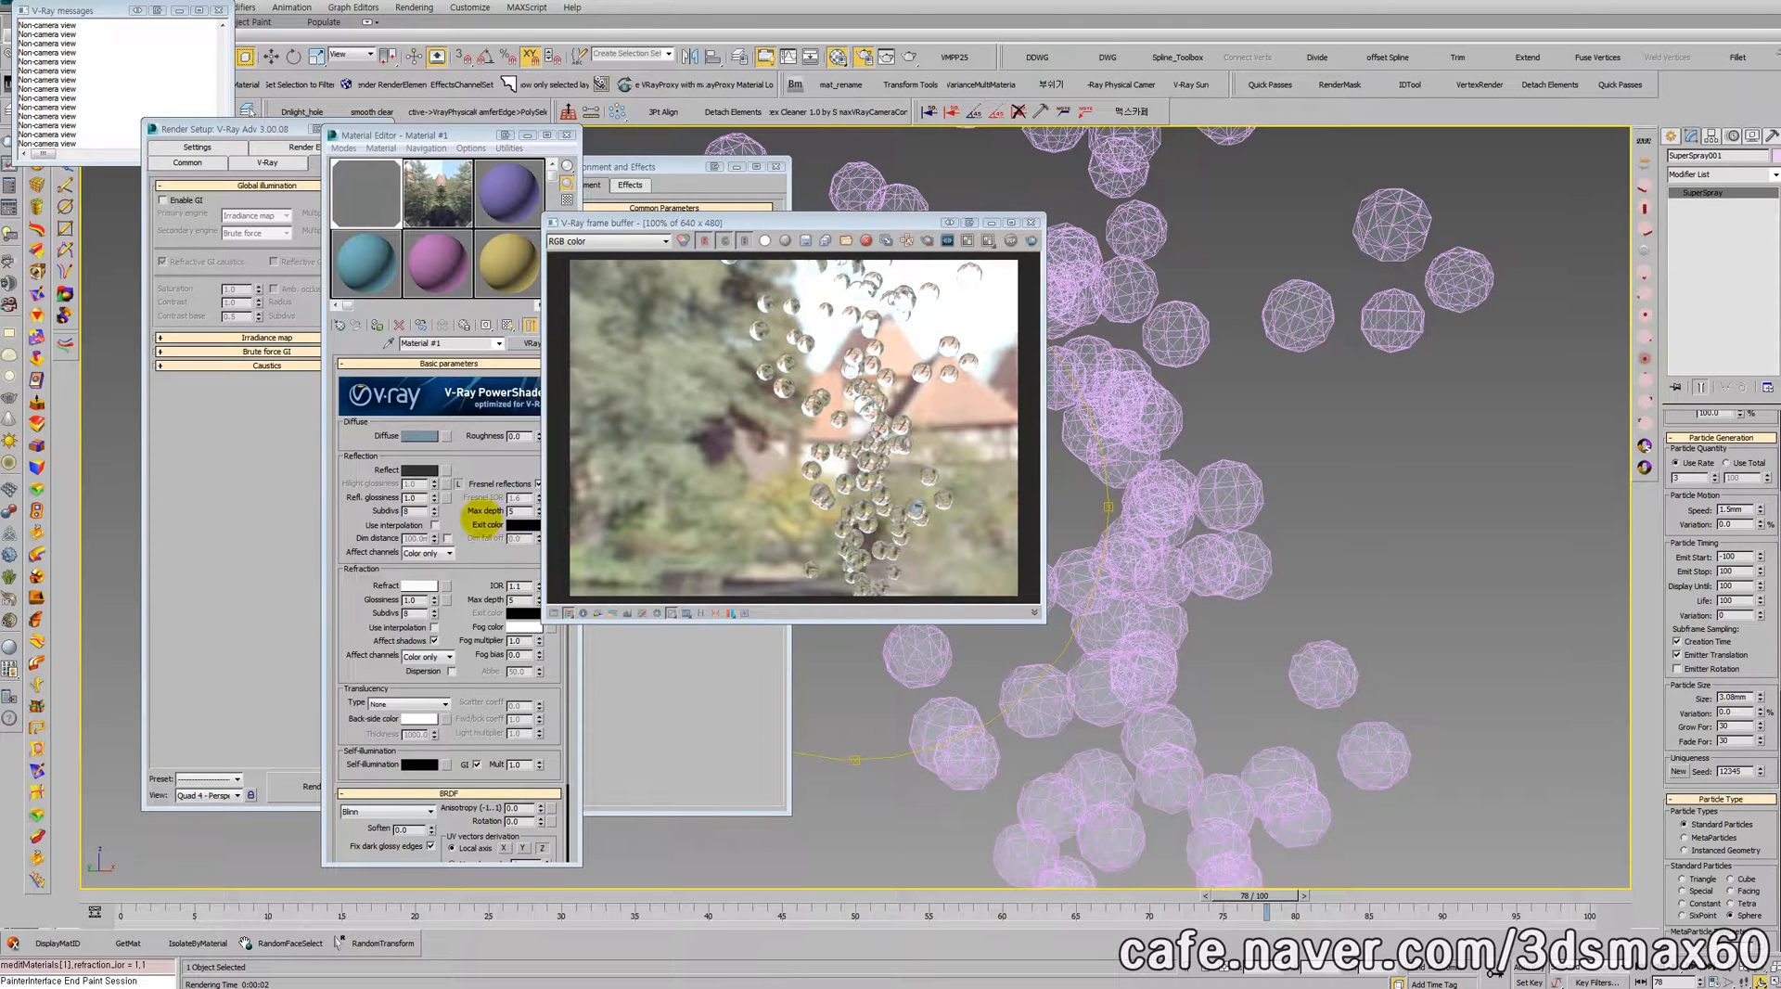
Step: Brighten the reflection color of Material #1 to a value of 22
click(419, 469)
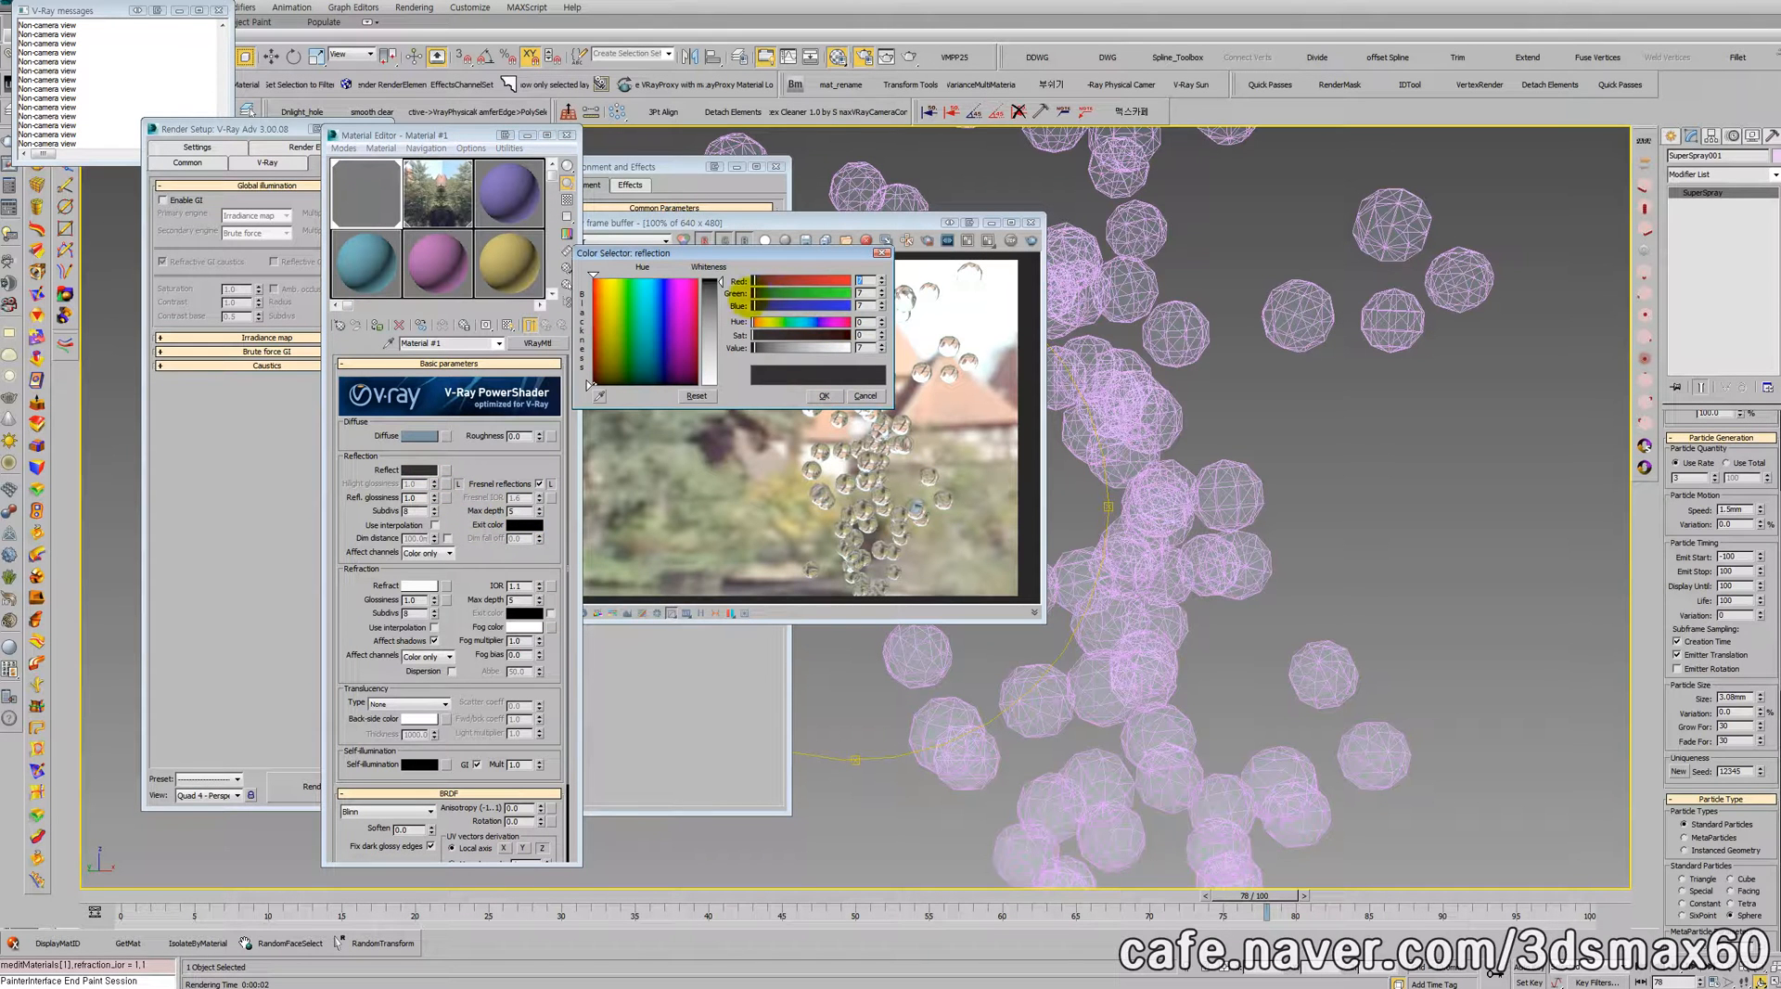
drag(722, 281, 721, 286)
drag(758, 347, 760, 348)
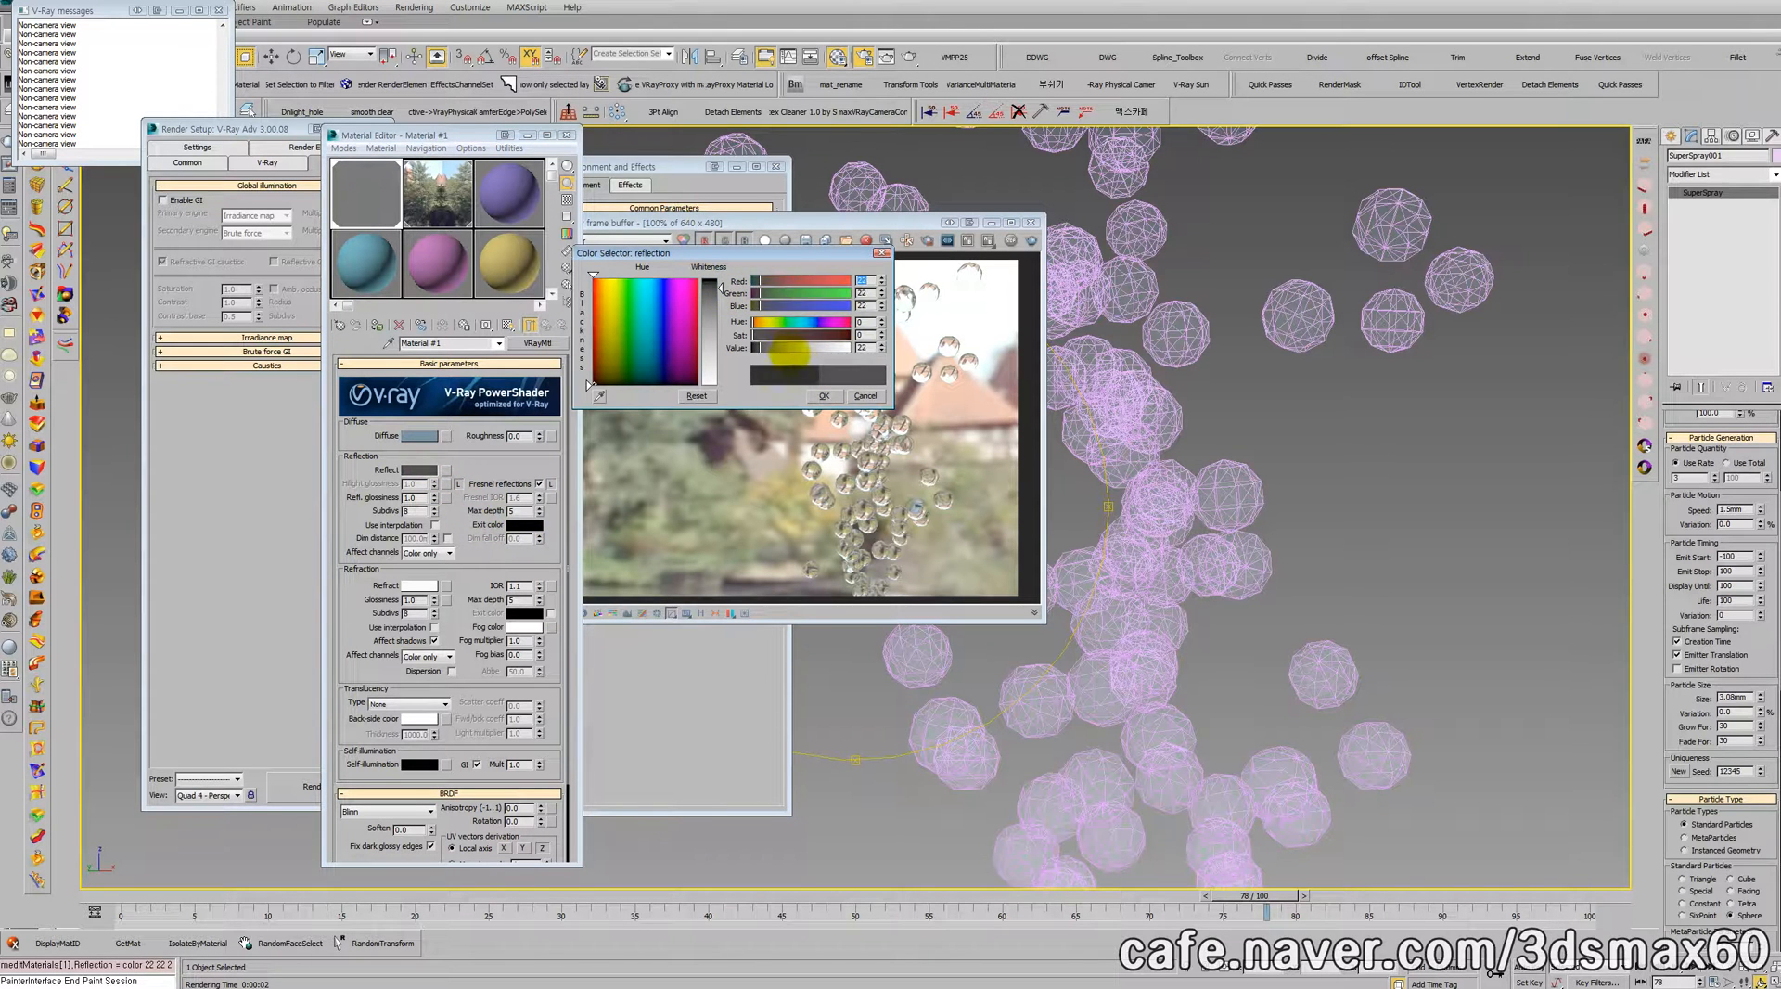
click(825, 396)
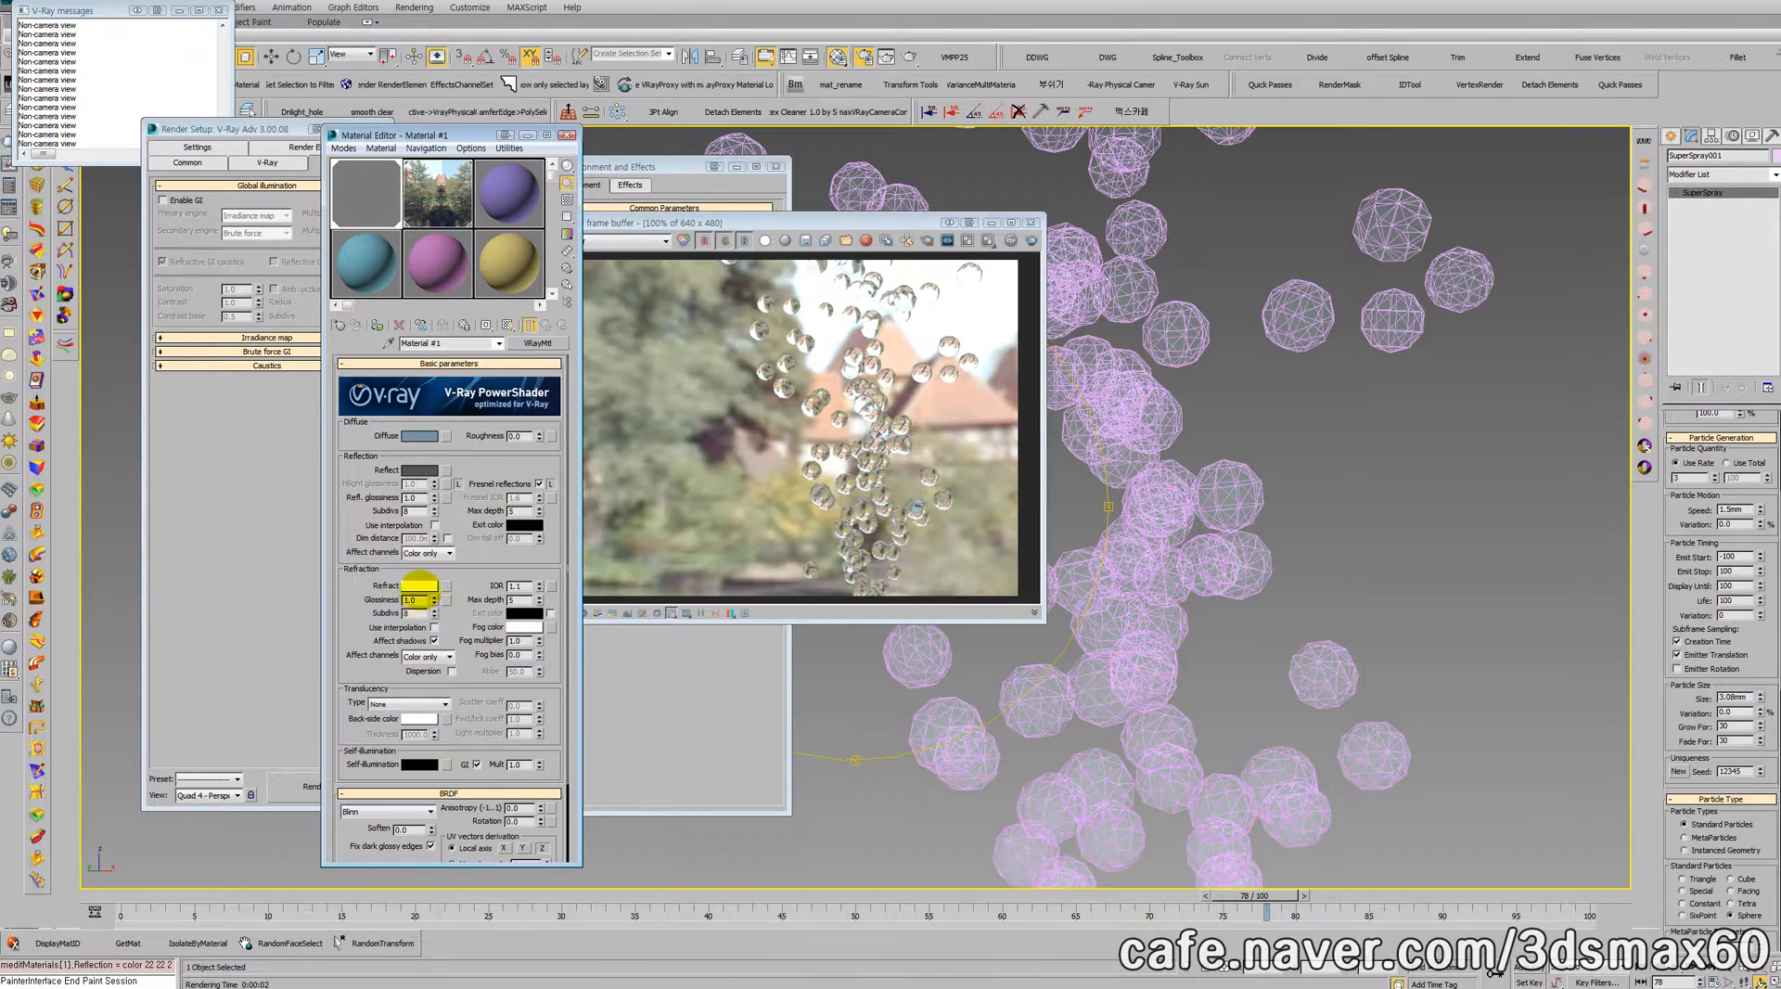
Step: Set the refraction color of Material #1 to pure white (255), re-render the bubbles and close the frame buffer
click(419, 585)
drag(720, 380, 720, 388)
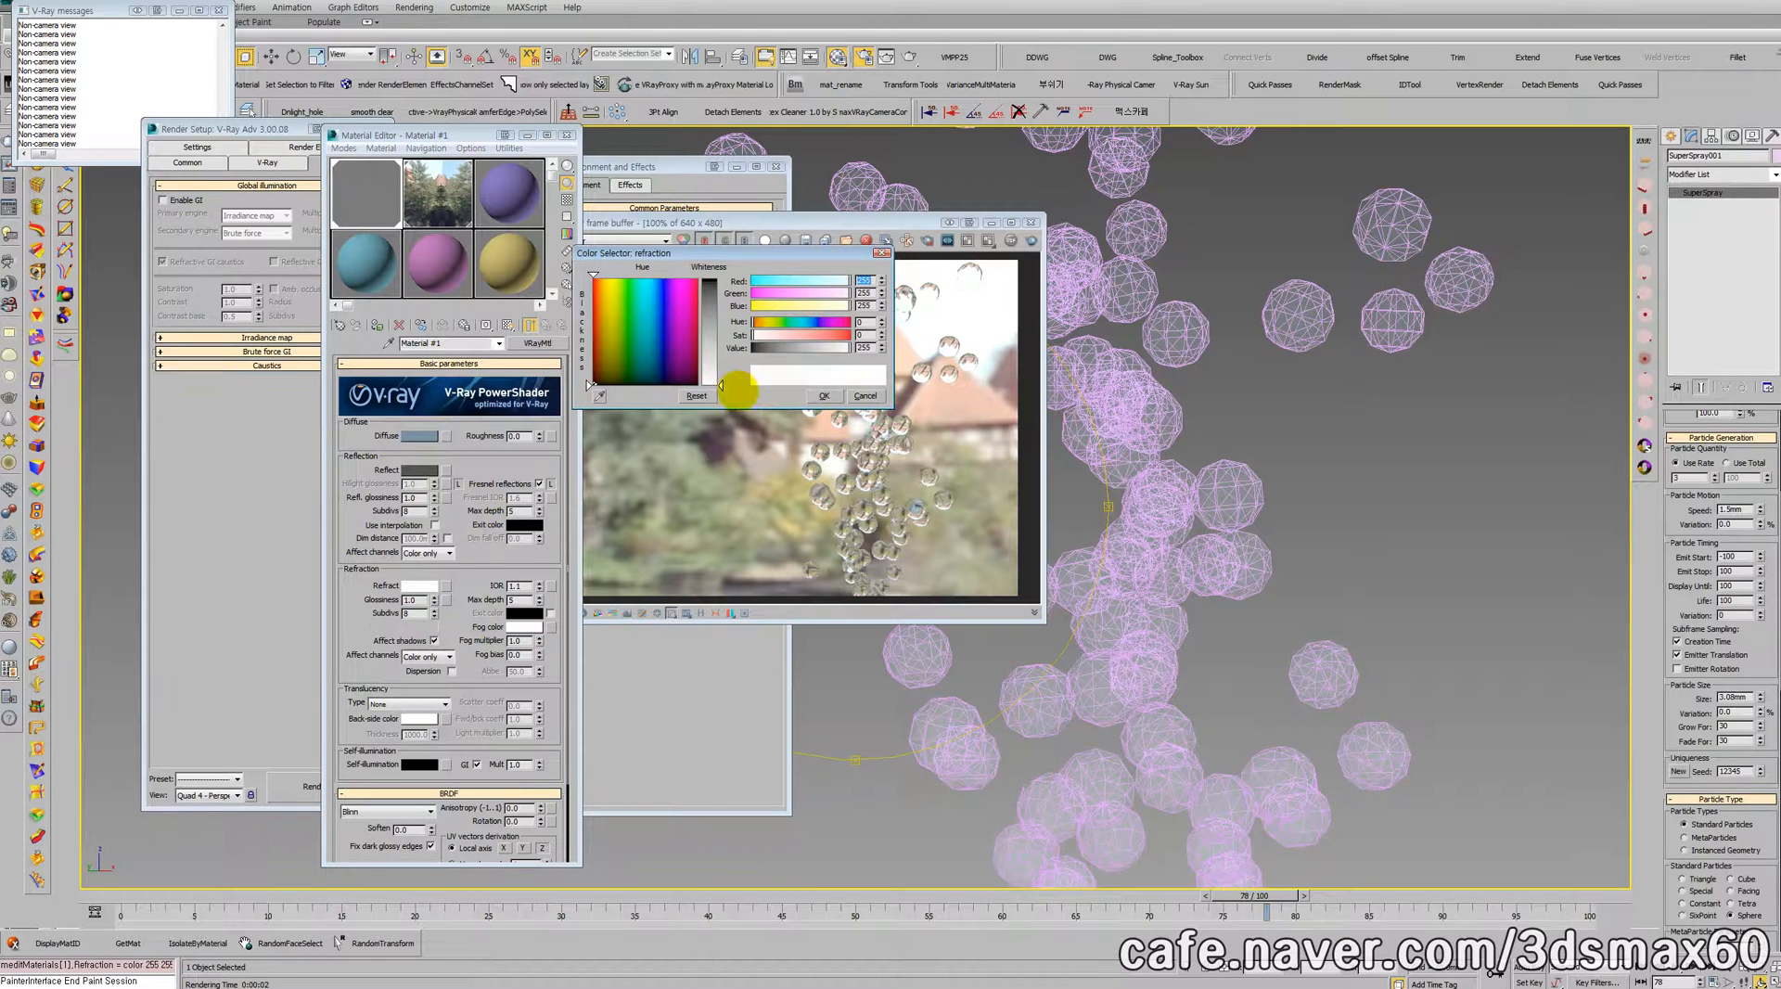
click(824, 396)
click(1031, 240)
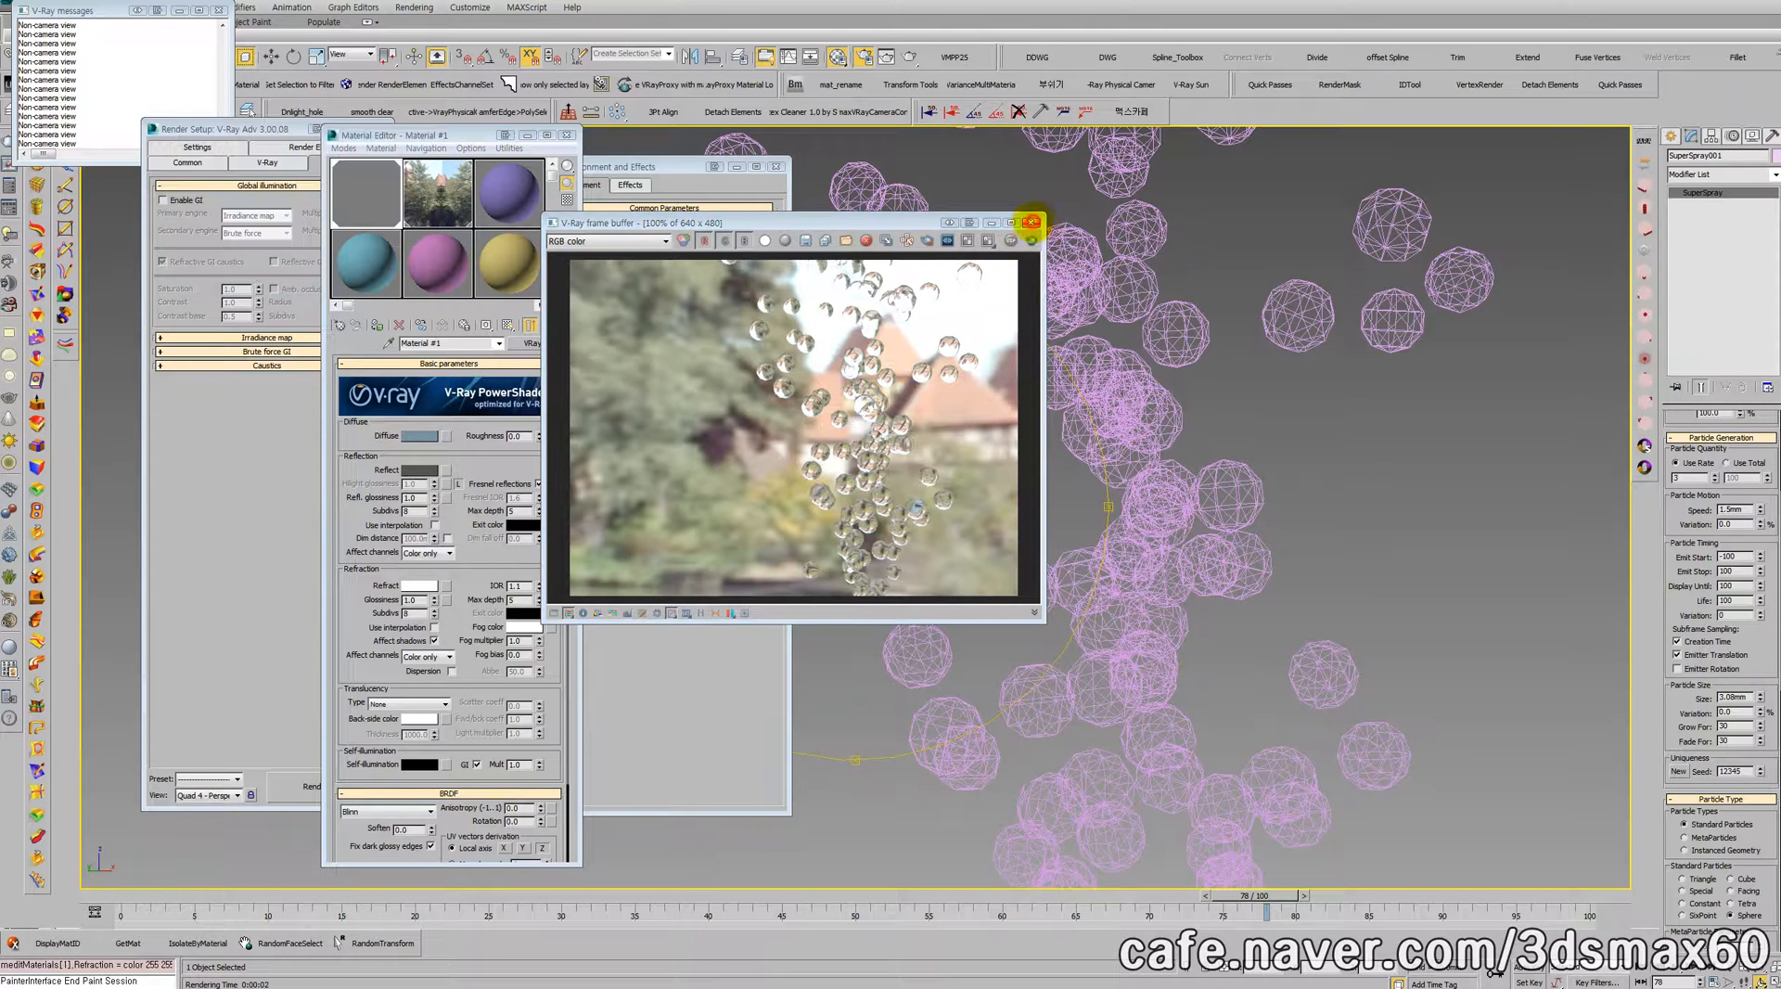
click(1031, 223)
Step: Create a standard primitive sphere with a radius of about 14 mm beside the Super Spray emitter
click(1669, 136)
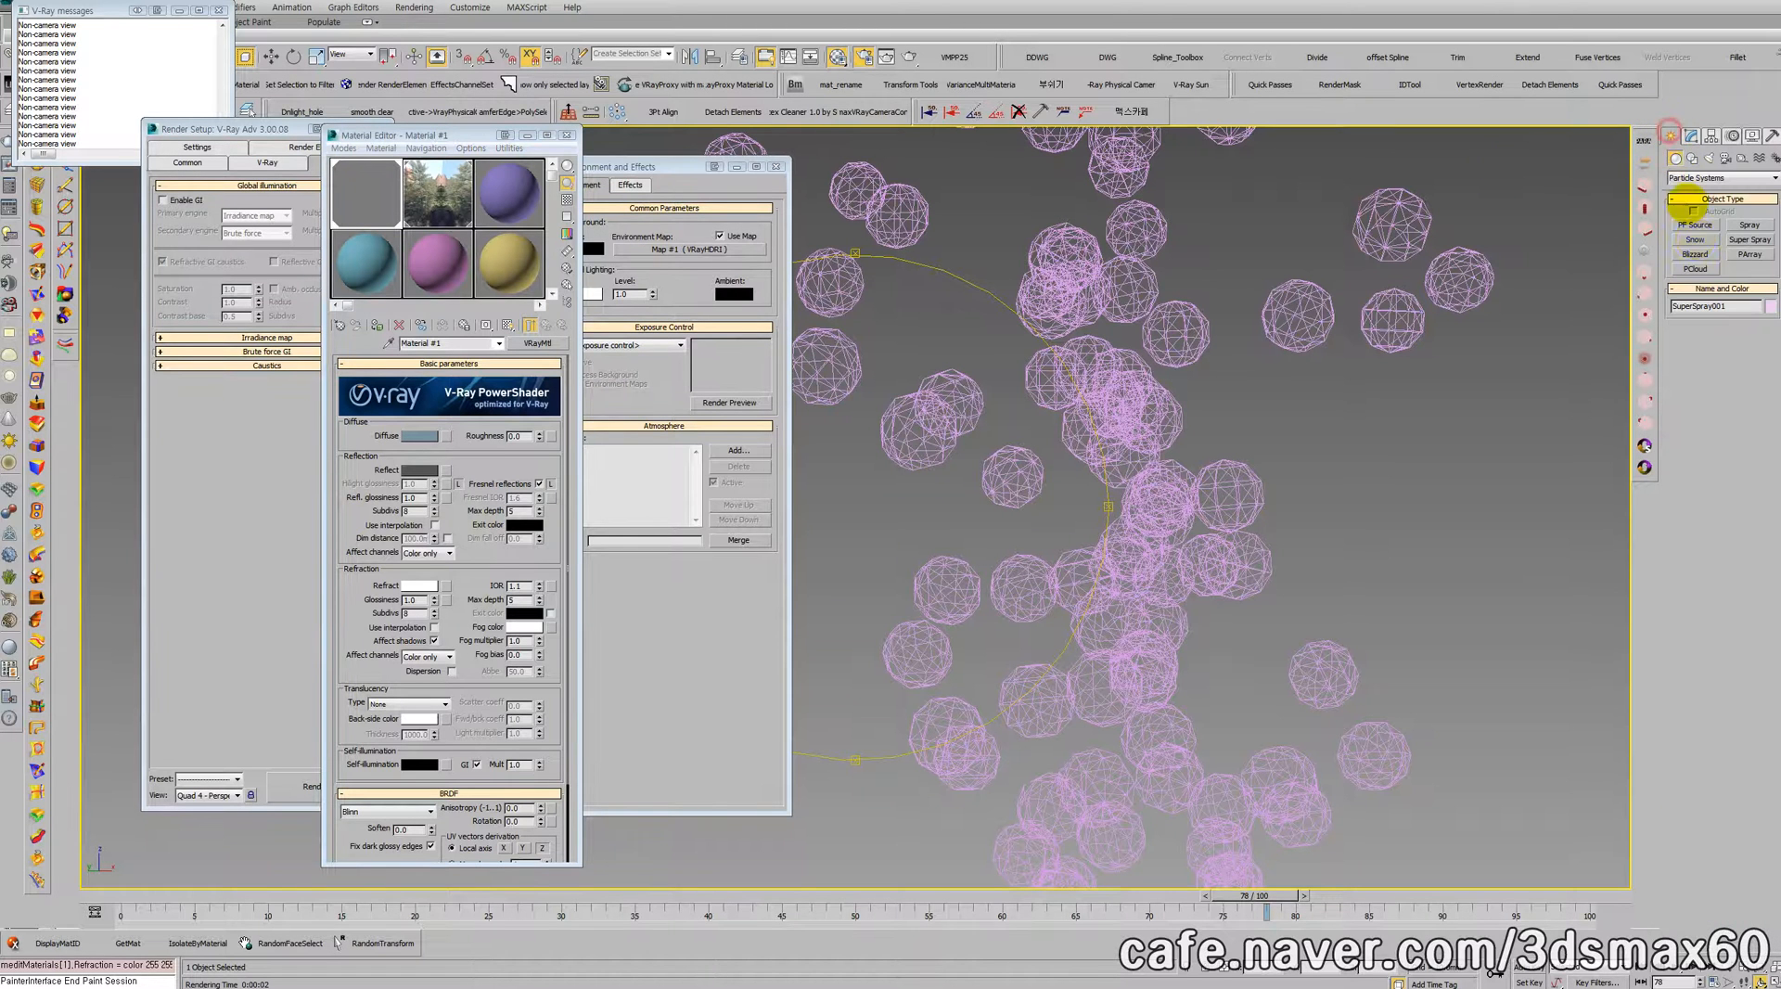
click(1685, 175)
click(1695, 188)
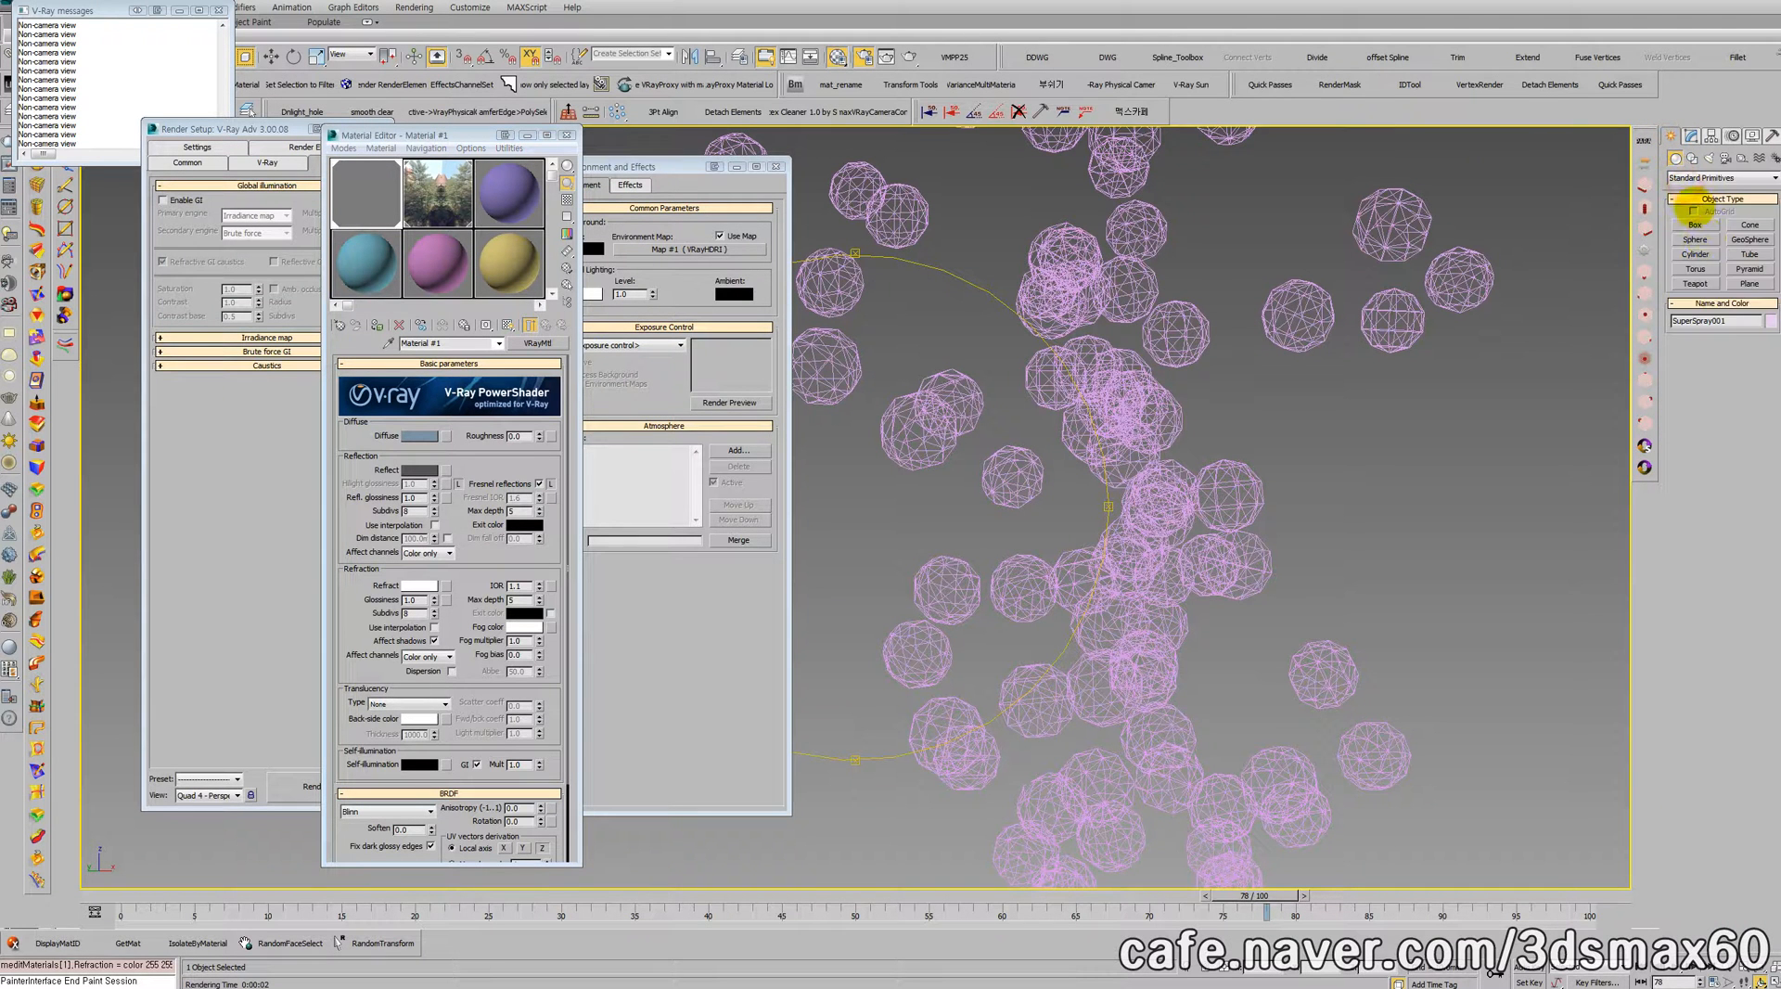
click(1695, 239)
scroll(1133, 683, down, 5)
middle_drag(1133, 683, 1050, 466)
drag(1159, 769, 1160, 771)
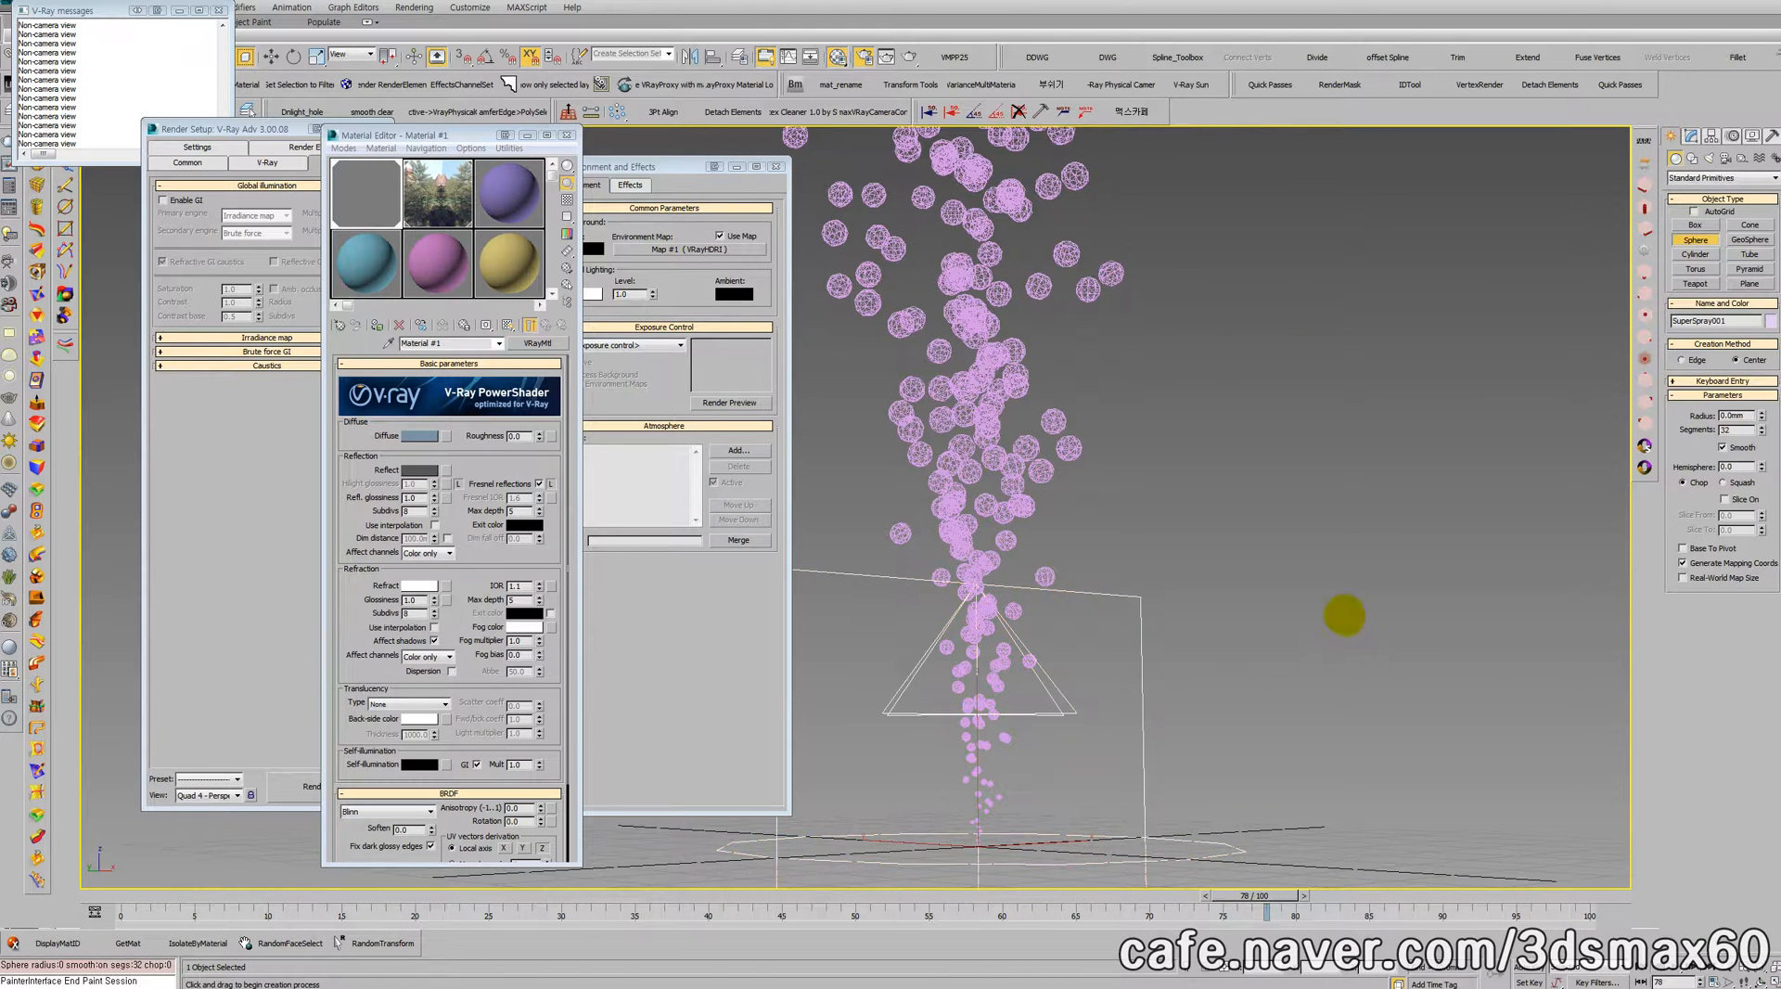
drag(1197, 831, 1211, 805)
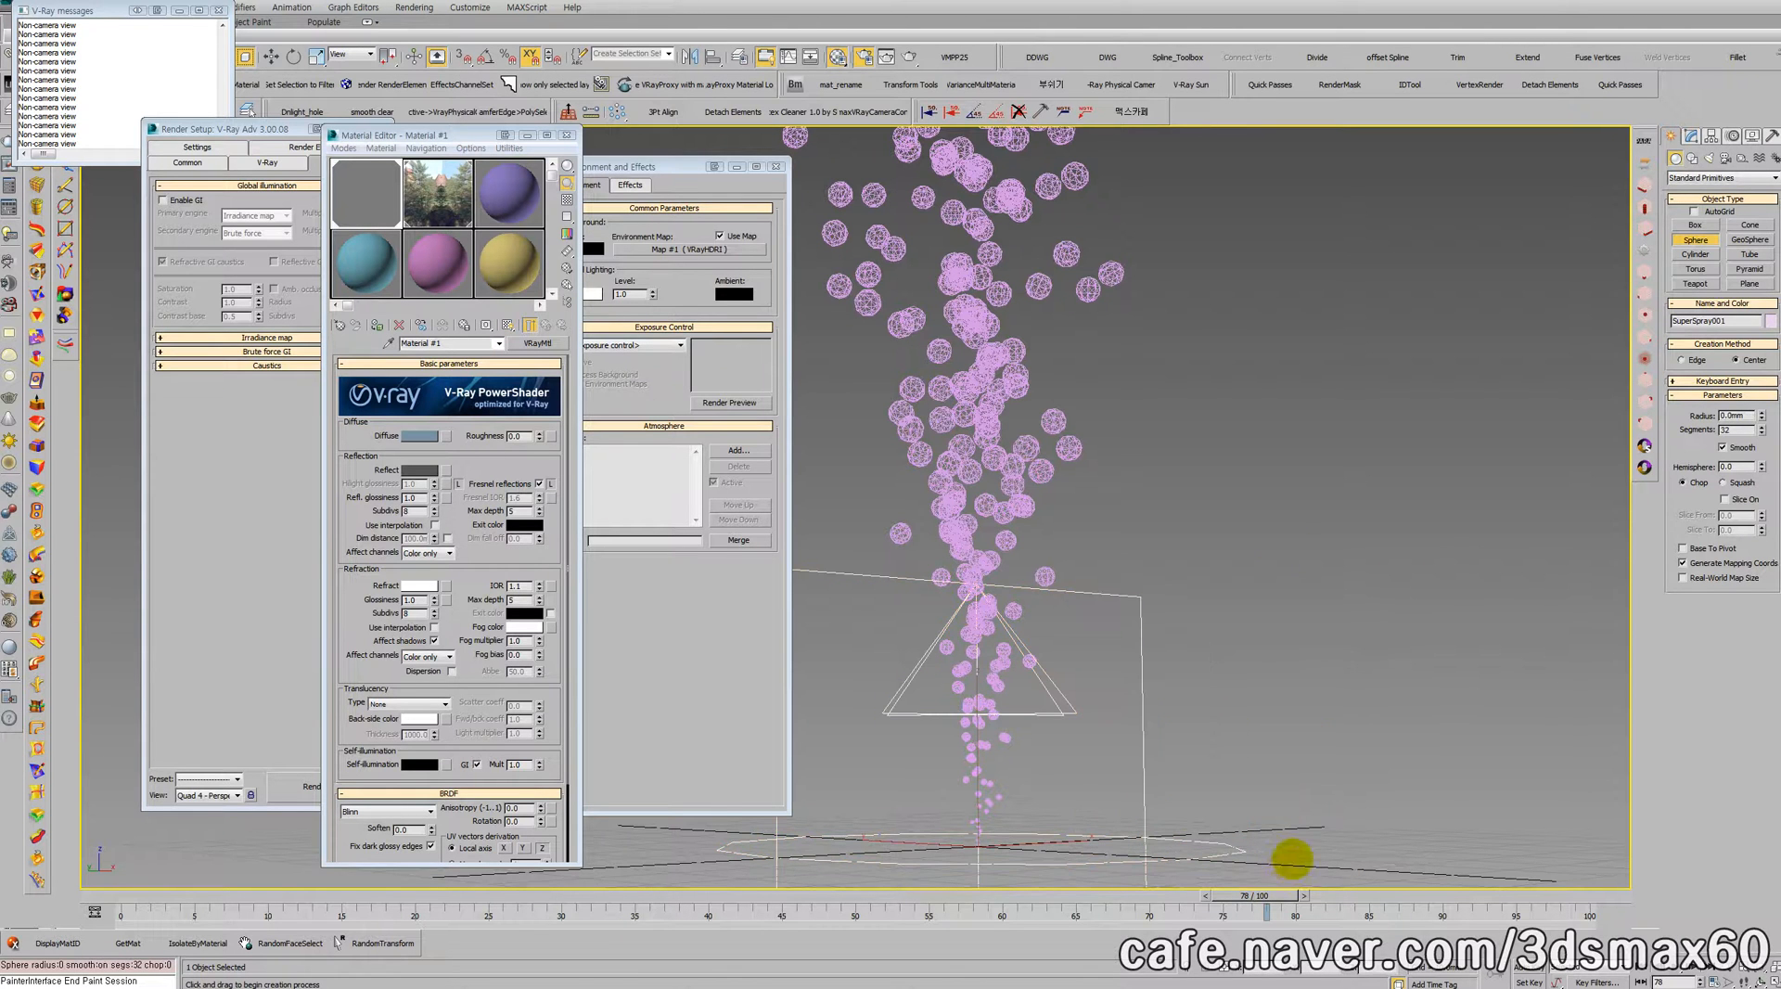
drag(1313, 846, 1313, 844)
right_click(1206, 666)
scroll(1206, 664, down, 3)
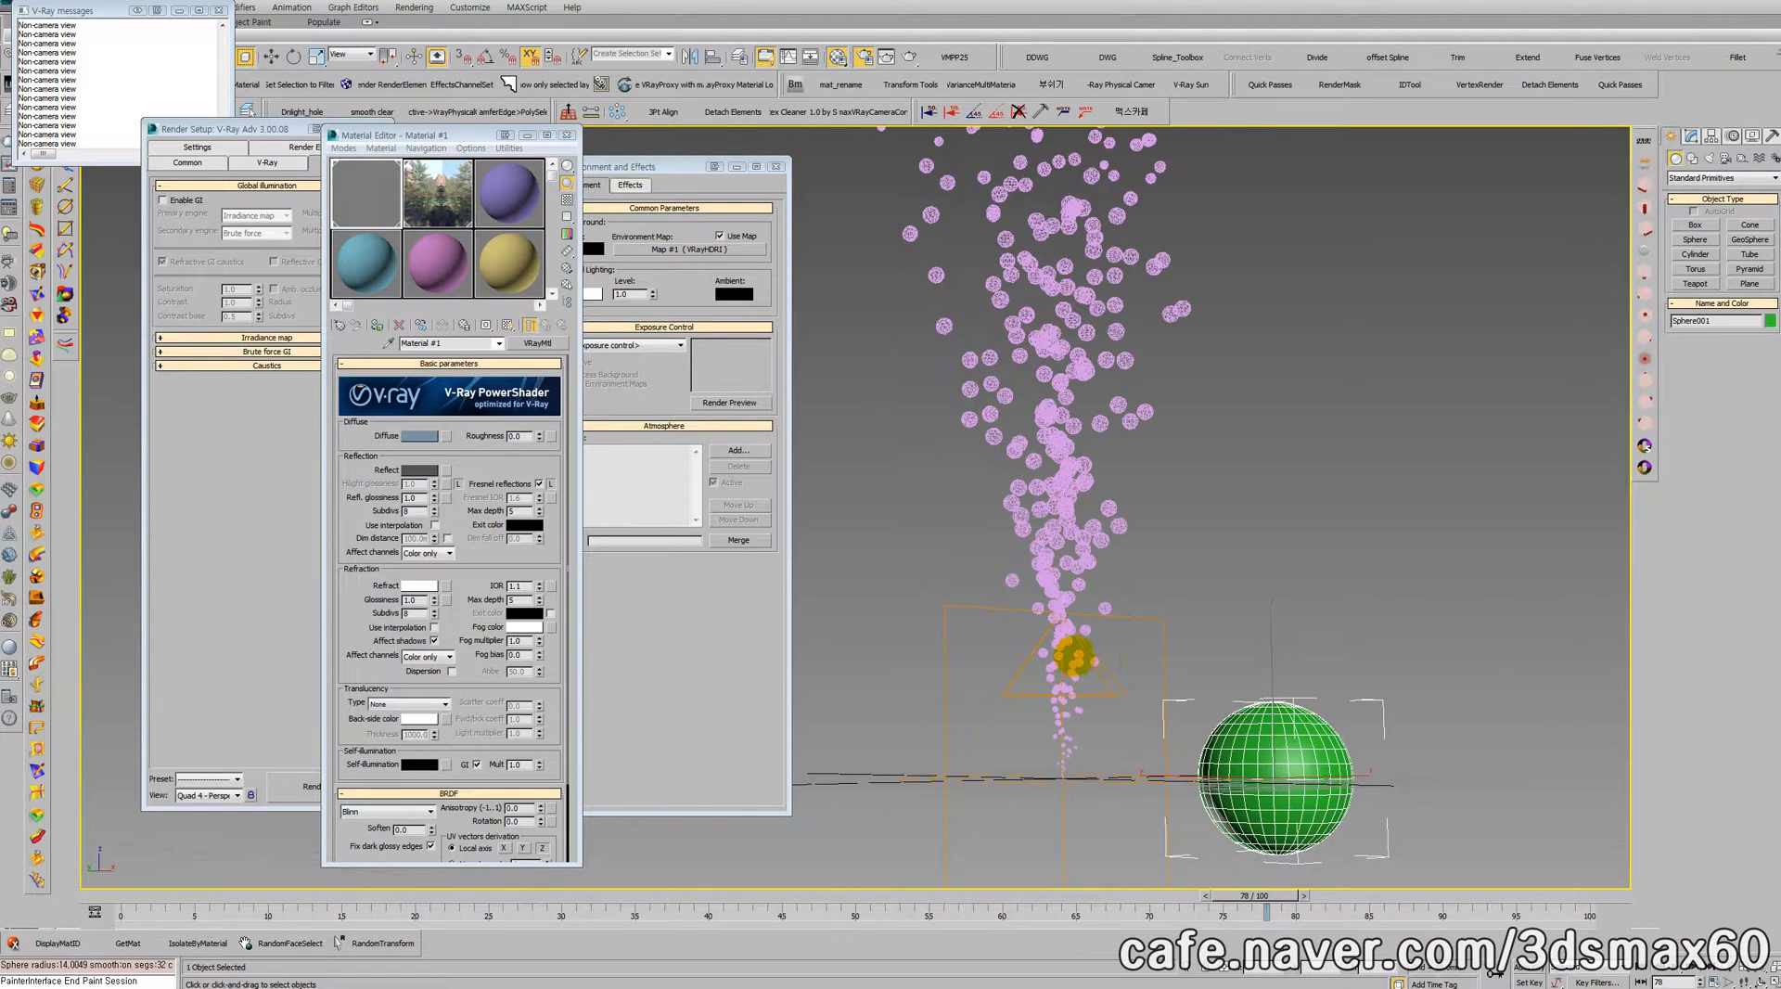
Step: Switch the Super Spray particle type to Instanced Geometry and pick the green sphere as the instanced object
click(1111, 616)
click(1693, 135)
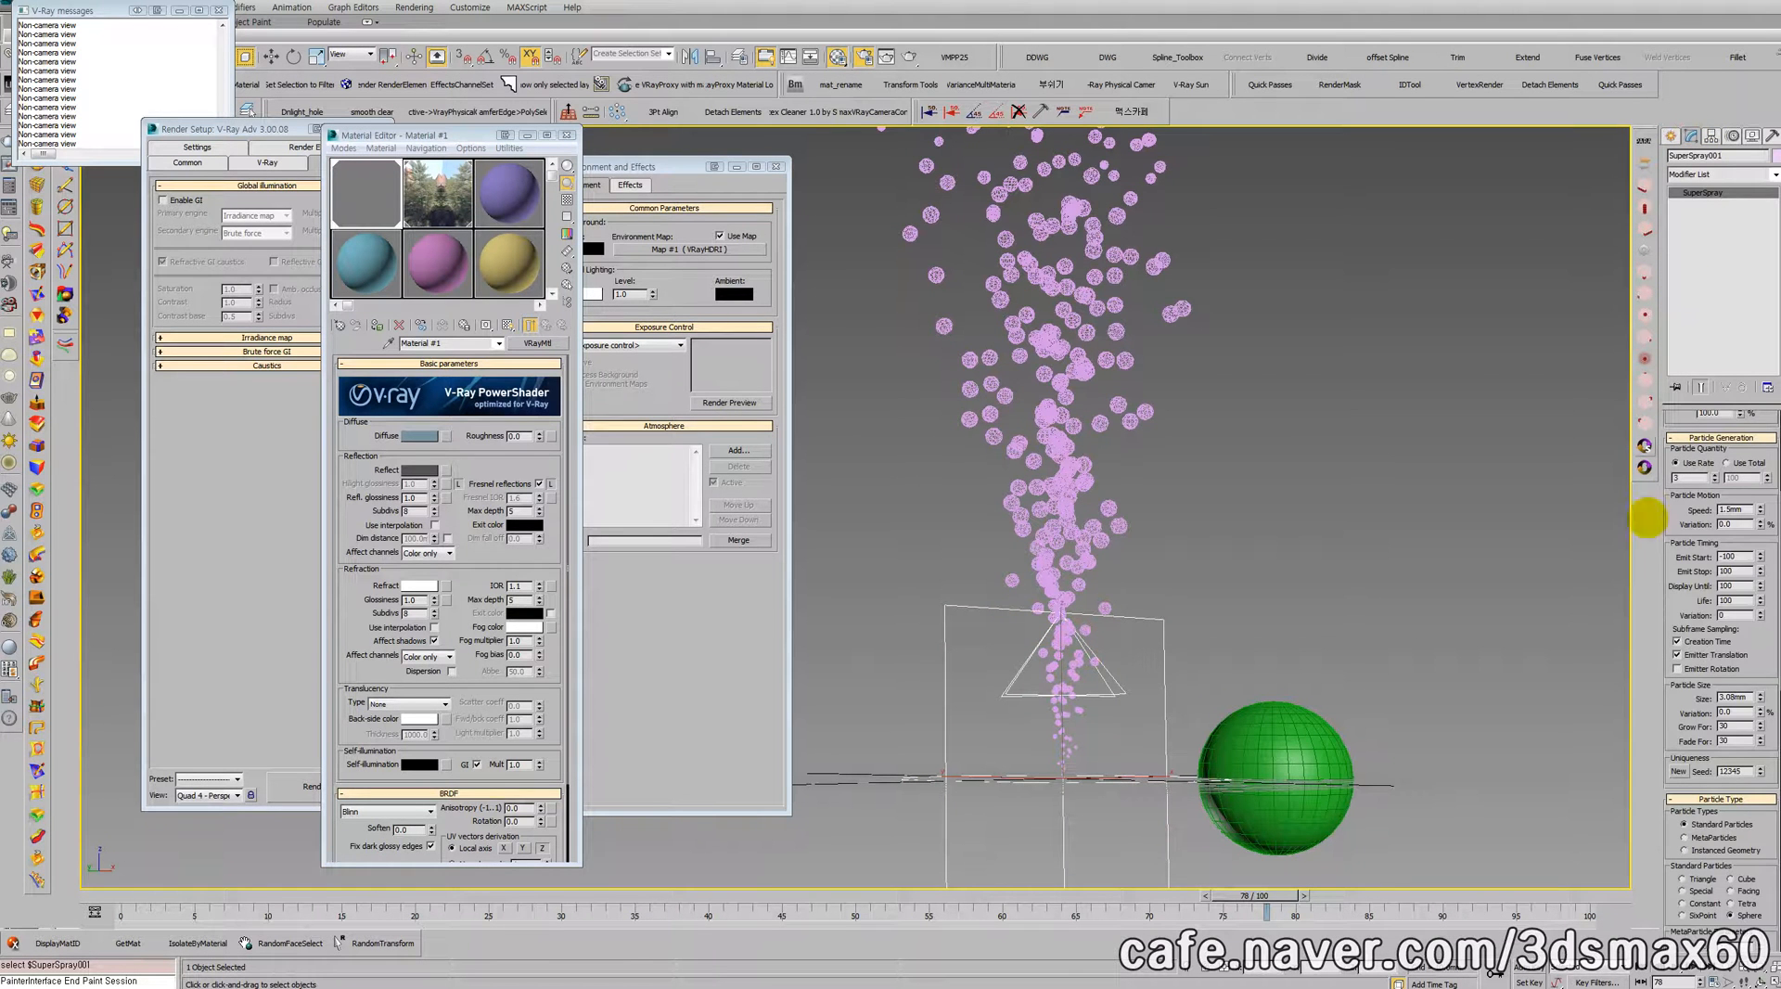
scroll(1730, 696, down, 10)
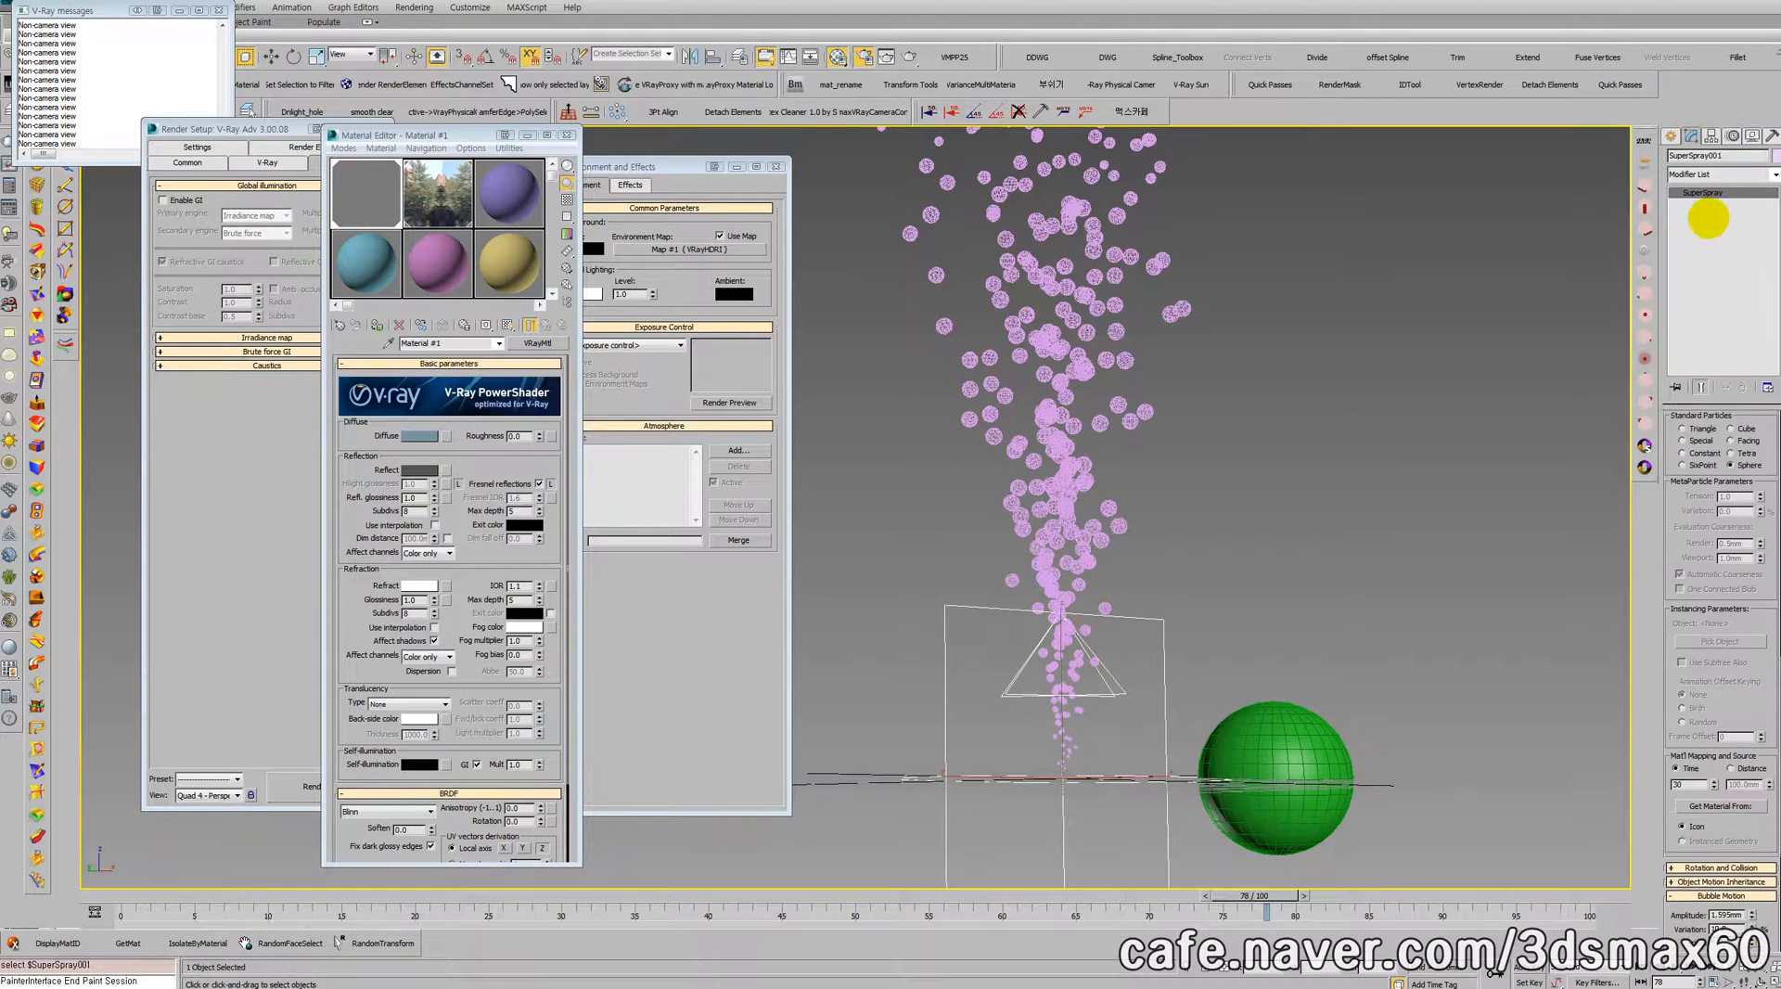
drag(1737, 615, 1730, 380)
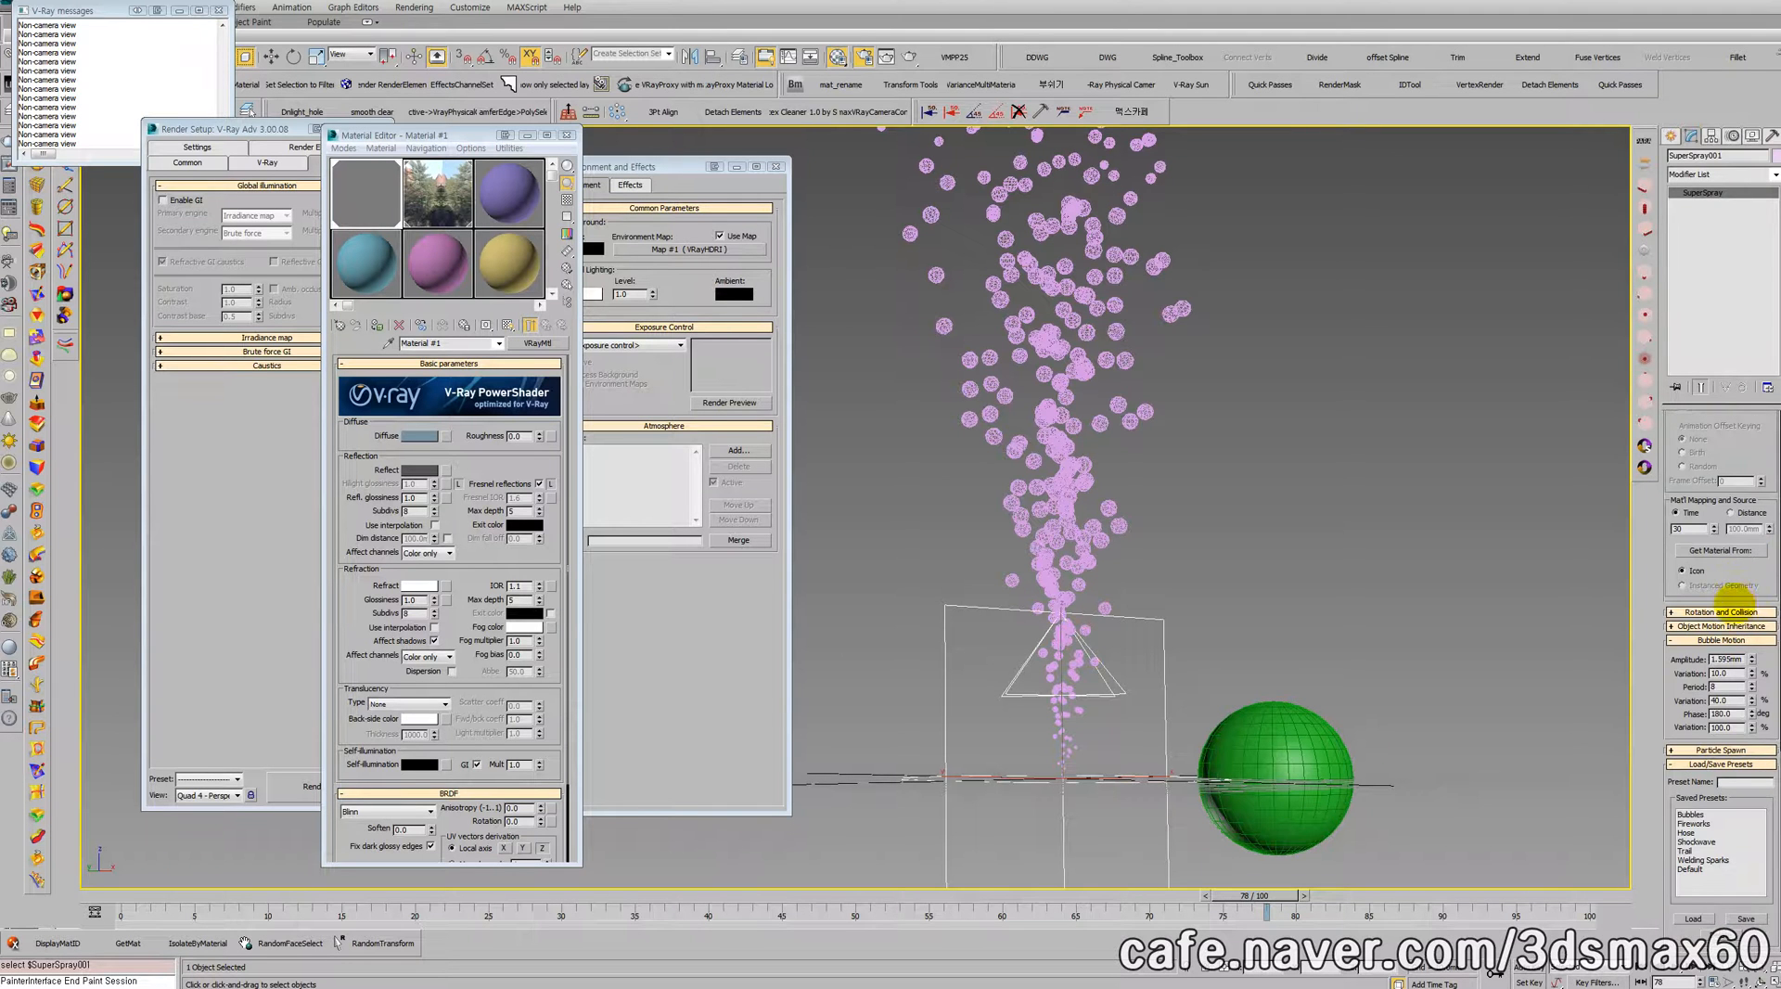
scroll(1722, 602, up, 5)
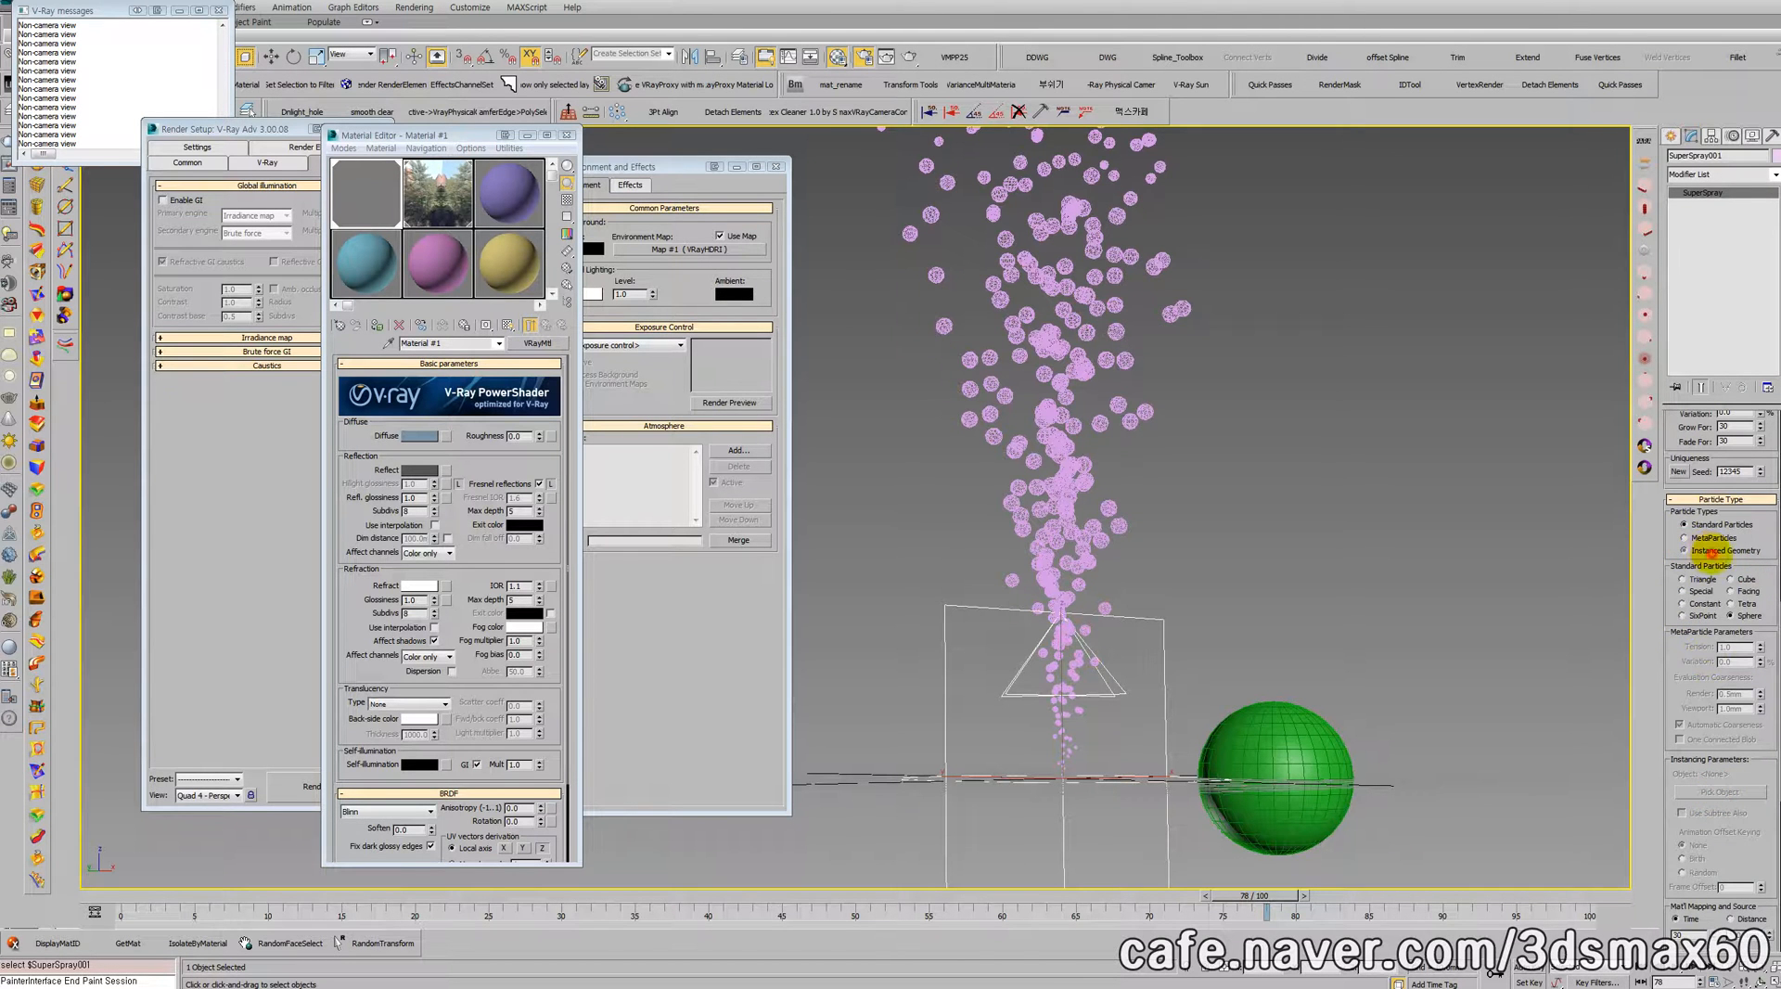
click(1706, 550)
drag(1685, 683, 1685, 429)
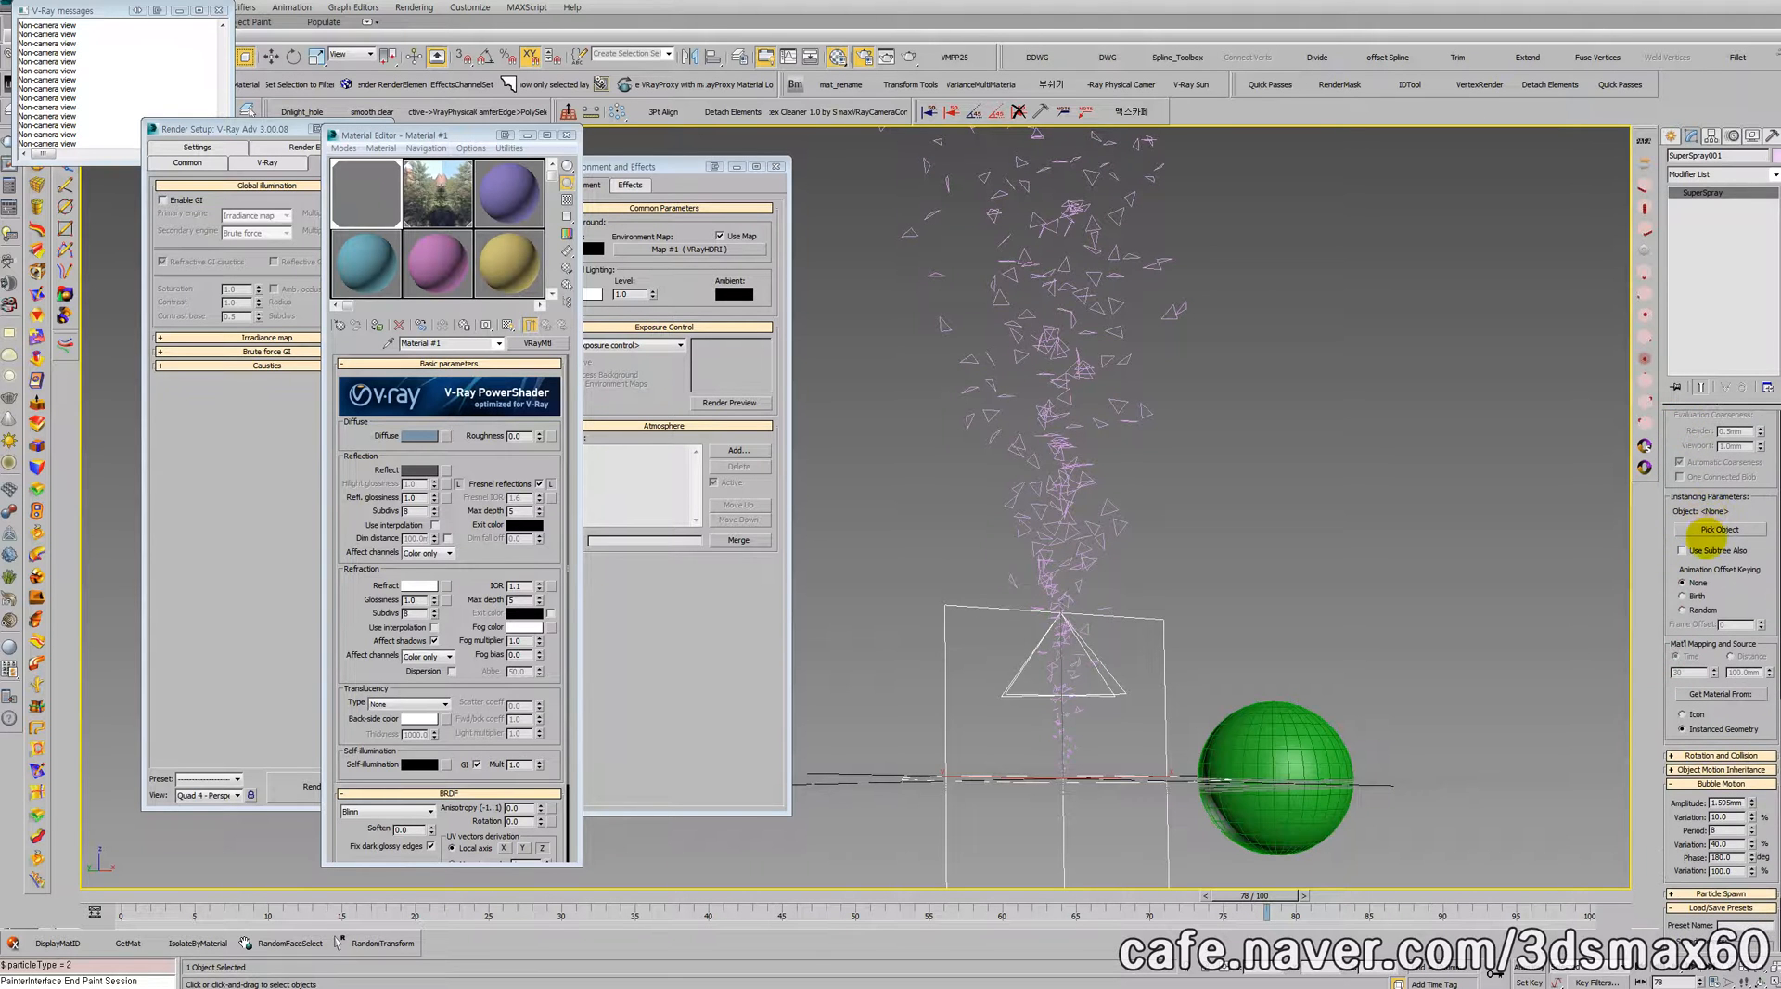
click(1344, 715)
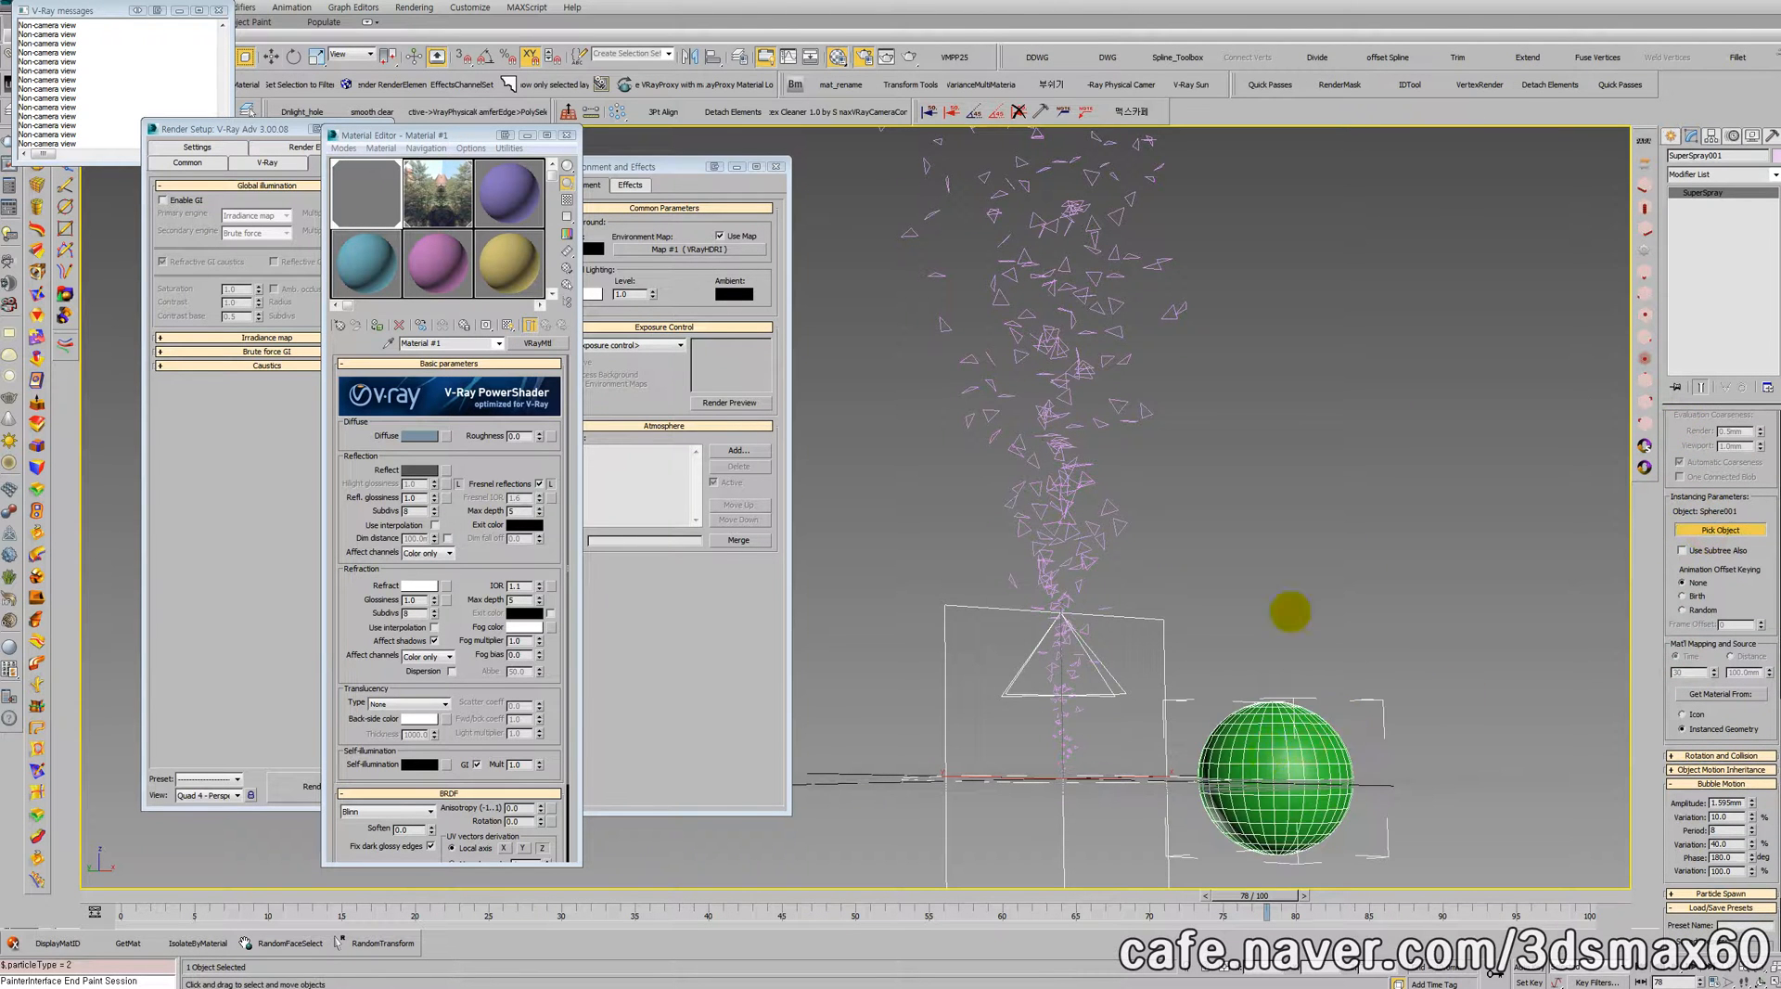
Step: Reduce the Super Spray particle size to 0.1 mm and raise it slightly to 0.16 mm
drag(1736, 601, 1720, 914)
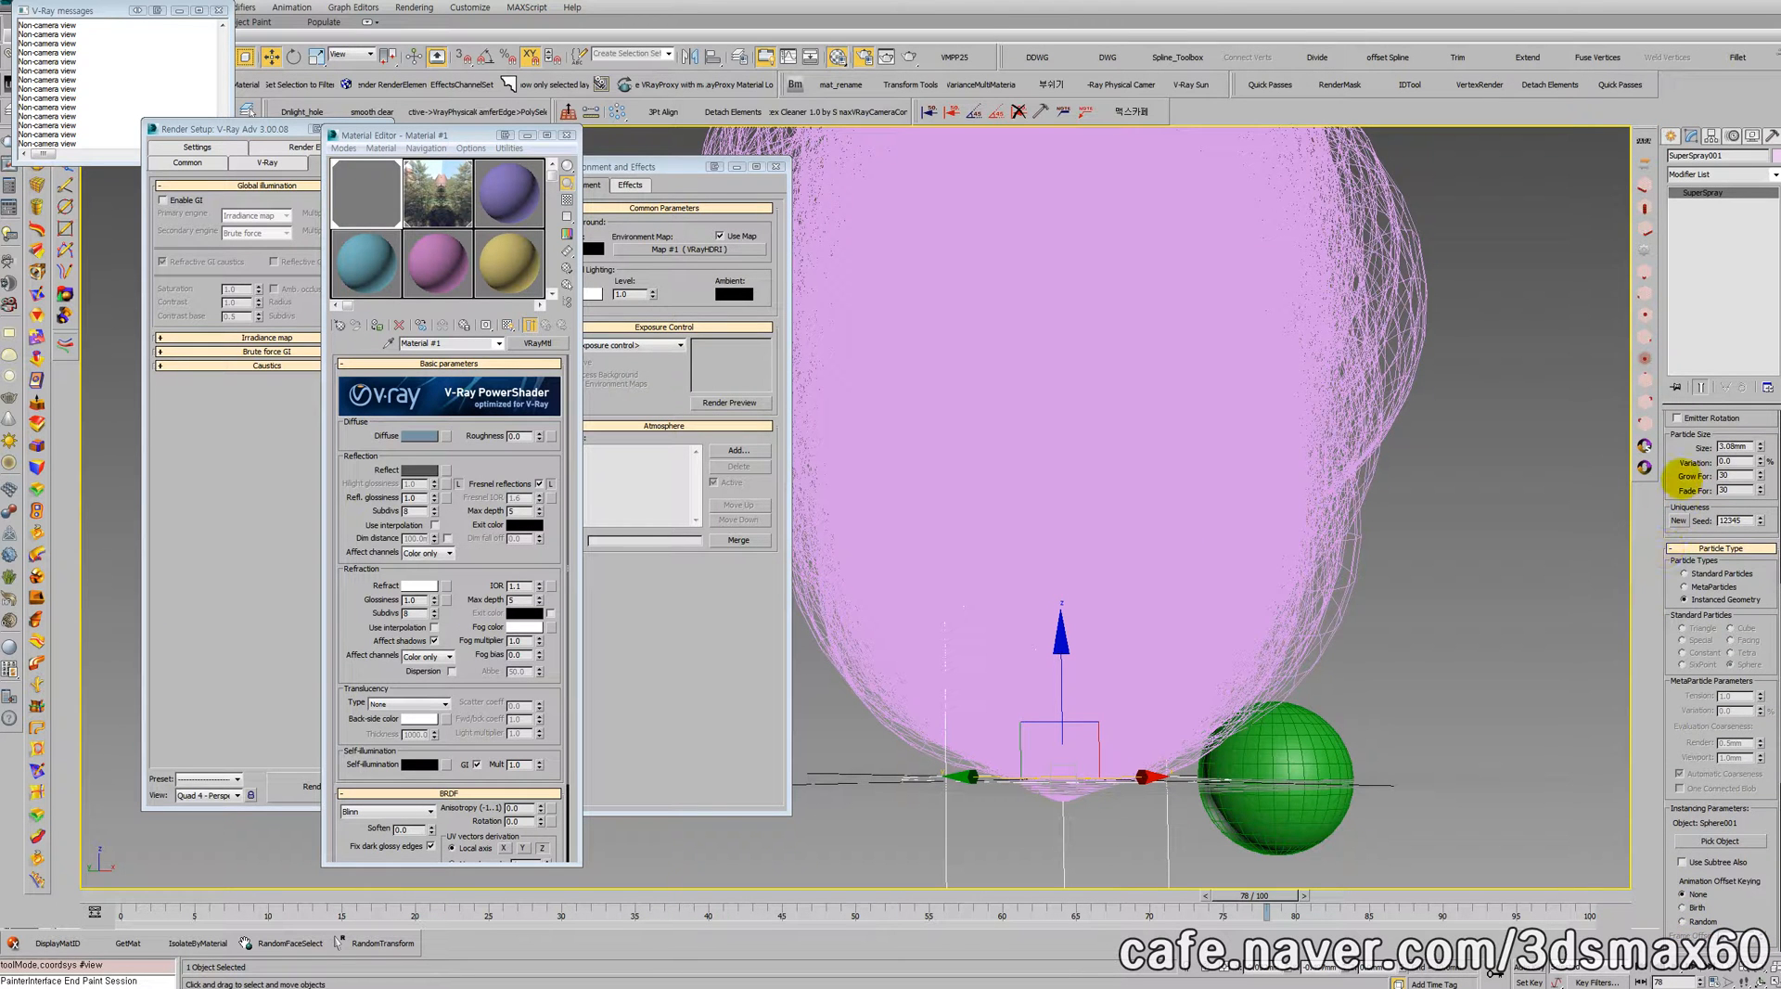
double_click(1730, 446)
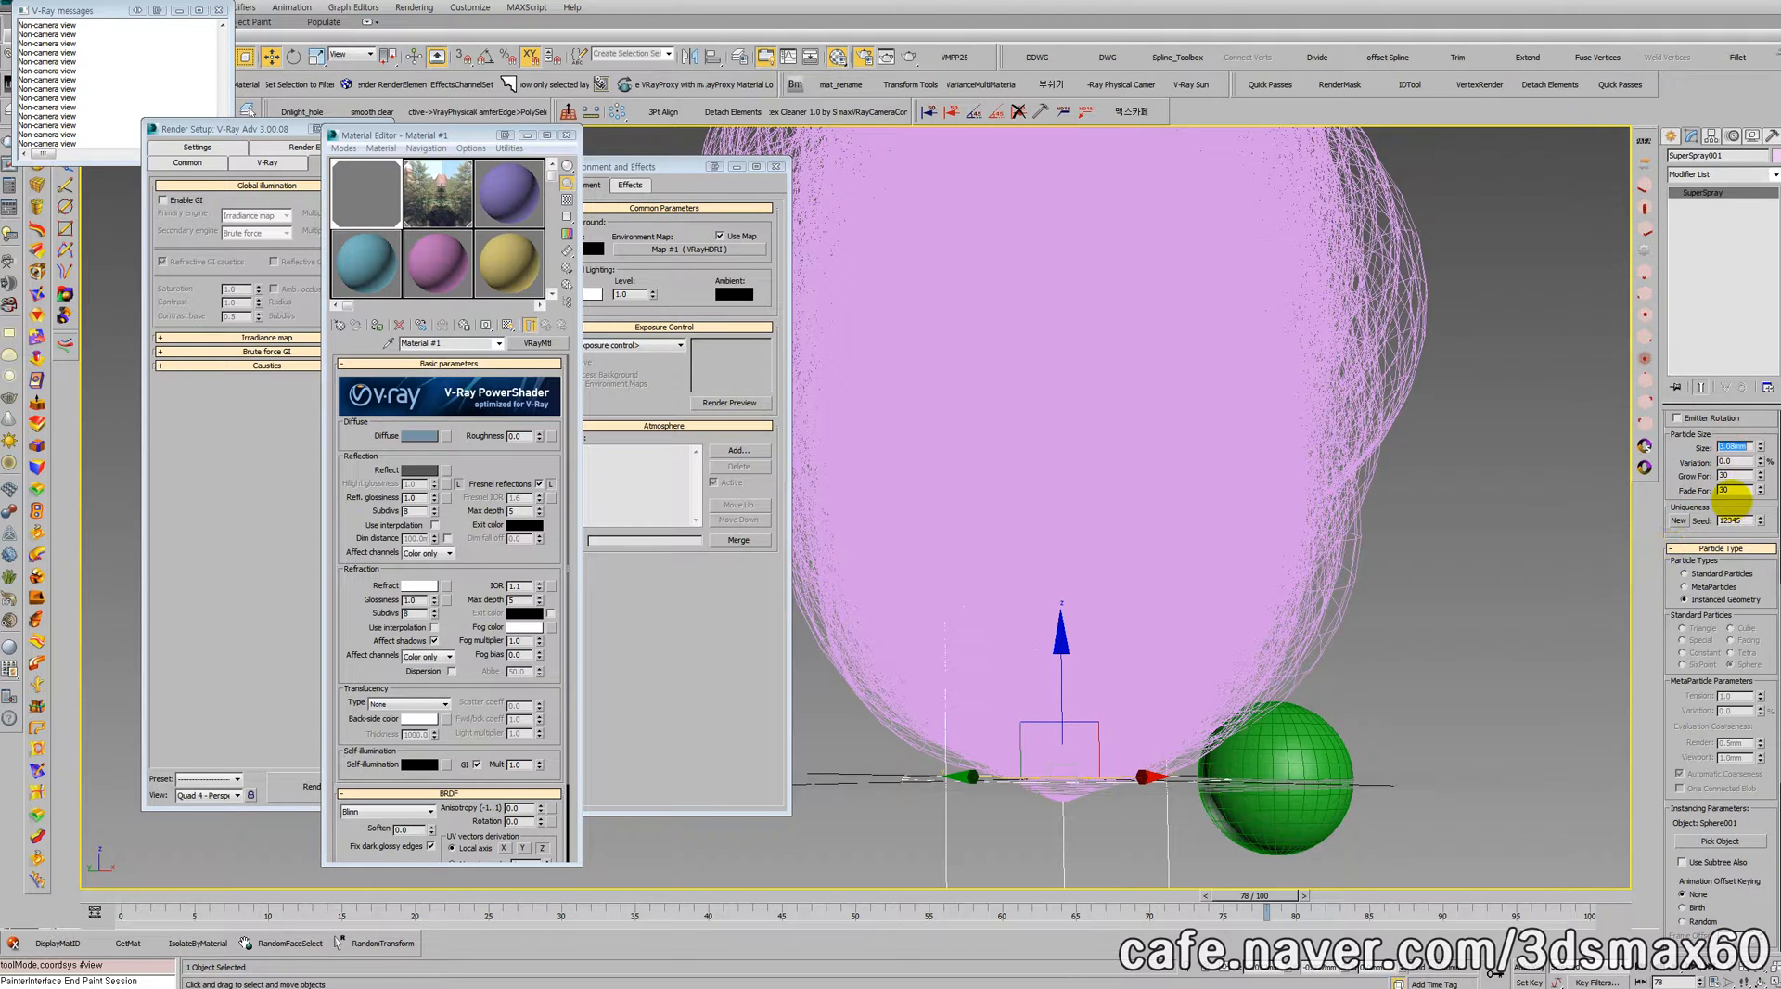
text(0.1)
key(Return)
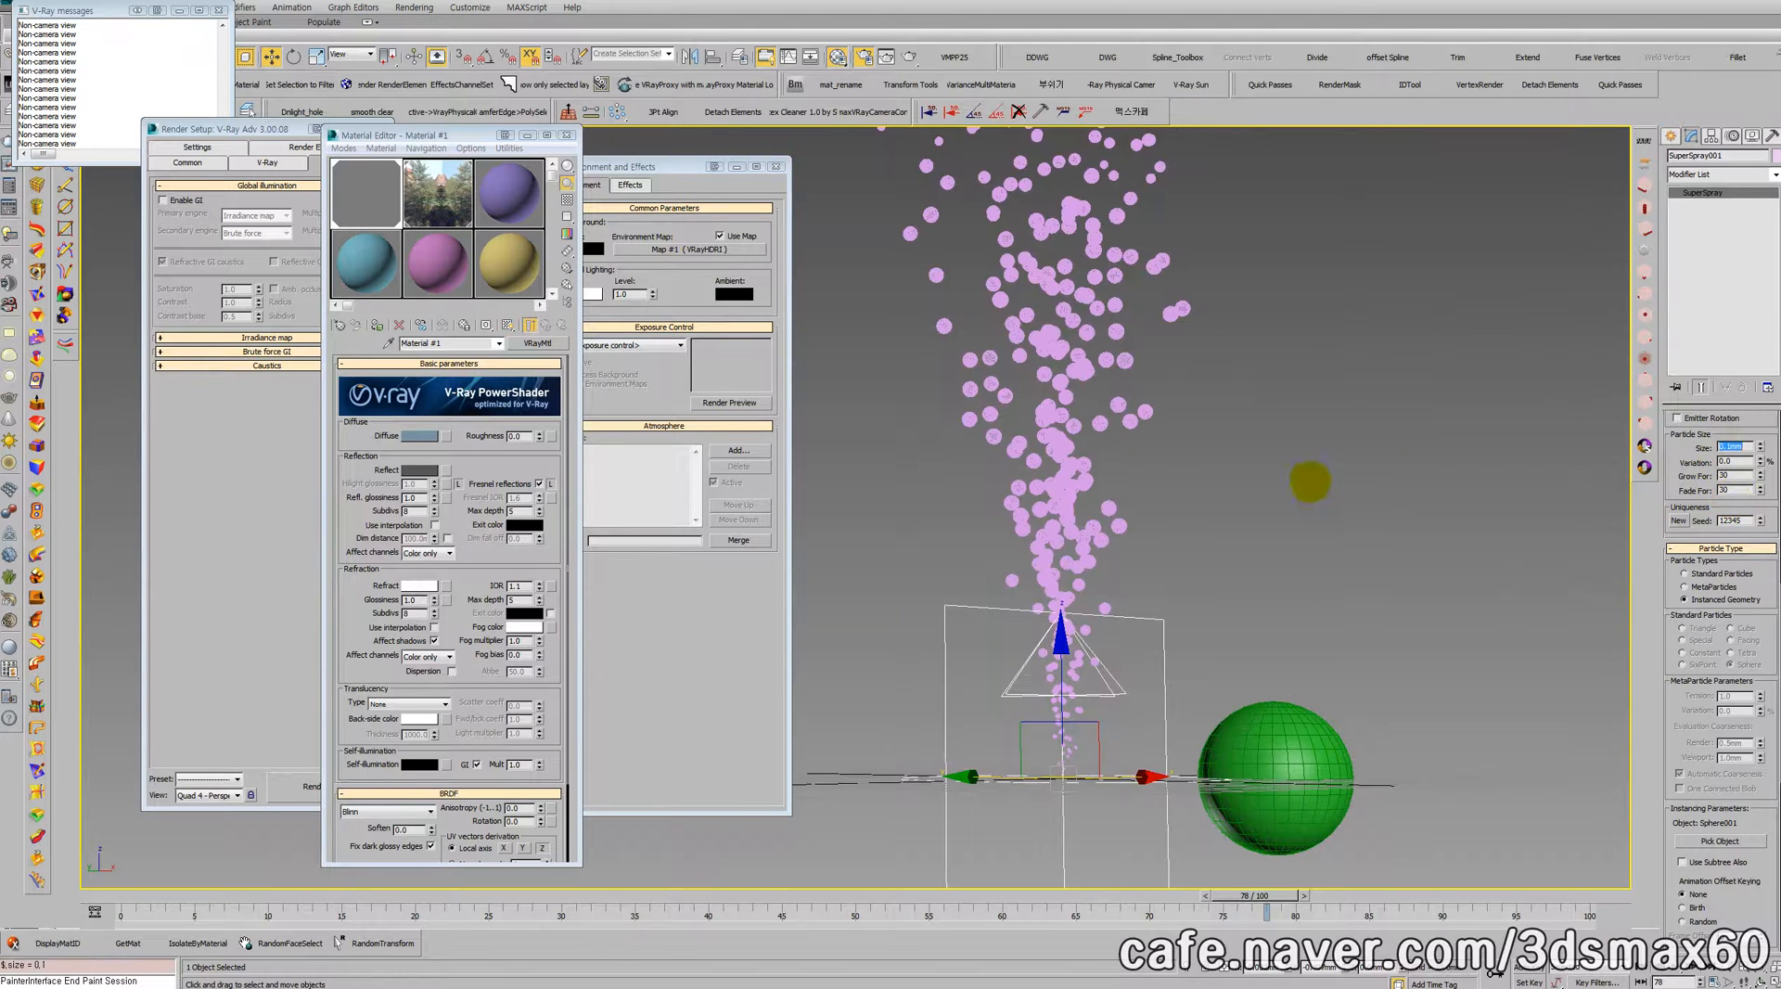
click(1760, 444)
click(1761, 444)
click(1760, 444)
click(1760, 444)
click(1760, 444)
click(1760, 444)
Step: Render a close-up of the instanced sphere bubbles and close the frame buffer
middle_drag(1233, 406, 1355, 465)
scroll(1200, 468, up, 5)
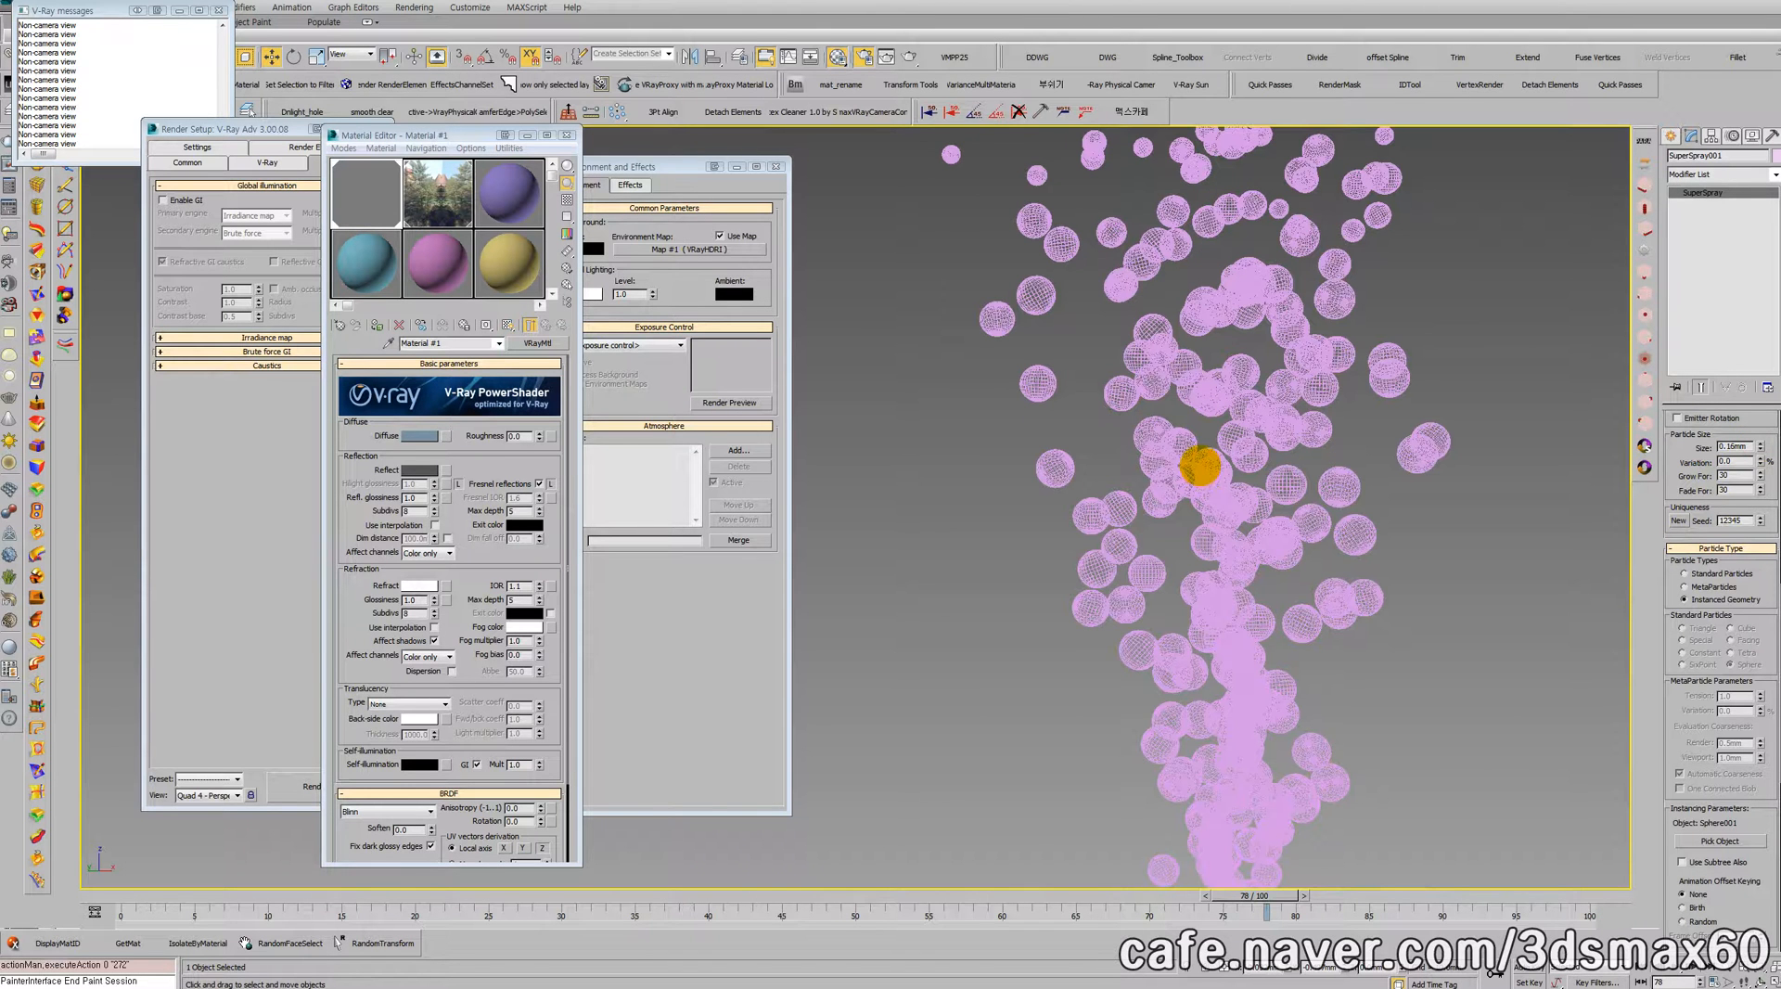
scroll(1200, 466, up, 3)
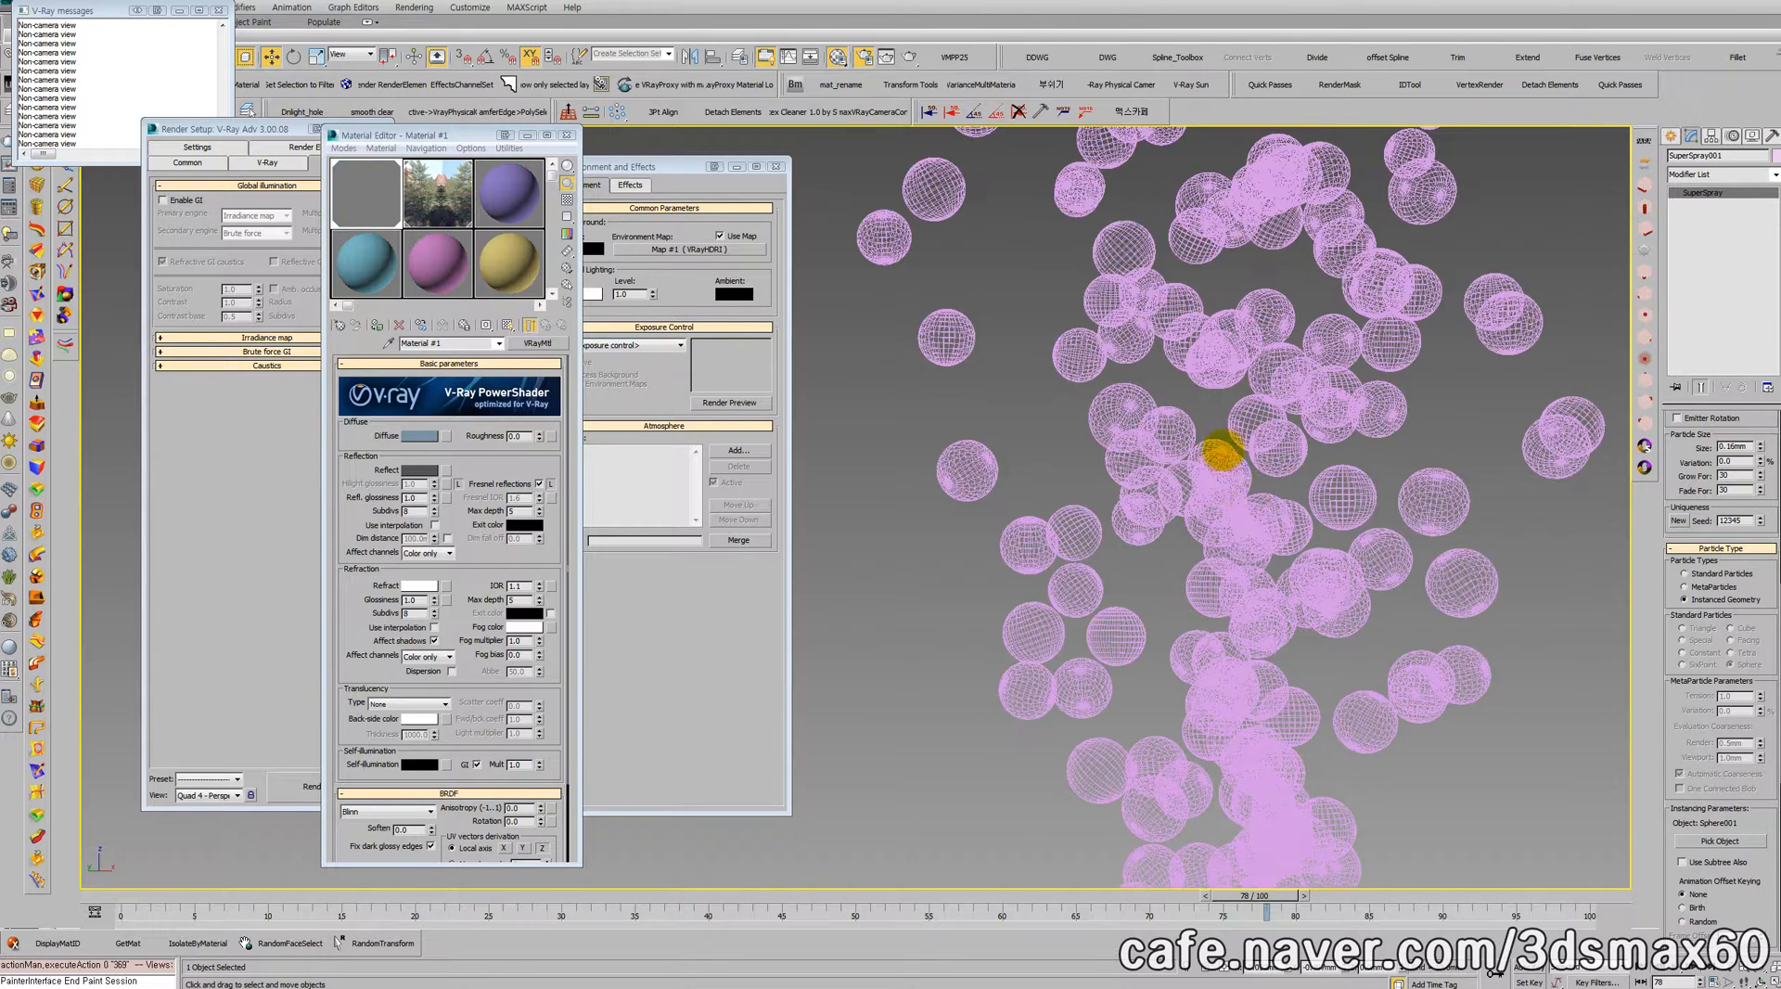
middle_drag(1256, 508, 1181, 408)
scroll(1037, 452, up, 2)
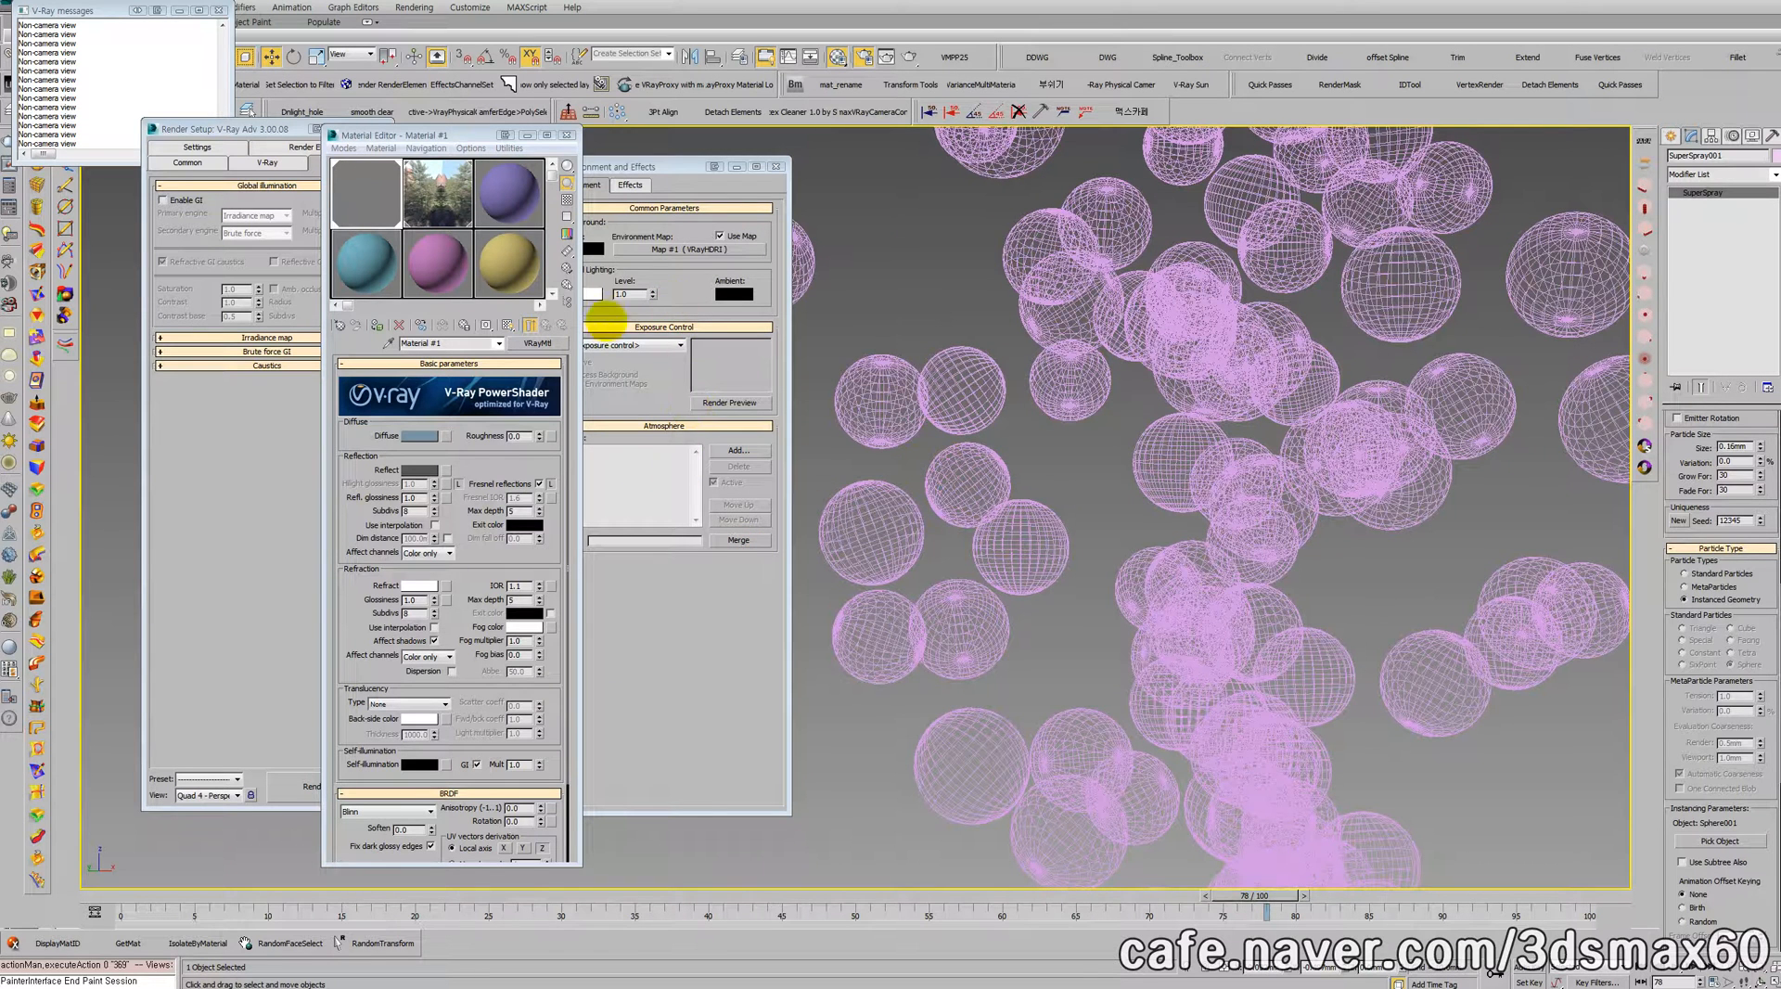
click(667, 680)
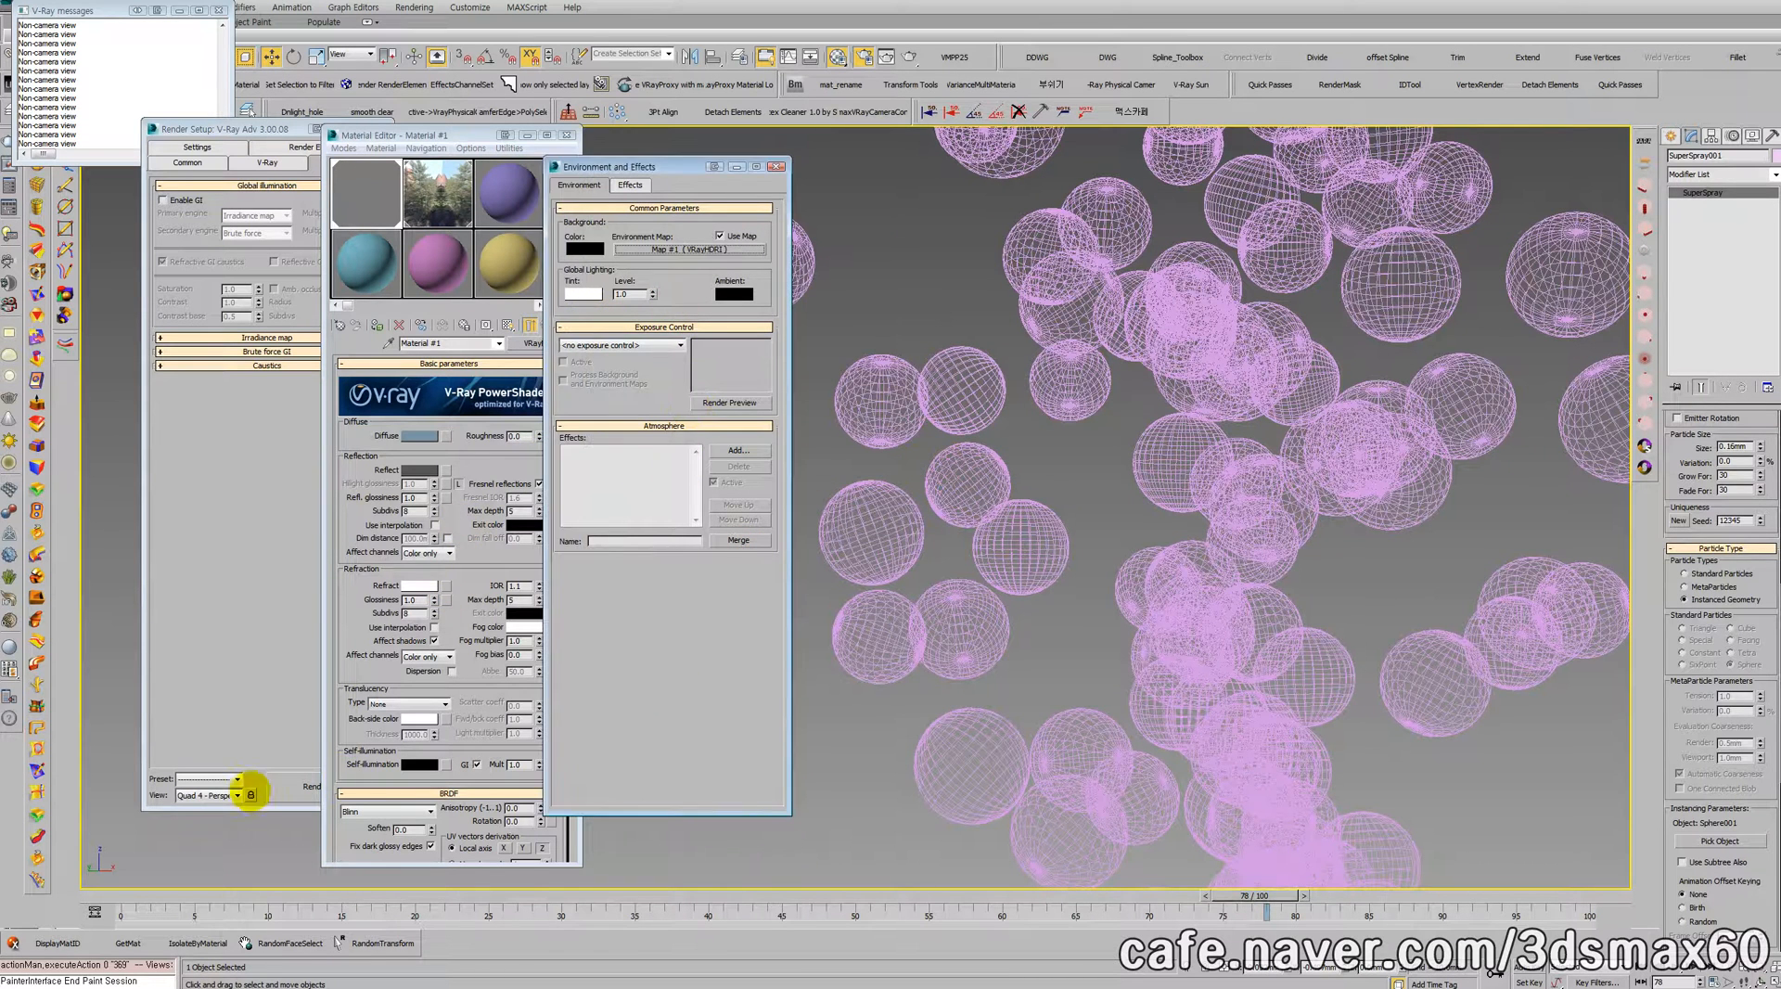
click(285, 786)
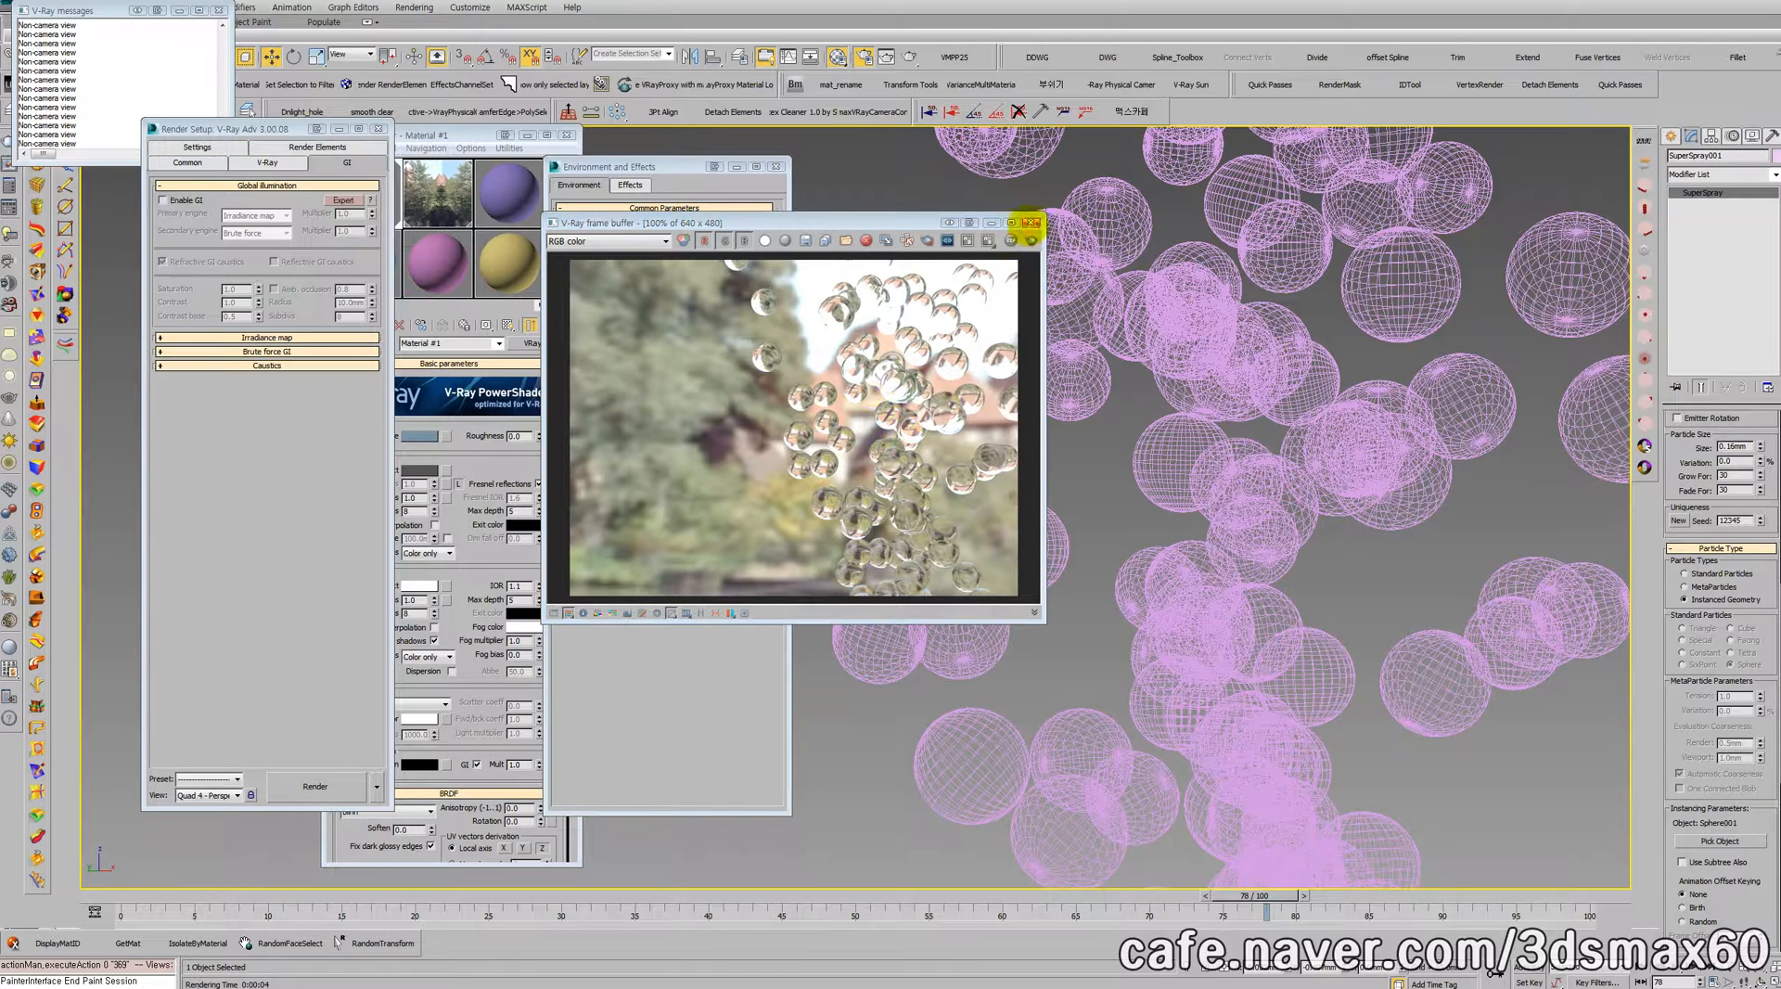
click(1030, 222)
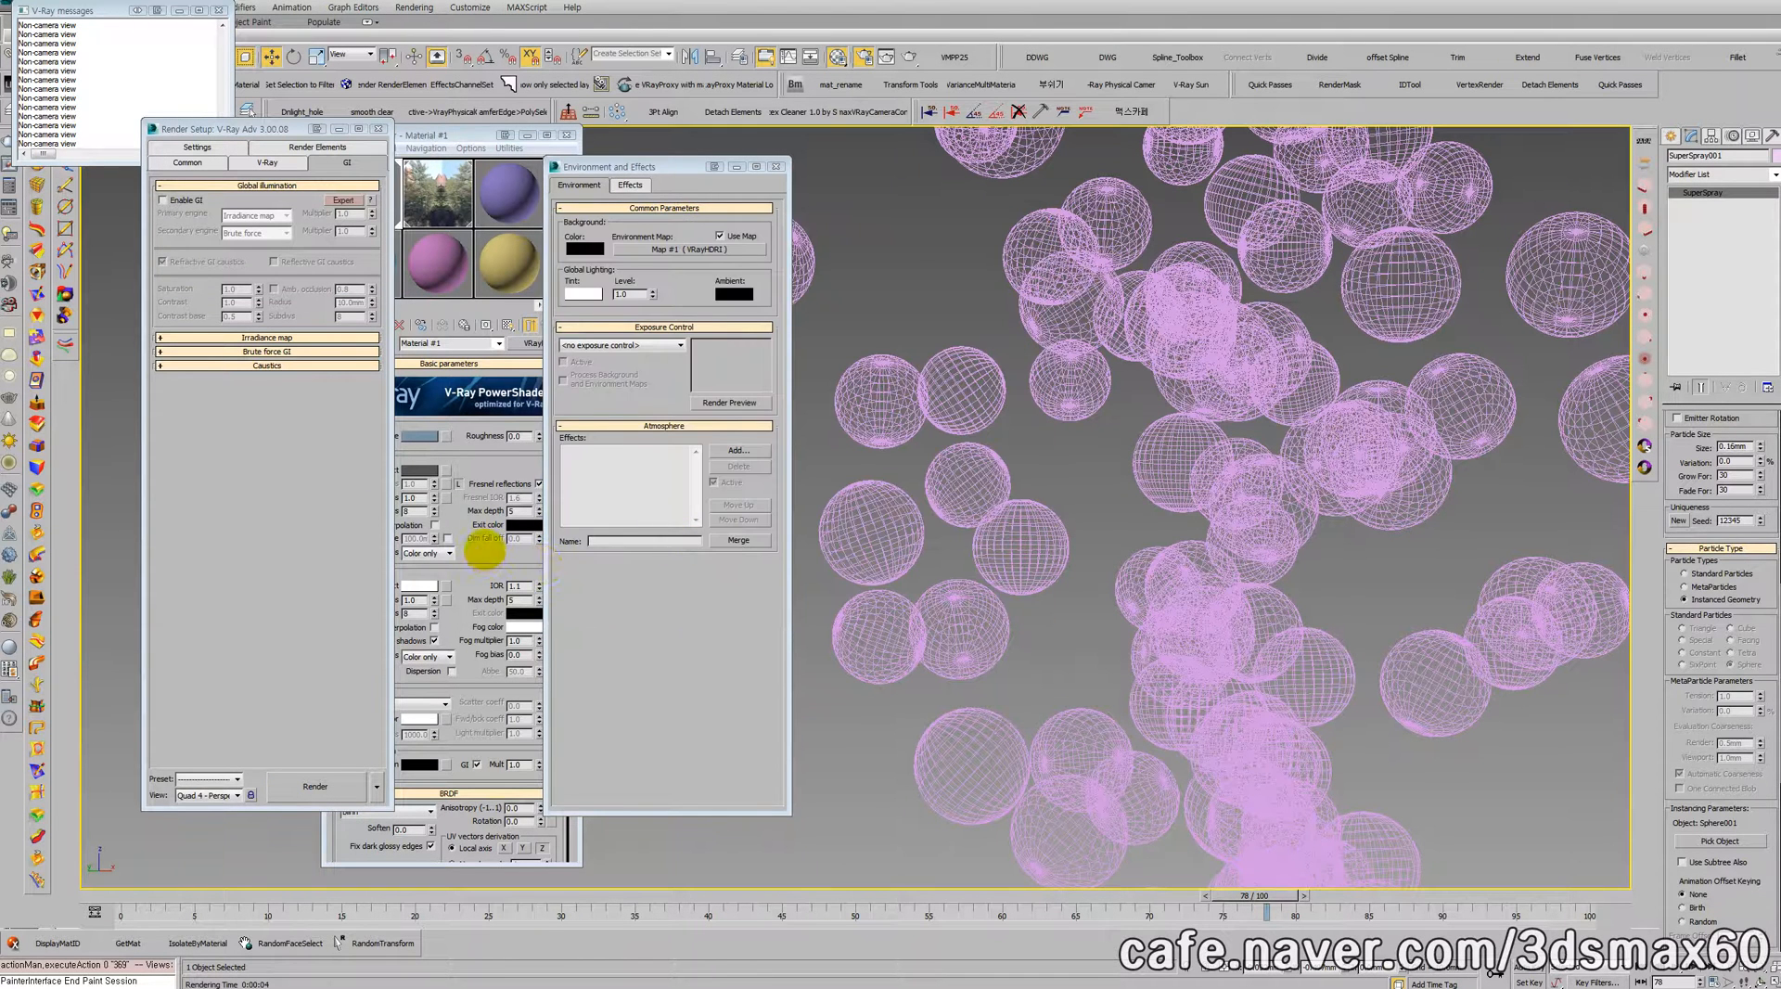
Step: Assign a Falloff map to the refraction slot of Material #1
click(485, 549)
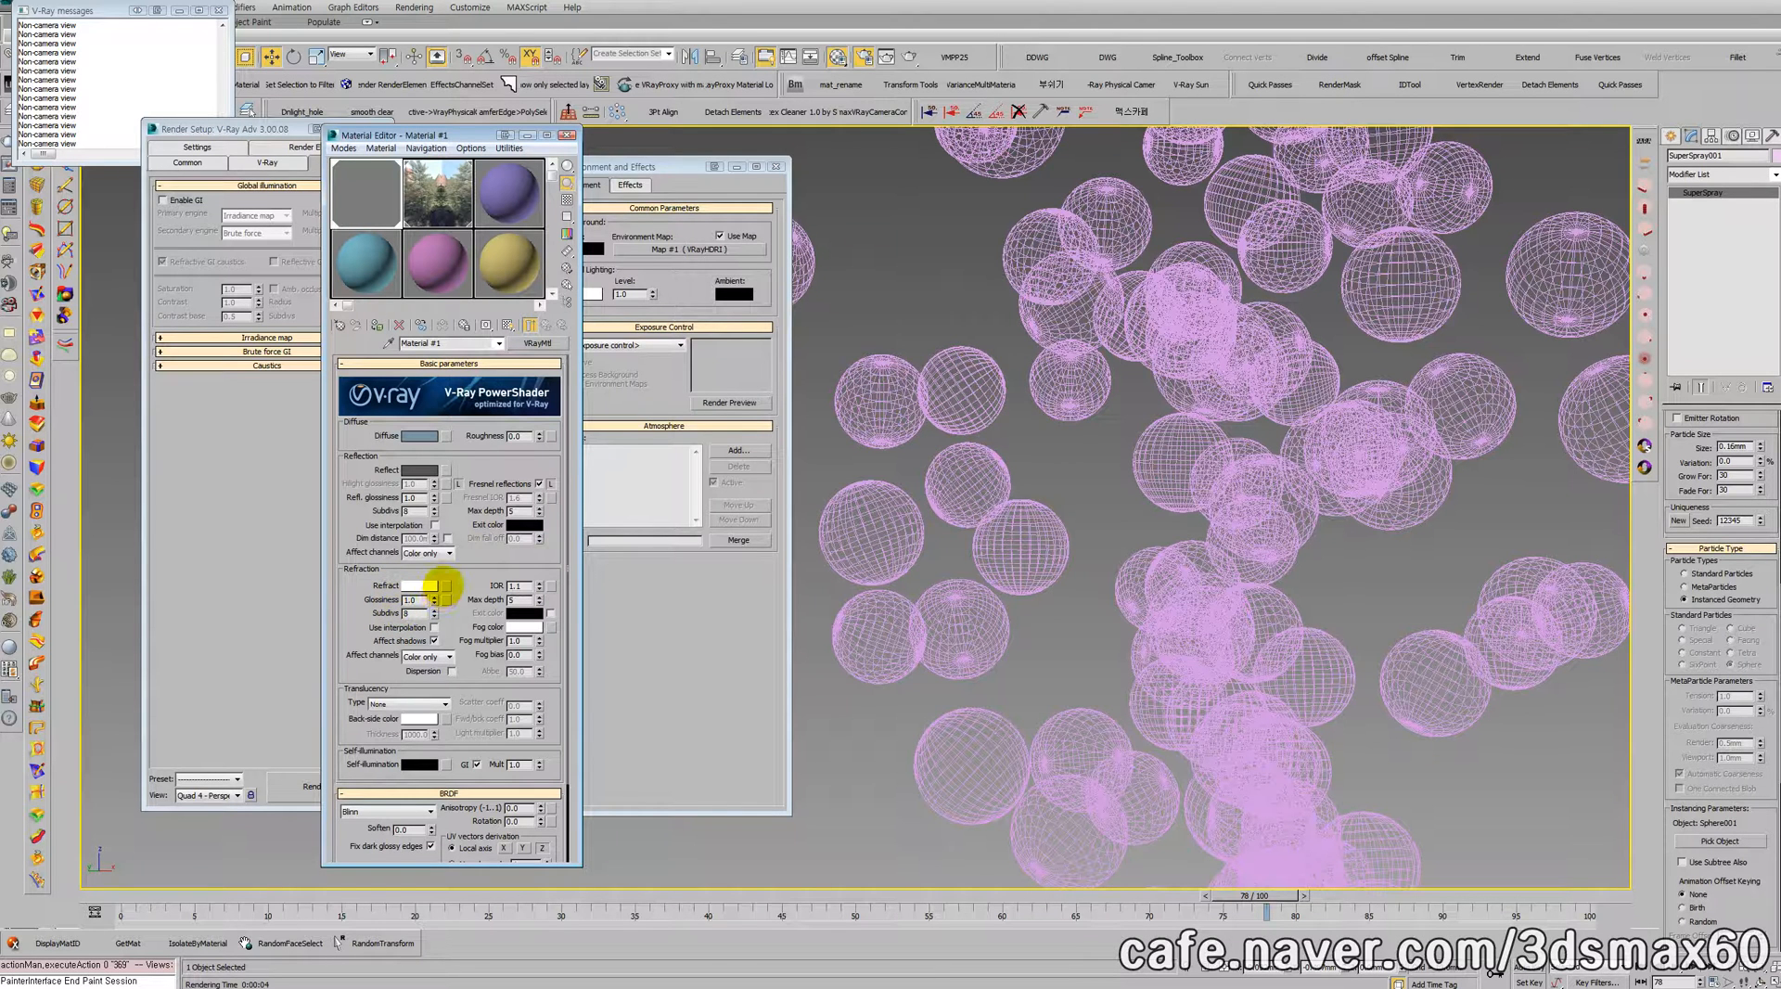
click(446, 585)
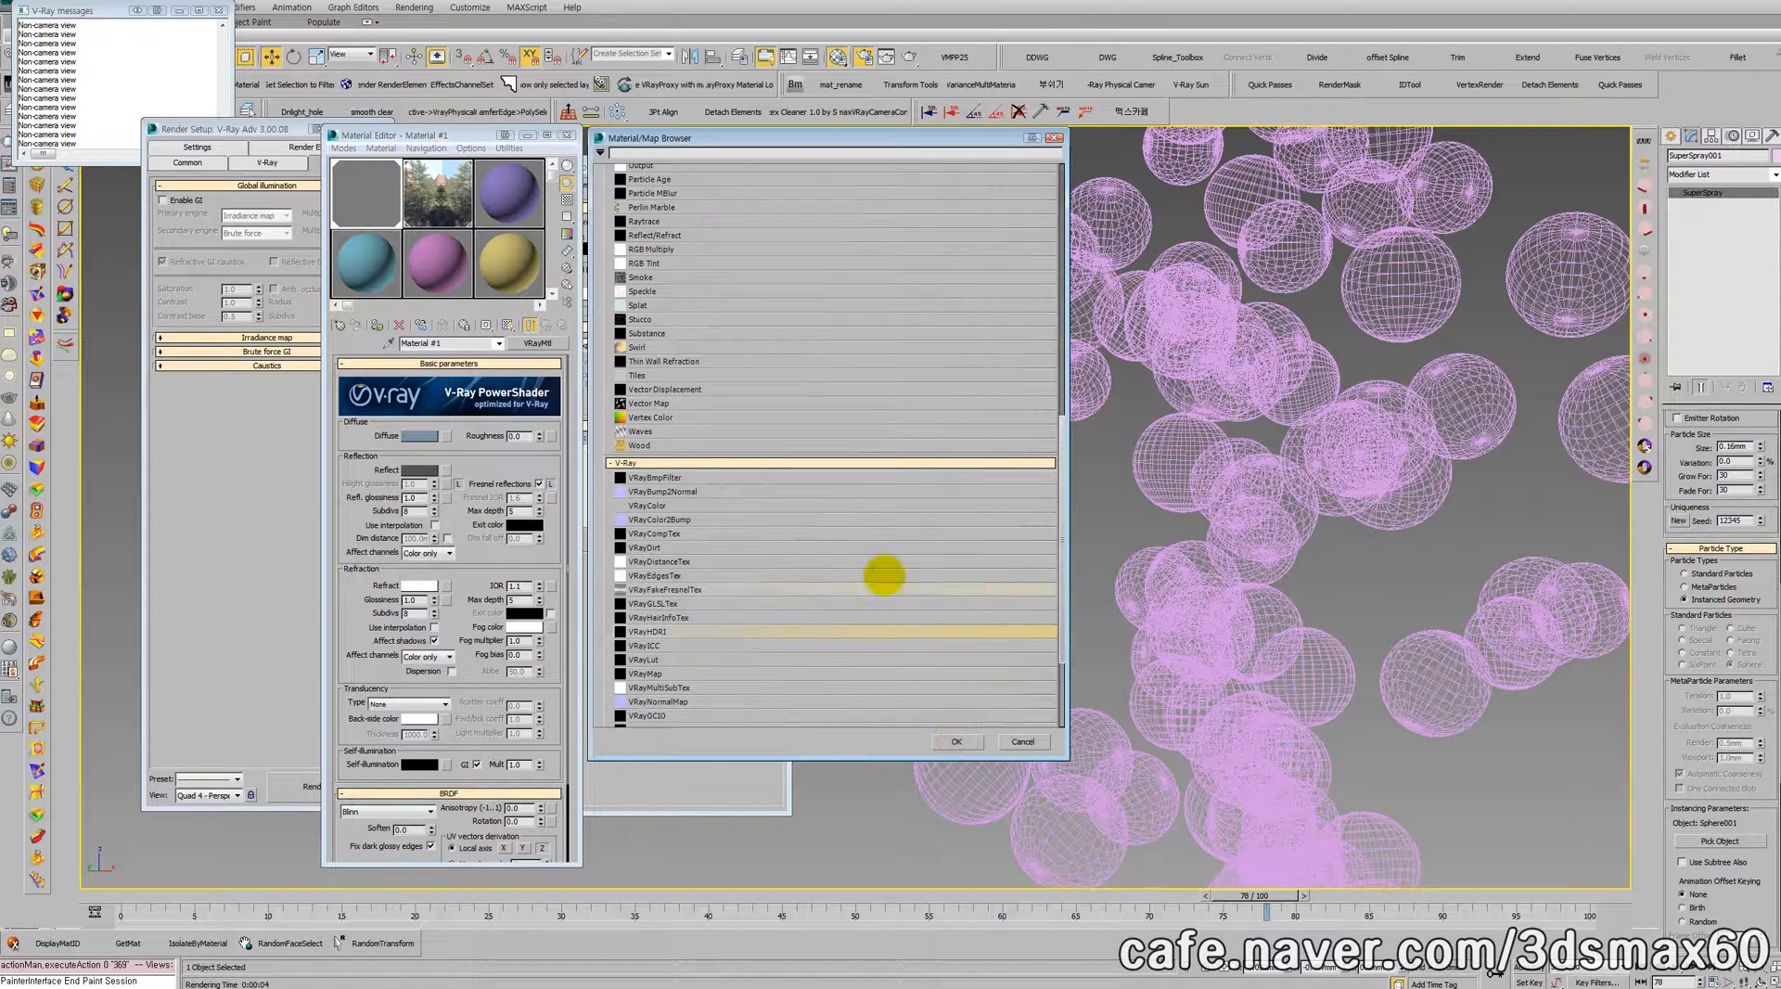
scroll(707, 361, up, 4)
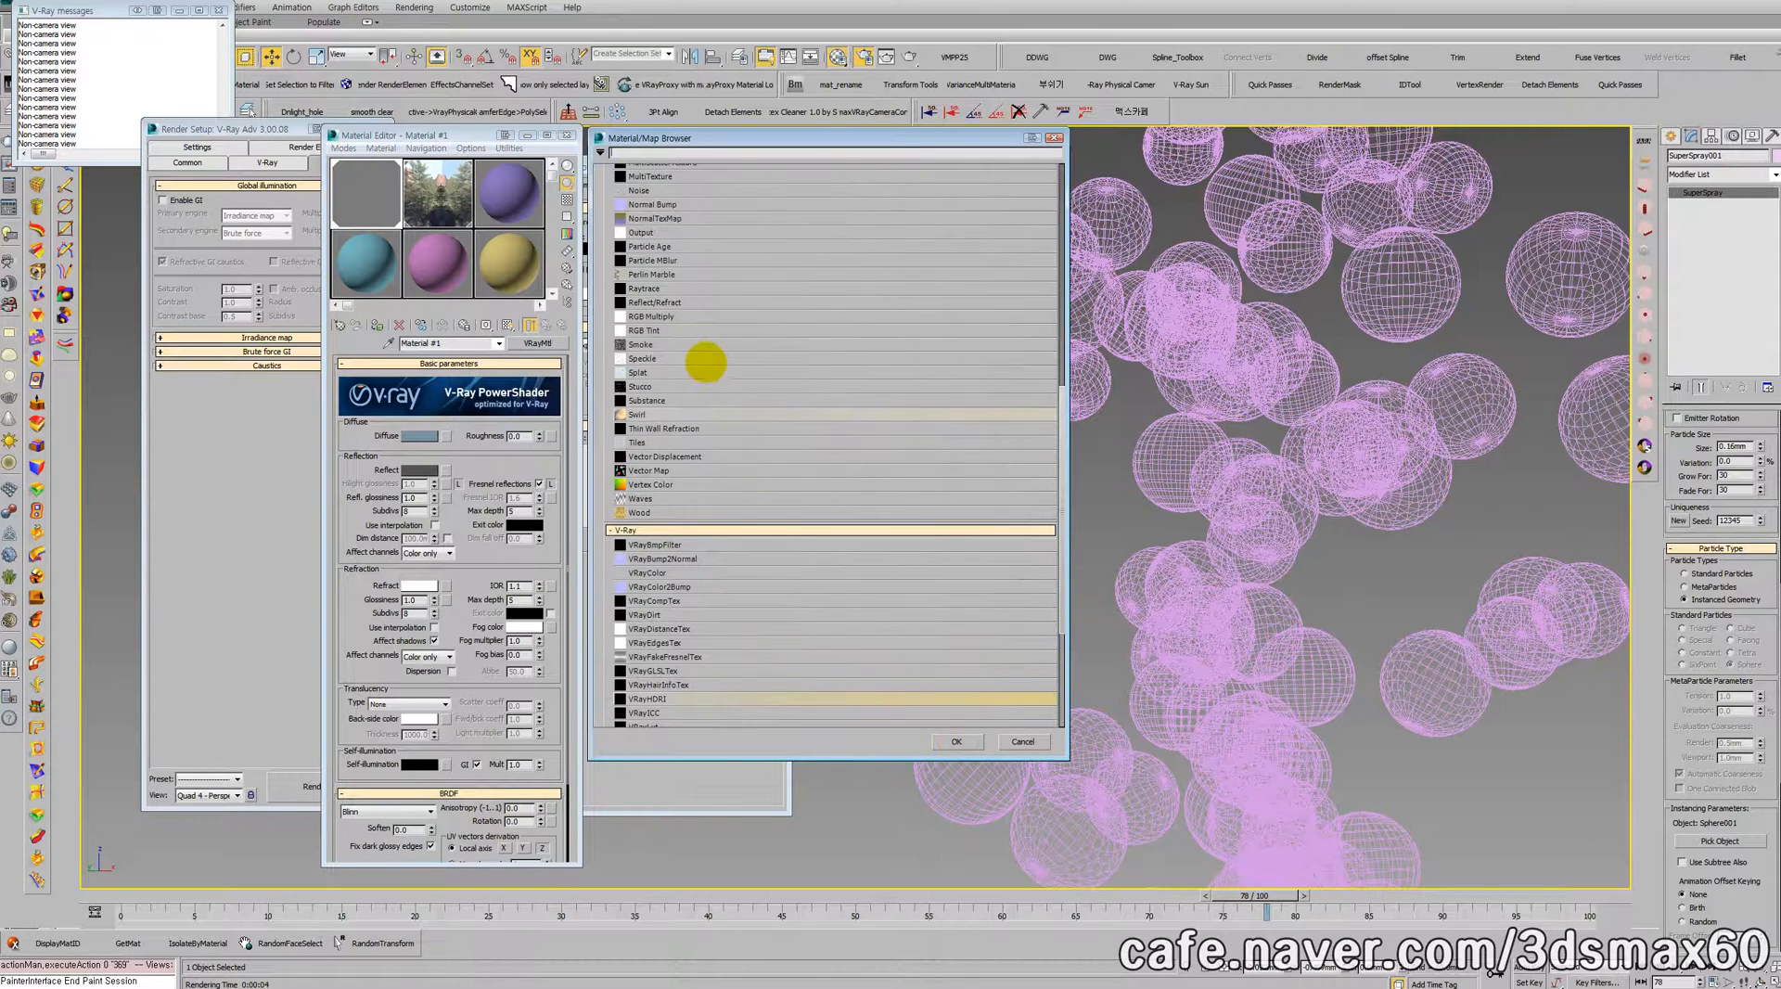
scroll(707, 360, up, 2)
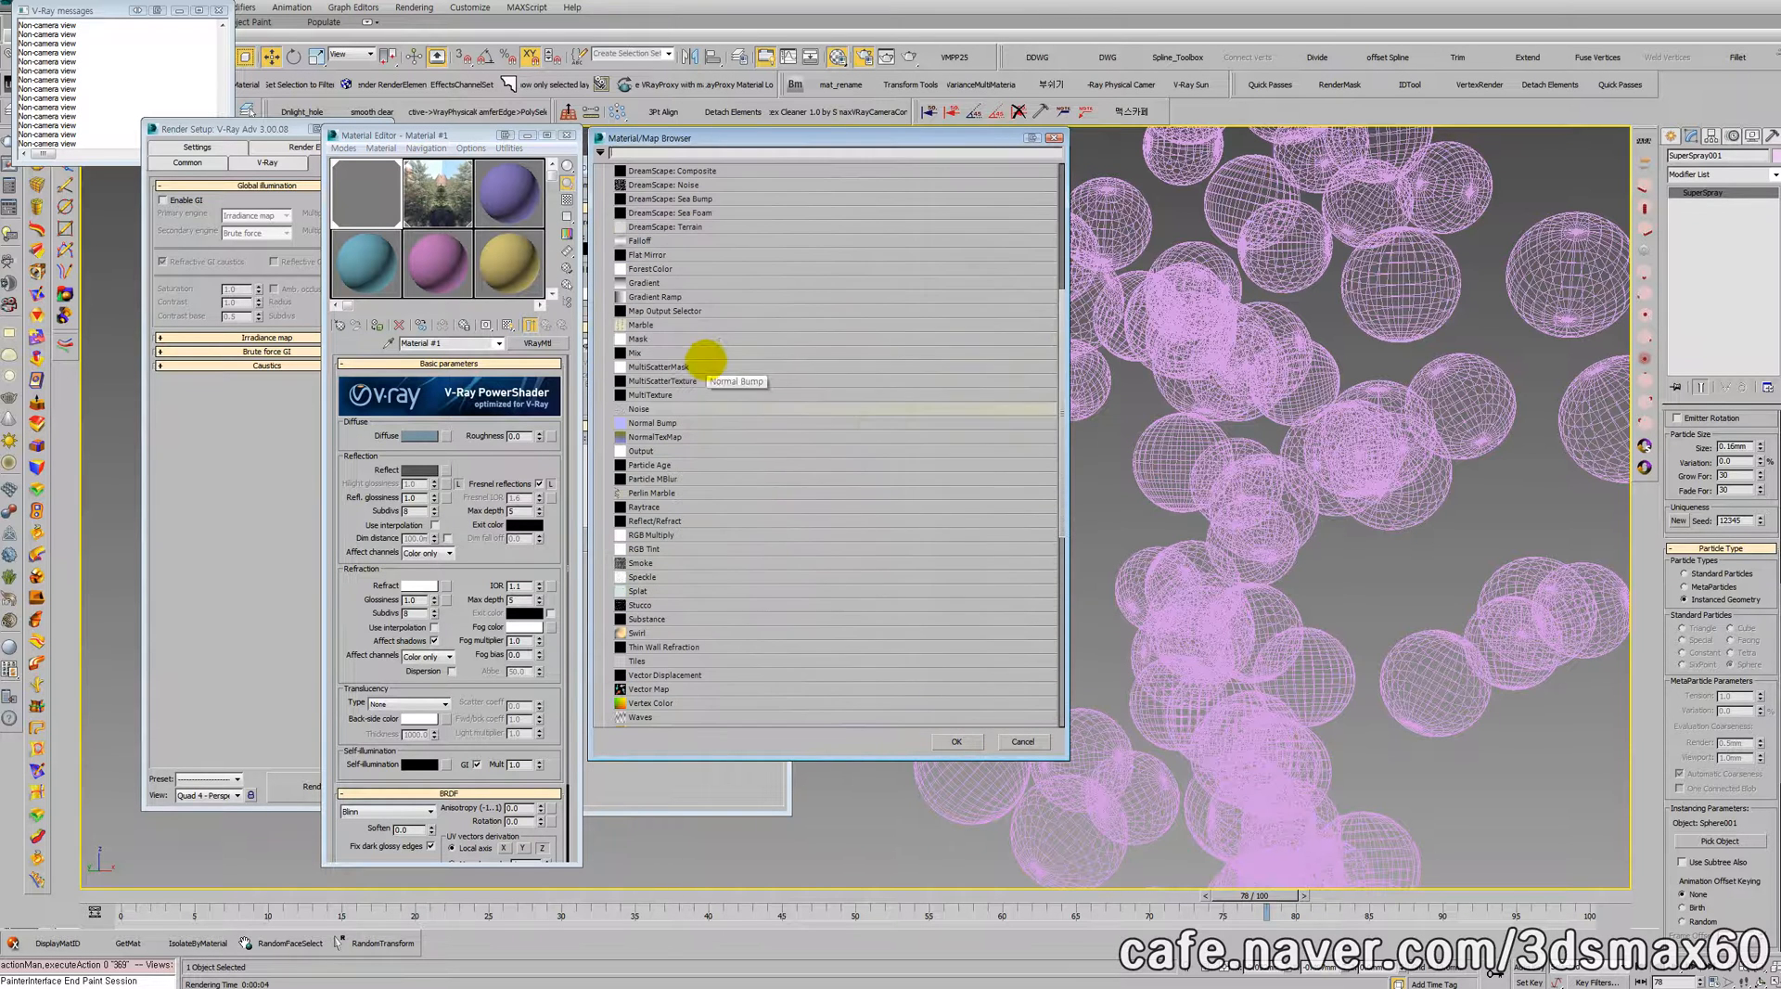
double_click(639, 241)
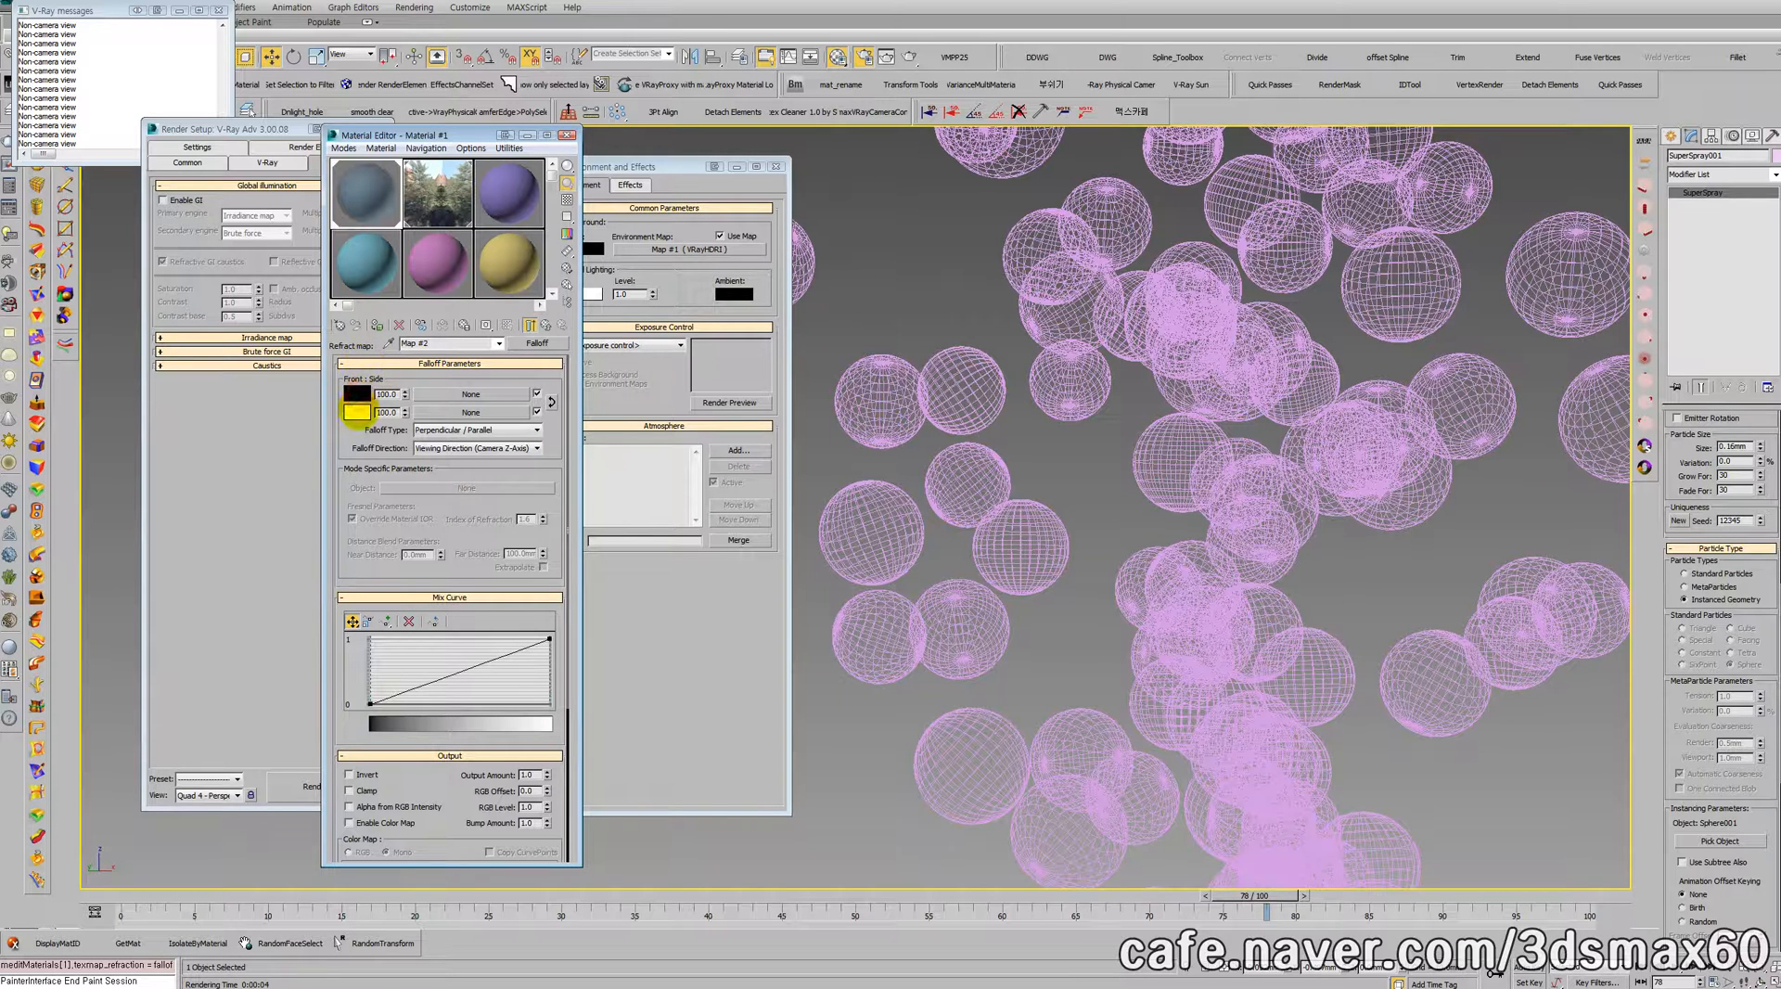
Step: Swap the Falloff front and side colors so the front is white, and lighten the black side color to dark gray
drag(356, 412, 356, 393)
click(387, 502)
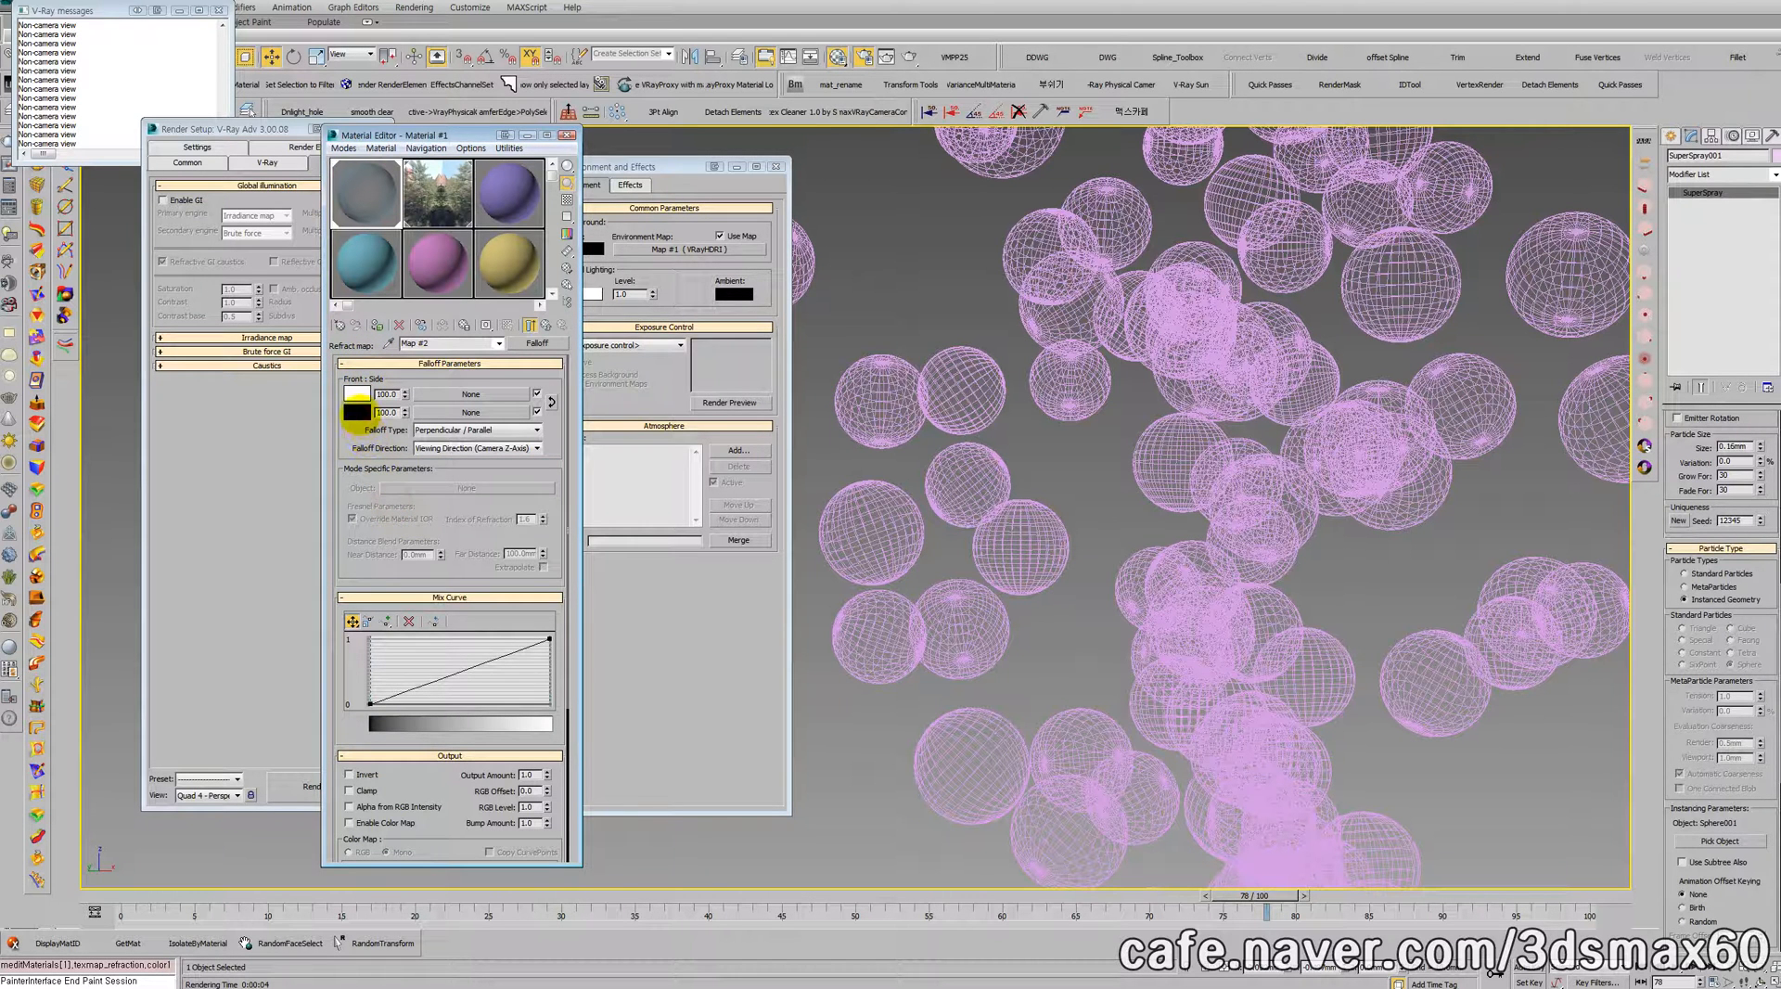
click(356, 413)
drag(720, 278, 720, 284)
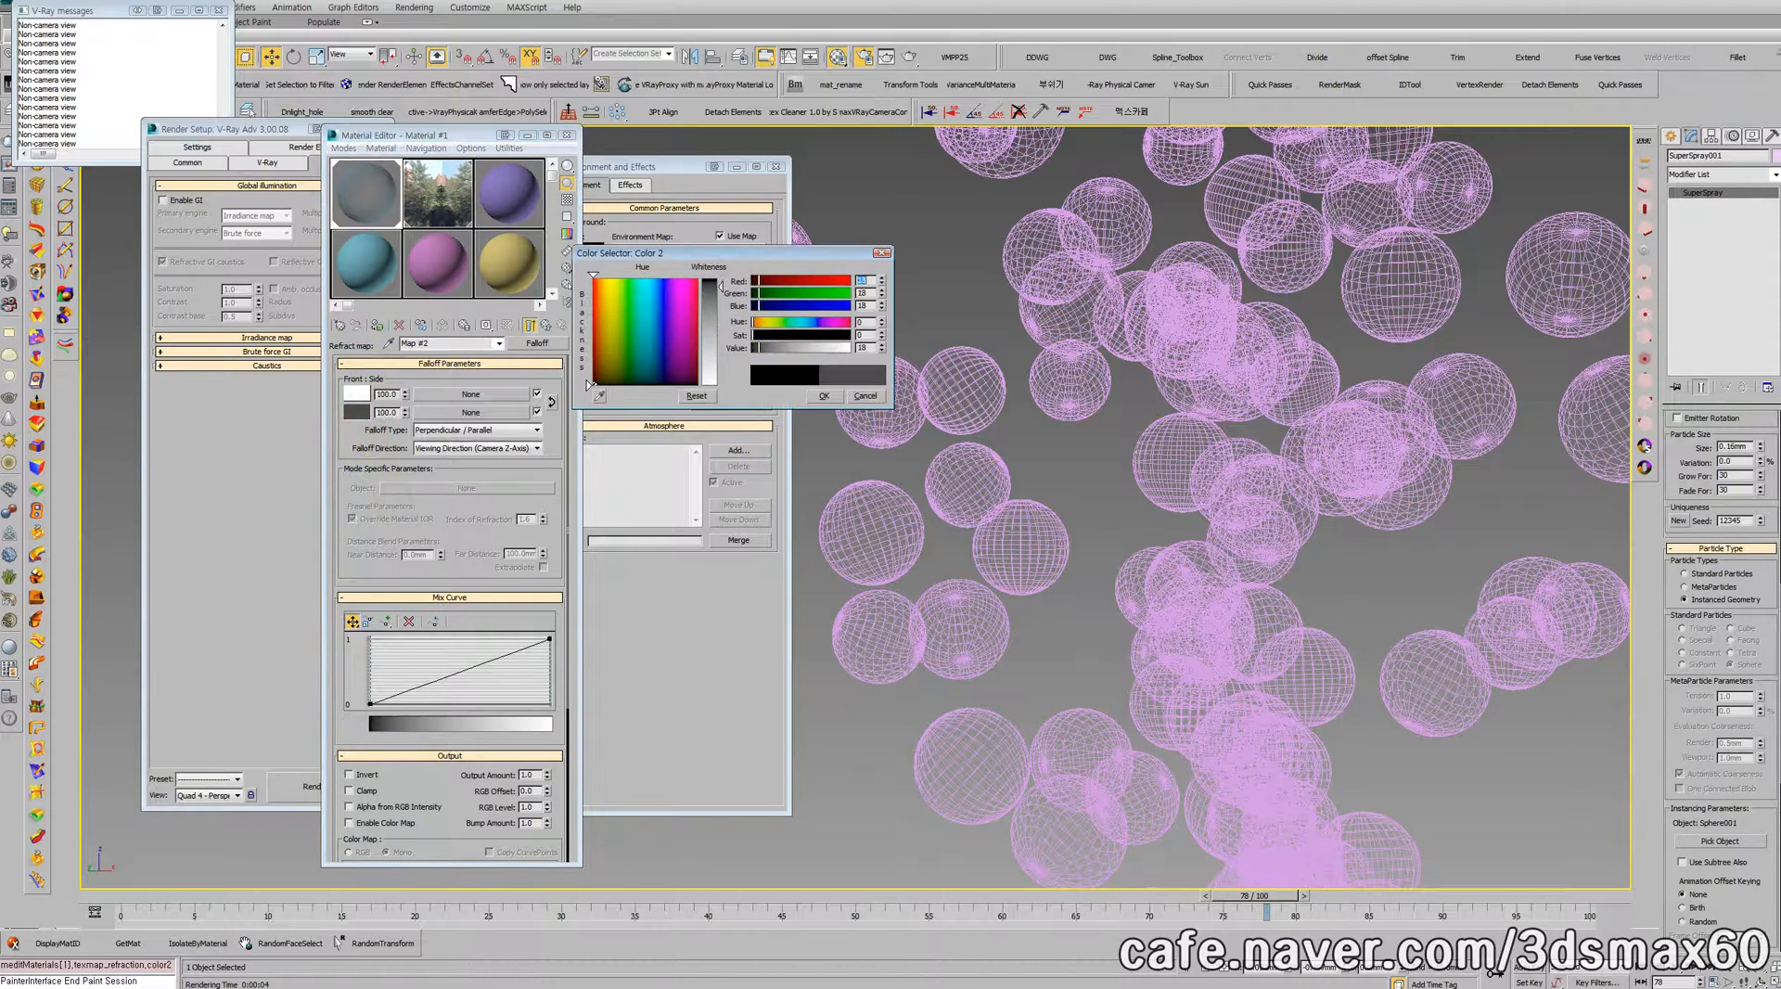
click(823, 395)
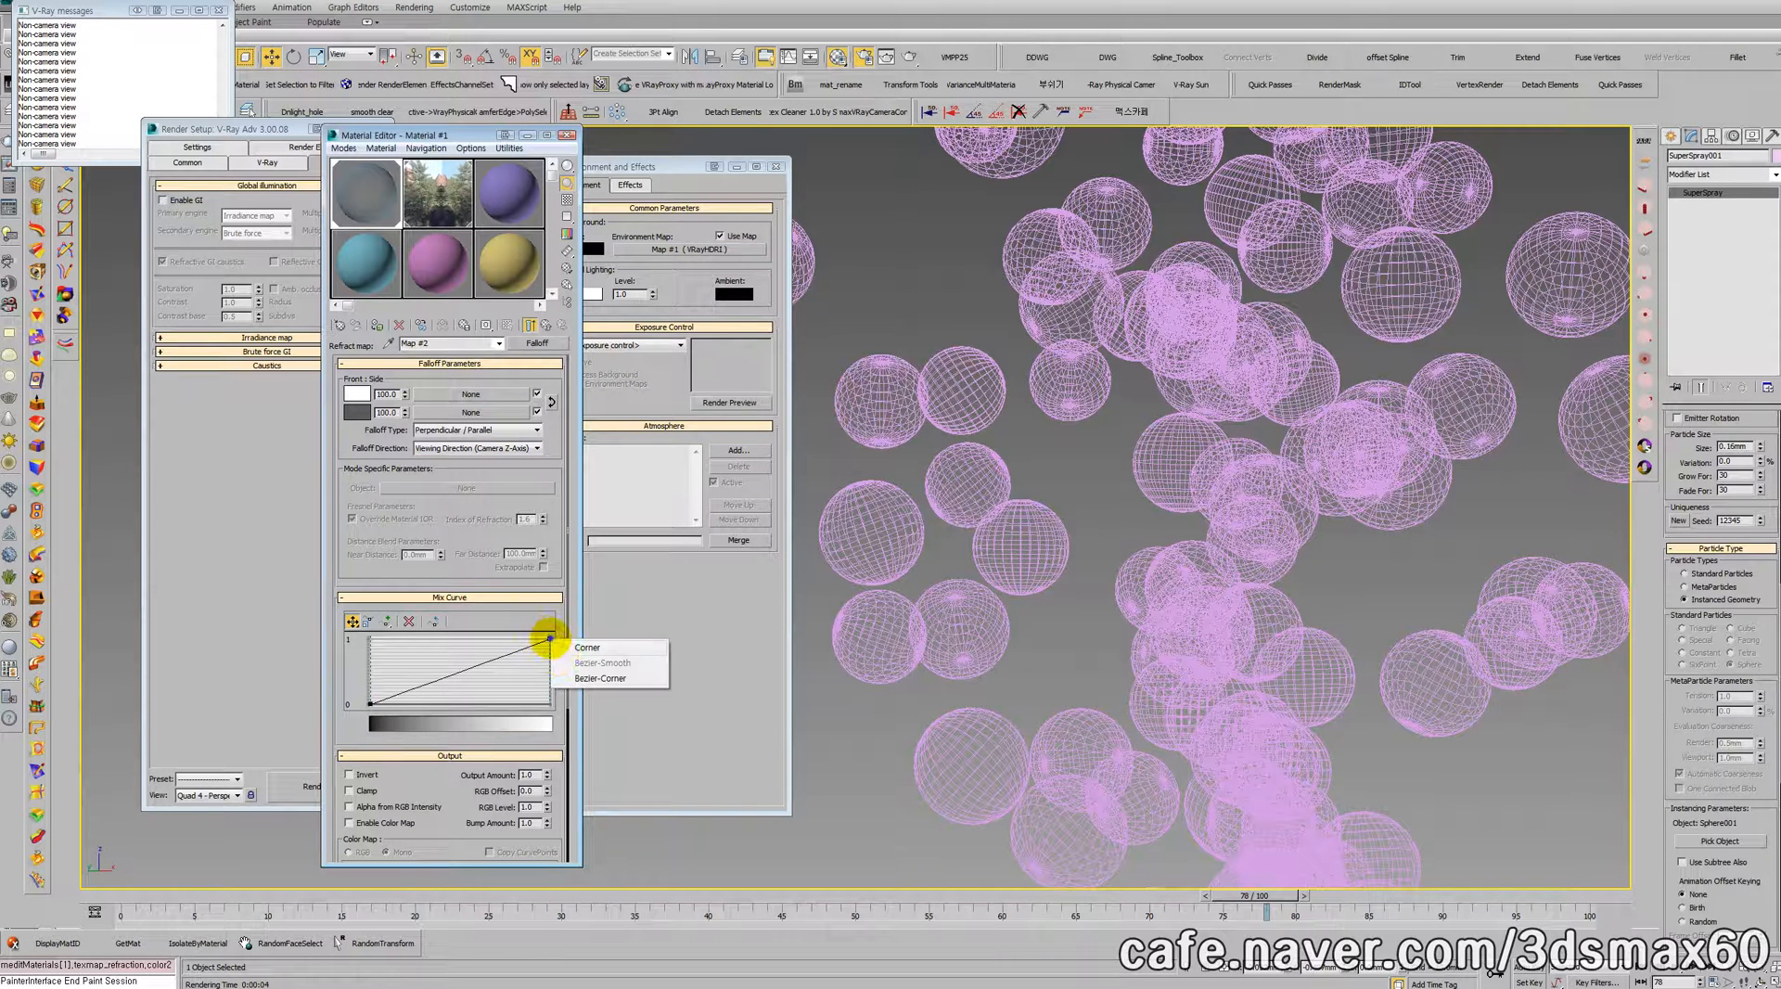
Step: Bend the Falloff mix curve downward with a Bezier handle on its end point and check the enlarged material sample
click(505, 655)
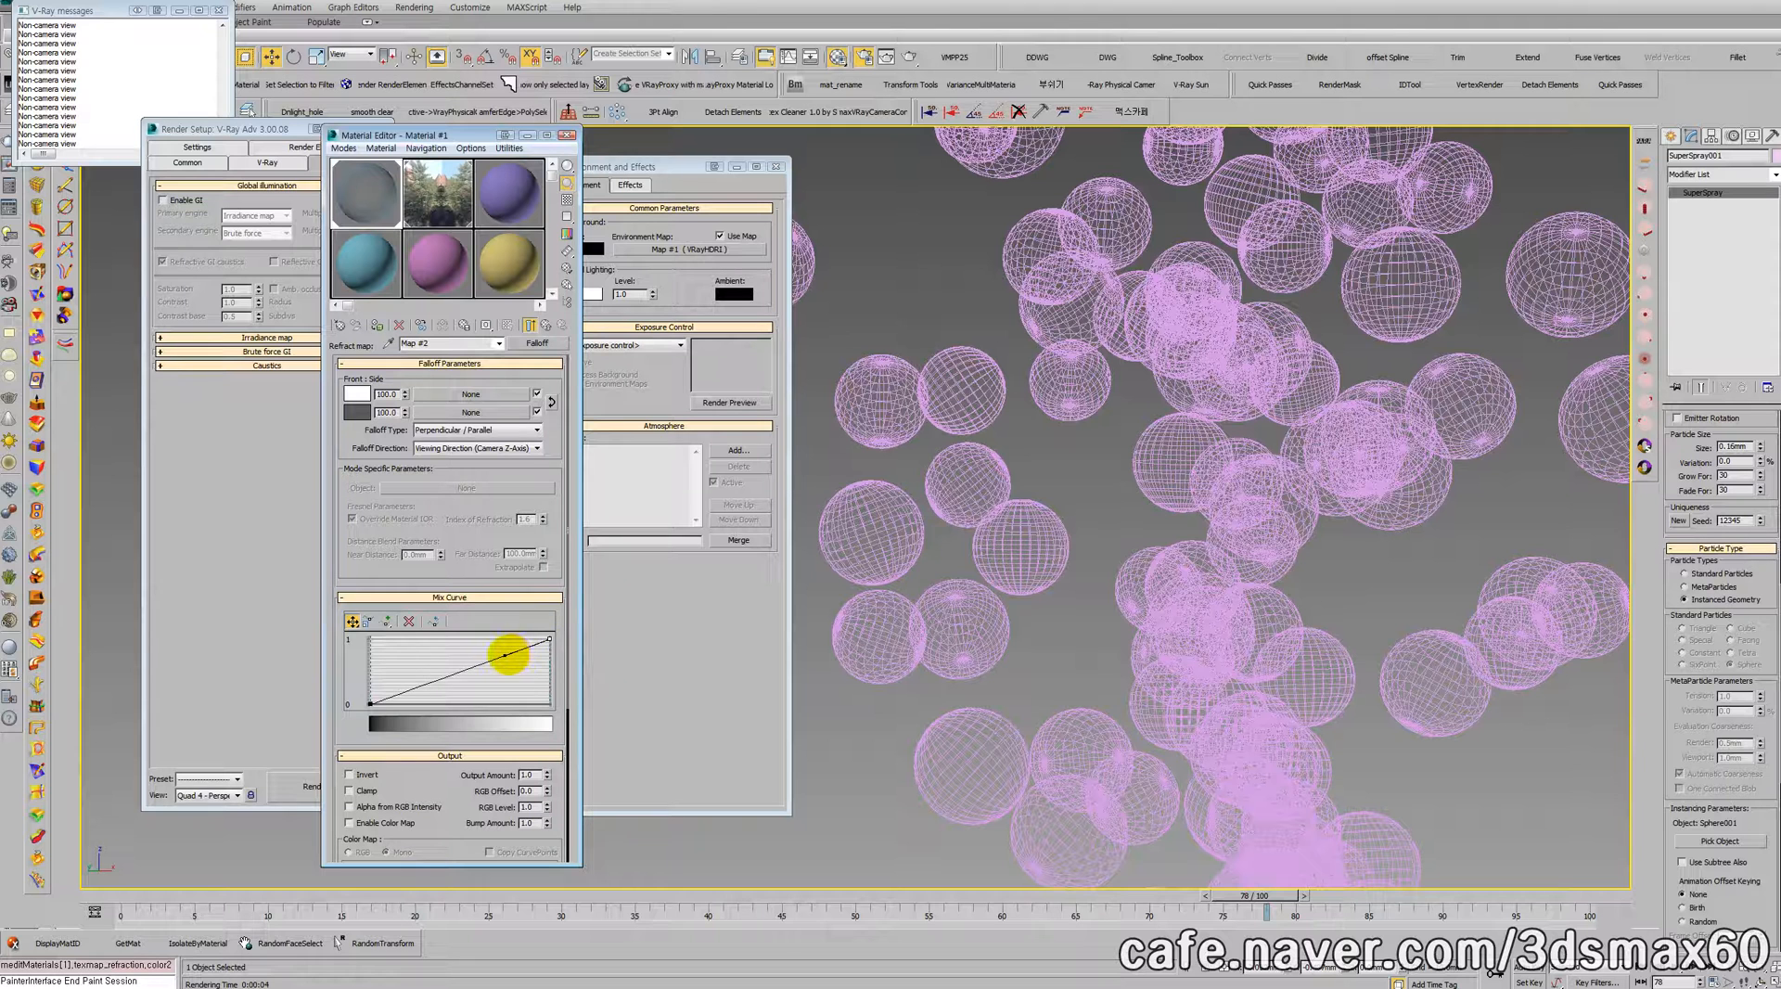
drag(506, 654, 514, 680)
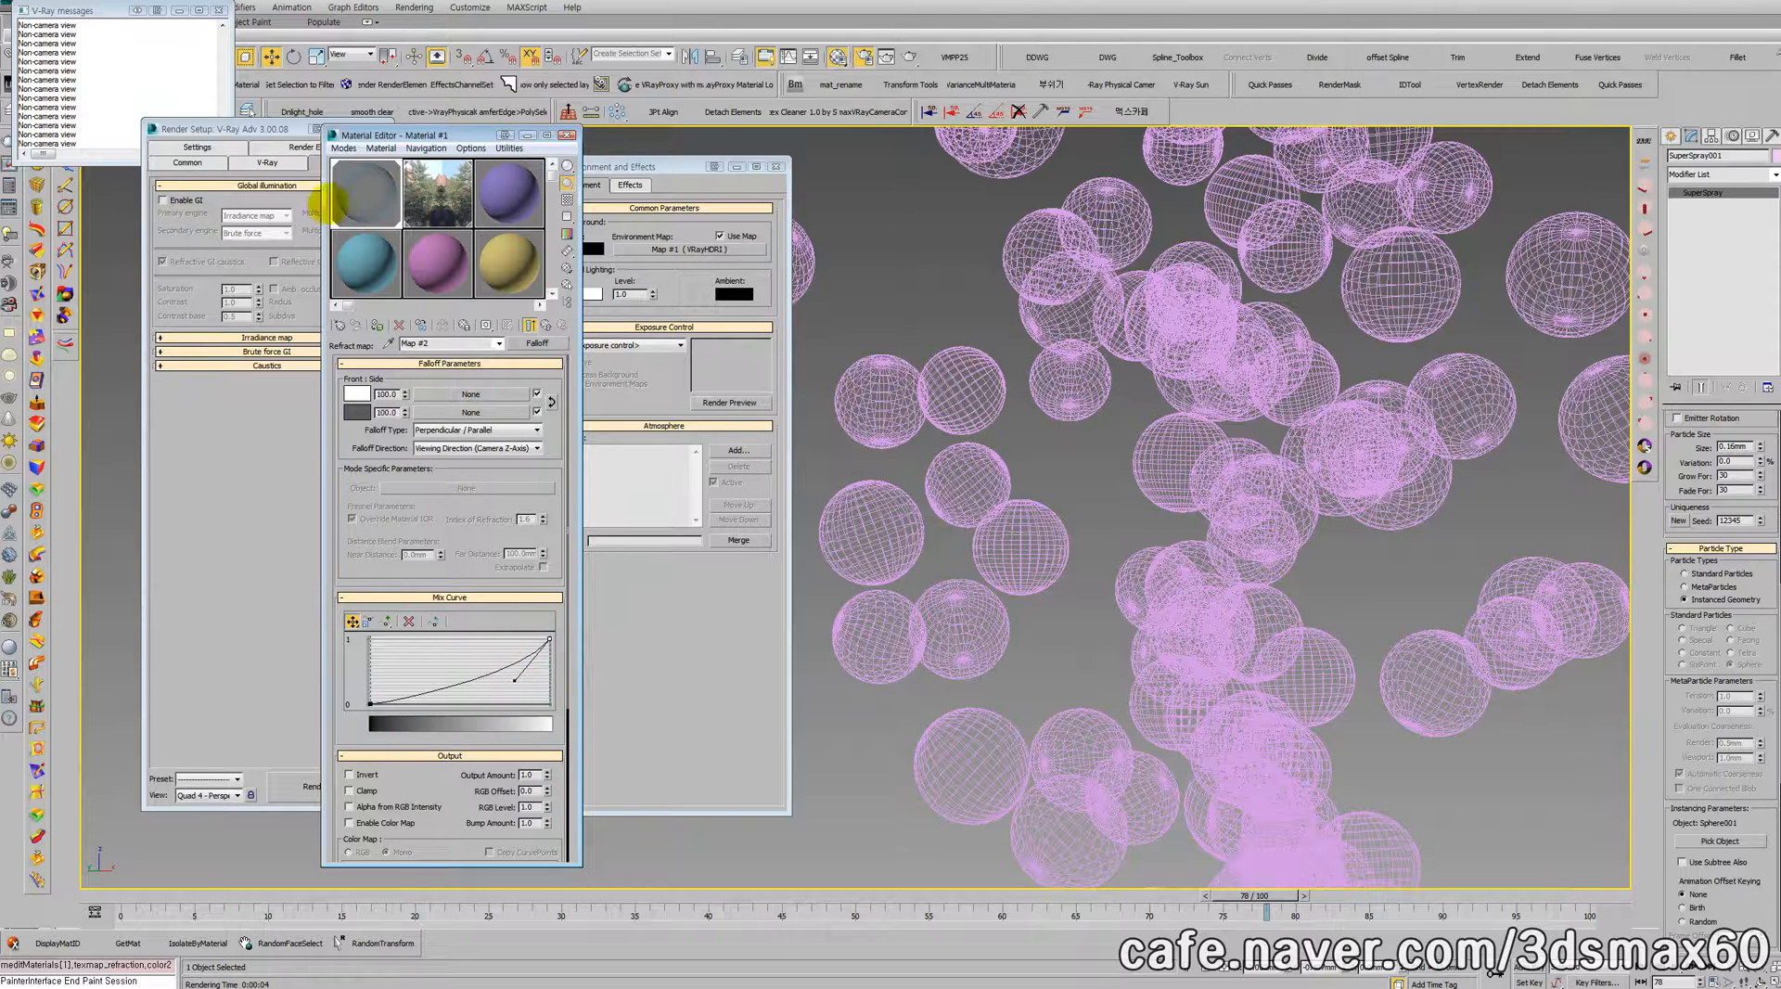
double_click(374, 192)
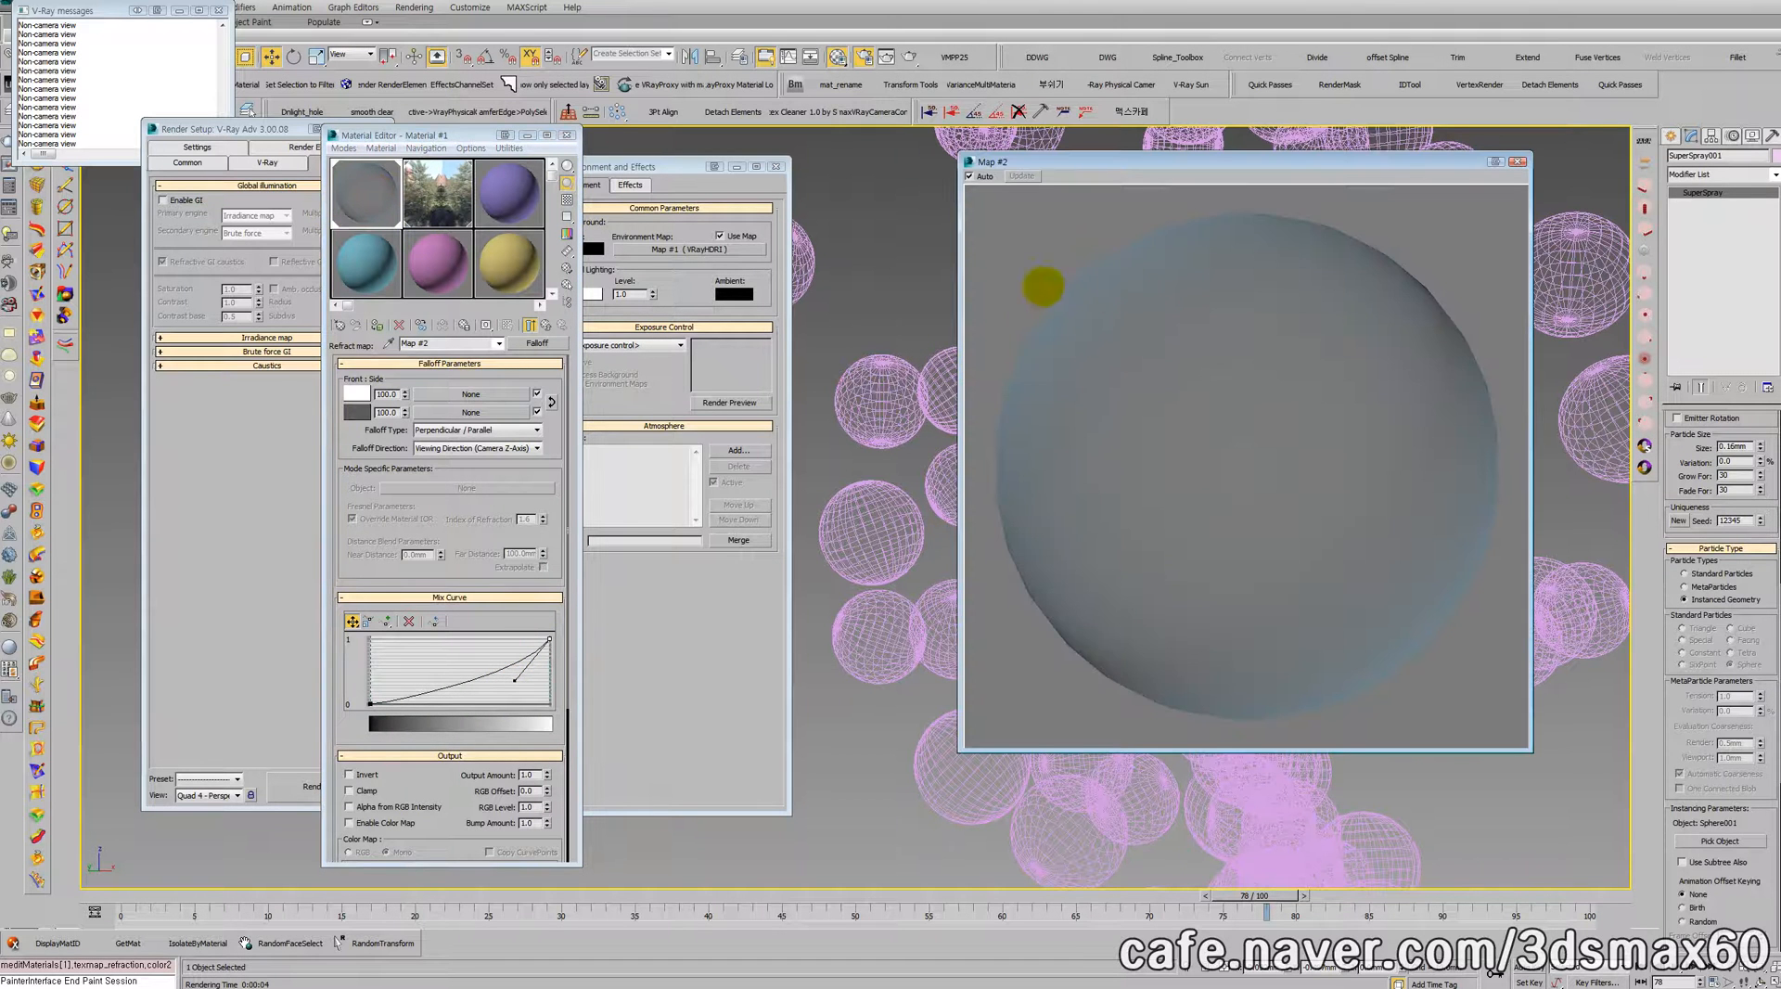
click(1517, 161)
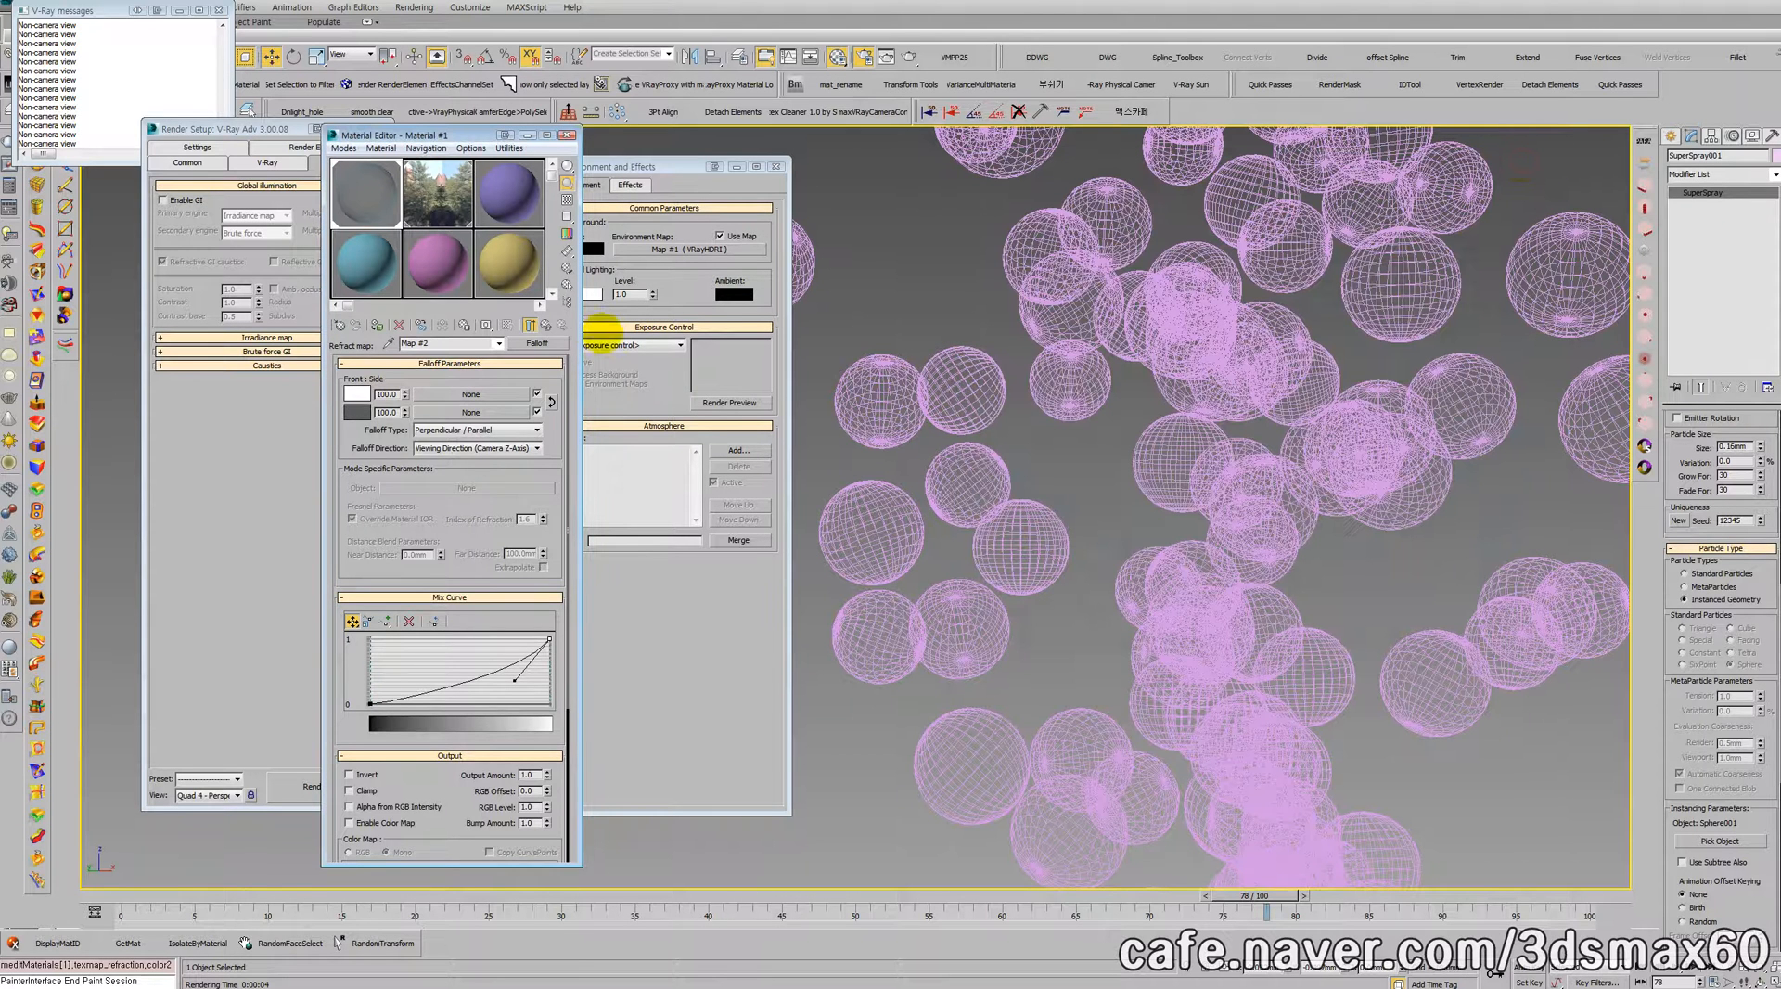
Step: Return to Material #1, set the refraction IOR to 1.2 and render the bubbles
click(546, 324)
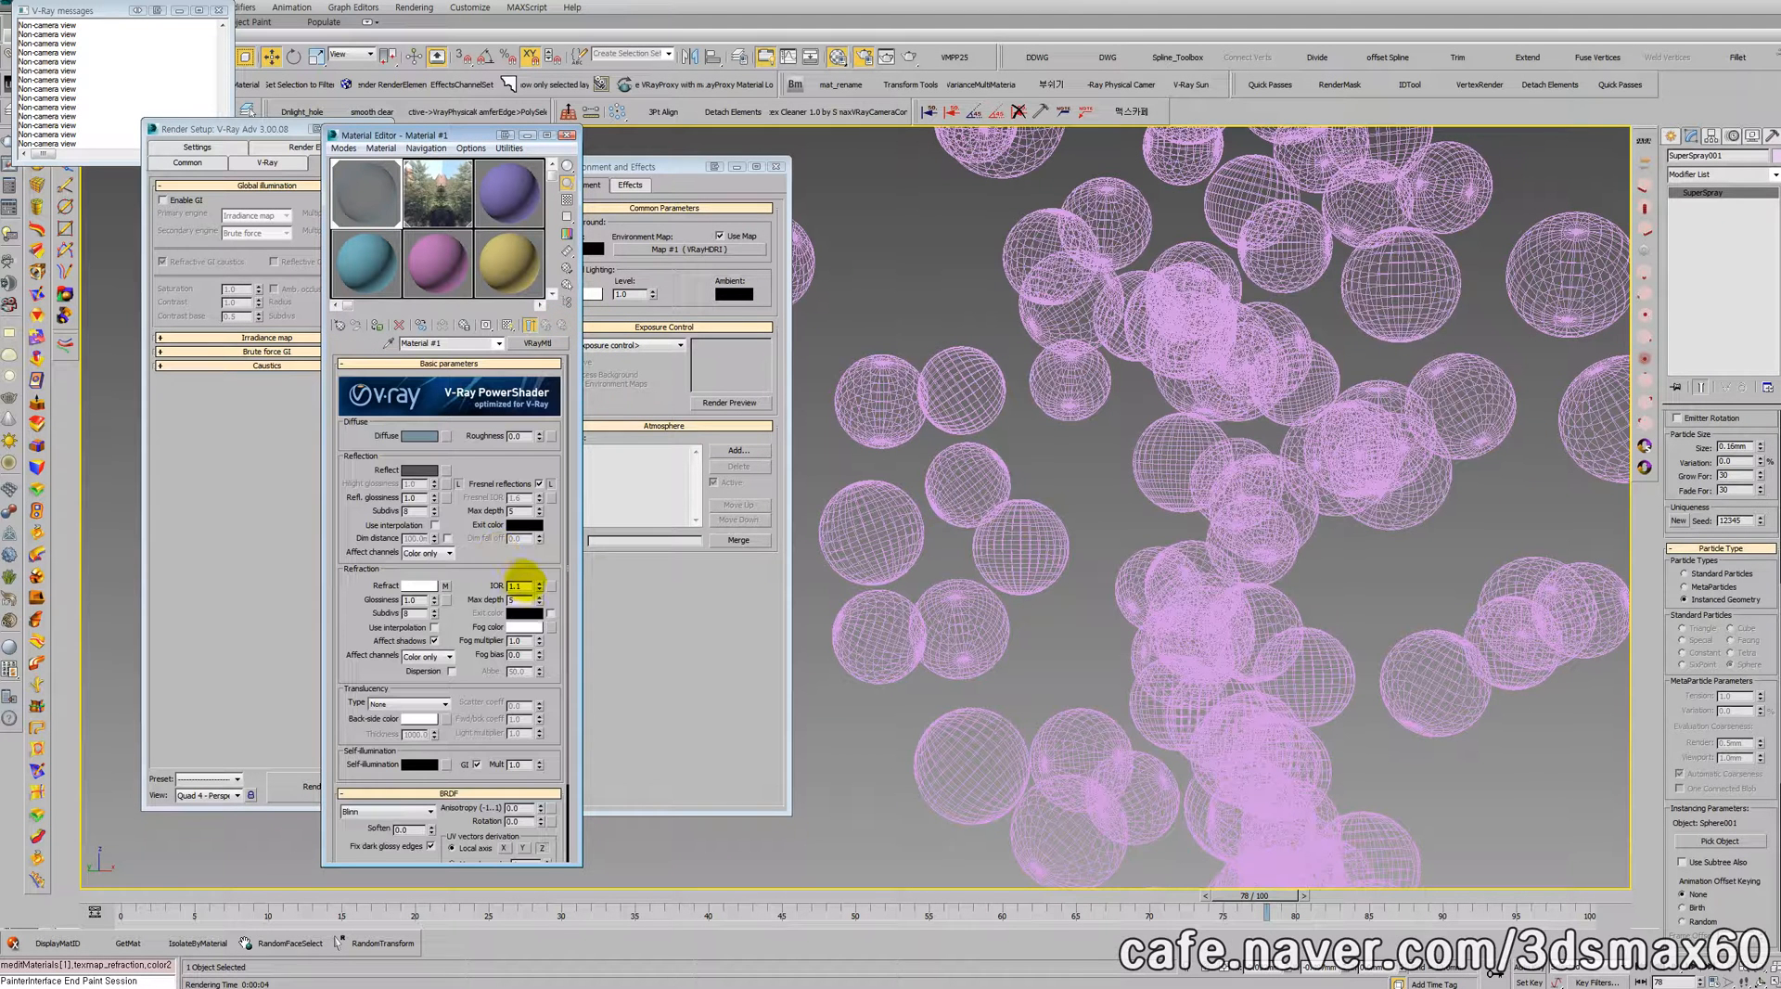
drag(526, 585, 443, 582)
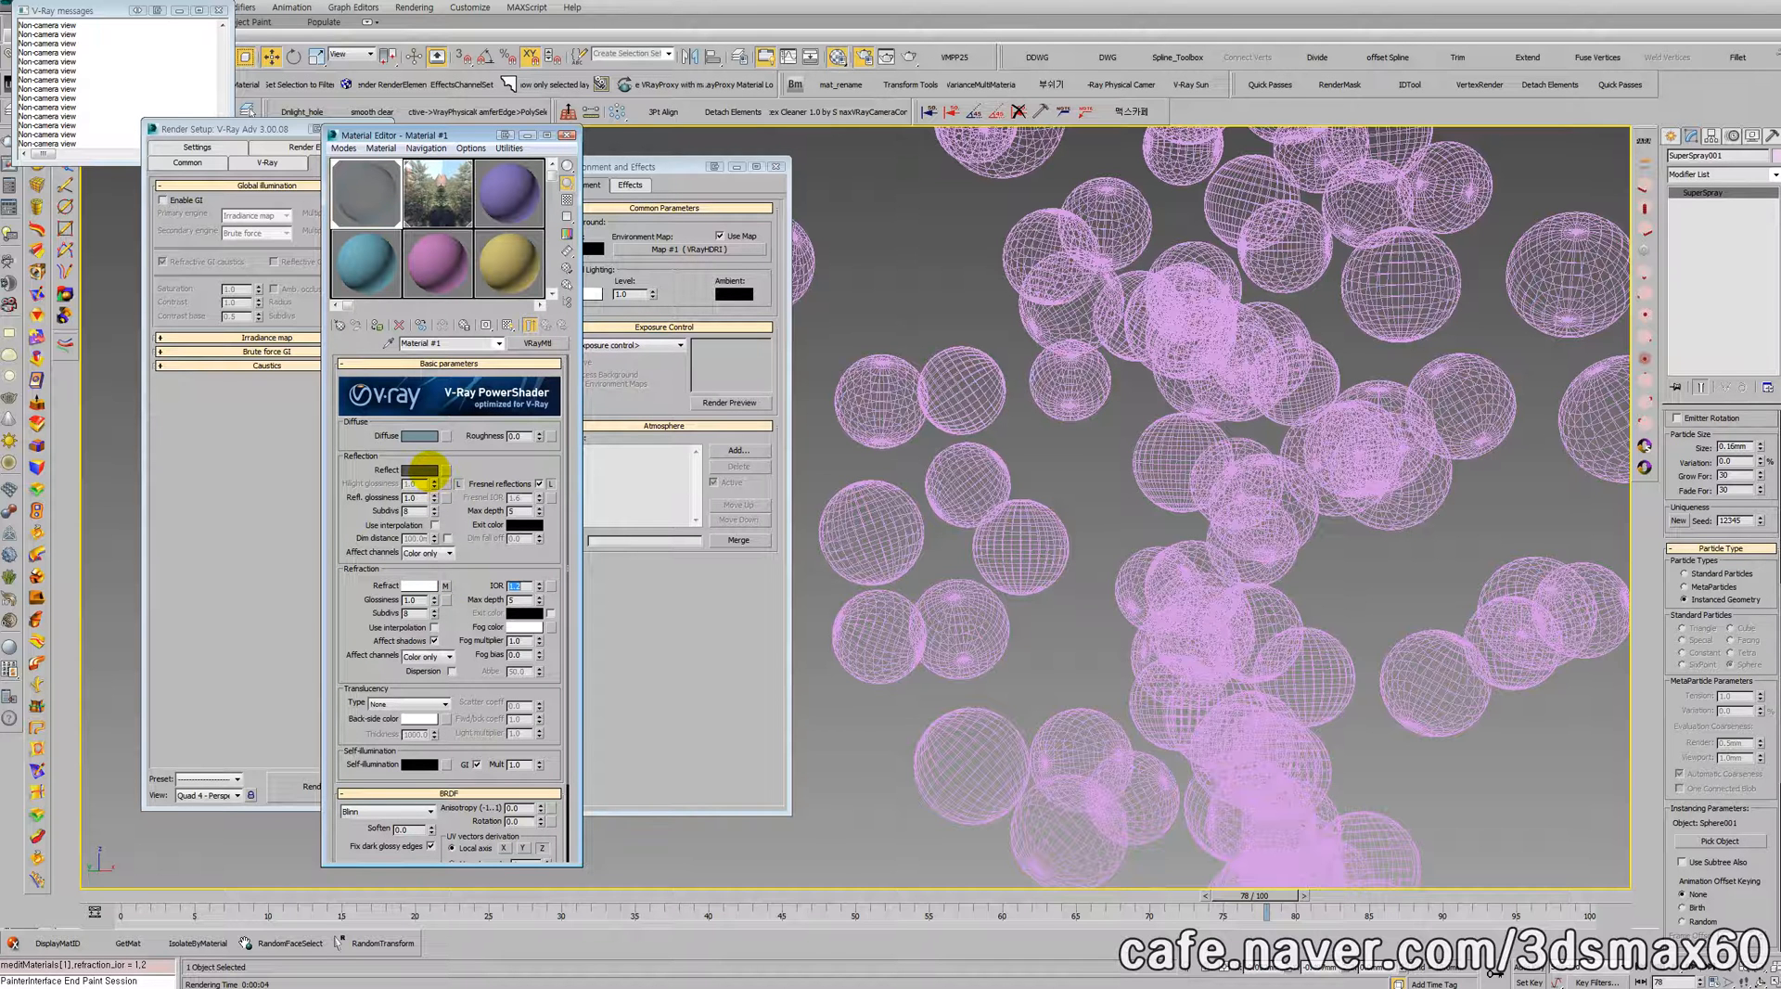
right_click(965, 489)
click(981, 498)
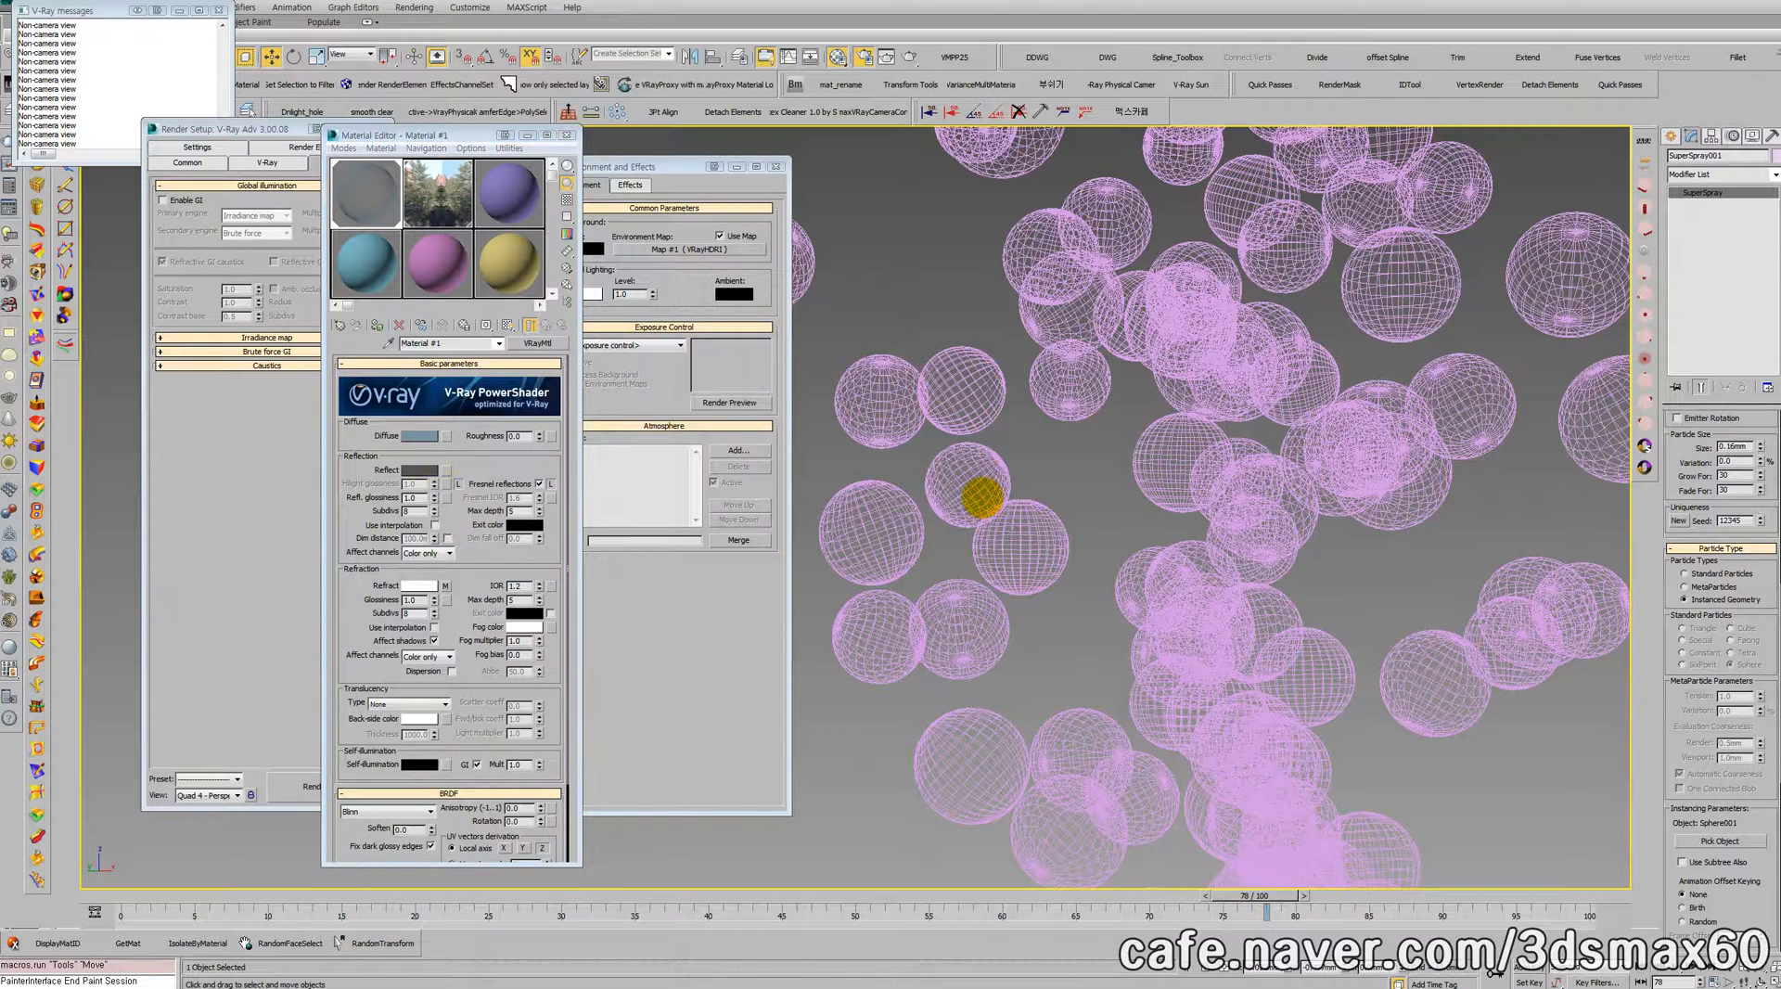
key(shift+q)
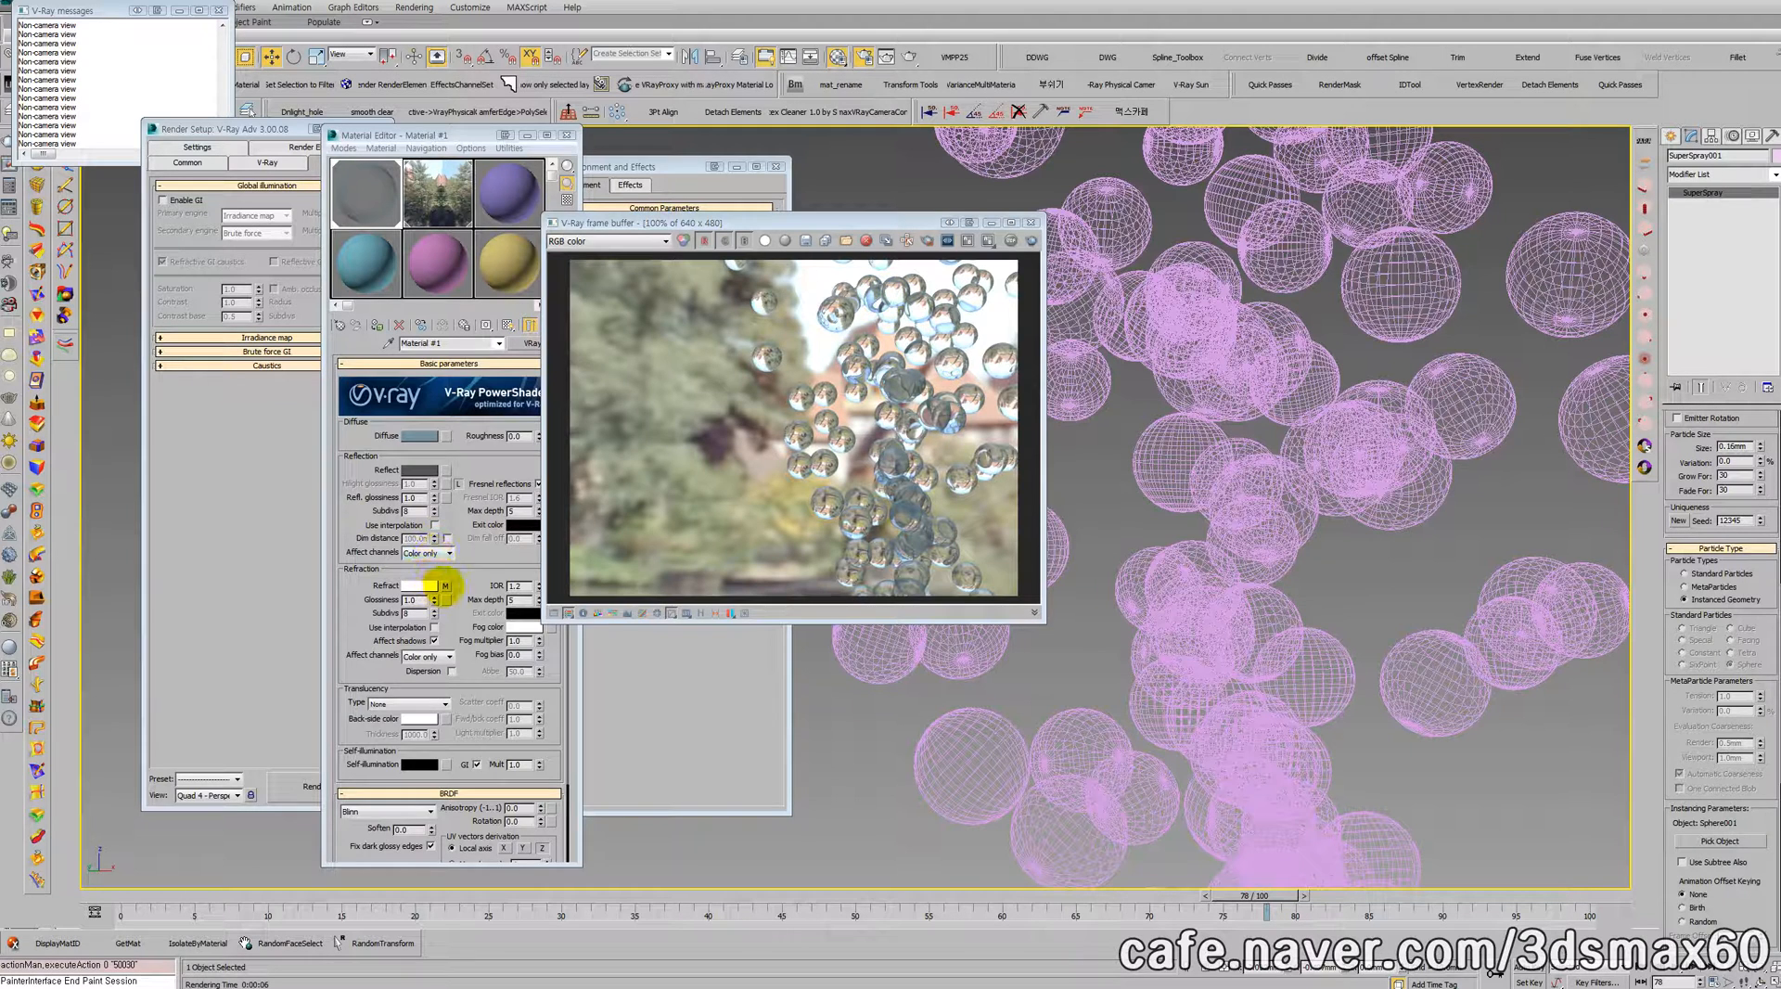
Step: Swap the refraction Falloff colors so the front is dark gray and the side white, and re-render the bubbles
click(445, 585)
drag(356, 395, 356, 412)
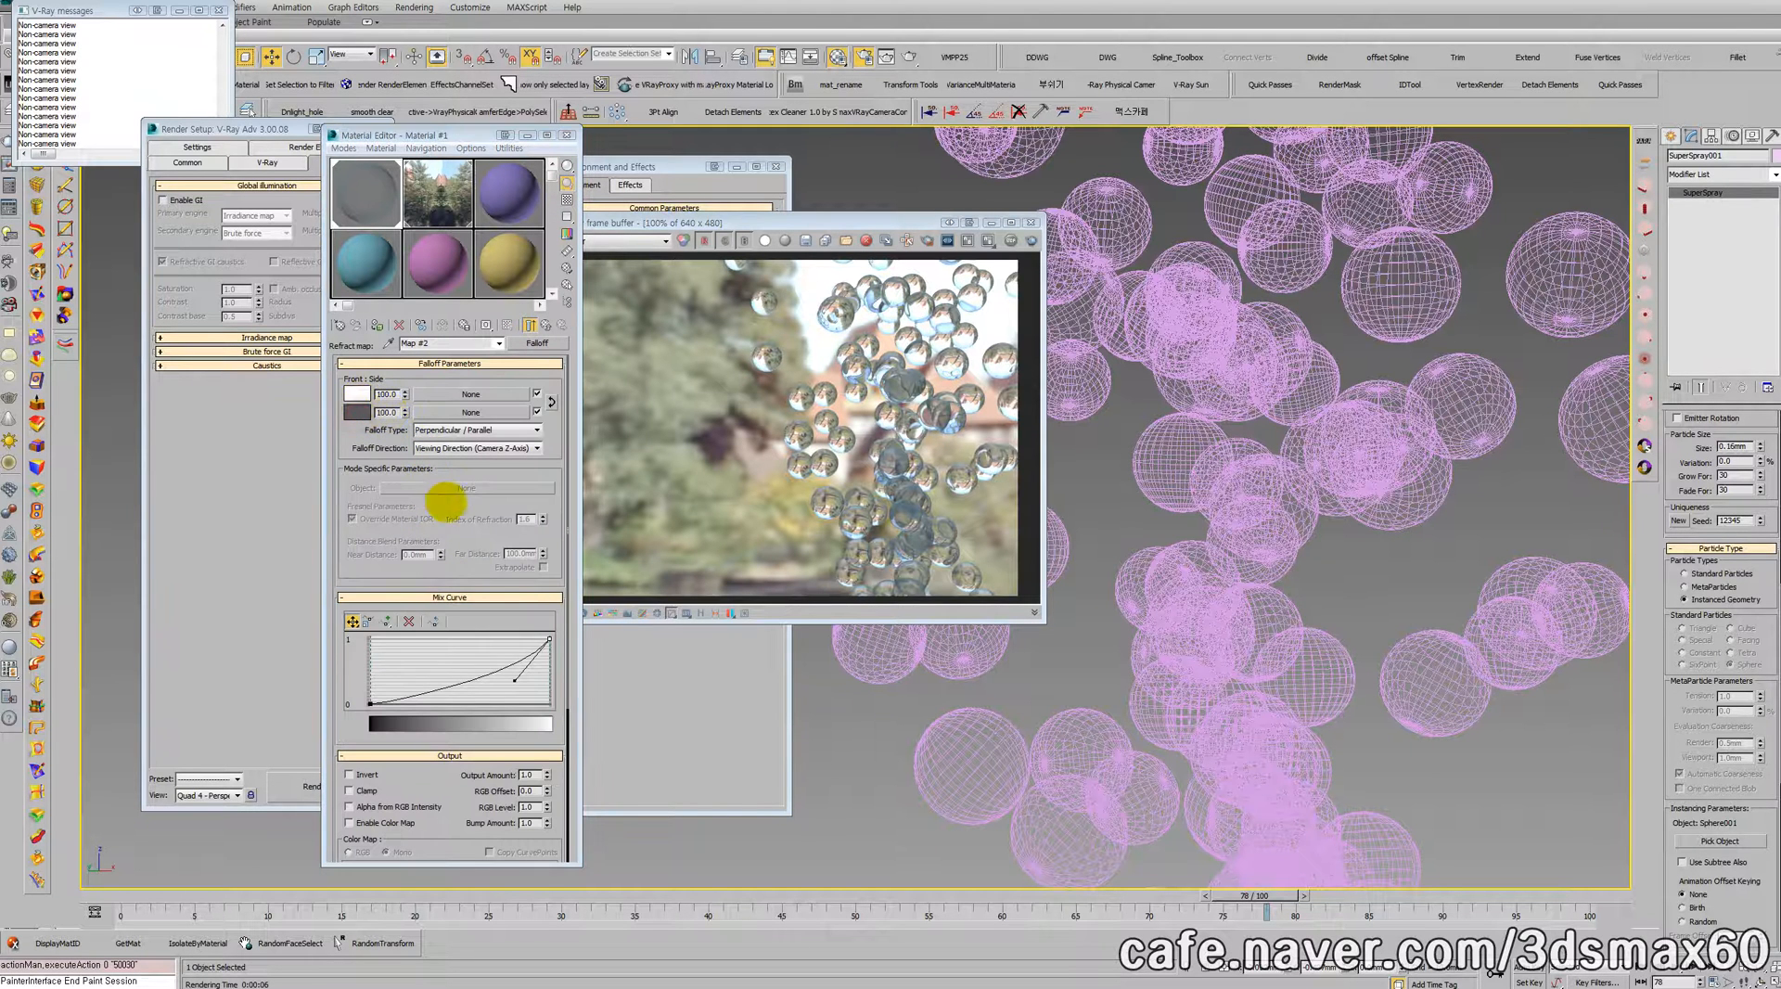
click(386, 501)
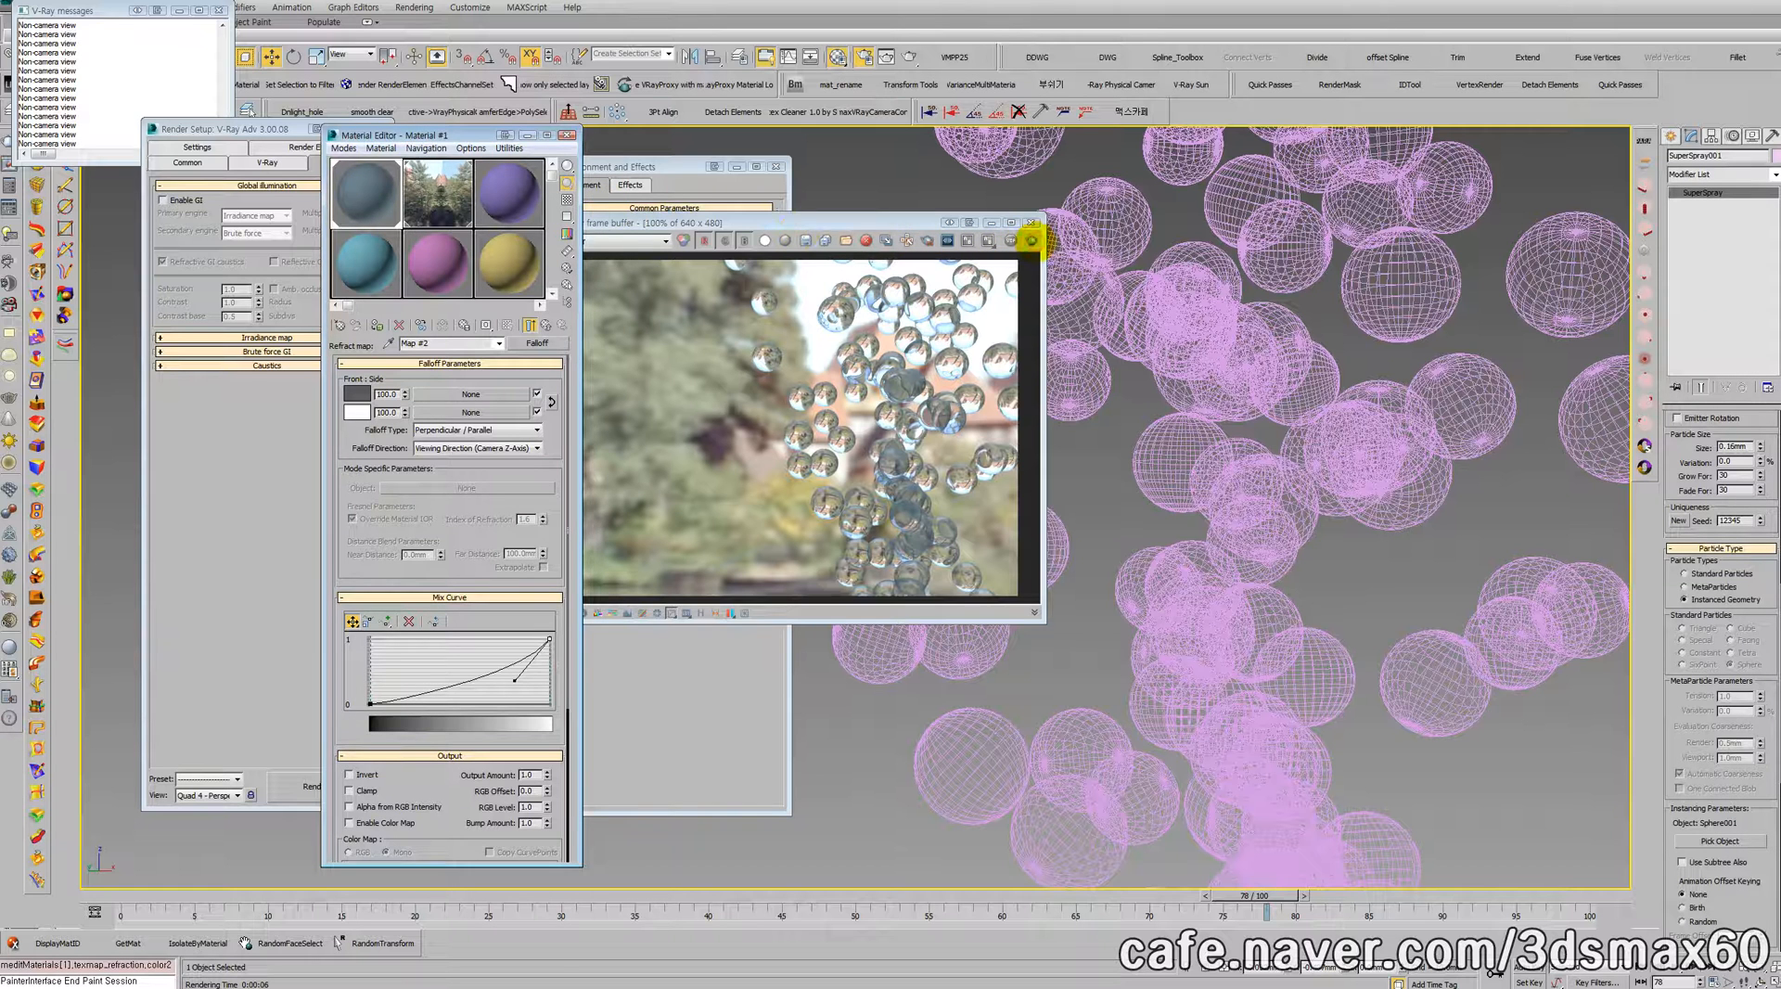
click(1031, 241)
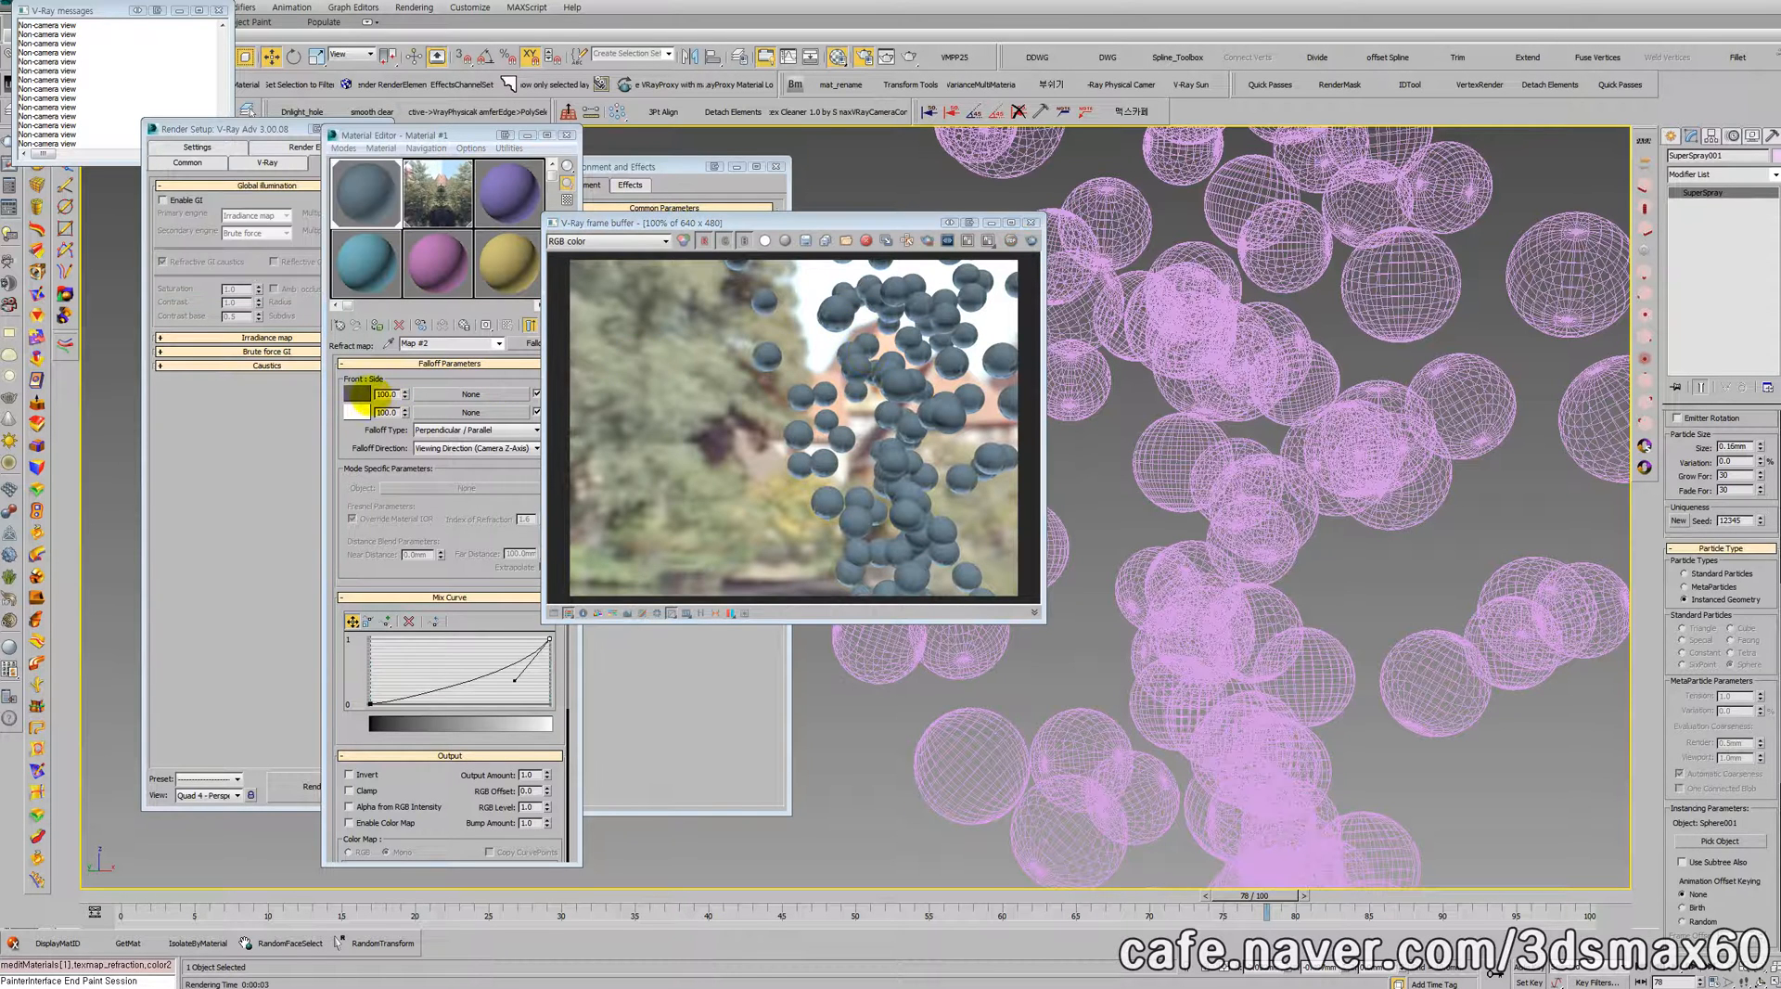
Step: Lighten the Falloff front color to near white, re-render the bubbles and close the frame buffer
click(357, 393)
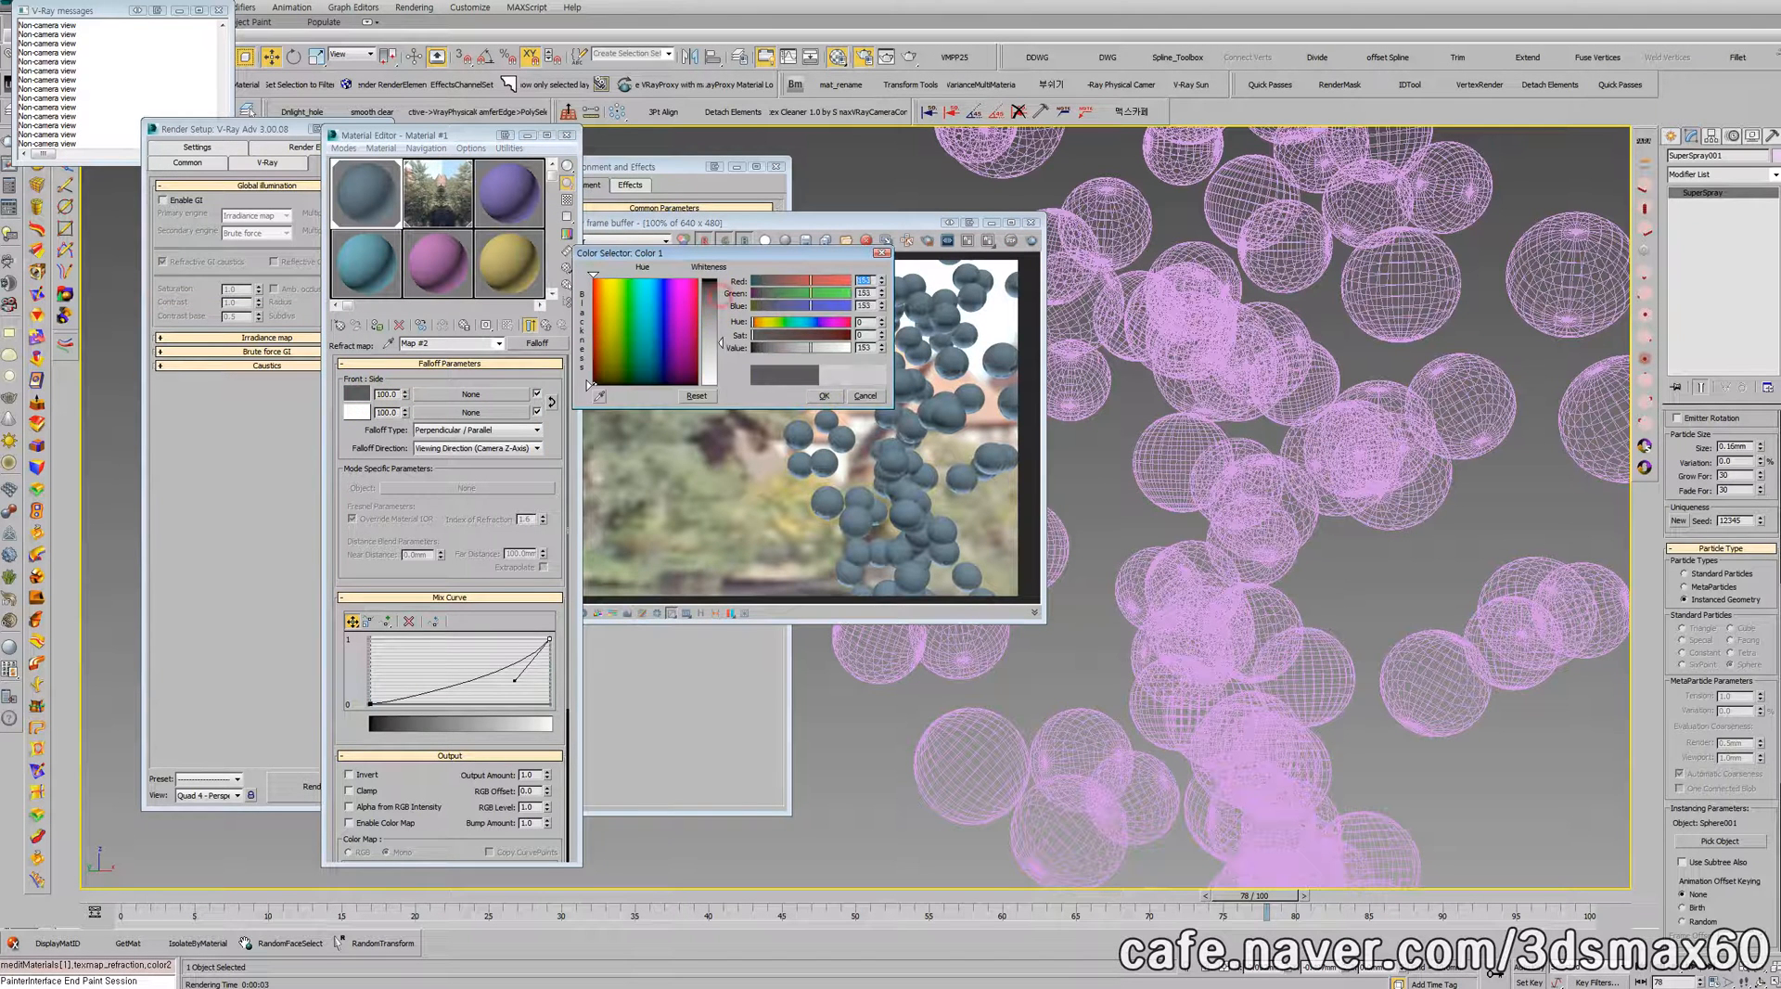
drag(721, 295, 720, 365)
click(822, 396)
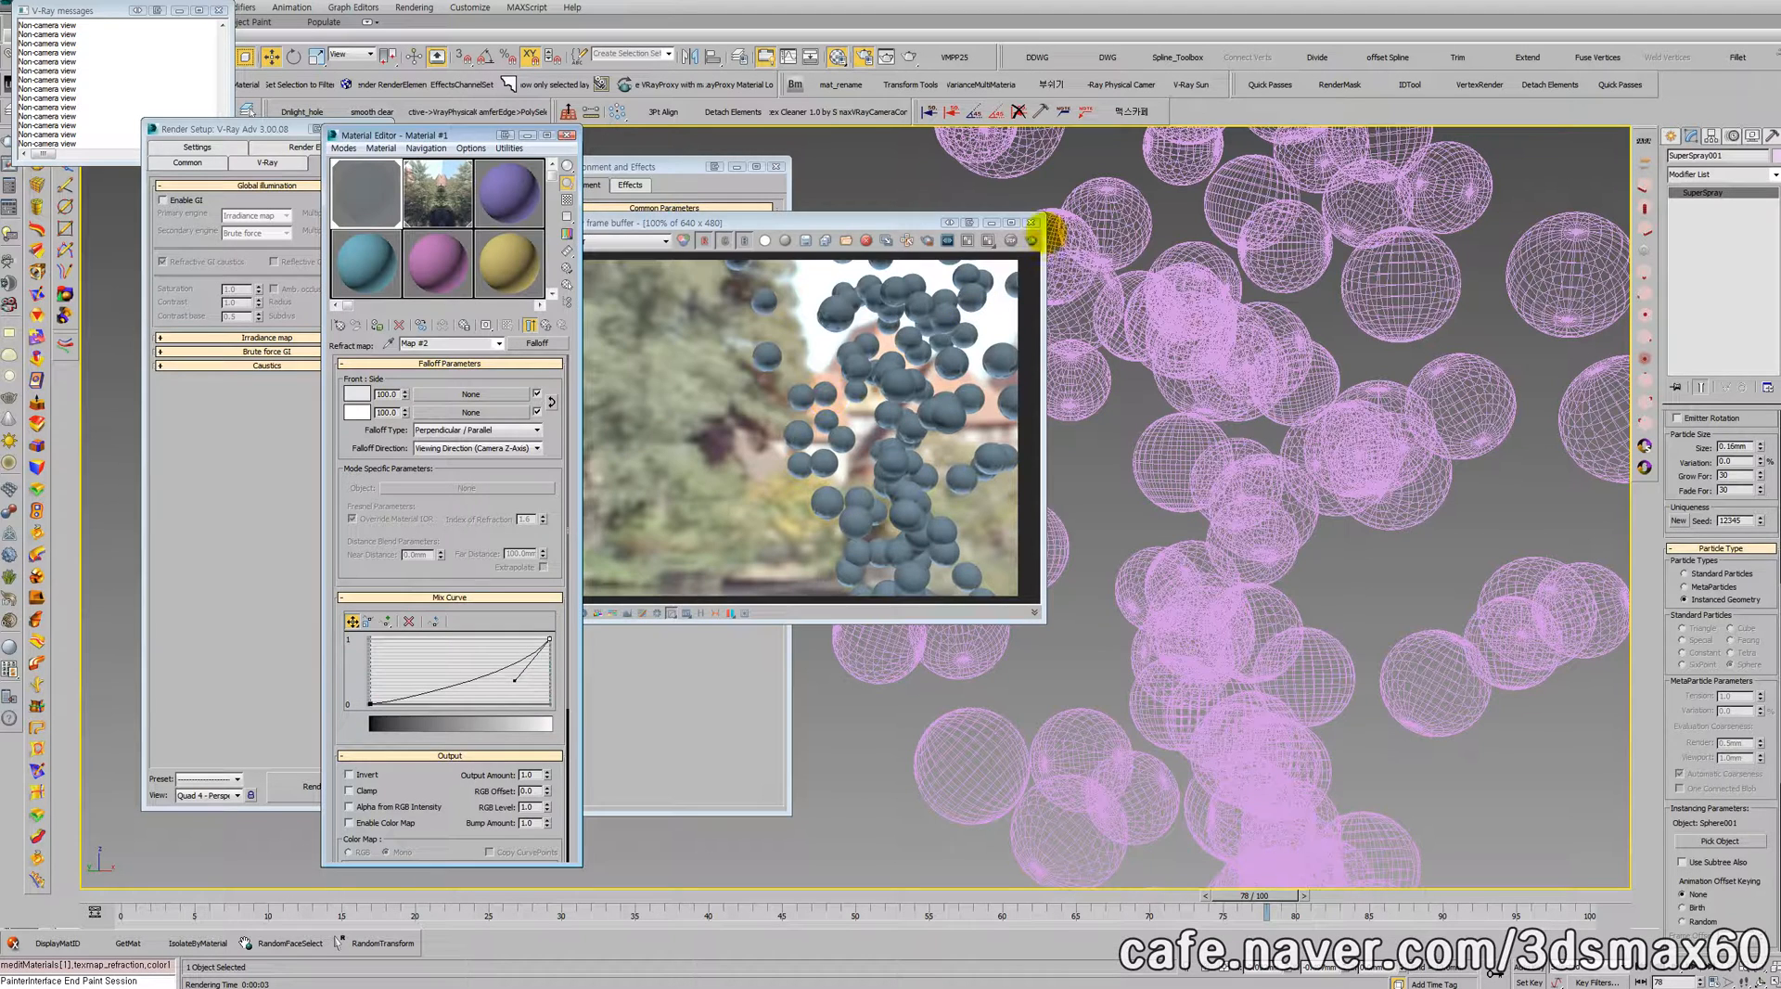
click(1031, 240)
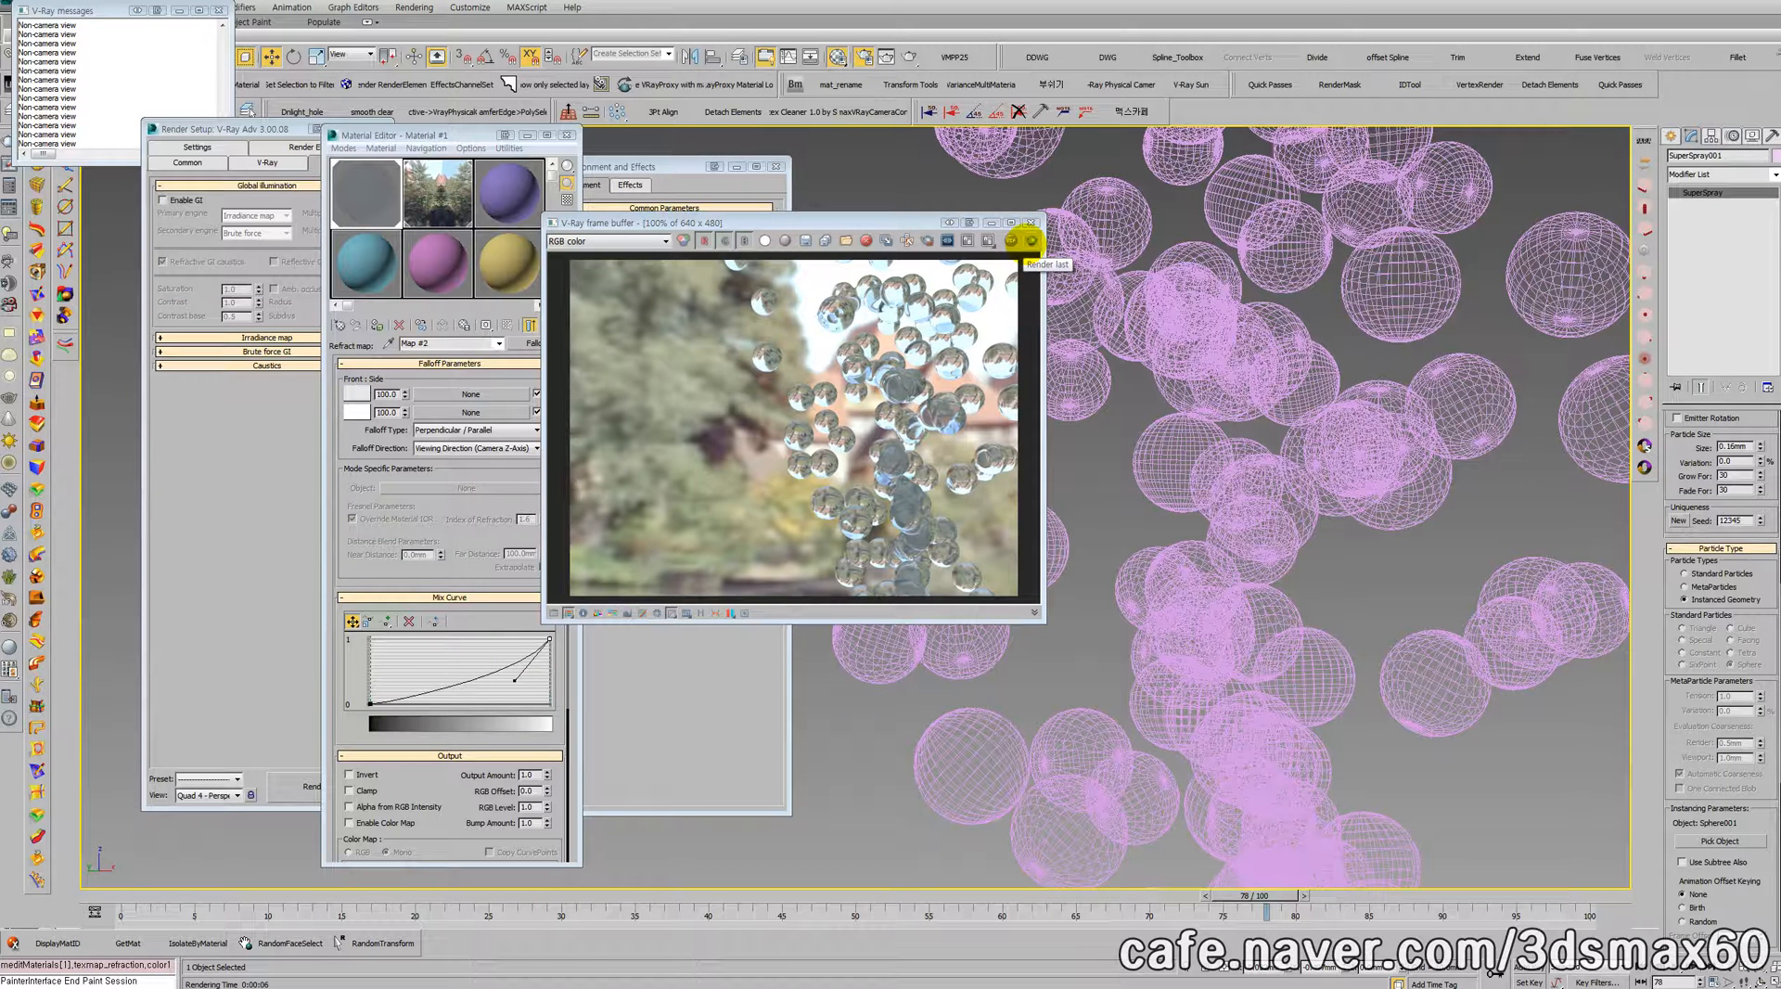
click(1030, 222)
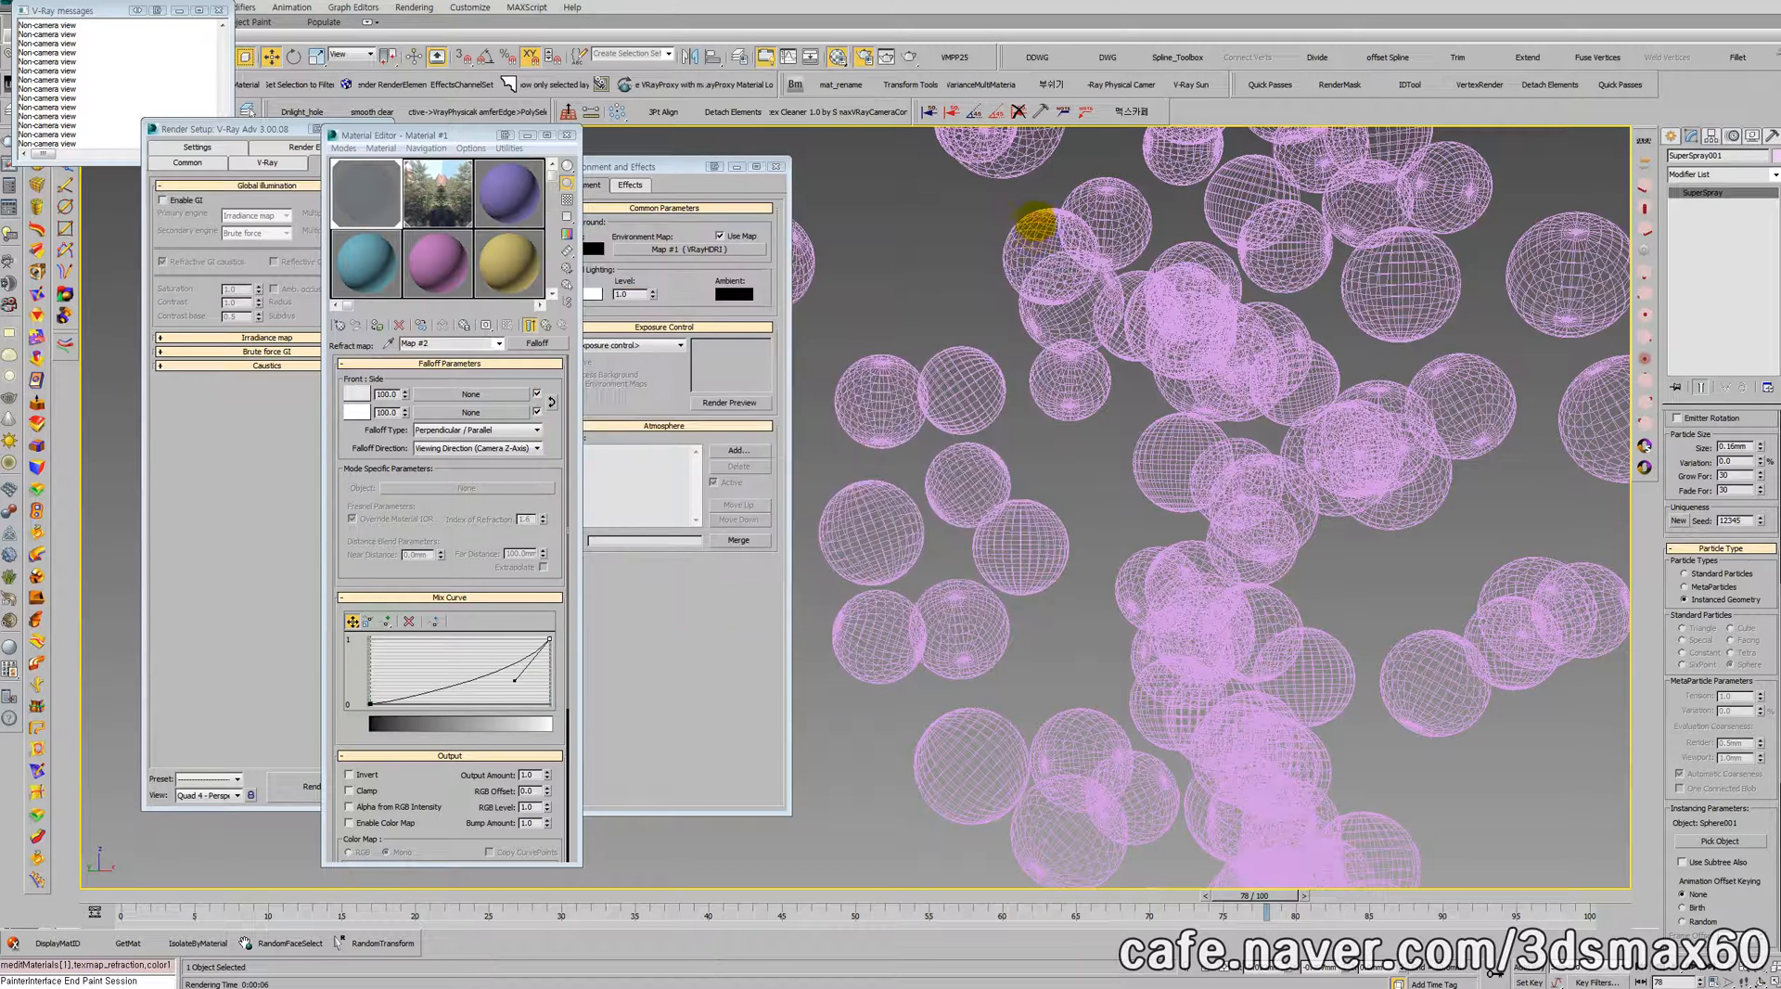